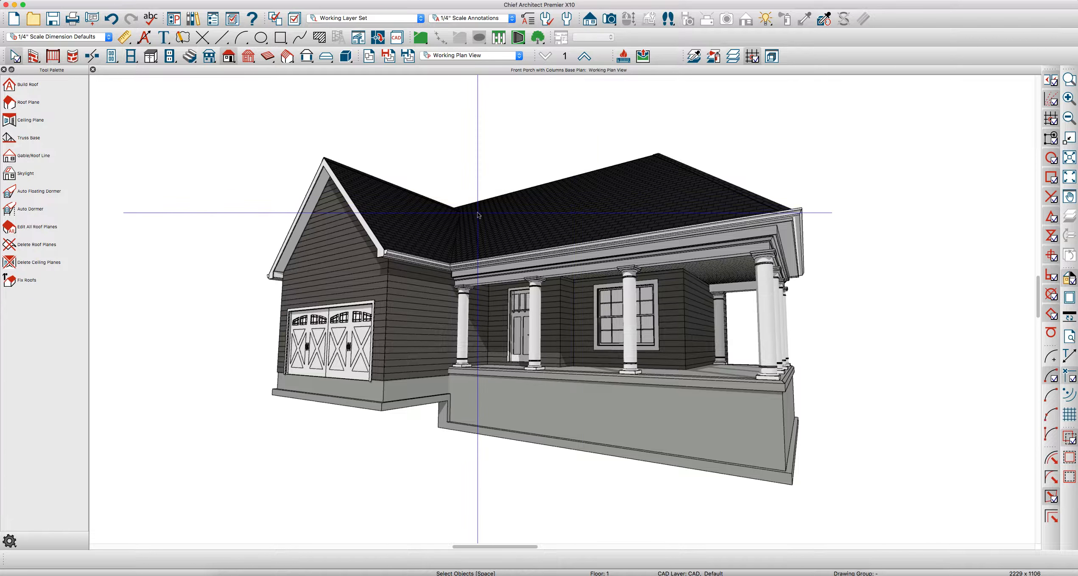
Shrink the reference picture of the finished house beside the floor plan.
{"action": "scroll", "coordinate": [477, 236], "scroll_direction": "down", "scroll_amount": 5}
{"action": "left_click", "coordinate": [551, 222]}
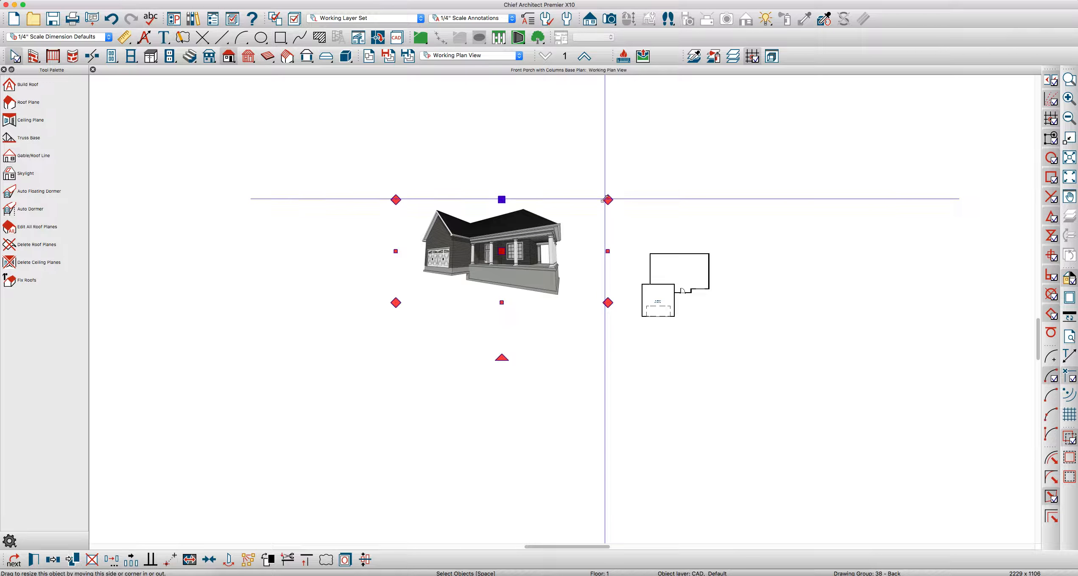
{"action": "left_click_drag", "start_coordinate": [576, 207], "coordinate": [486, 238]}
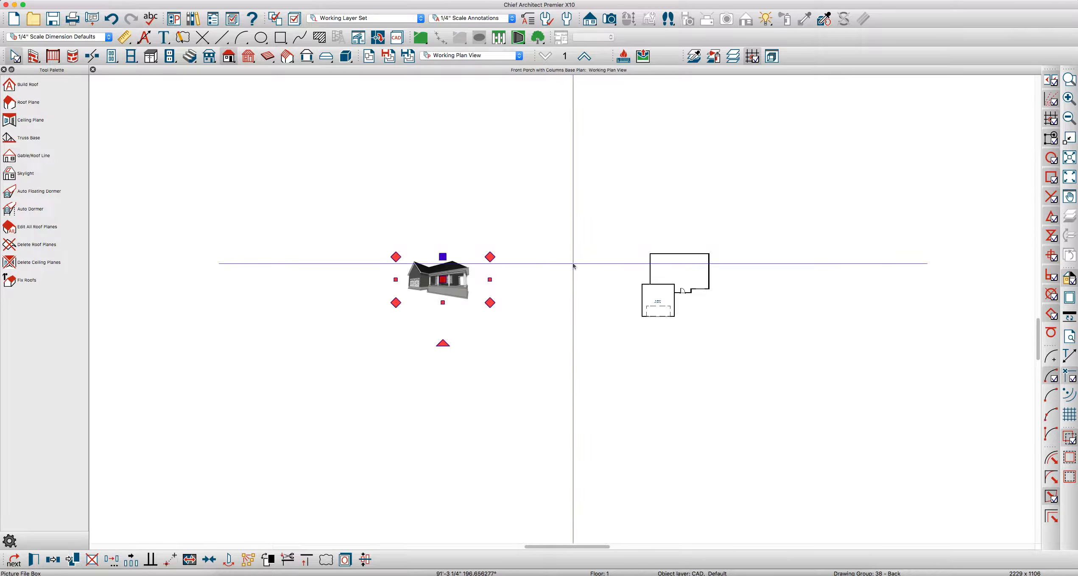
{"action": "scroll", "coordinate": [687, 287], "scroll_direction": "up", "scroll_amount": 2}
{"action": "scroll", "coordinate": [688, 287], "scroll_direction": "up", "scroll_amount": 4}
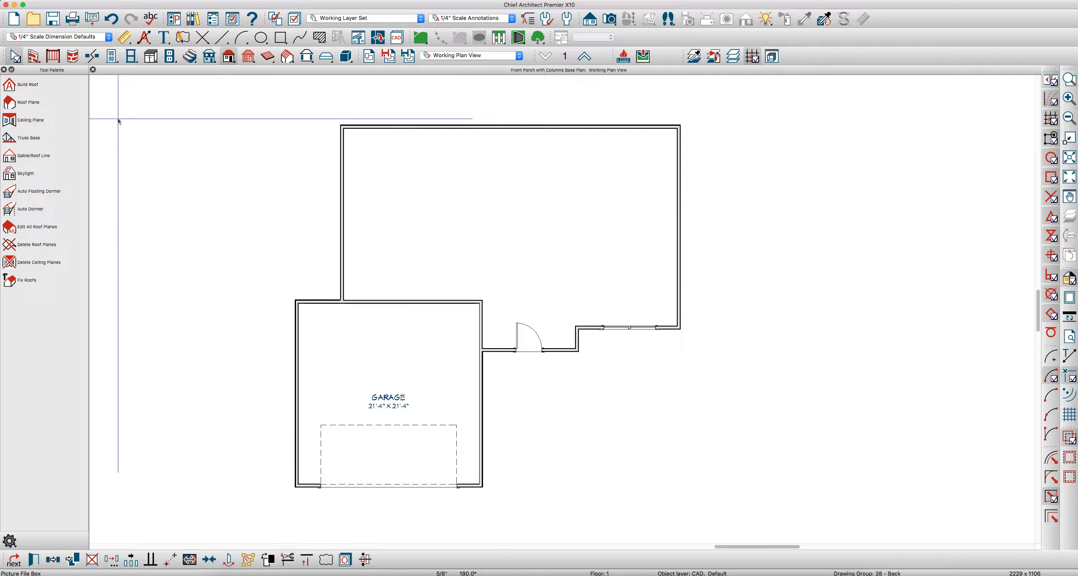
Open the default settings for straight railings and review the rail style, post and top/bottom rail options.
{"action": "left_click", "coordinate": [18, 52]}
{"action": "left_click", "coordinate": [58, 57]}
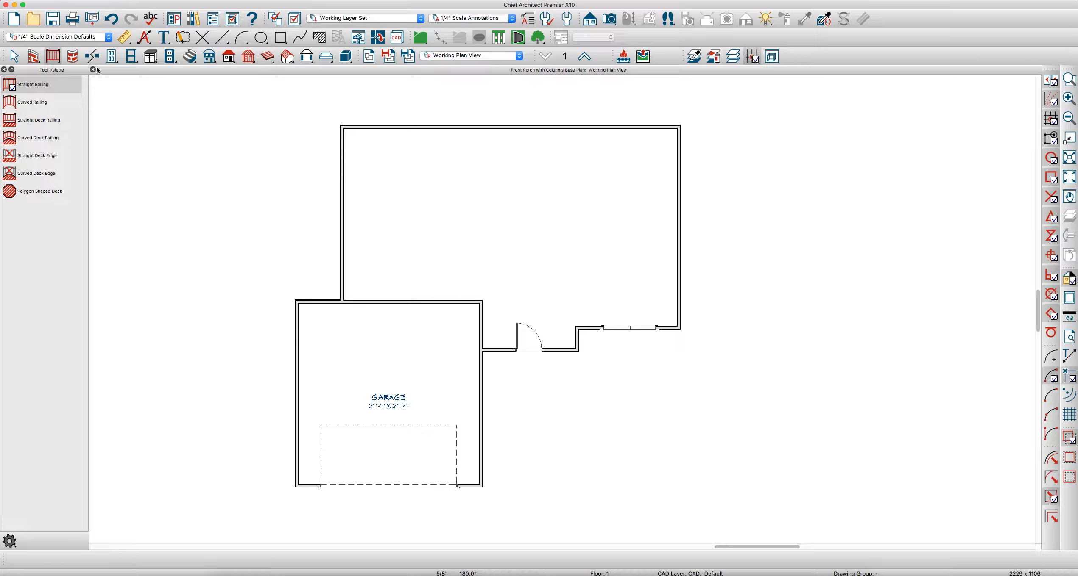
{"action": "double_click", "coordinate": [49, 87]}
{"action": "left_click_drag", "start_coordinate": [621, 240], "coordinate": [685, 233]}
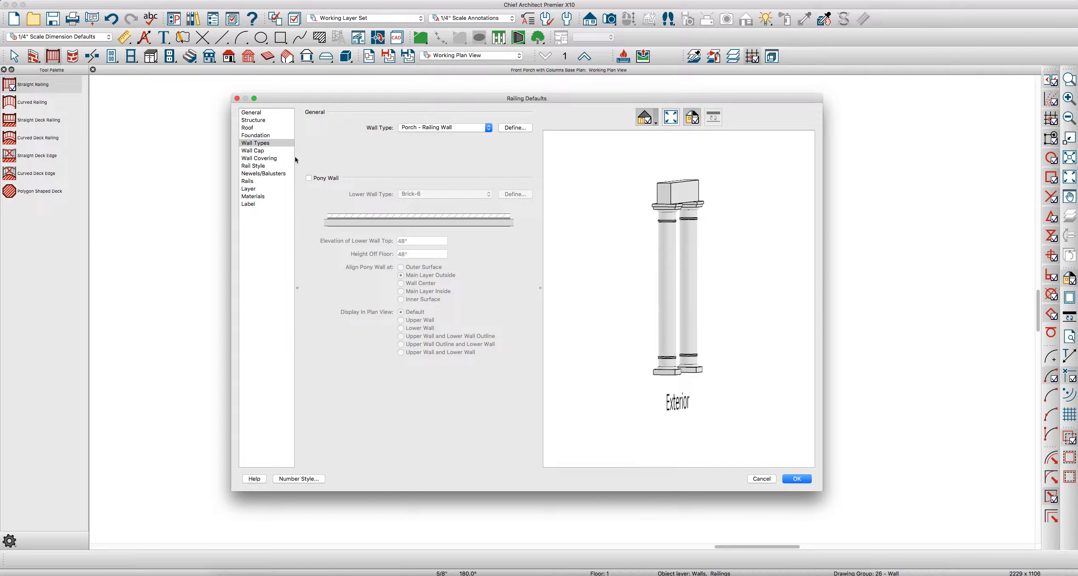
{"action": "left_click", "coordinate": [257, 167]}
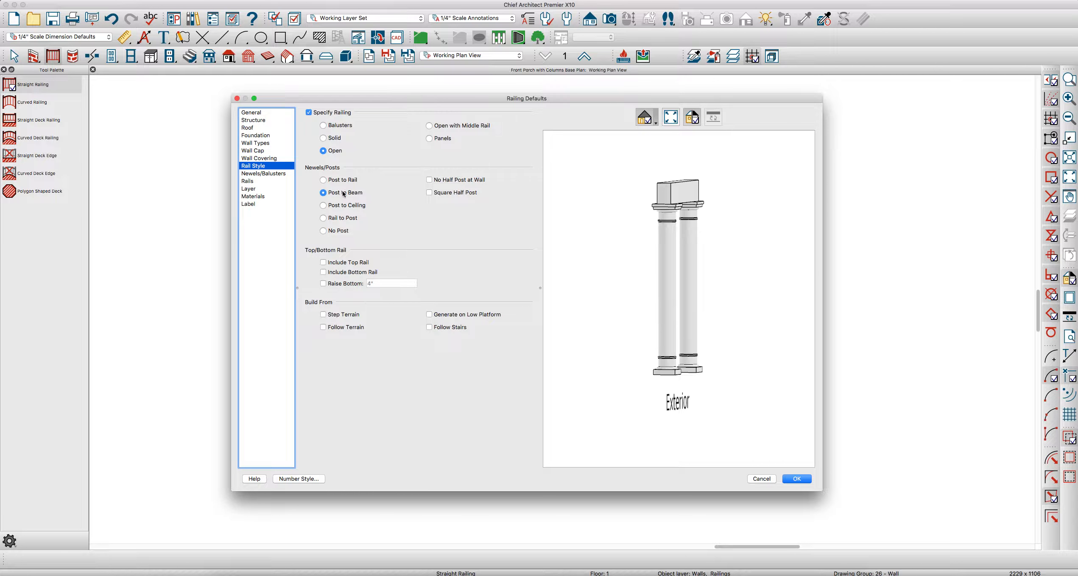
{"action": "left_click", "coordinate": [323, 263]}
{"action": "left_click", "coordinate": [322, 272]}
{"action": "left_click", "coordinate": [323, 272]}
Review the newel width, spacing and column type in the railing defaults, and examine the column in the preview.
{"action": "left_click", "coordinate": [269, 174]}
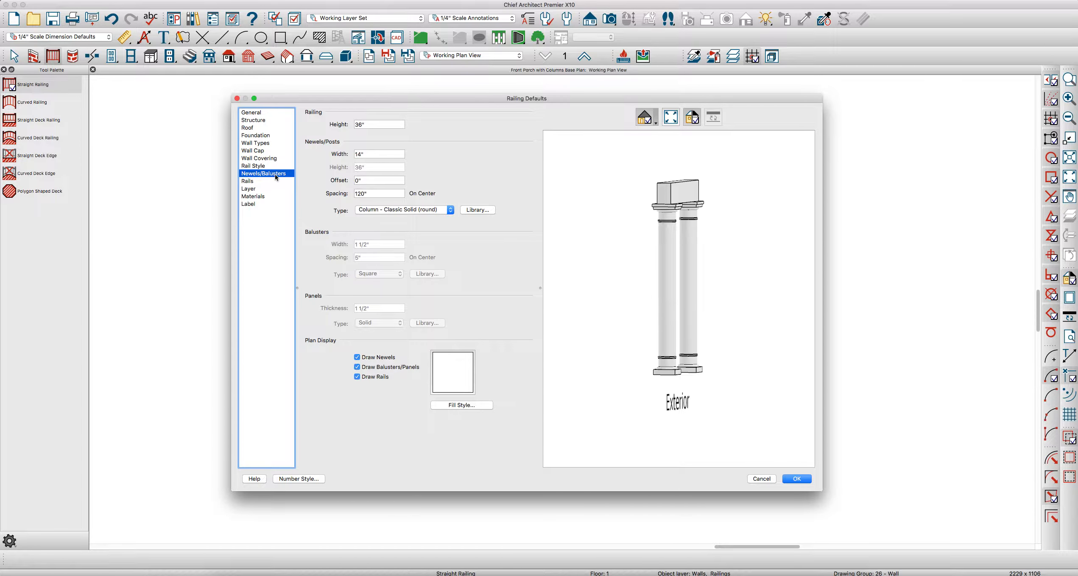
{"action": "left_click", "coordinate": [376, 195]}
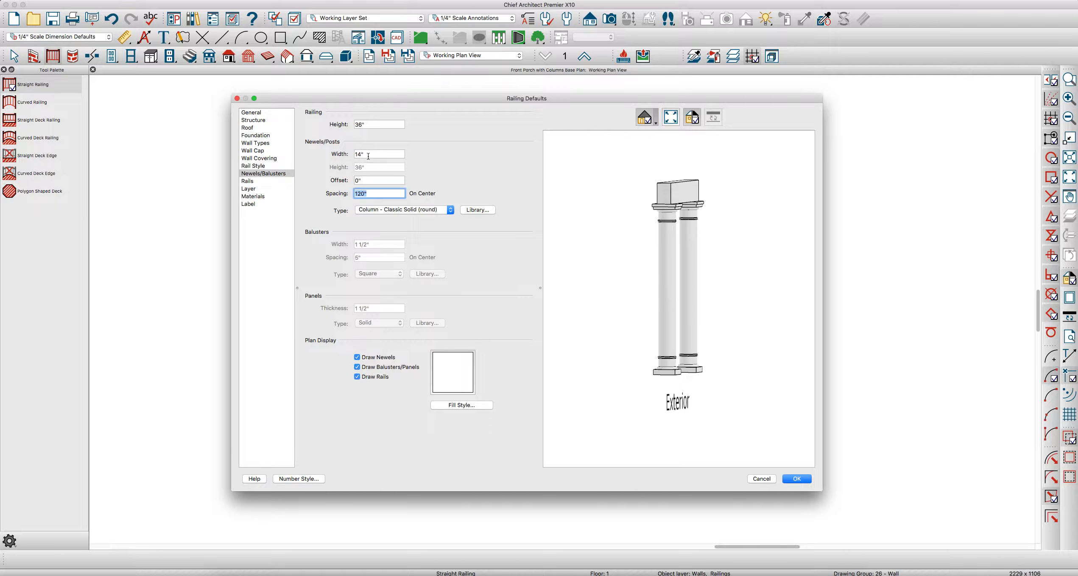
{"action": "left_click_drag", "start_coordinate": [368, 156], "coordinate": [348, 154]}
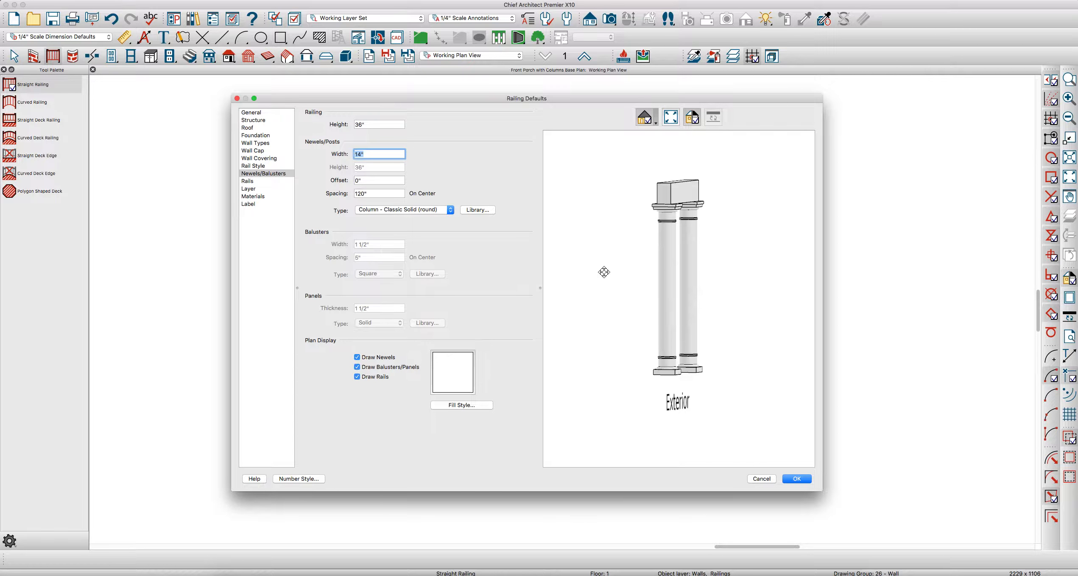
{"action": "left_click_drag", "start_coordinate": [601, 269], "coordinate": [668, 288]}
{"action": "scroll", "coordinate": [692, 367], "scroll_direction": "up", "scroll_amount": 3}
{"action": "left_click_drag", "start_coordinate": [692, 367], "coordinate": [610, 312]}
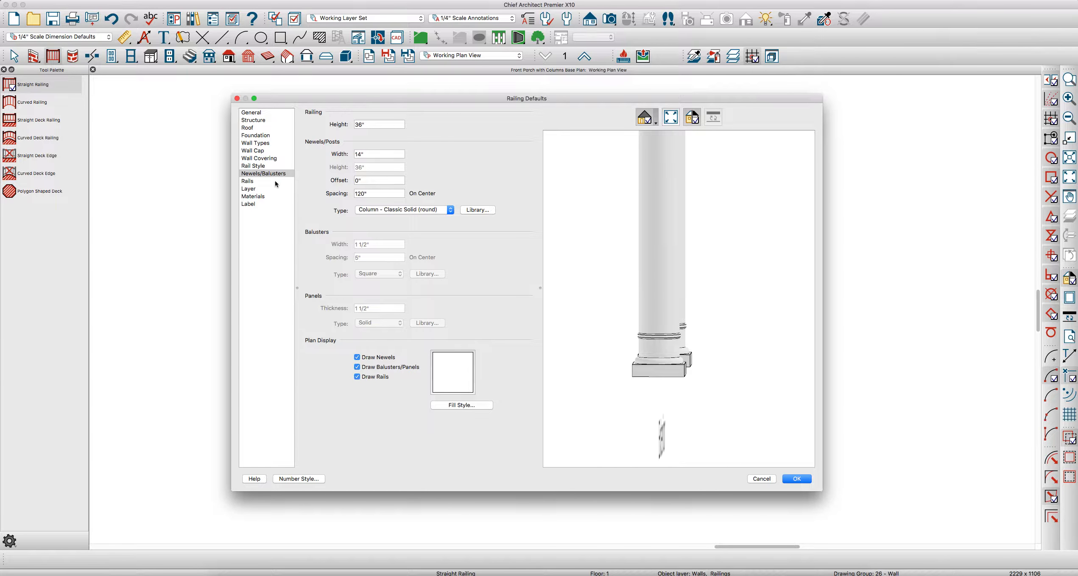
Choose the Beam rail profile, check its height and width, and compare the beam with the column top in the preview.
{"action": "left_click", "coordinate": [263, 181]}
{"action": "left_click", "coordinate": [391, 127]}
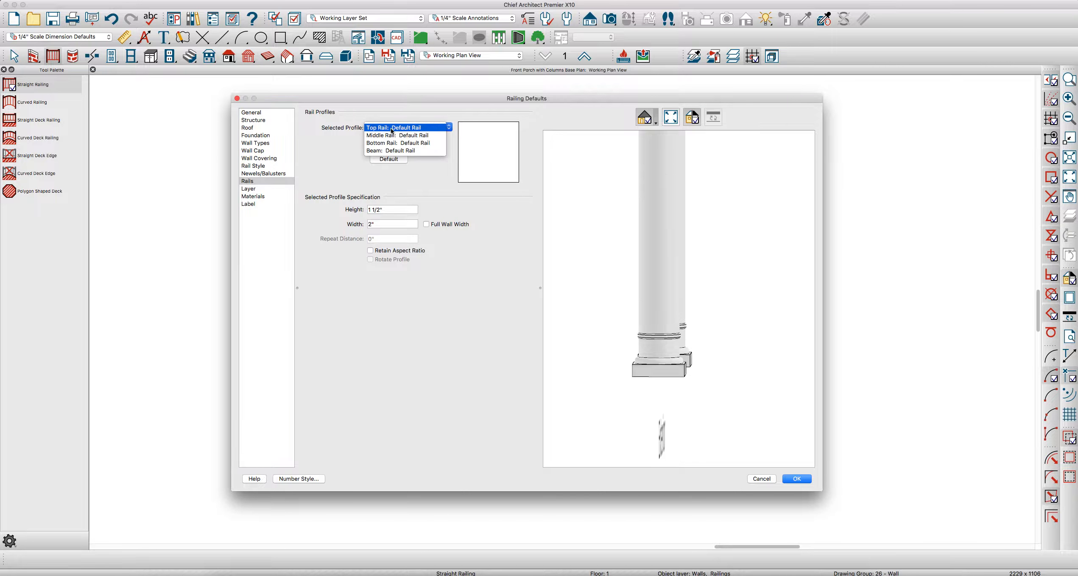
{"action": "left_click", "coordinate": [390, 150]}
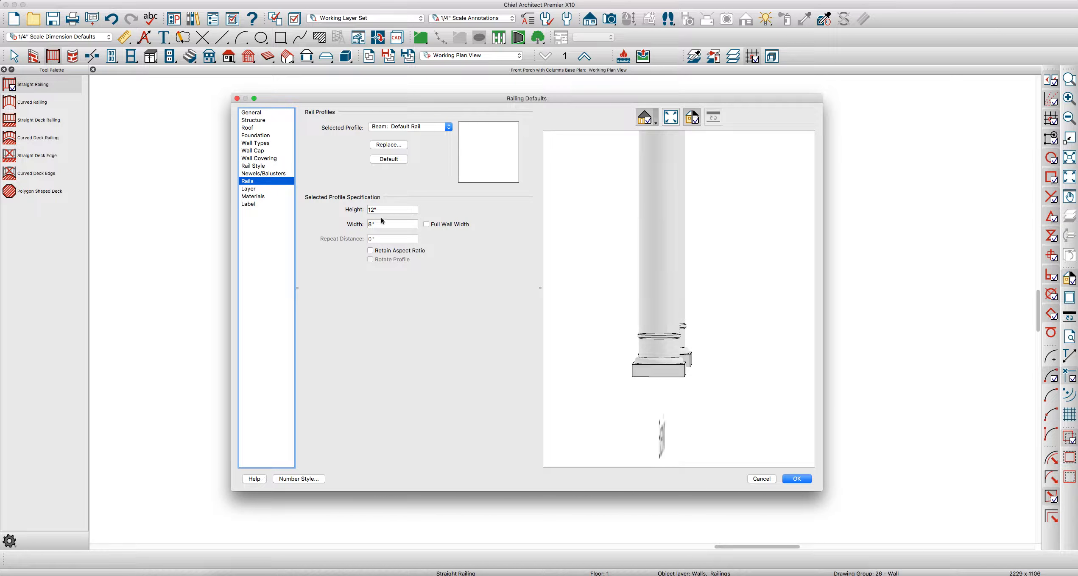
{"action": "key", "text": "Tab"}
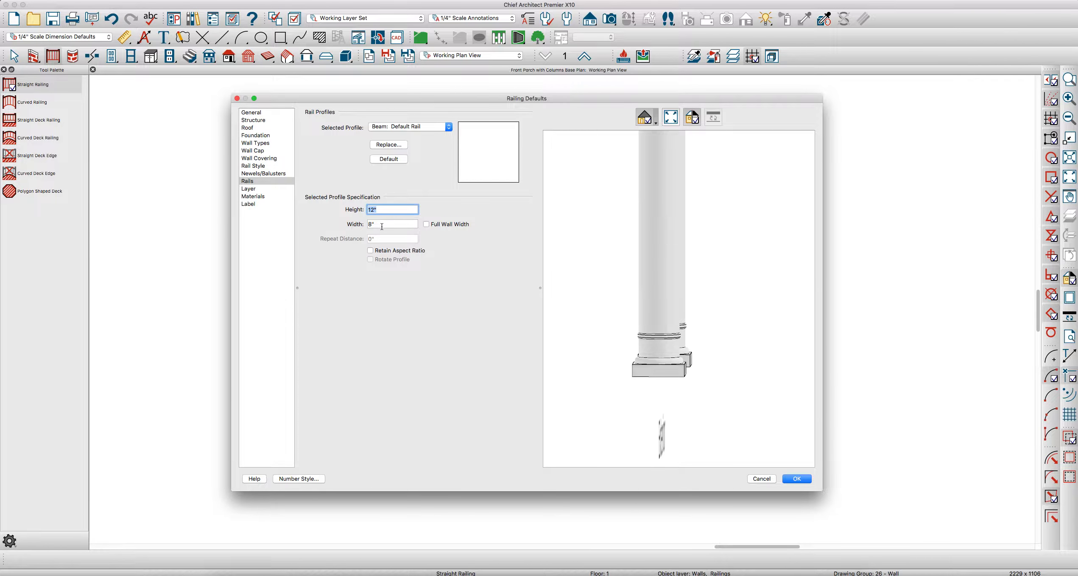
{"action": "key", "text": "Tab"}
{"action": "scroll", "coordinate": [649, 339], "scroll_direction": "down", "scroll_amount": 5}
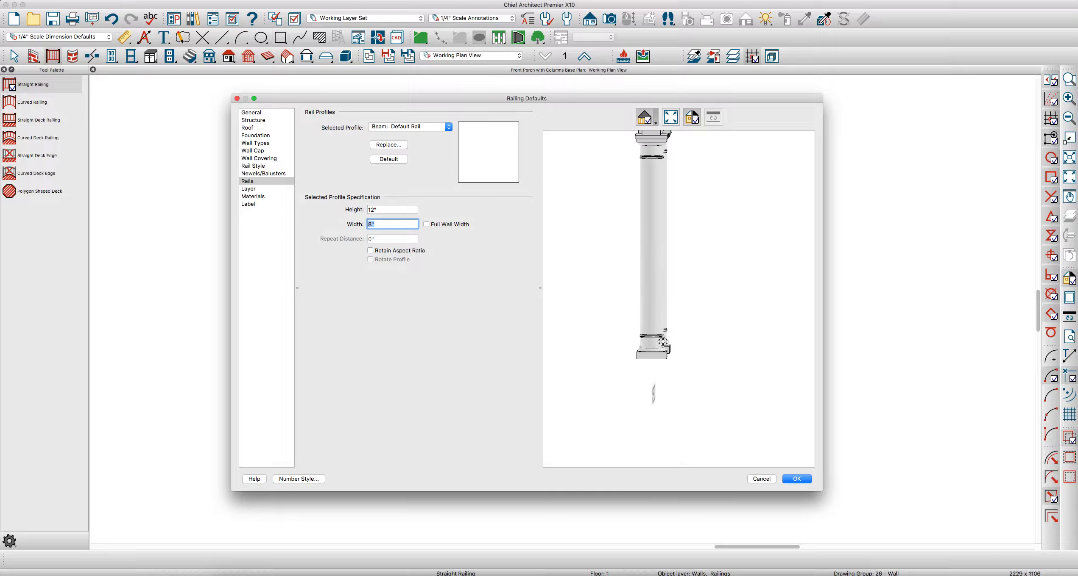
{"action": "scroll", "coordinate": [650, 207], "scroll_direction": "up", "scroll_amount": 2}
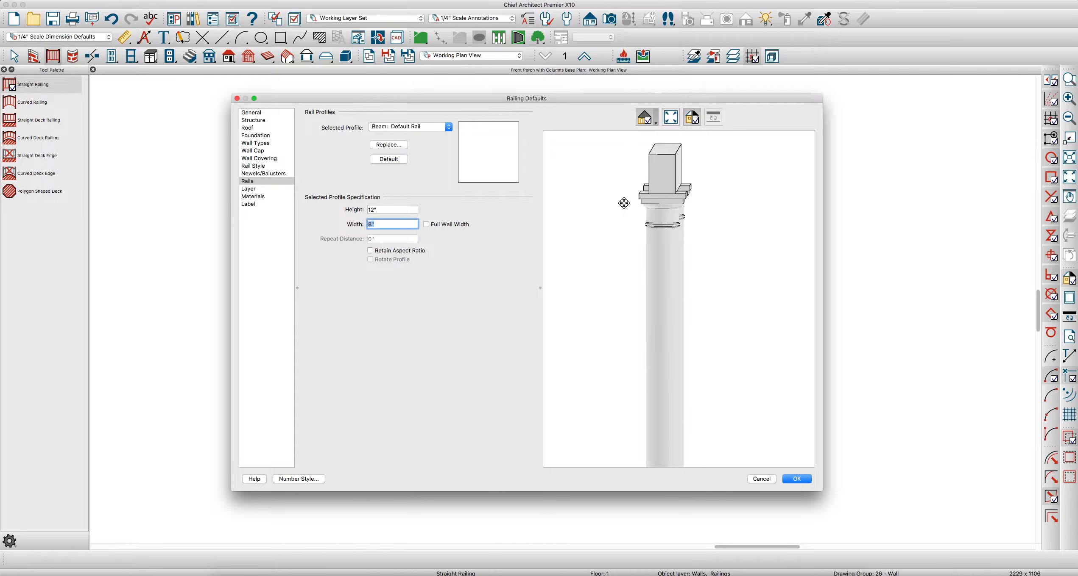
{"action": "mouse_move", "coordinate": [656, 202]}
{"action": "left_mouse_down"}
{"action": "mouse_move", "coordinate": [672, 183]}
{"action": "mouse_move", "coordinate": [649, 195]}
{"action": "left_mouse_up"}
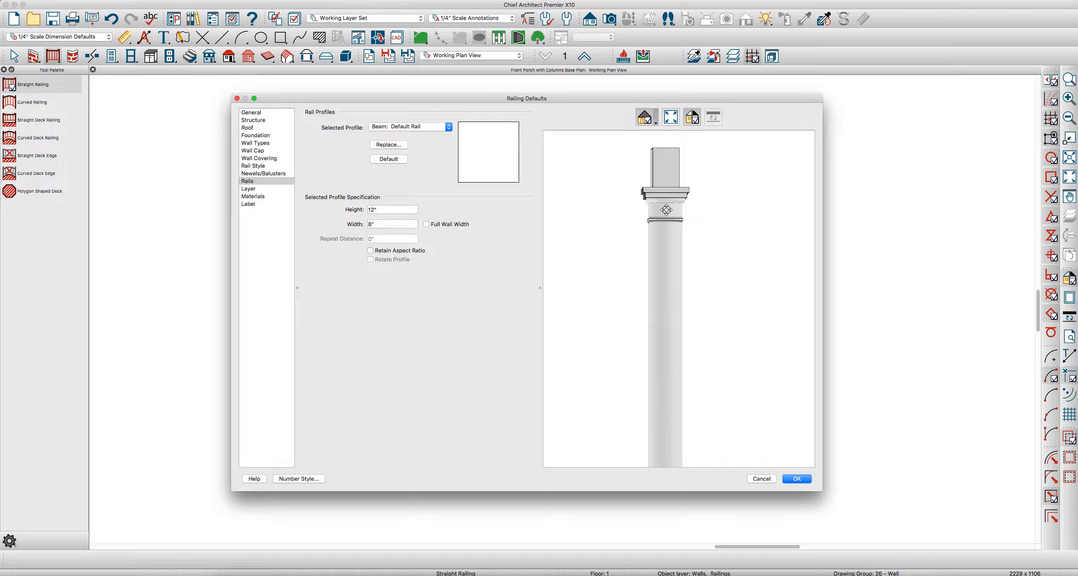
{"action": "left_click_drag", "start_coordinate": [680, 215], "coordinate": [676, 217]}
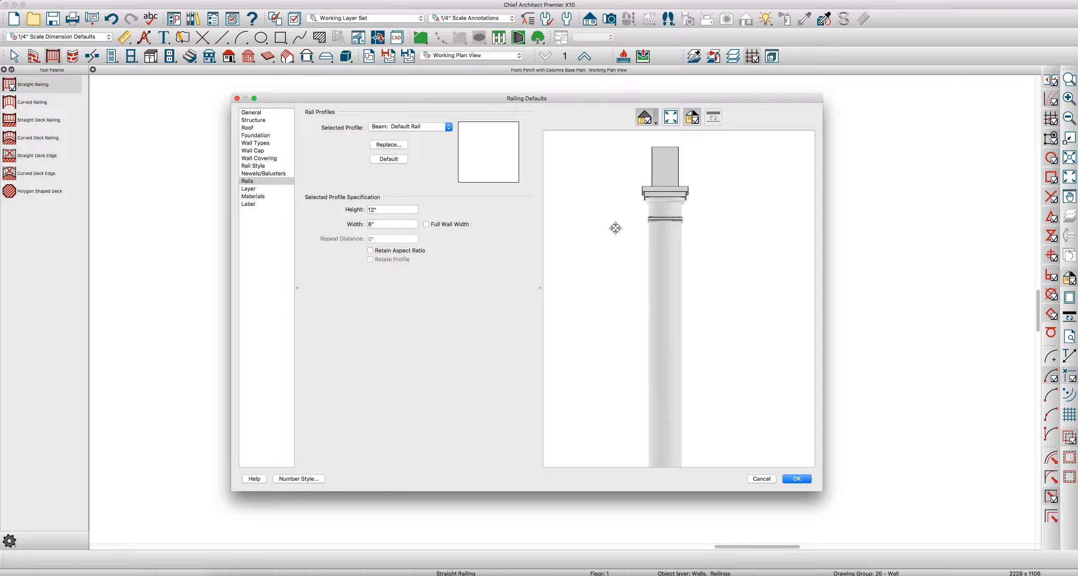
Set the foundation offset of the Porch - Railing Wall type to 0".
{"action": "left_click", "coordinate": [257, 144]}
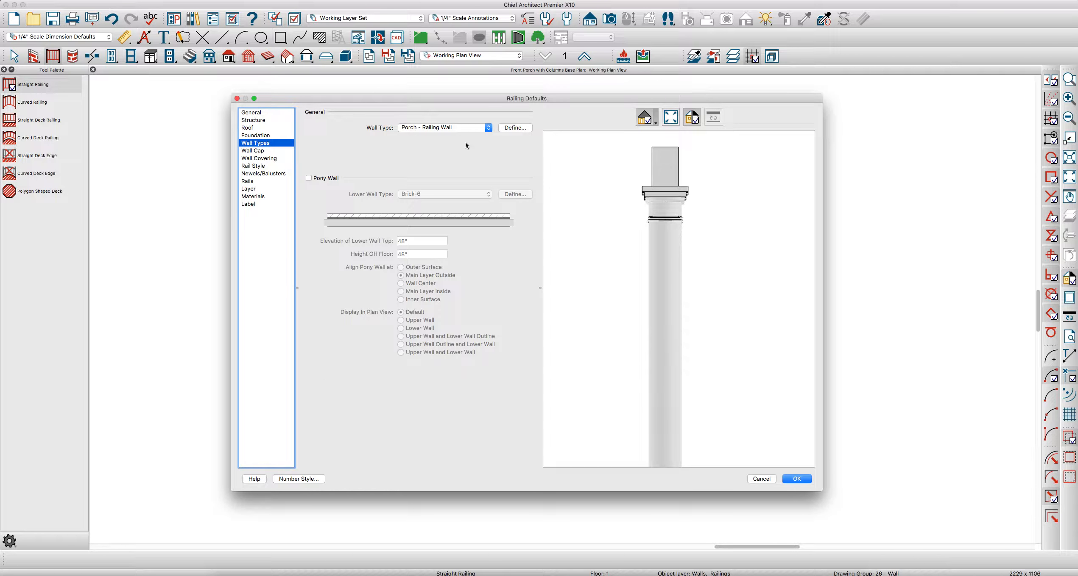
{"action": "left_click", "coordinate": [514, 128]}
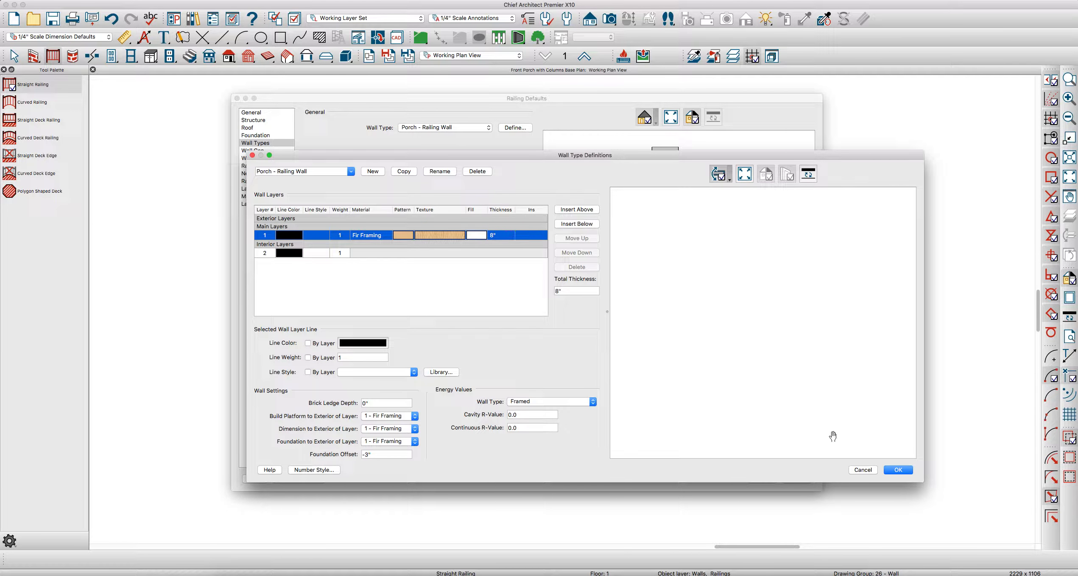
{"action": "left_click", "coordinate": [900, 471]}
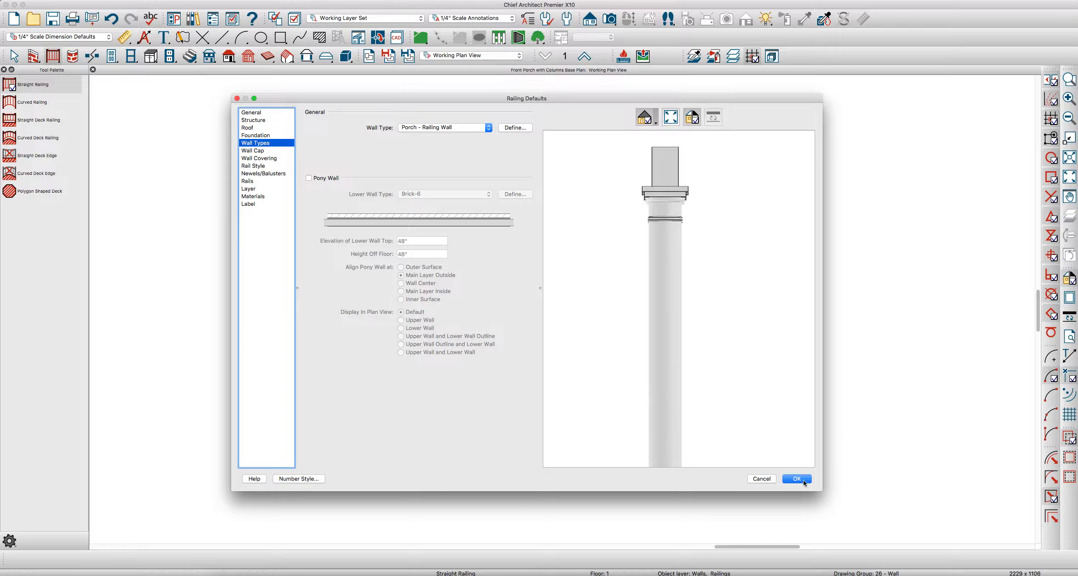
{"action": "left_click", "coordinate": [518, 128]}
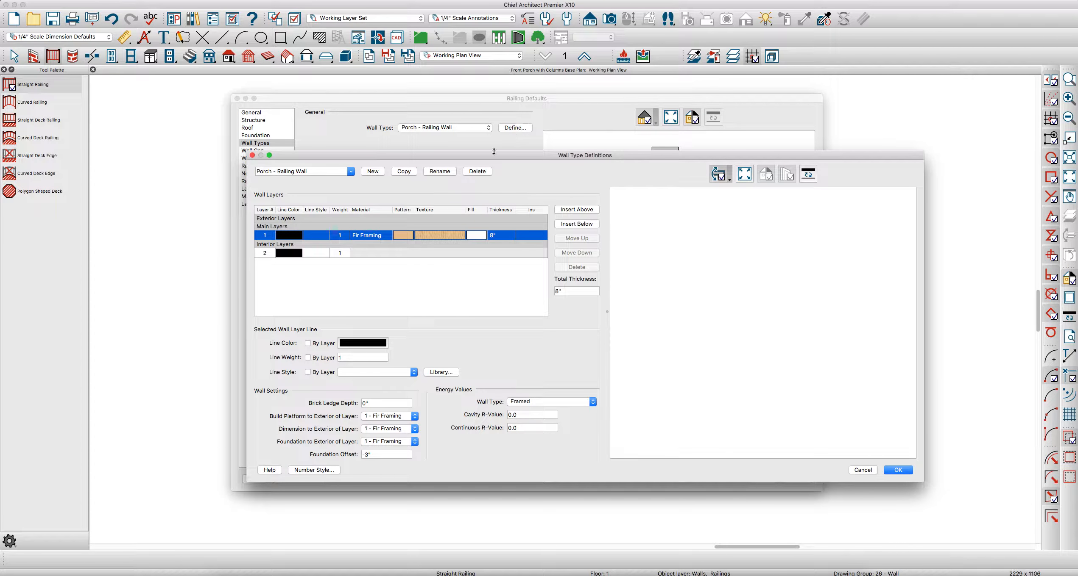
{"action": "left_click", "coordinate": [390, 454]}
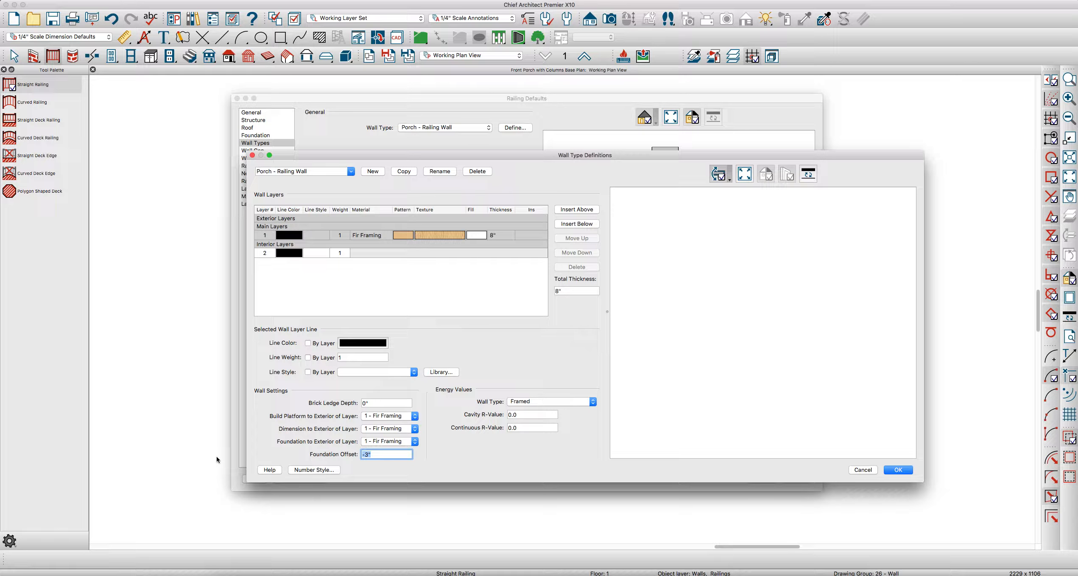
{"action": "type", "text": "0"}
{"action": "key", "text": "Tab"}
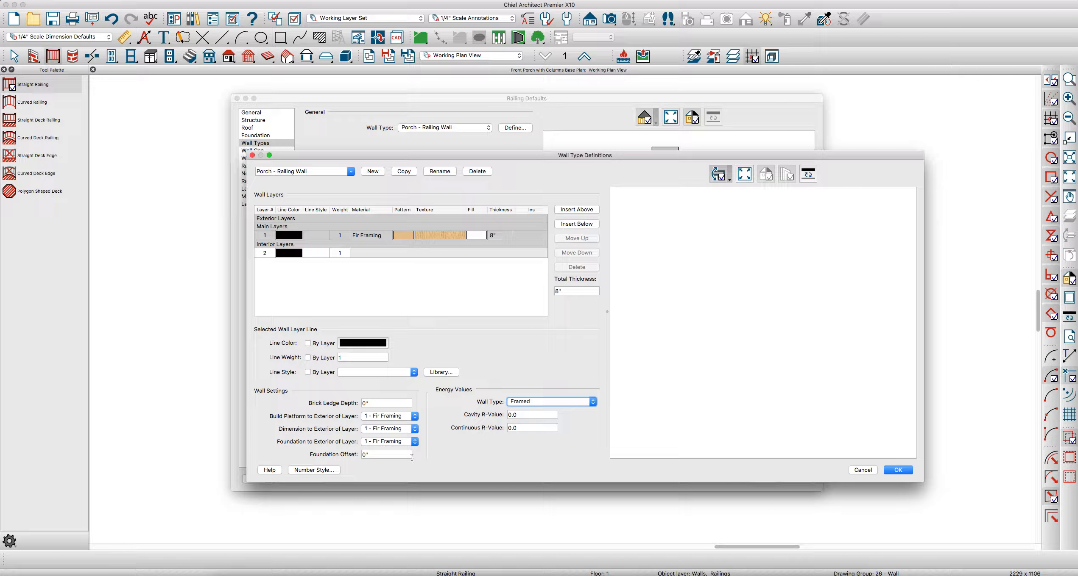
{"action": "left_click", "coordinate": [897, 467]}
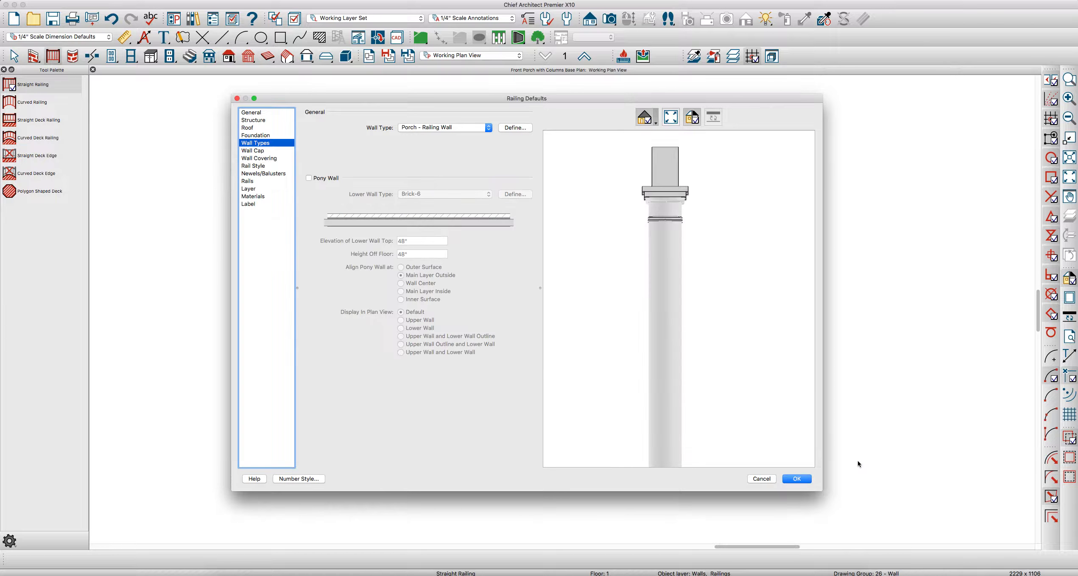
Turn off the Bearing Wall option in the structure settings and accept the railing defaults.
{"action": "left_click", "coordinate": [259, 120]}
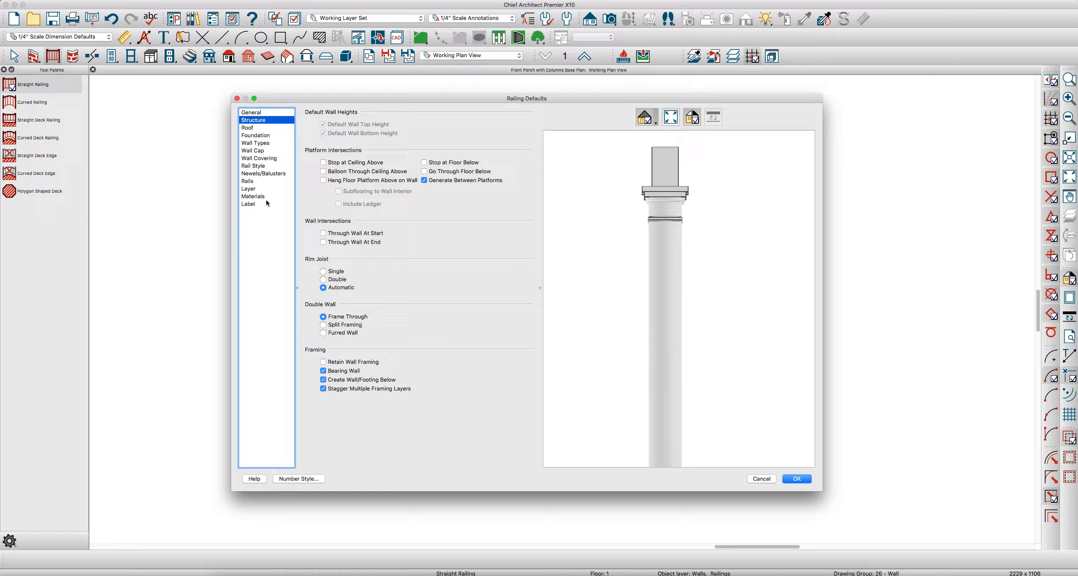
{"action": "left_click", "coordinate": [324, 372]}
{"action": "left_click", "coordinate": [793, 478]}
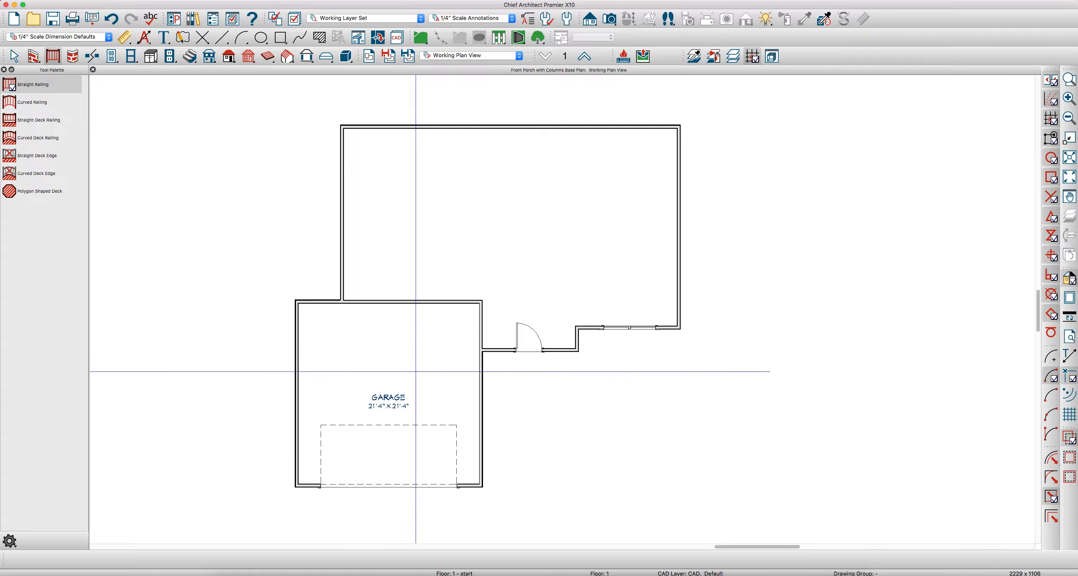
Draw three connected porch railings from the garage side wall around to the house side wall, about 11' off the front and 12' off the side.
{"action": "left_click_drag", "start_coordinate": [482, 418], "coordinate": [776, 418]}
{"action": "left_click_drag", "start_coordinate": [775, 419], "coordinate": [777, 194]}
{"action": "left_click_drag", "start_coordinate": [776, 191], "coordinate": [681, 191]}
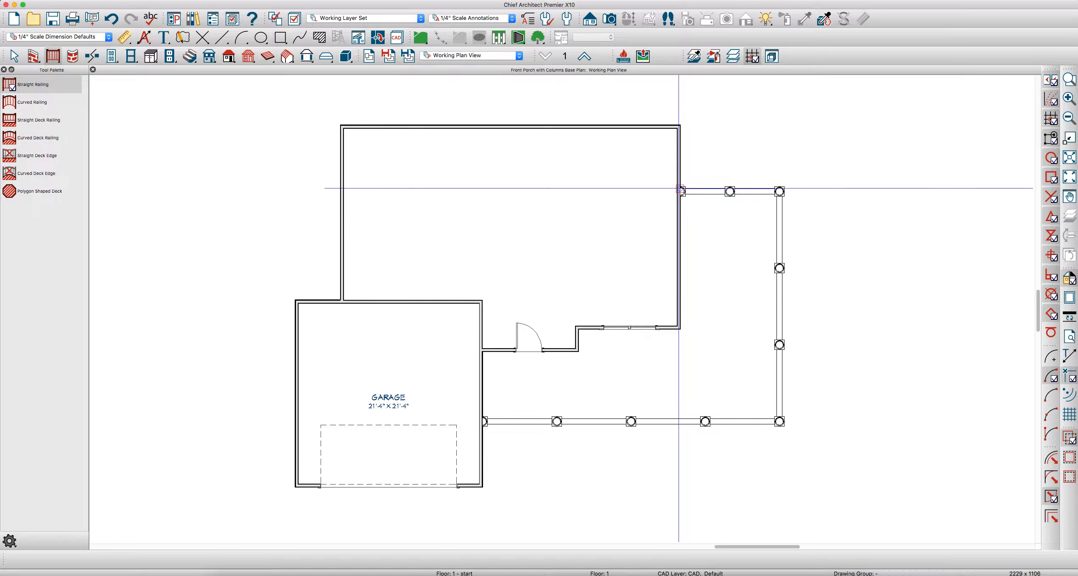
Add end-to-end dimensions for the side porch depth, the front porch depth and the overall length between the two parallel railings.
{"action": "key", "text": "space"}
{"action": "key", "text": "d"}
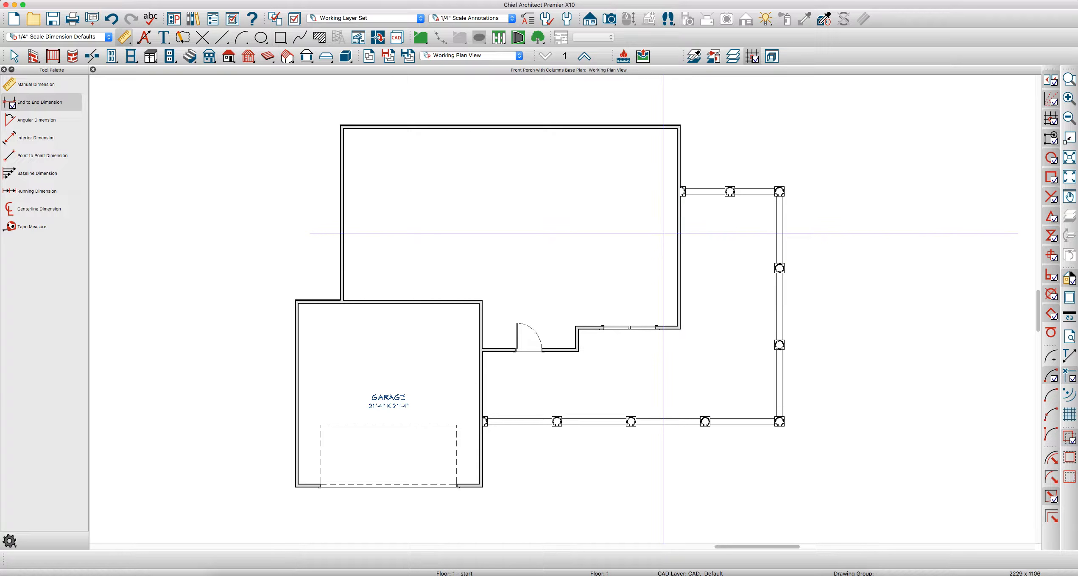
{"action": "left_click_drag", "start_coordinate": [661, 233], "coordinate": [808, 232]}
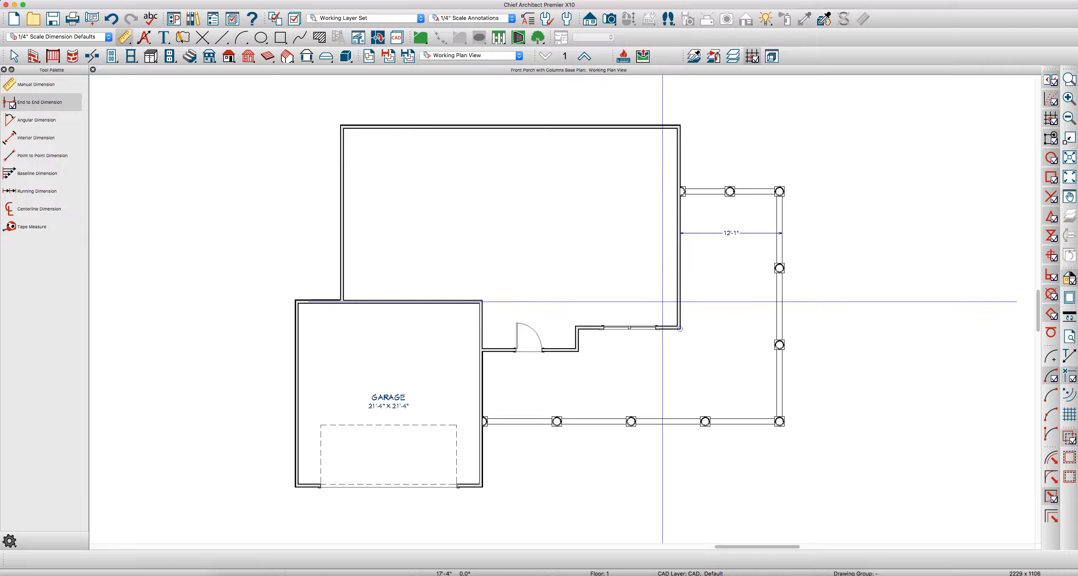
{"action": "left_click_drag", "start_coordinate": [663, 301], "coordinate": [664, 462]}
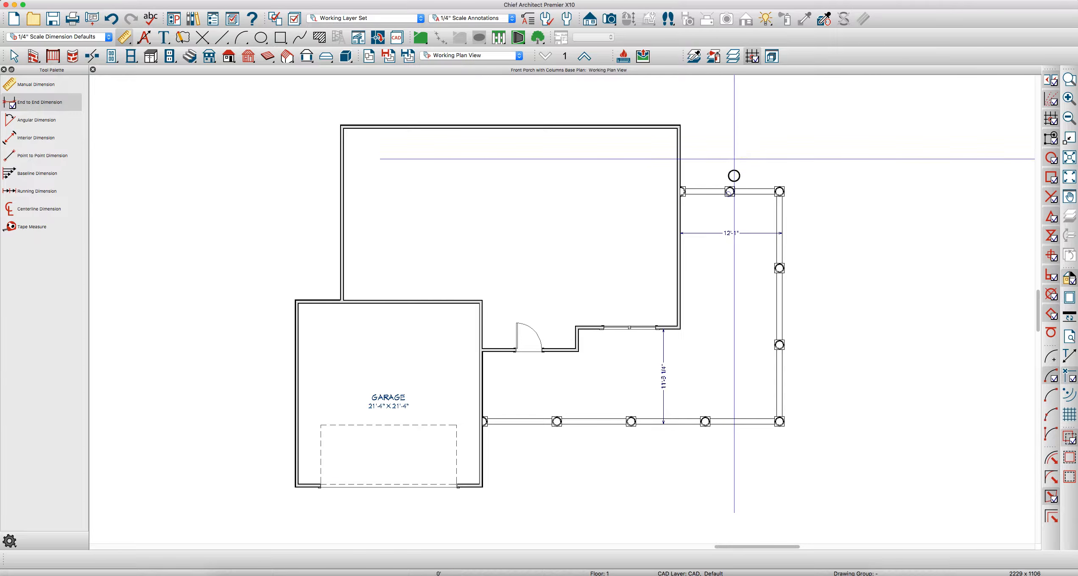
{"action": "left_click_drag", "start_coordinate": [728, 157], "coordinate": [729, 435]}
{"action": "key", "text": "space"}
{"action": "scroll", "coordinate": [726, 391], "scroll_direction": "up", "scroll_amount": 1}
{"action": "scroll", "coordinate": [668, 426], "scroll_direction": "up", "scroll_amount": 1}
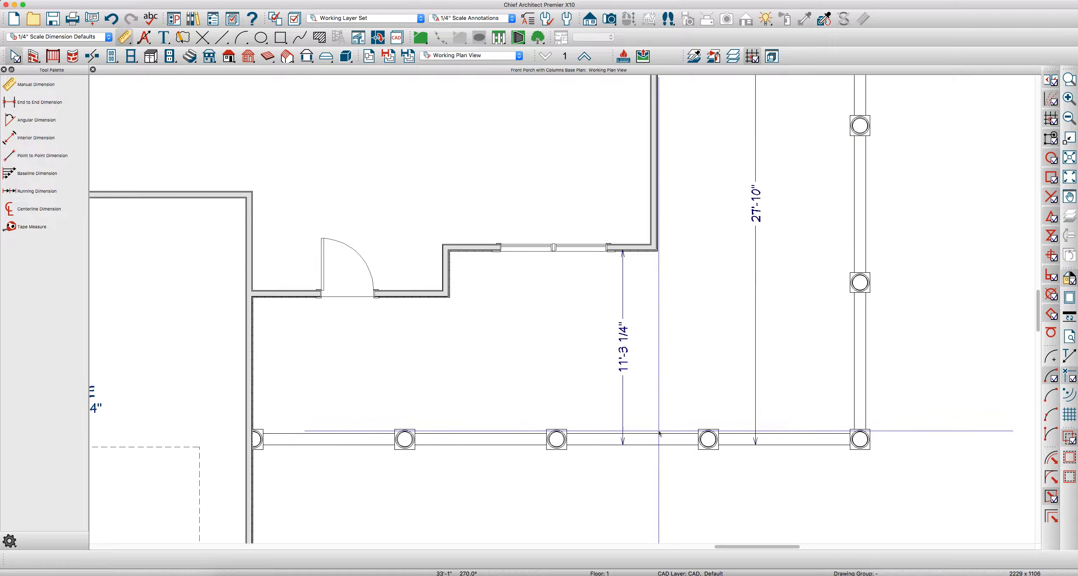
Set the front railing's distance from the house's front wall to 8'.
{"action": "left_click", "coordinate": [655, 435]}
{"action": "left_click", "coordinate": [625, 412]}
{"action": "type", "text": "8'"}
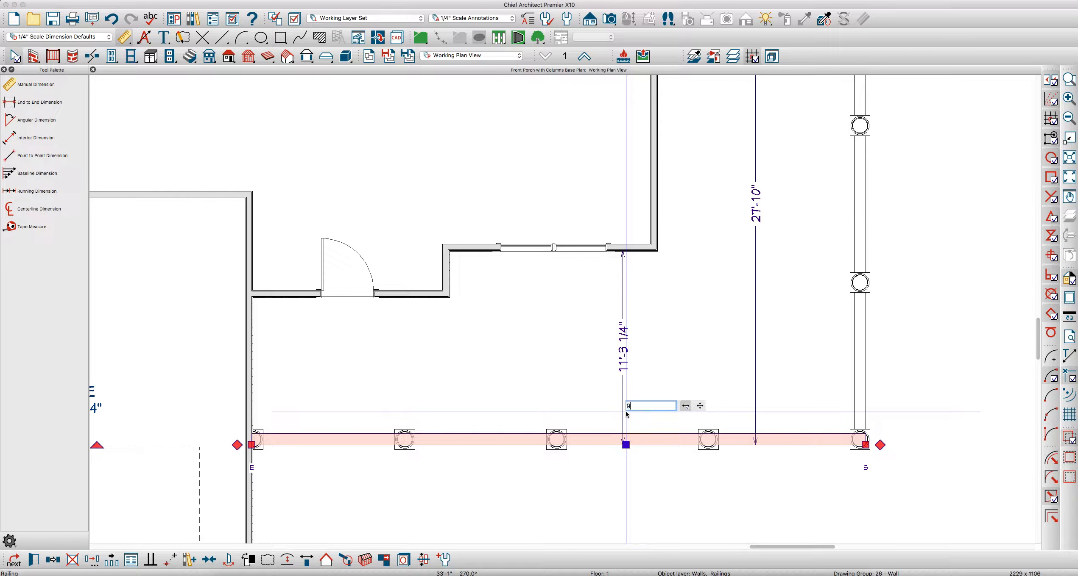
{"action": "key", "text": "Return"}
Set the side railing's distance from the house's side wall to 8'.
{"action": "scroll", "coordinate": [593, 411], "scroll_direction": "down", "scroll_amount": 2}
{"action": "scroll", "coordinate": [626, 226], "scroll_direction": "up", "scroll_amount": 1}
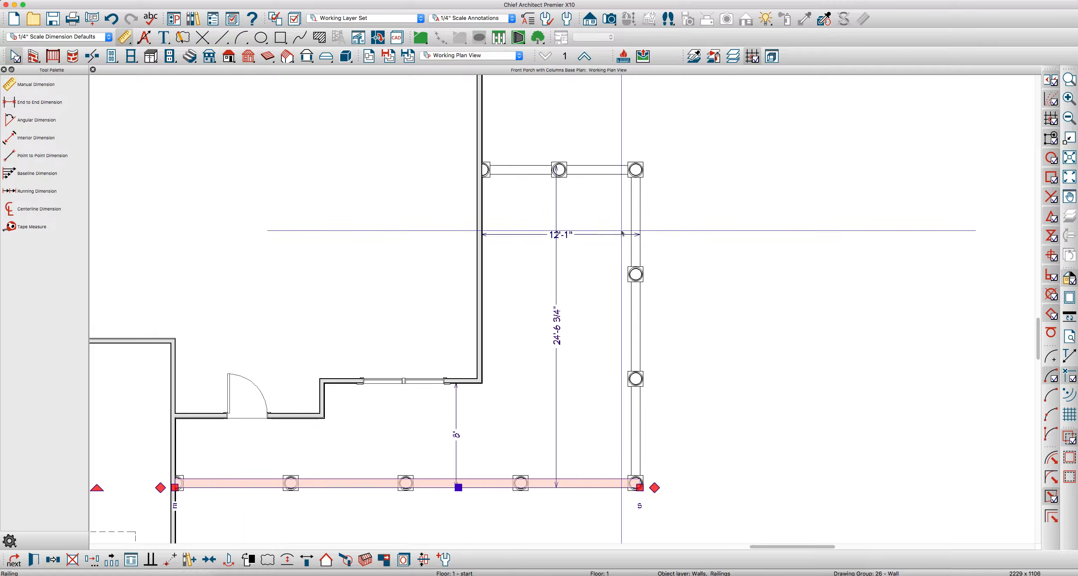
{"action": "left_click", "coordinate": [639, 222]}
{"action": "left_click", "coordinate": [577, 237]}
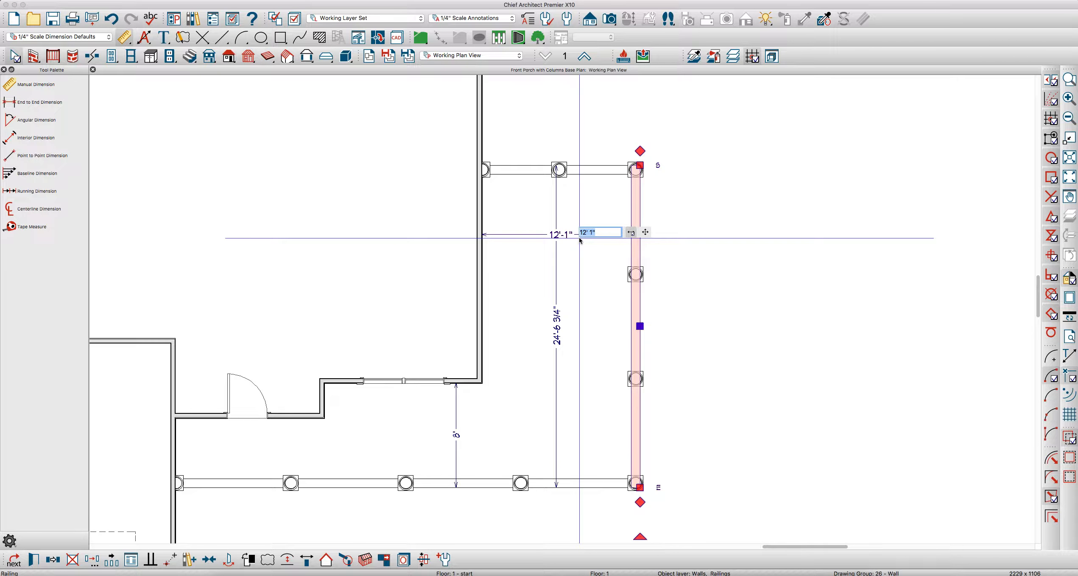
{"action": "type", "text": "8'"}
{"action": "key", "text": "Return"}
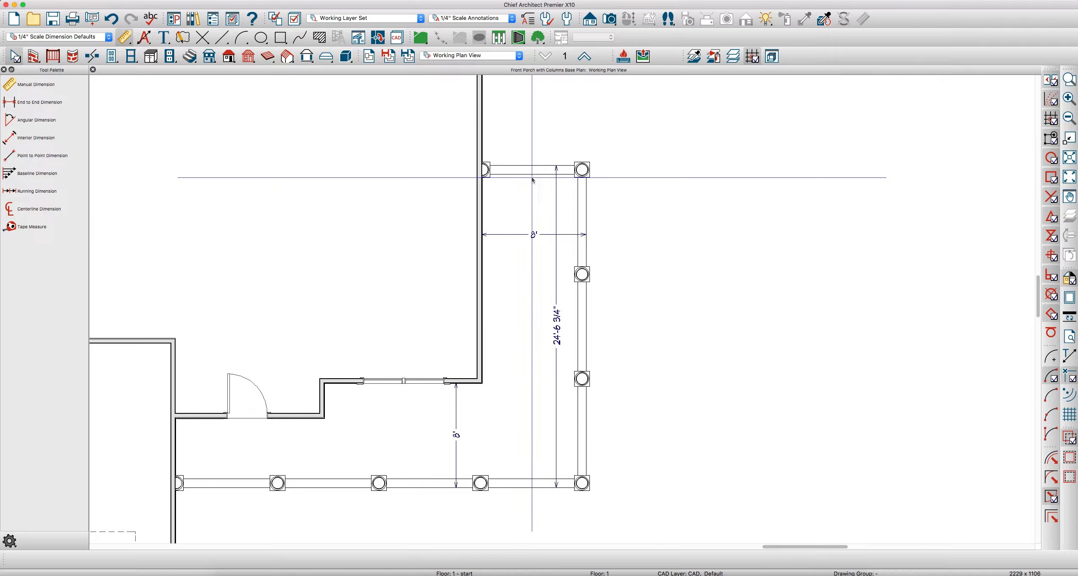
Set the overall length between the two parallel porch railings to 22' by moving the back railing.
{"action": "left_click", "coordinate": [534, 170]}
{"action": "left_click", "coordinate": [555, 304]}
{"action": "type", "text": "22'"}
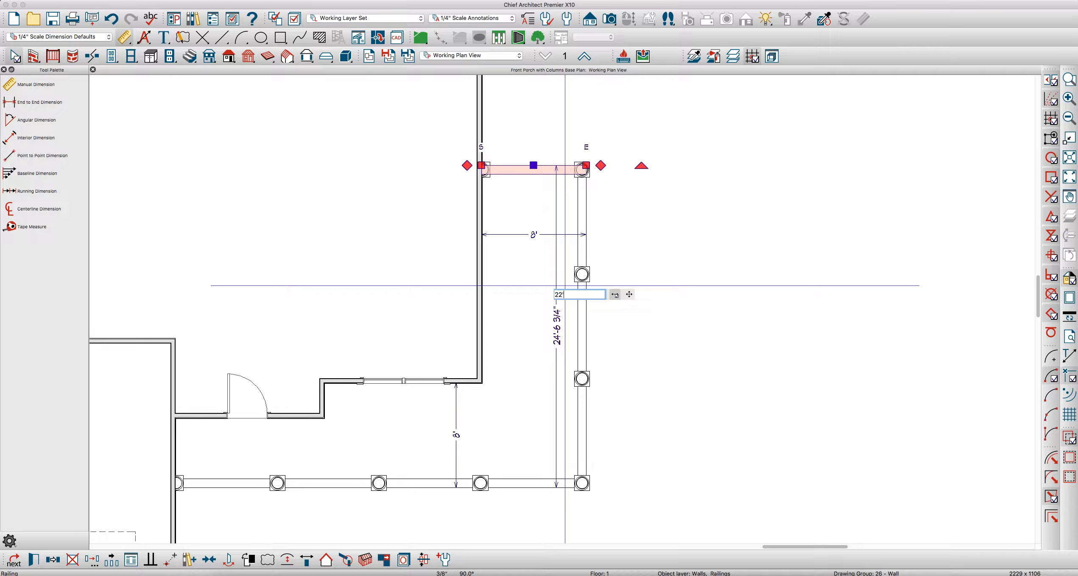
{"action": "key", "text": "Return"}
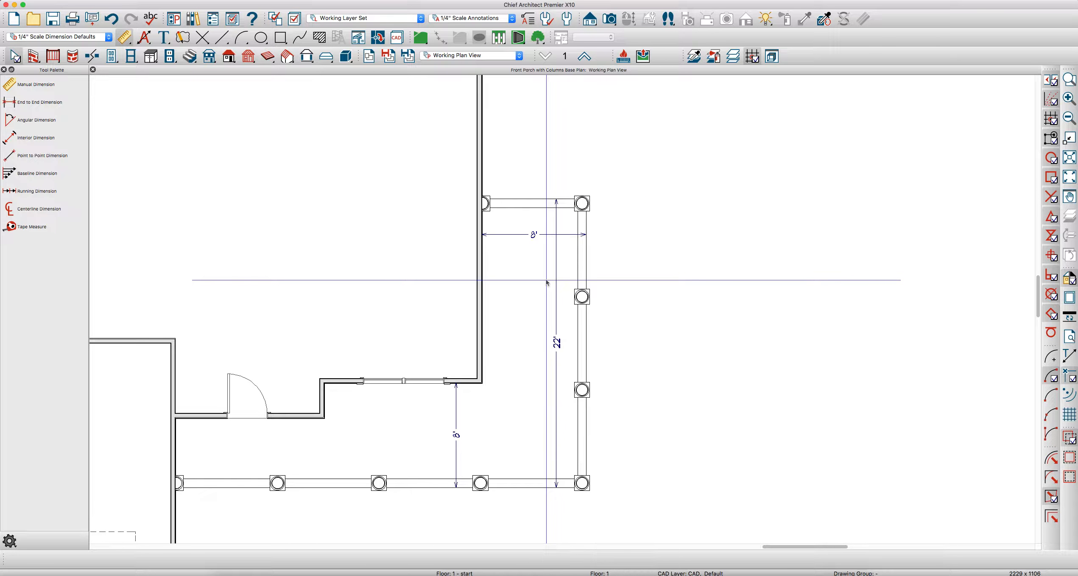
Delete the three temporary porch dimensions: the overall length, the side depth and the front depth.
{"action": "left_click", "coordinate": [556, 287]}
{"action": "key", "text": "Delete"}
{"action": "left_click", "coordinate": [523, 233]}
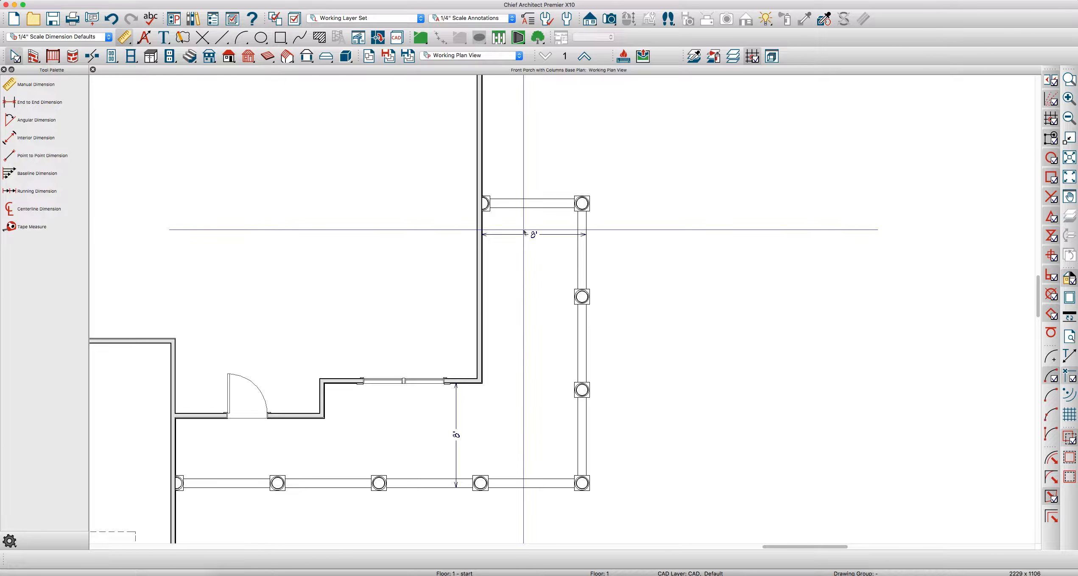
{"action": "key", "text": "Delete"}
{"action": "left_click", "coordinate": [458, 406]}
{"action": "key", "text": "Delete"}
{"action": "scroll", "coordinate": [733, 303], "scroll_direction": "down", "scroll_amount": 1}
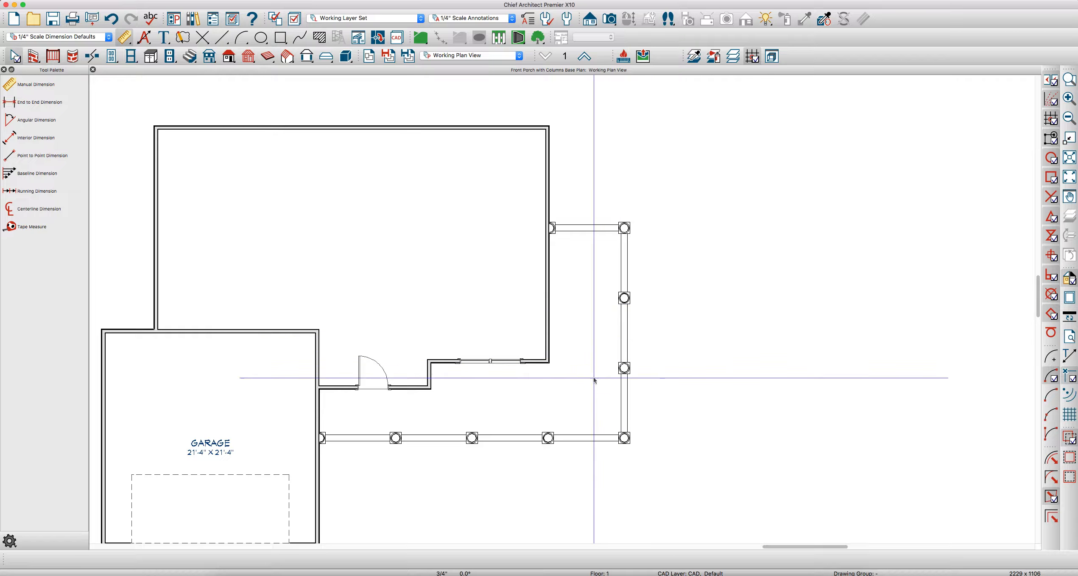
Assign the Porch room type to the area enclosed by the new railings.
{"action": "double_click", "coordinate": [579, 398]}
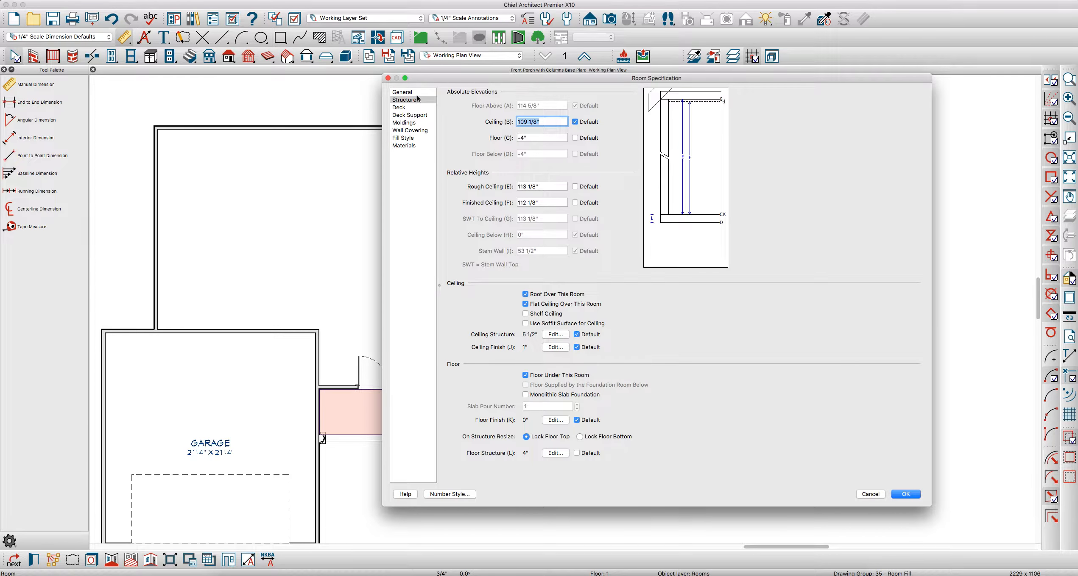
{"action": "left_click", "coordinate": [414, 93]}
{"action": "left_click", "coordinate": [518, 107]}
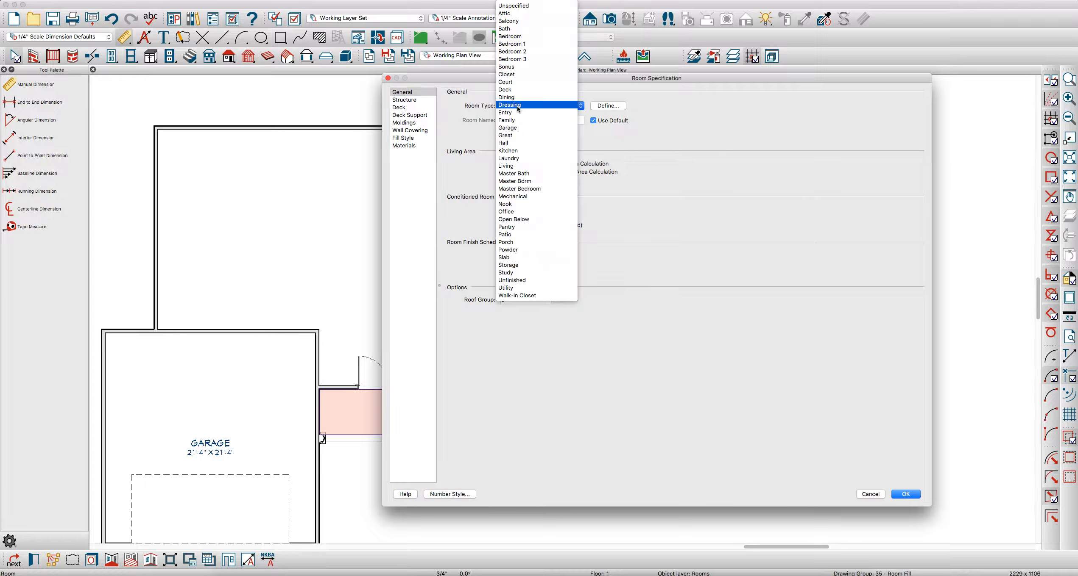
{"action": "left_click", "coordinate": [516, 242]}
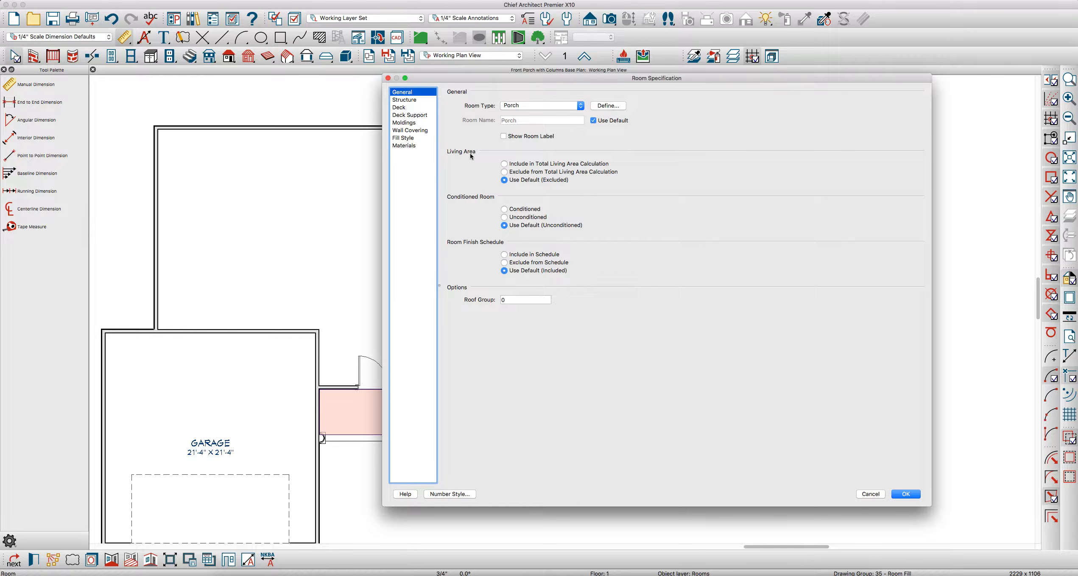
{"action": "left_click", "coordinate": [509, 136]}
Check the porch's floor elevation and floor structure layers, and accept the room specification.
{"action": "left_click", "coordinate": [405, 100]}
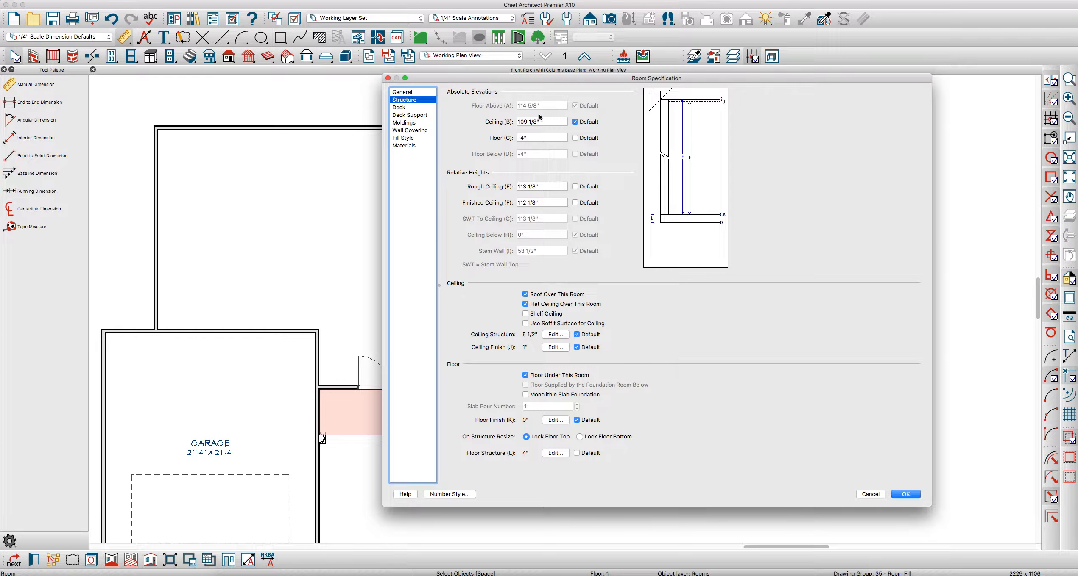
{"action": "double_click", "coordinate": [540, 138]}
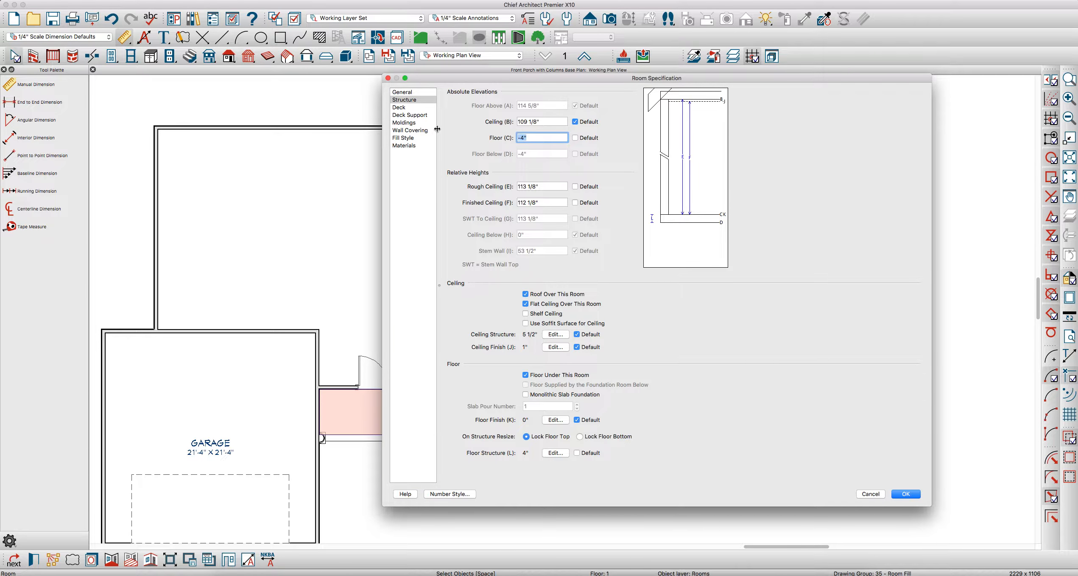
{"action": "key", "text": "Tab"}
{"action": "left_click", "coordinate": [555, 453]}
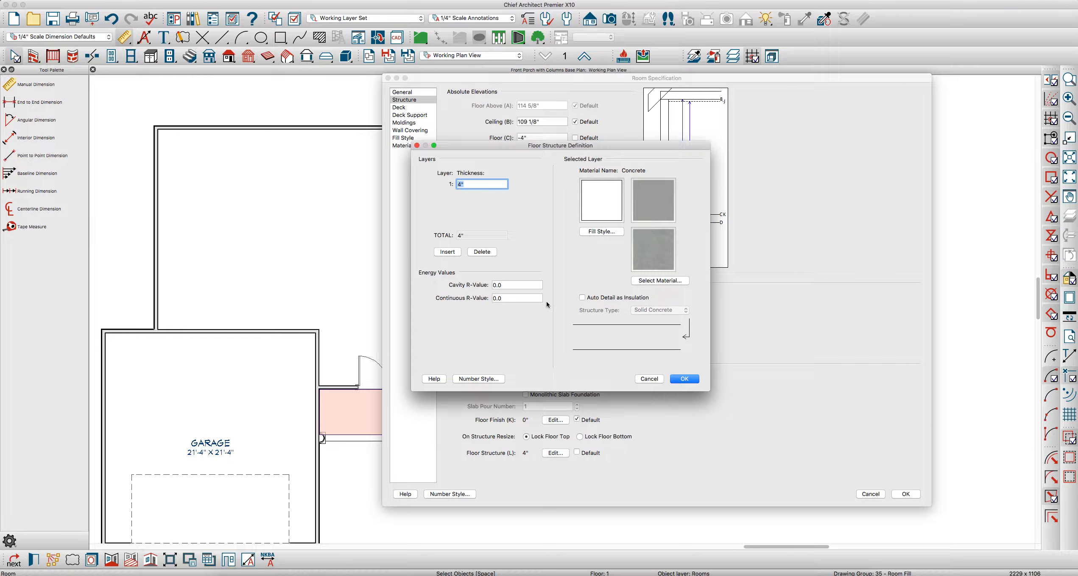
{"action": "key", "text": "Return"}
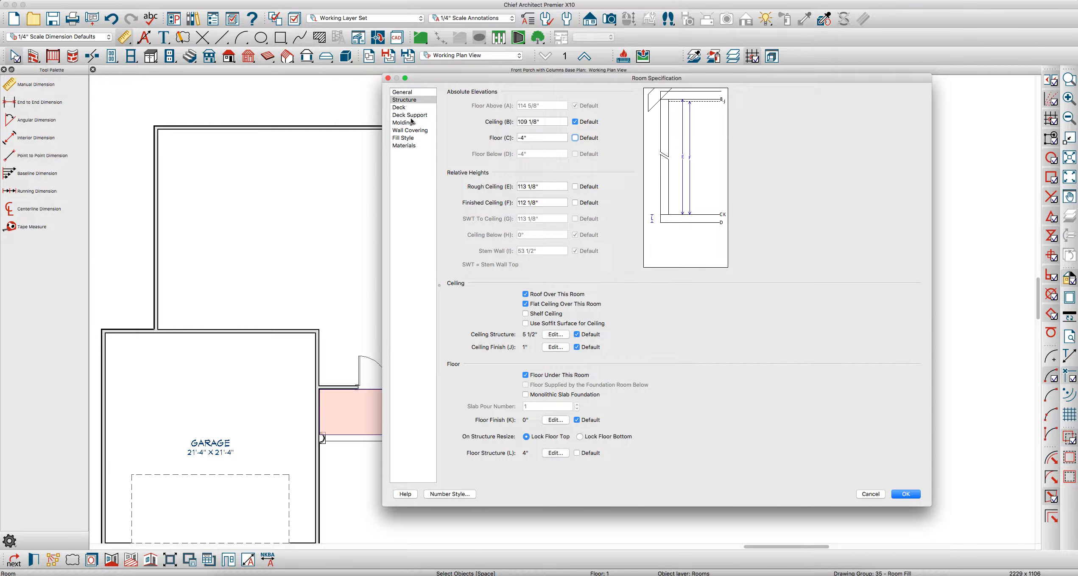
{"action": "left_click", "coordinate": [905, 494]}
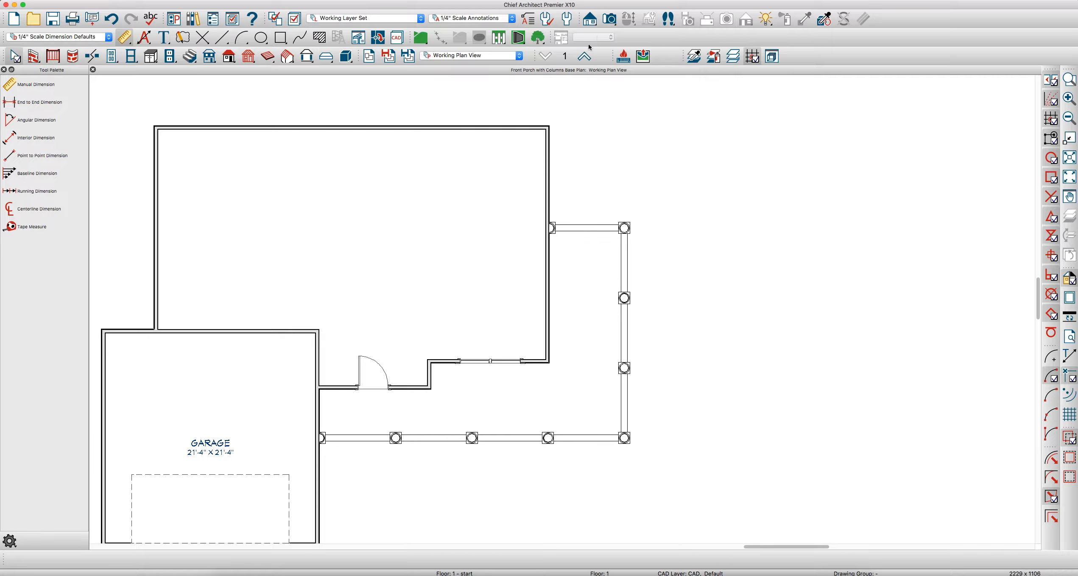
Create a perspective full overview of the house and show the outer corner of the porch up close.
{"action": "left_click", "coordinate": [584, 57]}
{"action": "left_click", "coordinate": [545, 57]}
{"action": "left_click", "coordinate": [589, 19]}
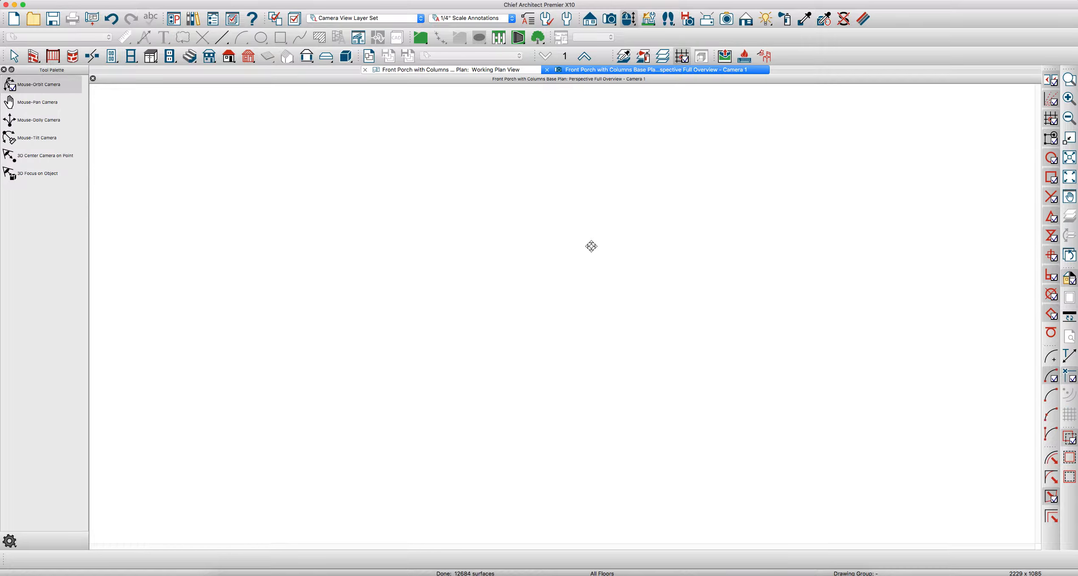
{"action": "mouse_move", "coordinate": [623, 334]}
{"action": "left_mouse_down"}
{"action": "mouse_move", "coordinate": [572, 277]}
{"action": "mouse_move", "coordinate": [551, 298]}
{"action": "mouse_move", "coordinate": [536, 368]}
{"action": "left_mouse_up"}
{"action": "key", "text": "space"}
{"action": "scroll", "coordinate": [532, 366], "scroll_direction": "up", "scroll_amount": 3}
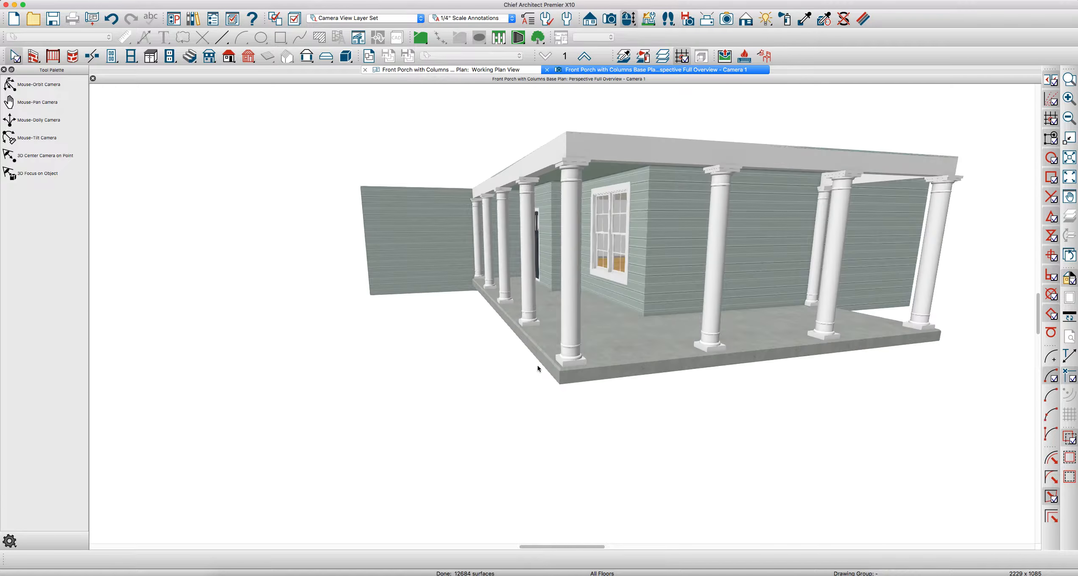
Delete the wider concrete band around the porch slab in the 3D view and inspect the slab edge beneath the columns.
{"action": "left_click", "coordinate": [547, 366]}
{"action": "key", "text": "Delete"}
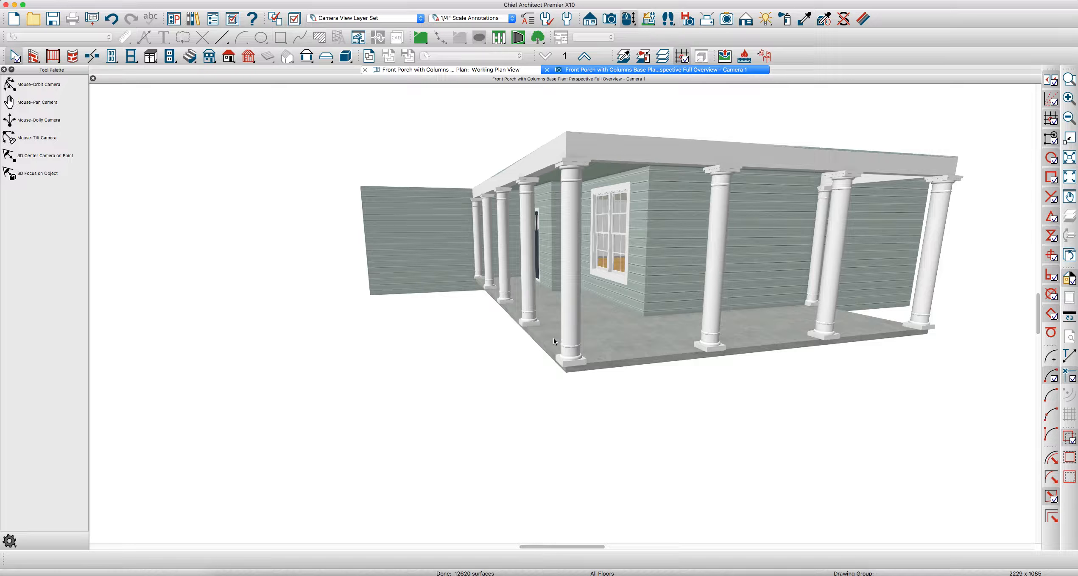
{"action": "key", "text": "space"}
{"action": "left_click_drag", "start_coordinate": [554, 338], "coordinate": [552, 339]}
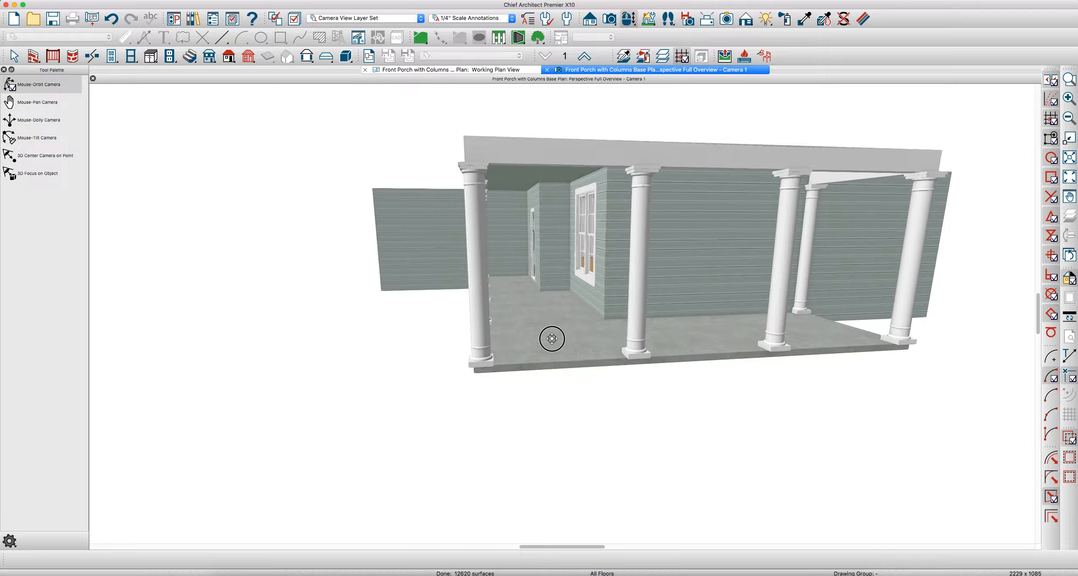
{"action": "scroll", "coordinate": [462, 322], "scroll_direction": "up", "scroll_amount": 4}
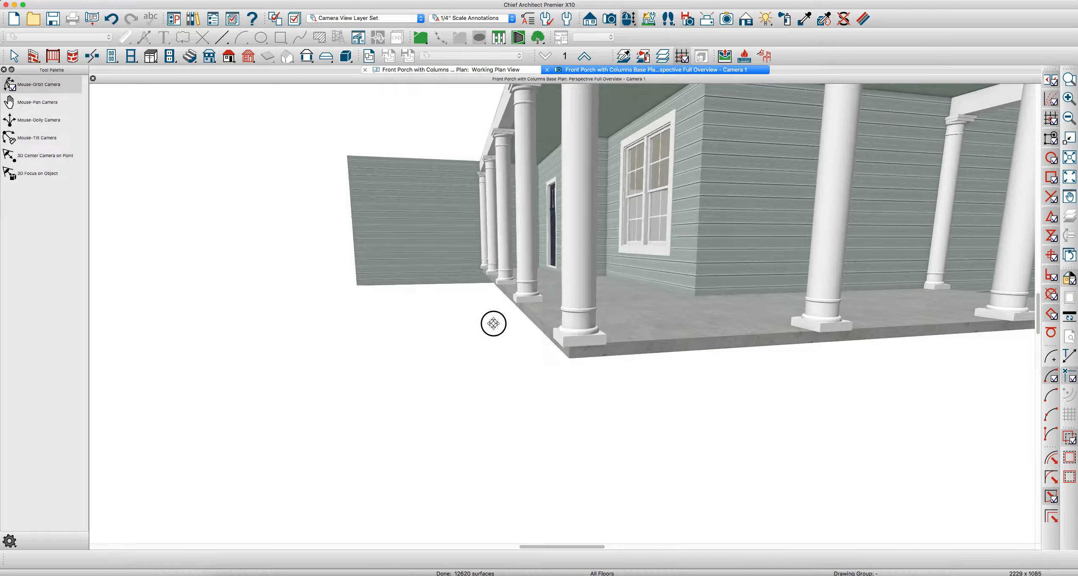
{"action": "left_click_drag", "start_coordinate": [493, 323], "coordinate": [515, 240]}
{"action": "key", "text": "space"}
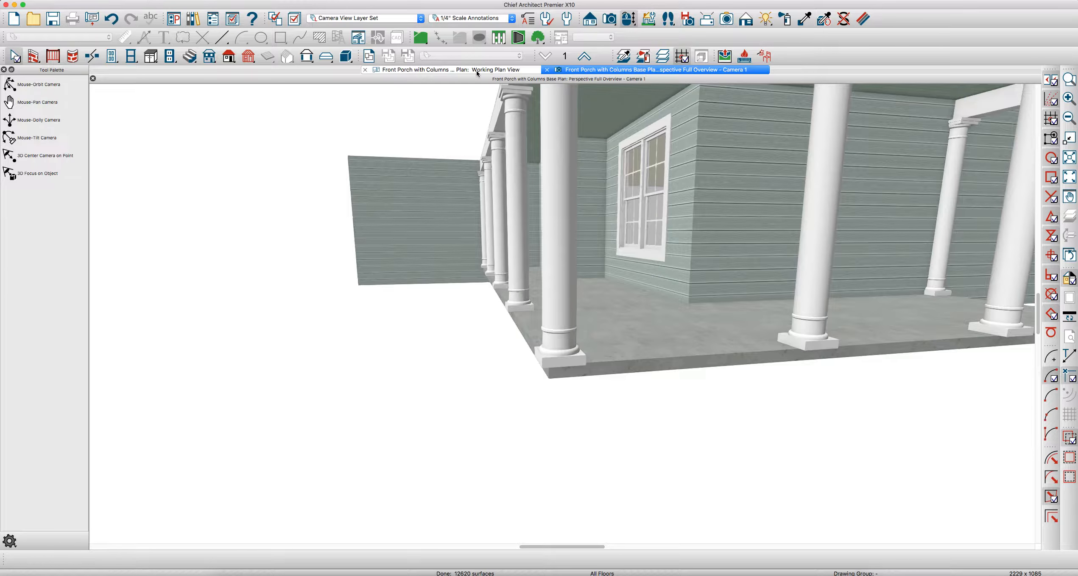
Examine in the floor plan how the columns sit on the front porch railing.
{"action": "left_click", "coordinate": [475, 71]}
{"action": "scroll", "coordinate": [487, 452], "scroll_direction": "up", "scroll_amount": 3}
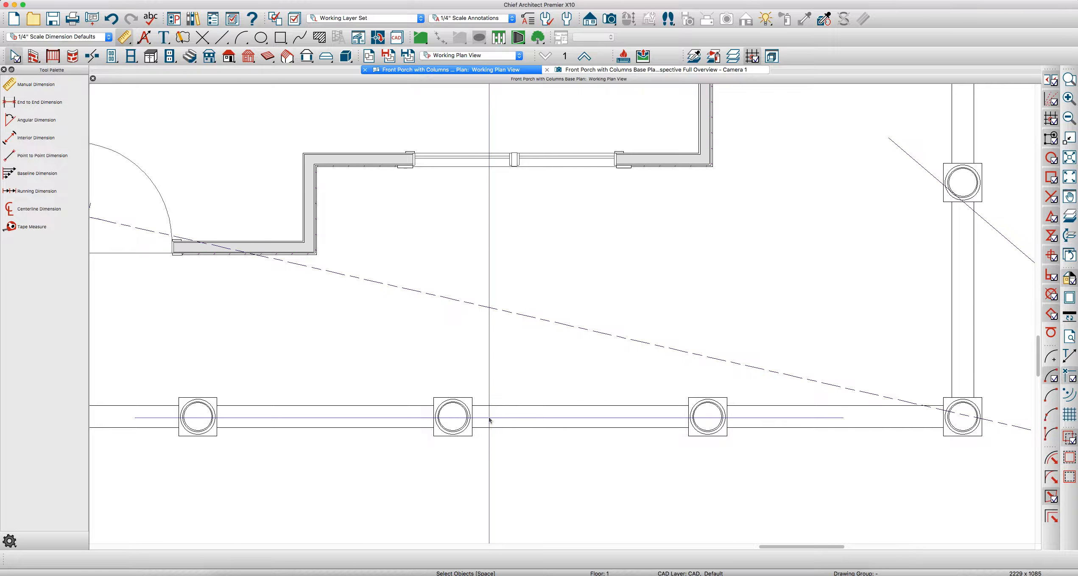
{"action": "left_click", "coordinate": [488, 420]}
{"action": "left_click_drag", "start_coordinate": [455, 428], "coordinate": [483, 425]}
{"action": "scroll", "coordinate": [490, 440], "scroll_direction": "up", "scroll_amount": 2}
{"action": "scroll", "coordinate": [483, 424], "scroll_direction": "down", "scroll_amount": 3}
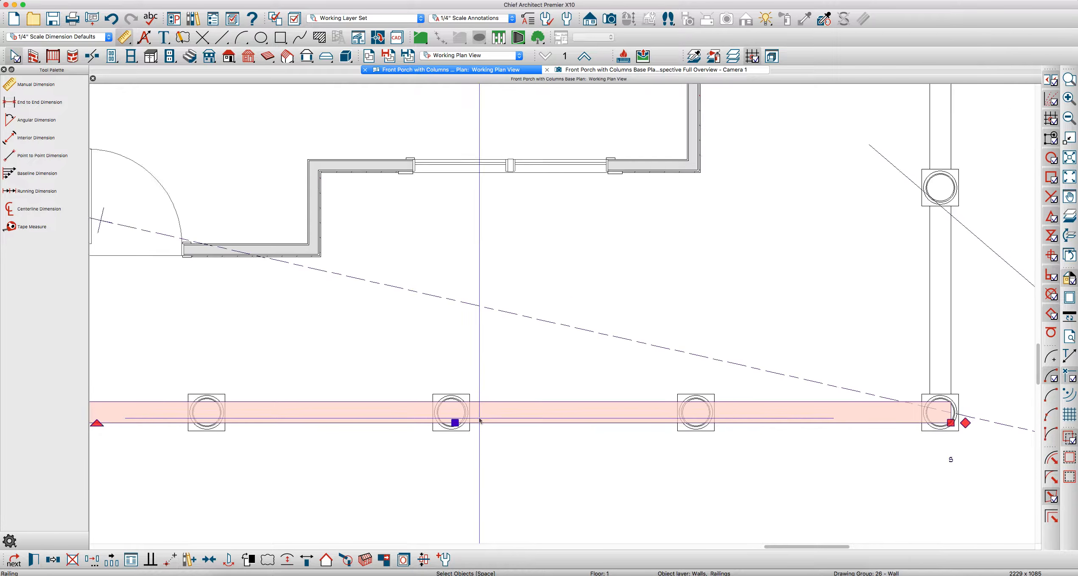
{"action": "left_click", "coordinate": [544, 429]}
{"action": "scroll", "coordinate": [541, 356], "scroll_direction": "down", "scroll_amount": 1}
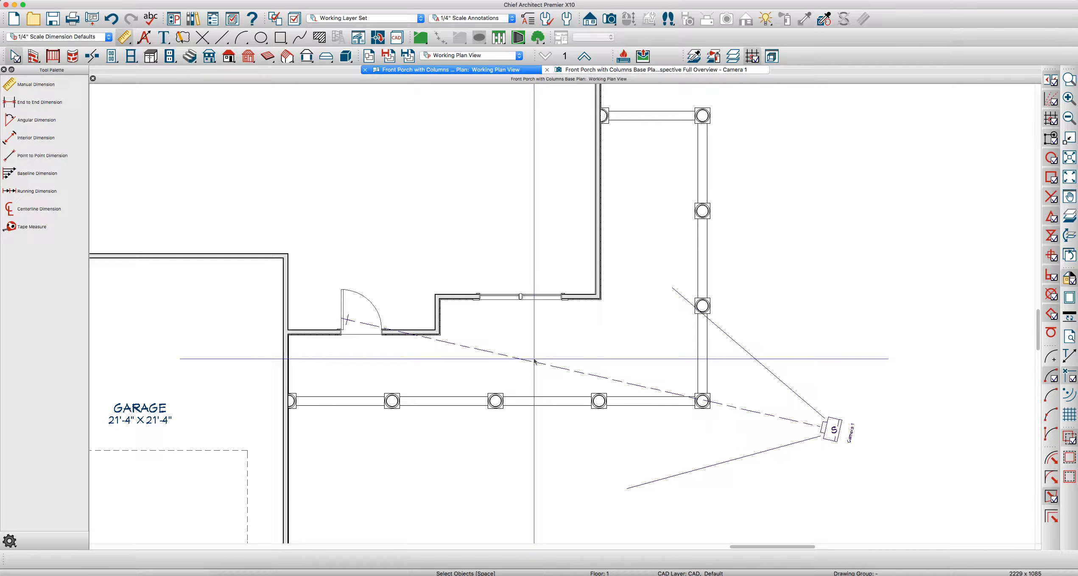
Build a foundation of walls with footings, deriving the new foundation plan from the 1st floor plan.
{"action": "key", "text": "f"}
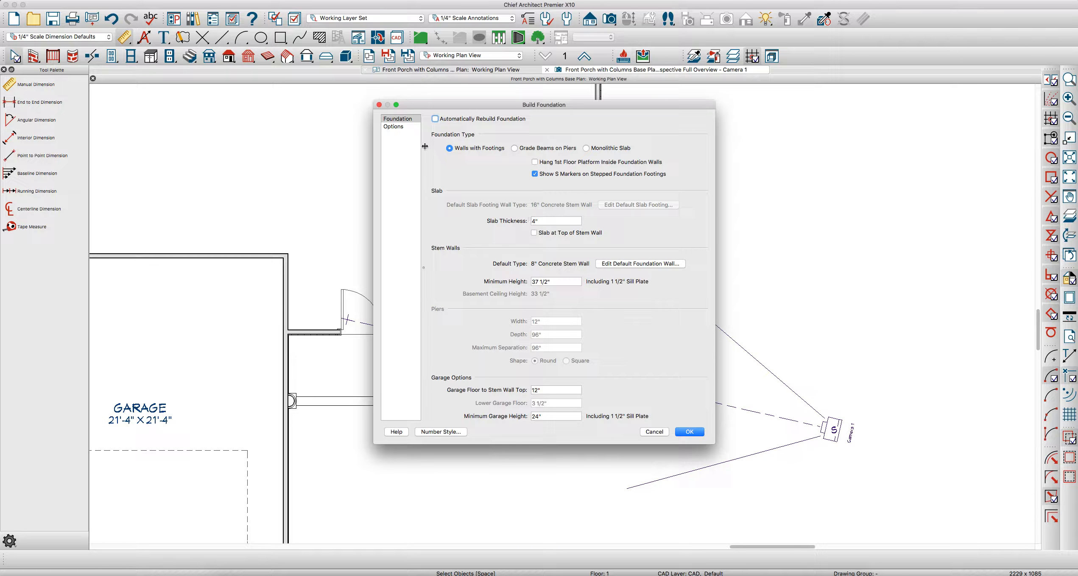
{"action": "left_click", "coordinate": [690, 432]}
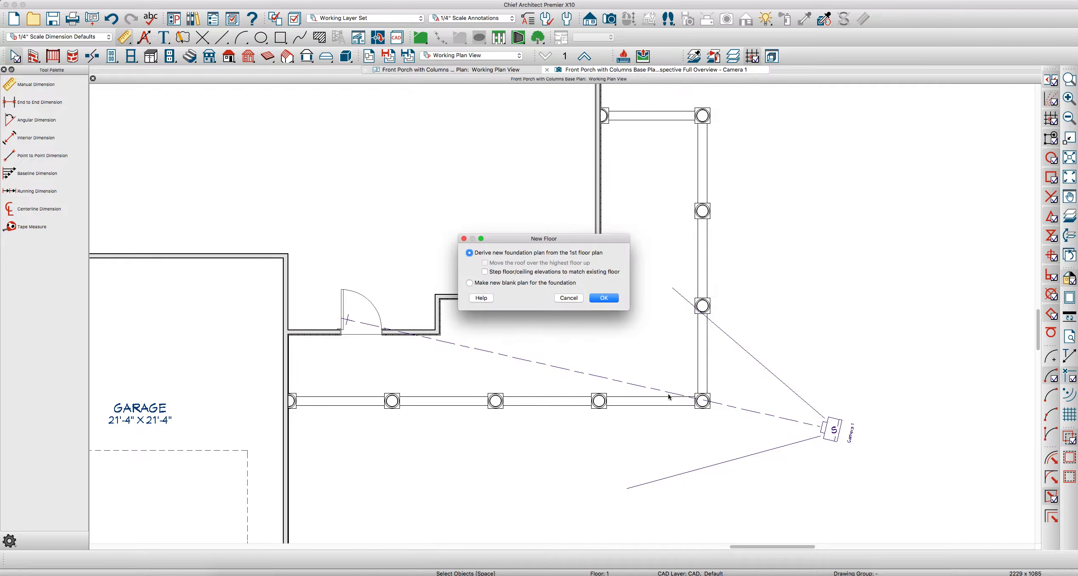
{"action": "left_click", "coordinate": [604, 298]}
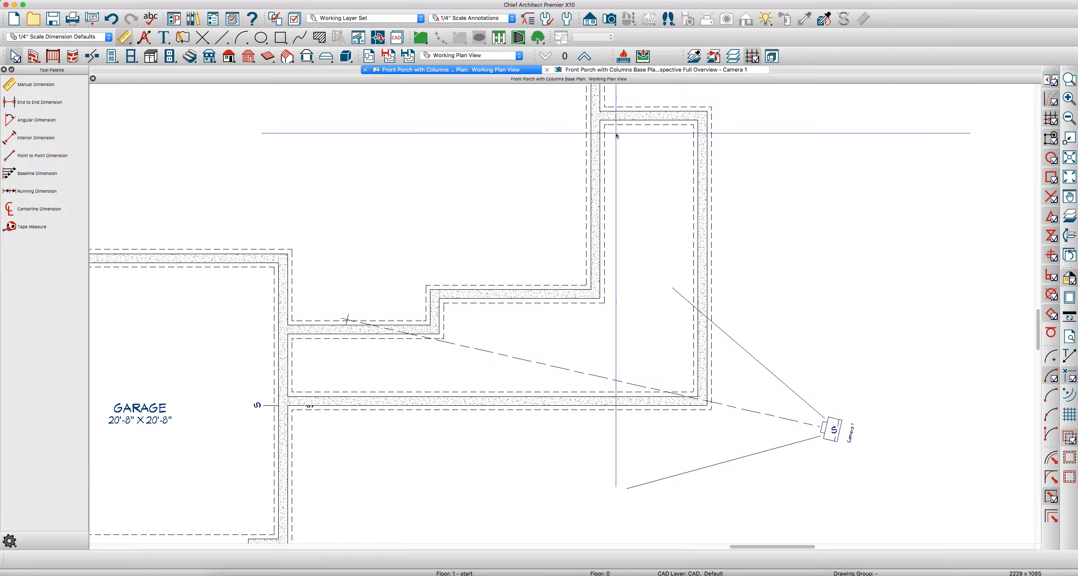
Return to floor 1 and inspect the porch foundation wall beneath the columns in the perspective overview.
{"action": "left_click", "coordinate": [583, 56]}
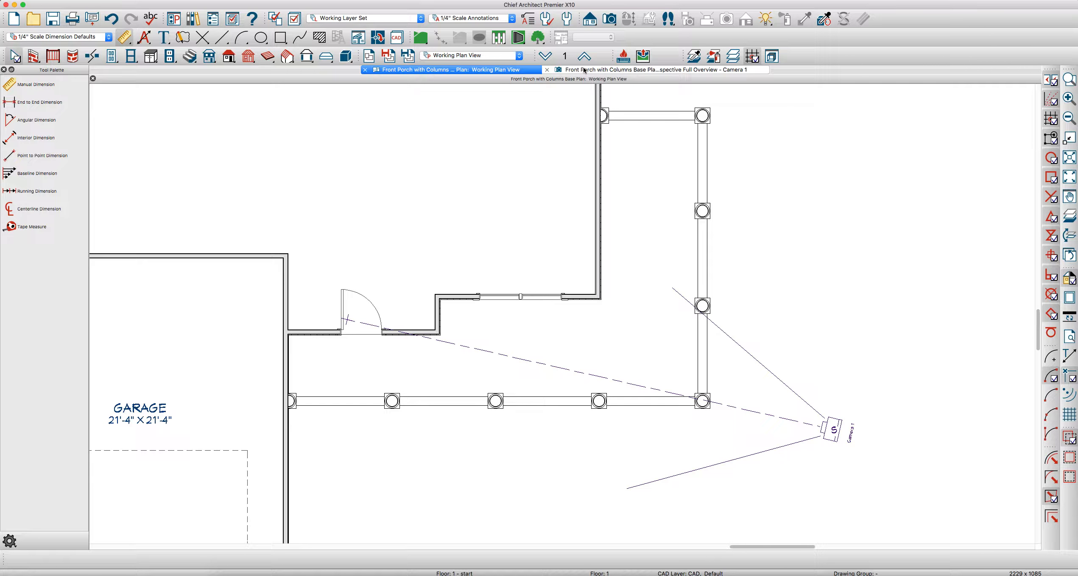
{"action": "left_click", "coordinate": [584, 70]}
{"action": "scroll", "coordinate": [579, 374], "scroll_direction": "up", "scroll_amount": 5}
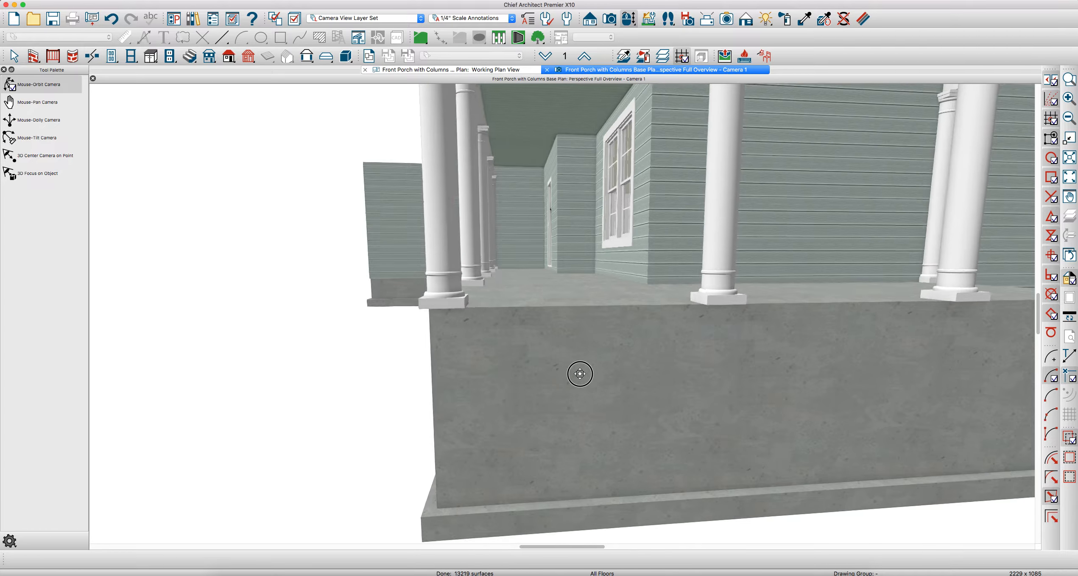
{"action": "scroll", "coordinate": [579, 374], "scroll_direction": "down", "scroll_amount": 3}
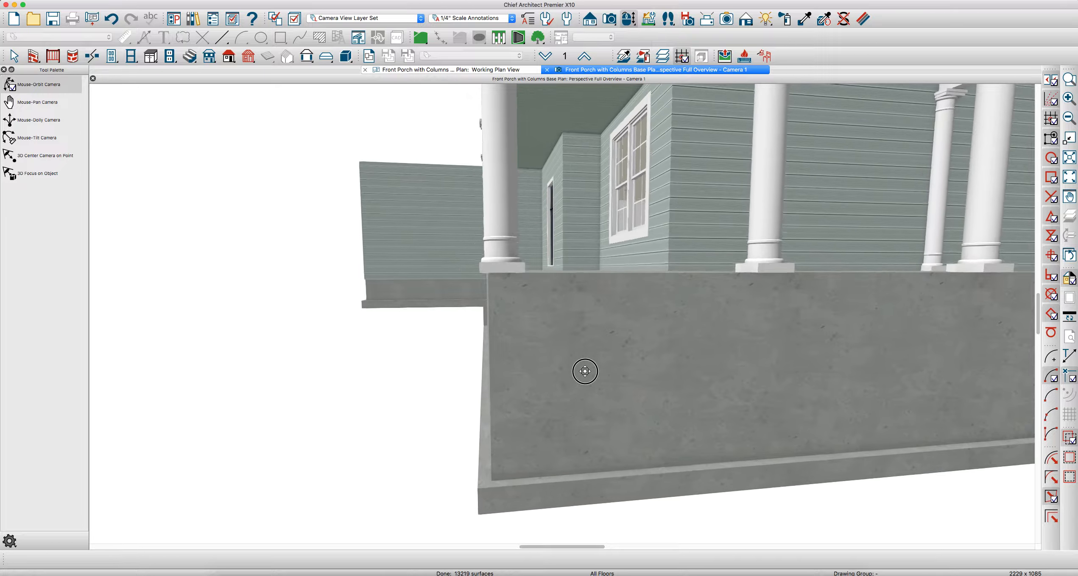
{"action": "scroll", "coordinate": [584, 371], "scroll_direction": "down", "scroll_amount": 4}
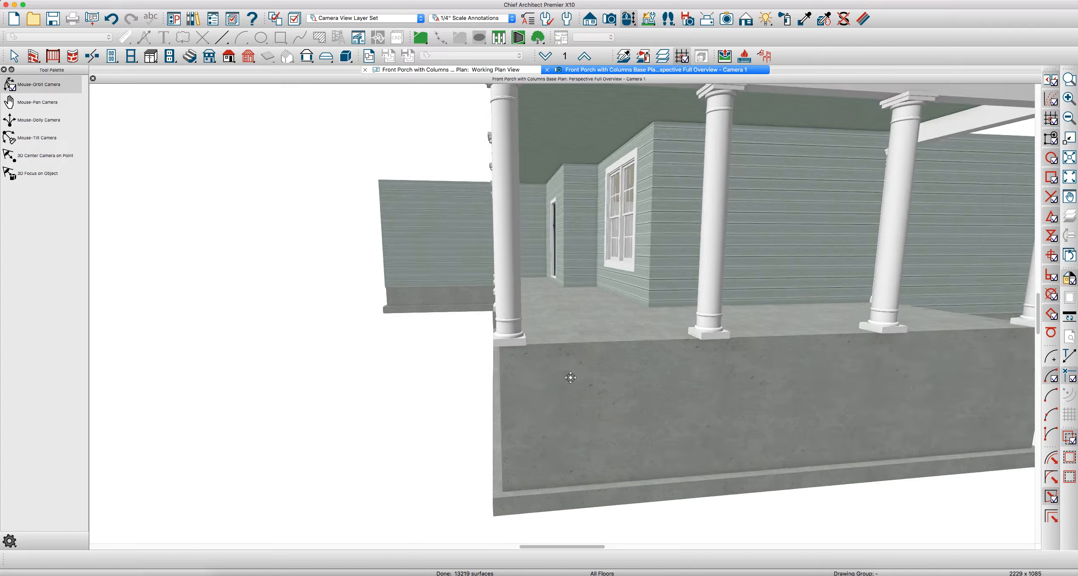
{"action": "left_click_drag", "start_coordinate": [570, 378], "coordinate": [573, 378]}
{"action": "key", "text": "Escape"}
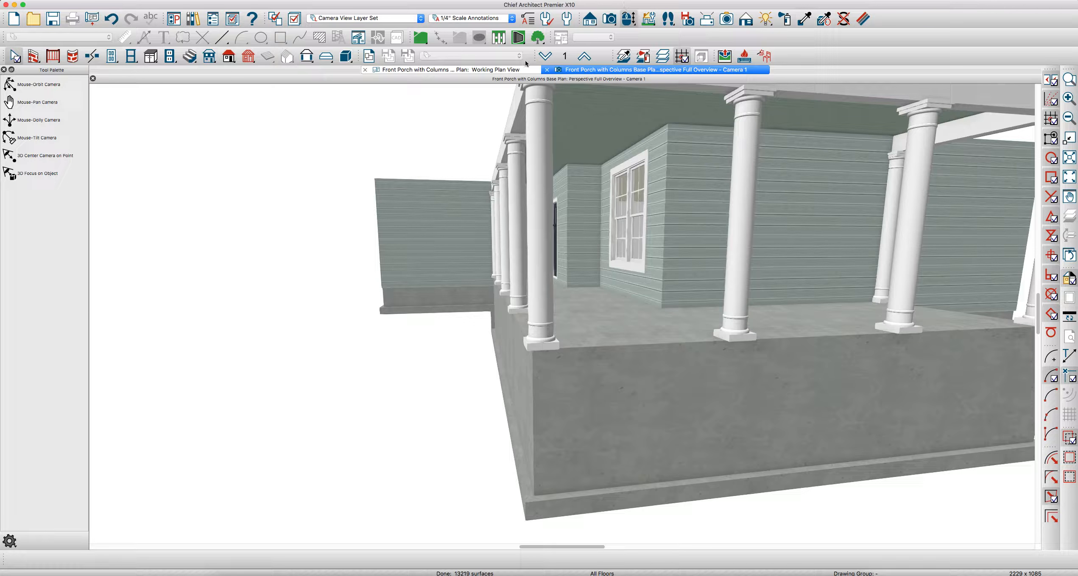
Create a backclipped cross section through the front porch and examine the column's alignment with the slab and foundation wall.
{"action": "left_click", "coordinate": [509, 70]}
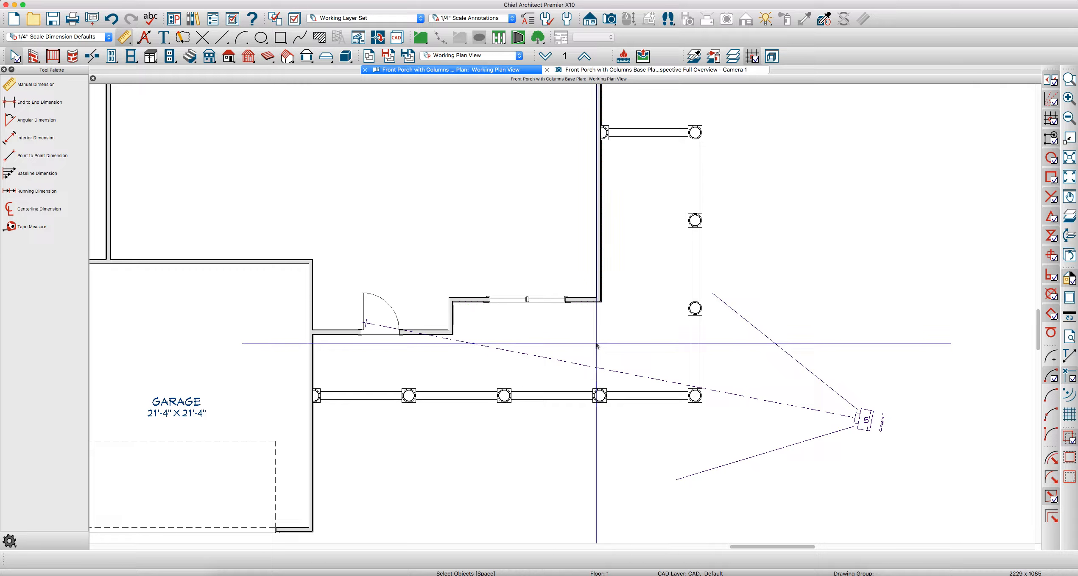
{"action": "key", "text": "b"}
{"action": "scroll", "coordinate": [589, 373], "scroll_direction": "up", "scroll_amount": 1}
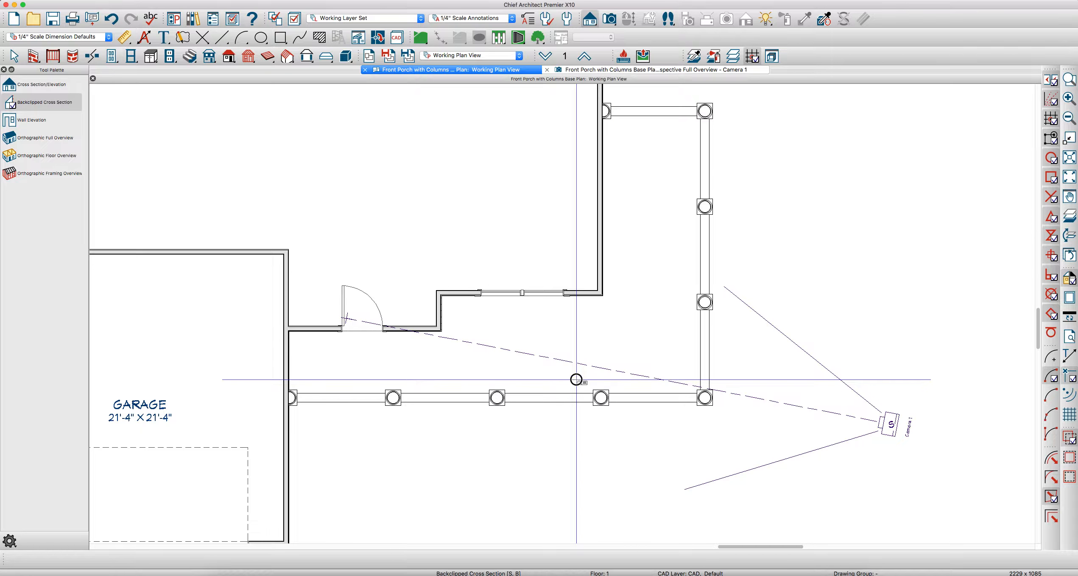
{"action": "left_click_drag", "start_coordinate": [576, 380], "coordinate": [622, 383]}
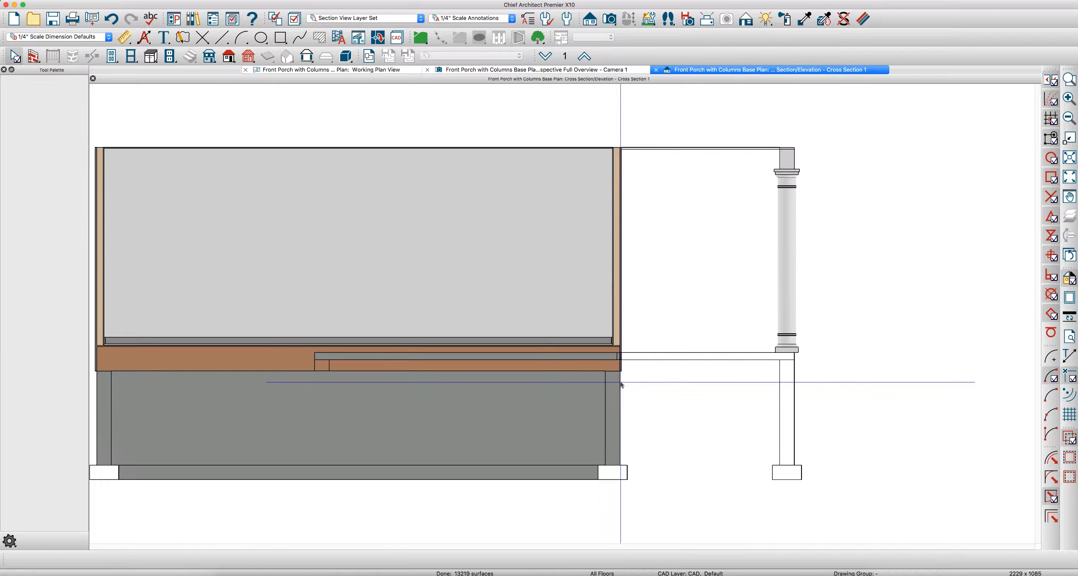
{"action": "scroll", "coordinate": [793, 377], "scroll_direction": "up", "scroll_amount": 1}
{"action": "scroll", "coordinate": [782, 385], "scroll_direction": "down", "scroll_amount": 3}
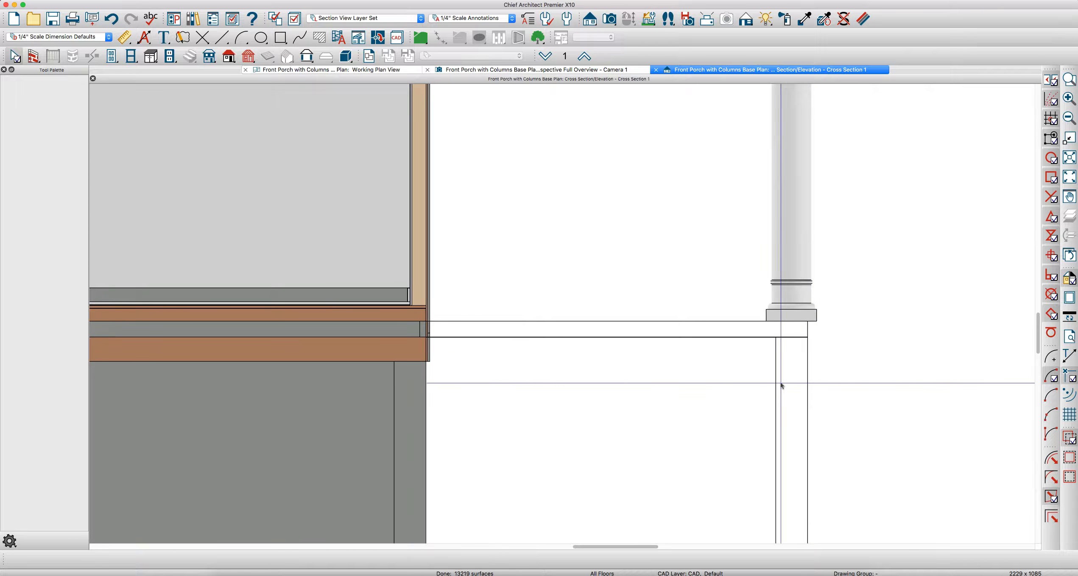
{"action": "scroll", "coordinate": [749, 421], "scroll_direction": "up", "scroll_amount": 3}
{"action": "scroll", "coordinate": [747, 420], "scroll_direction": "down", "scroll_amount": 2}
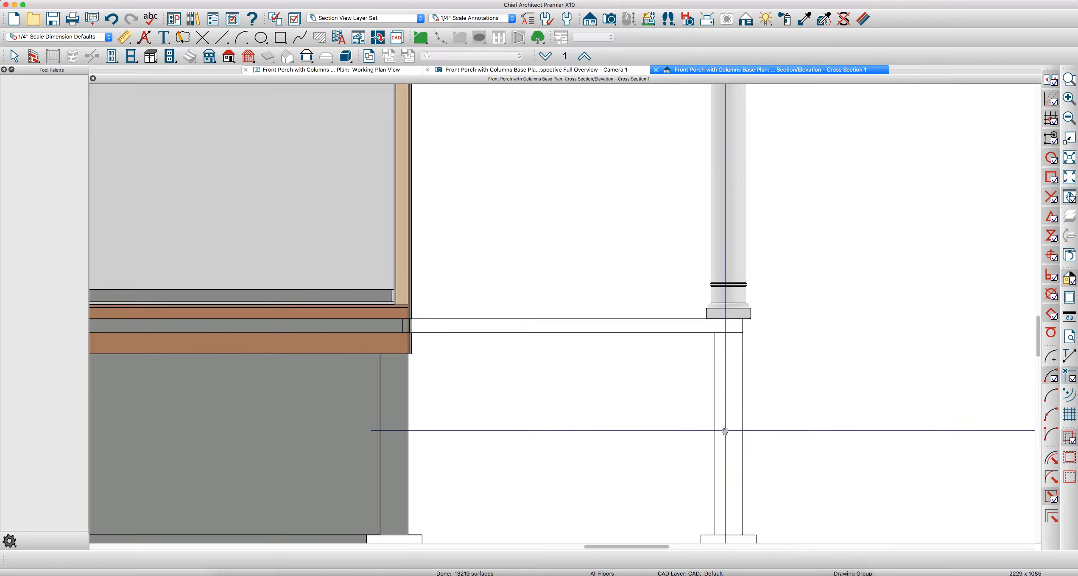
{"action": "scroll", "coordinate": [606, 443], "scroll_direction": "down", "scroll_amount": 1}
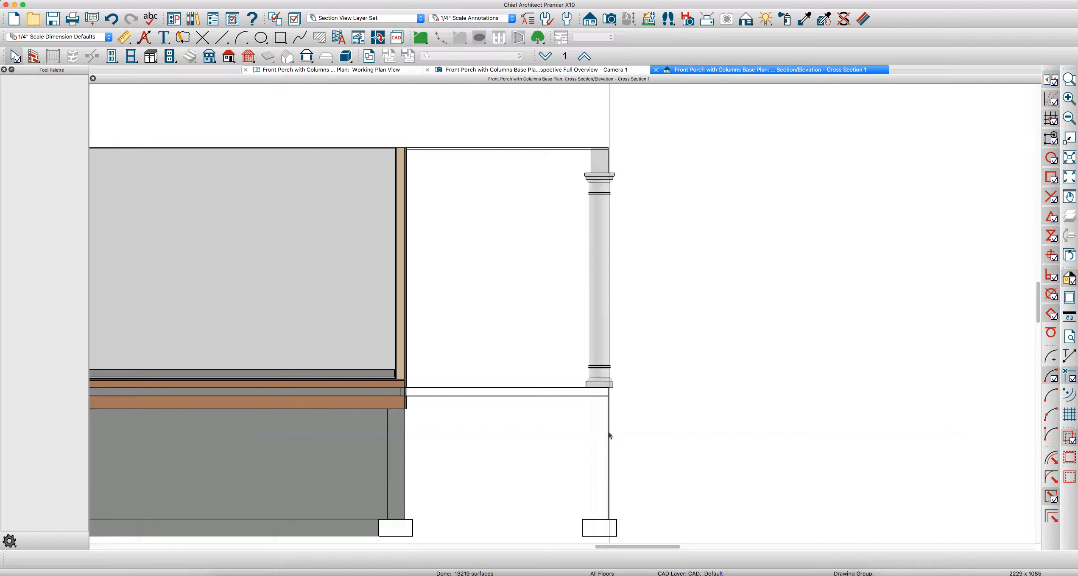
Set the foundation offset of the Porch - Railing Wall type to -4" through the front porch railing's specification in the floor plan.
{"action": "scroll", "coordinate": [609, 434], "scroll_direction": "up", "scroll_amount": 2}
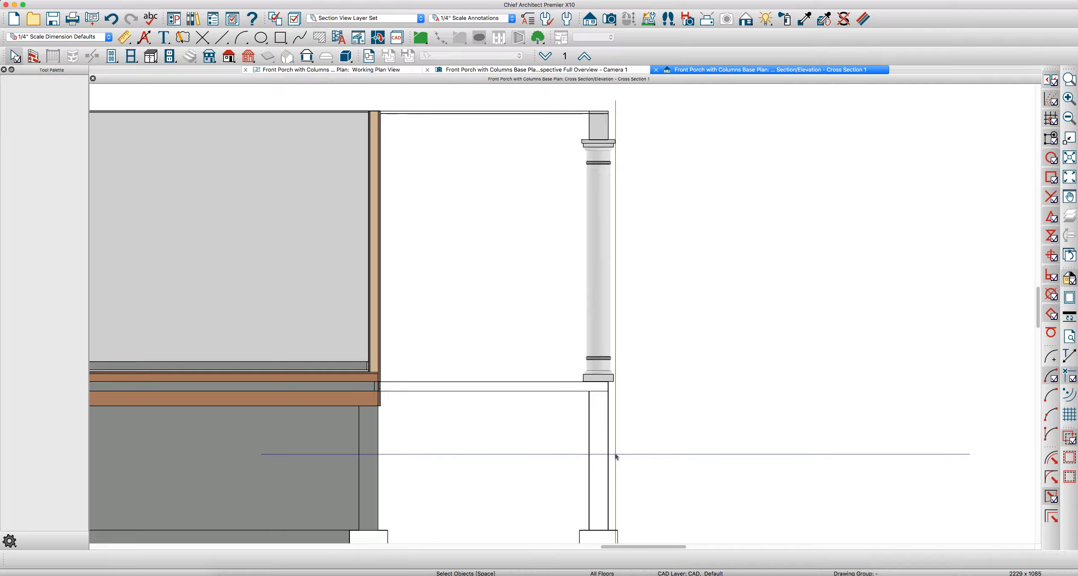
{"action": "left_click", "coordinate": [388, 71]}
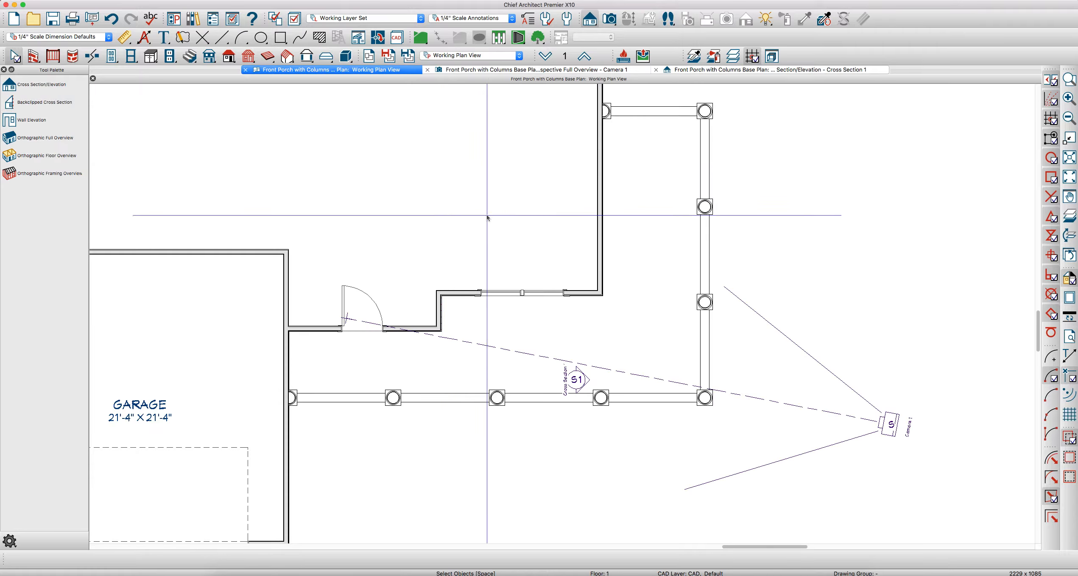
{"action": "left_click", "coordinate": [546, 399]}
{"action": "double_click", "coordinate": [545, 398]}
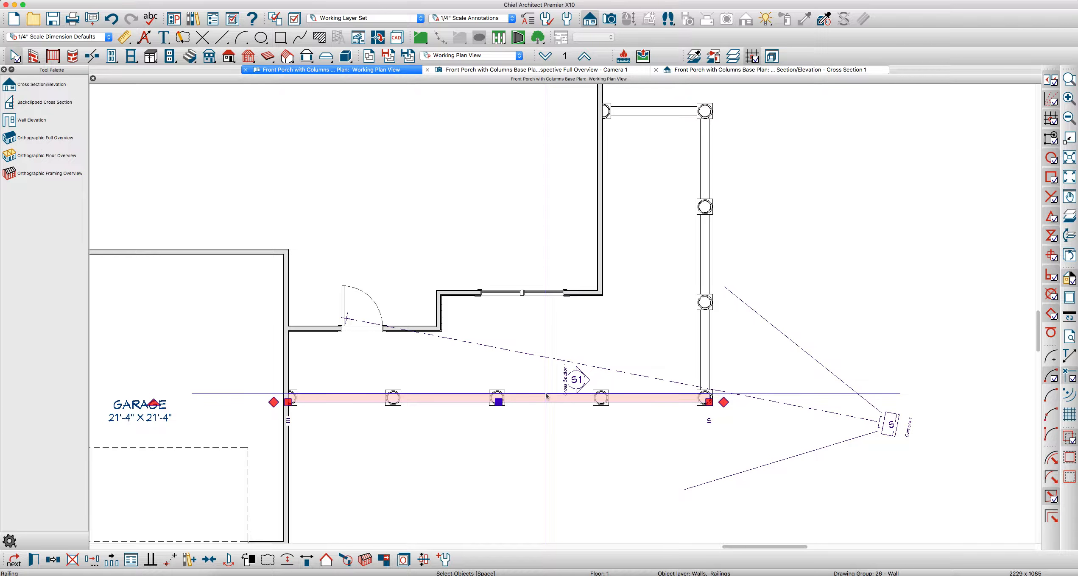
{"action": "left_click", "coordinate": [273, 143]}
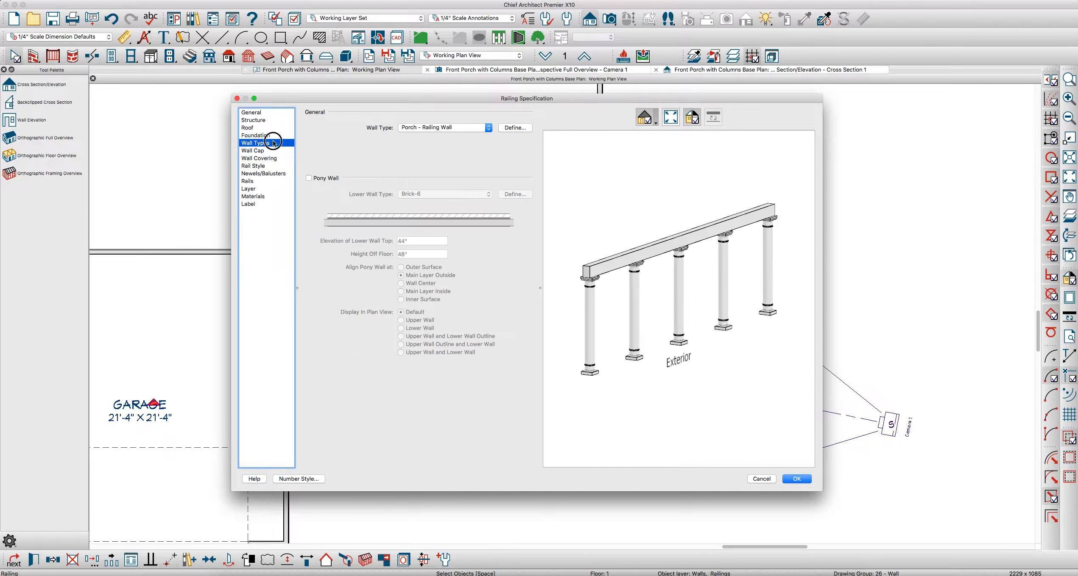
{"action": "left_click", "coordinate": [514, 127]}
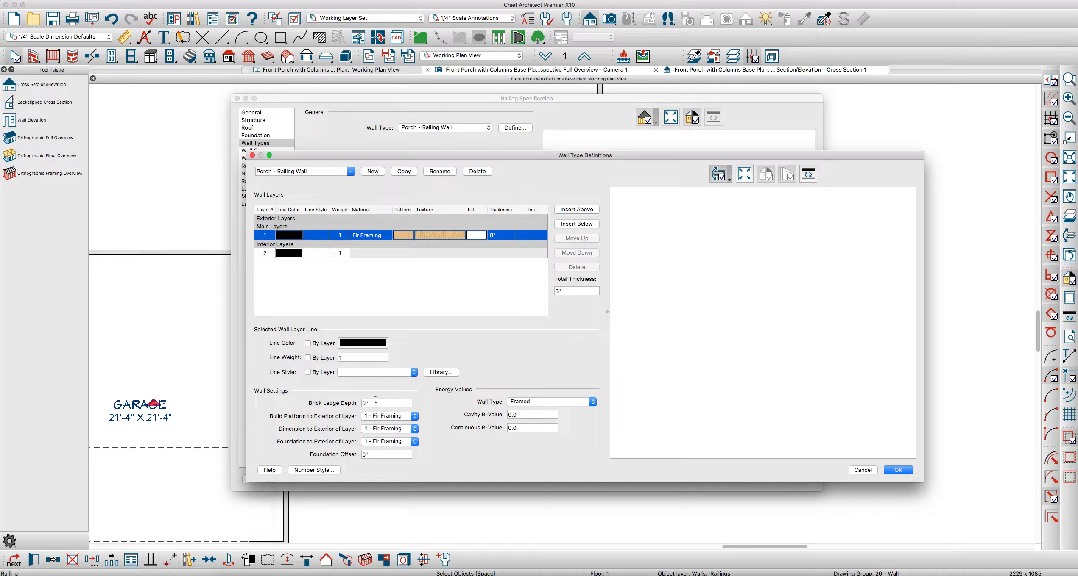
{"action": "left_click", "coordinate": [383, 454]}
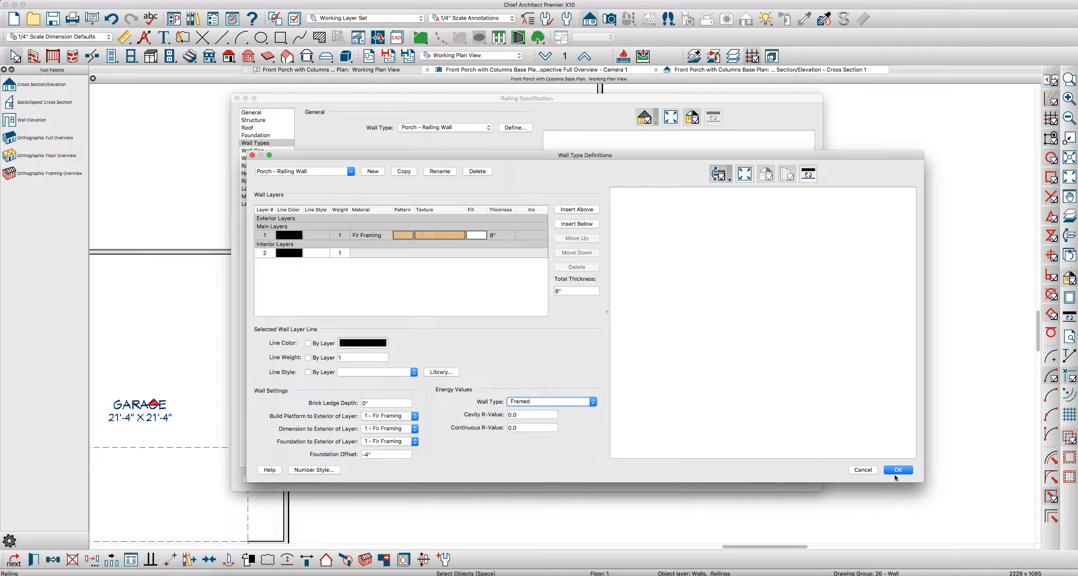
{"action": "left_click", "coordinate": [897, 470]}
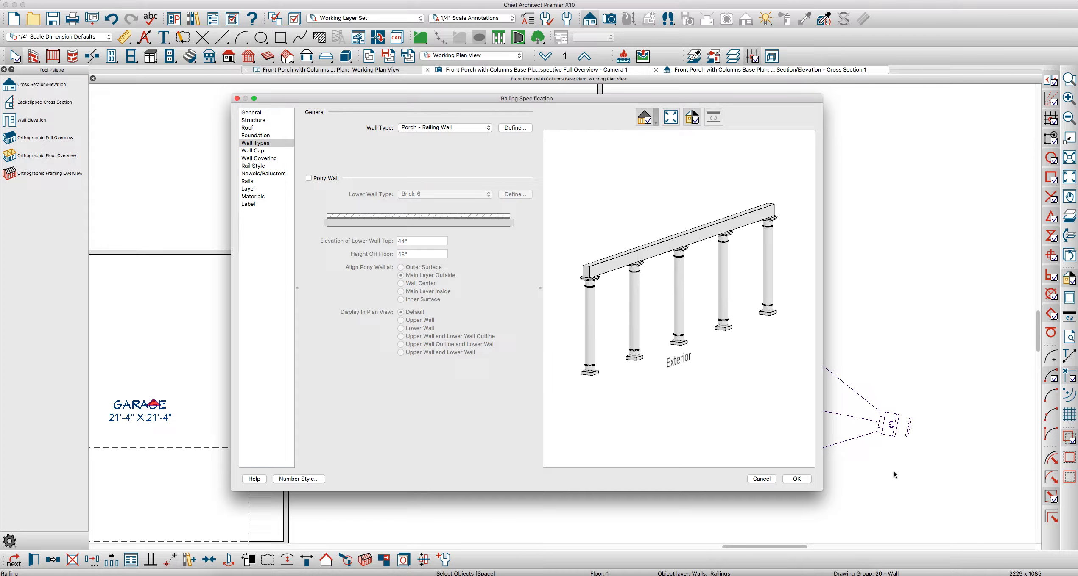
{"action": "left_click", "coordinate": [797, 479]}
{"action": "key", "text": "Escape"}
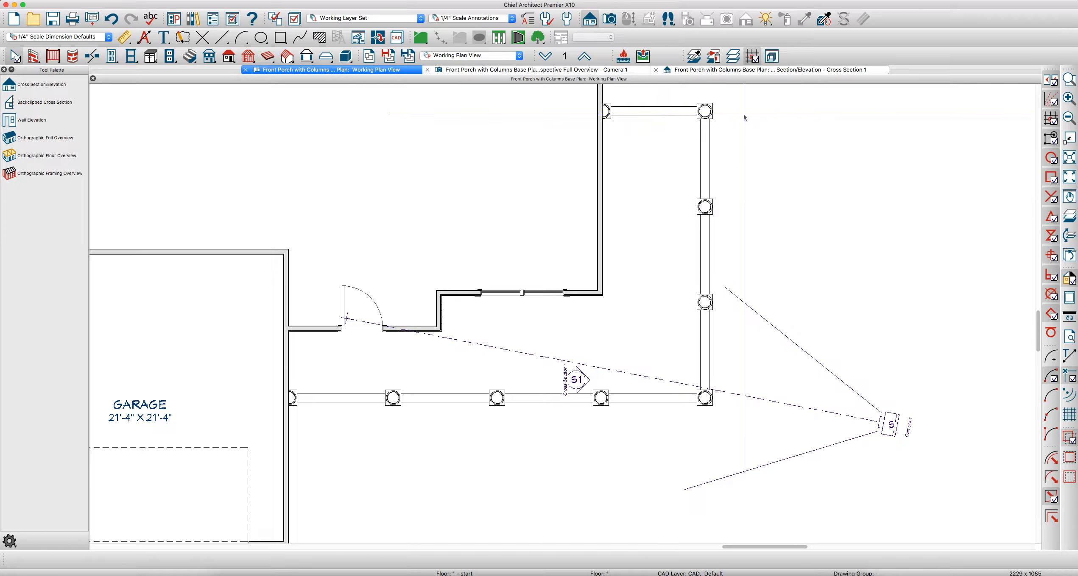
Rebuild the foundation with footings, derived from the 1st floor plan, and examine the porch wall's alignment with slab and column in the cross section.
{"action": "left_click", "coordinate": [689, 70]}
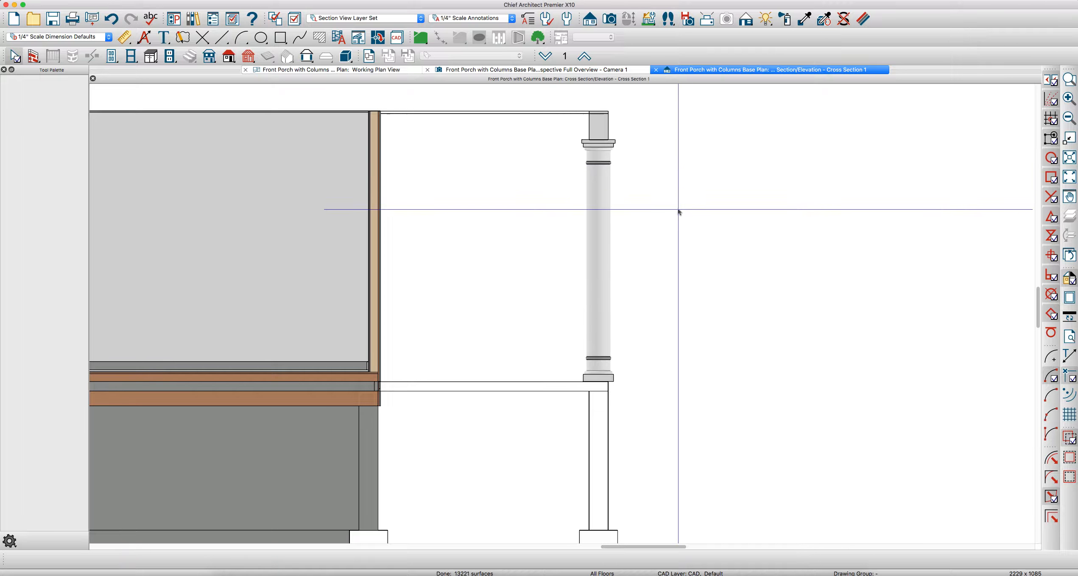
{"action": "scroll", "coordinate": [707, 226], "scroll_direction": "down", "scroll_amount": 1}
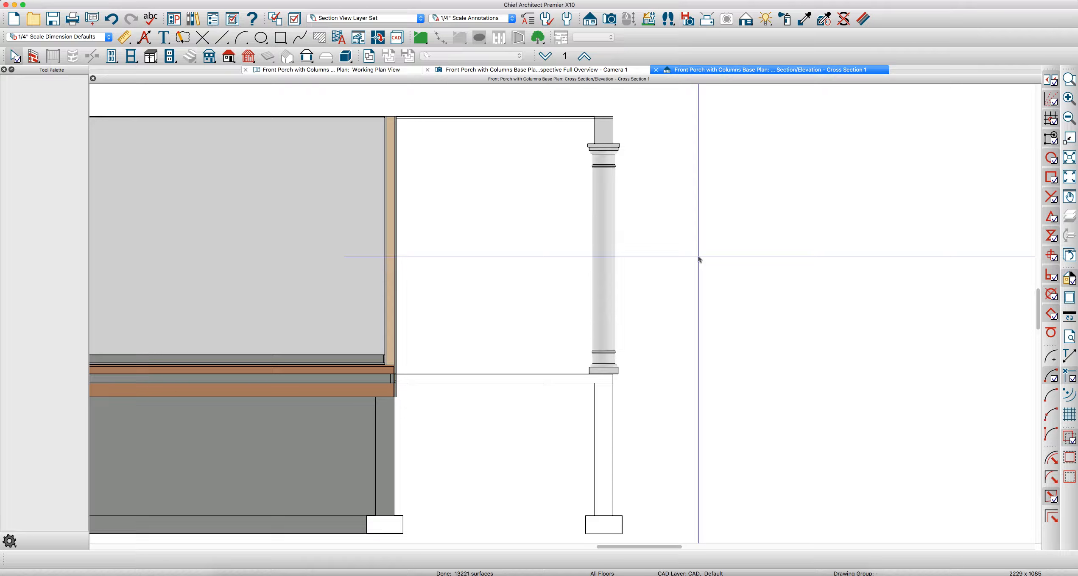
{"action": "key", "text": "f"}
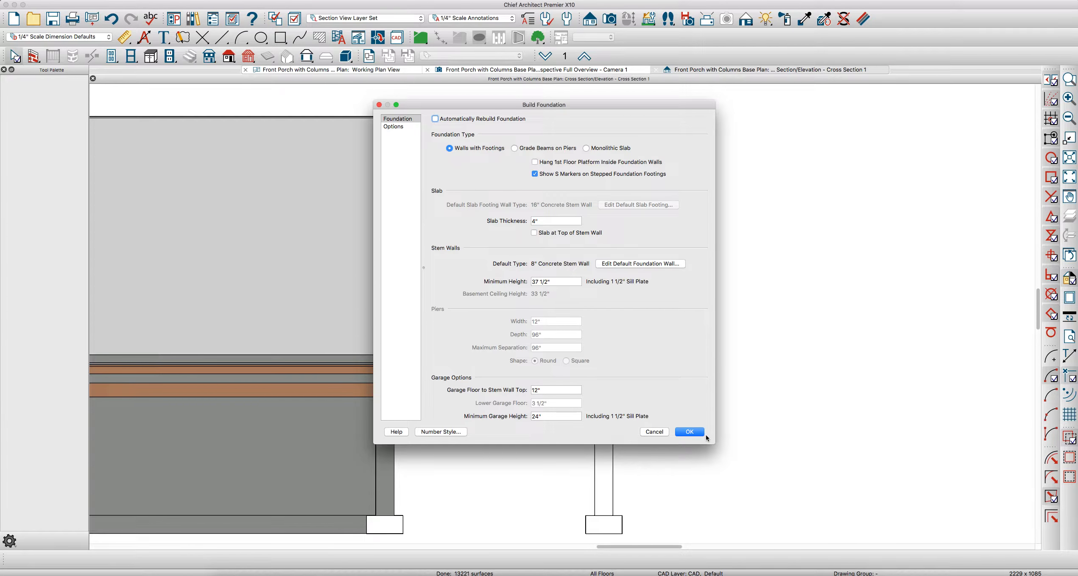
{"action": "left_click", "coordinate": [689, 432]}
{"action": "left_click", "coordinate": [635, 289]}
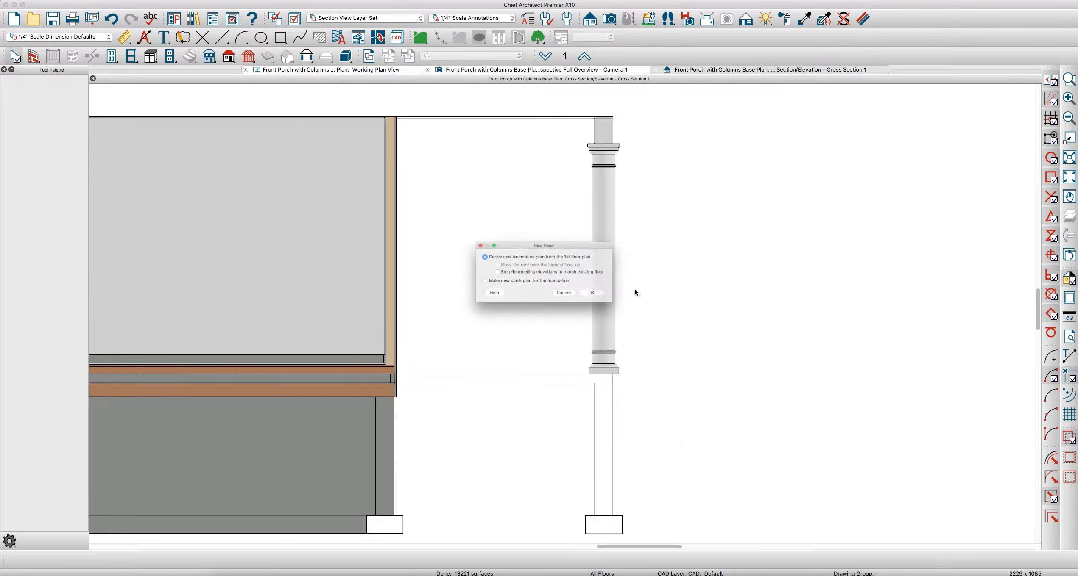
{"action": "left_click", "coordinate": [612, 298]}
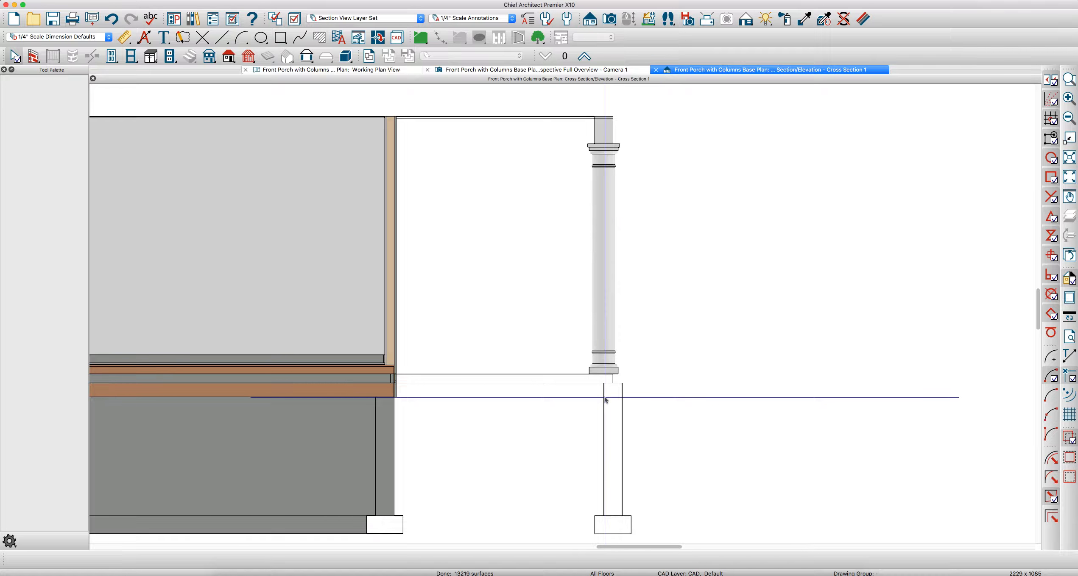
{"action": "scroll", "coordinate": [621, 387], "scroll_direction": "up", "scroll_amount": 2}
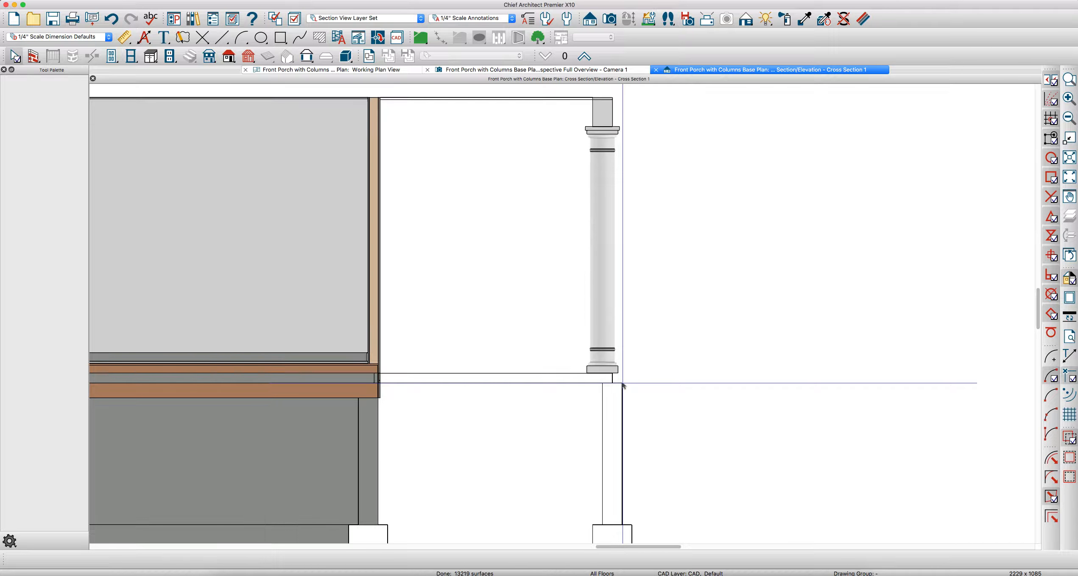
{"action": "scroll", "coordinate": [620, 385], "scroll_direction": "up", "scroll_amount": 3}
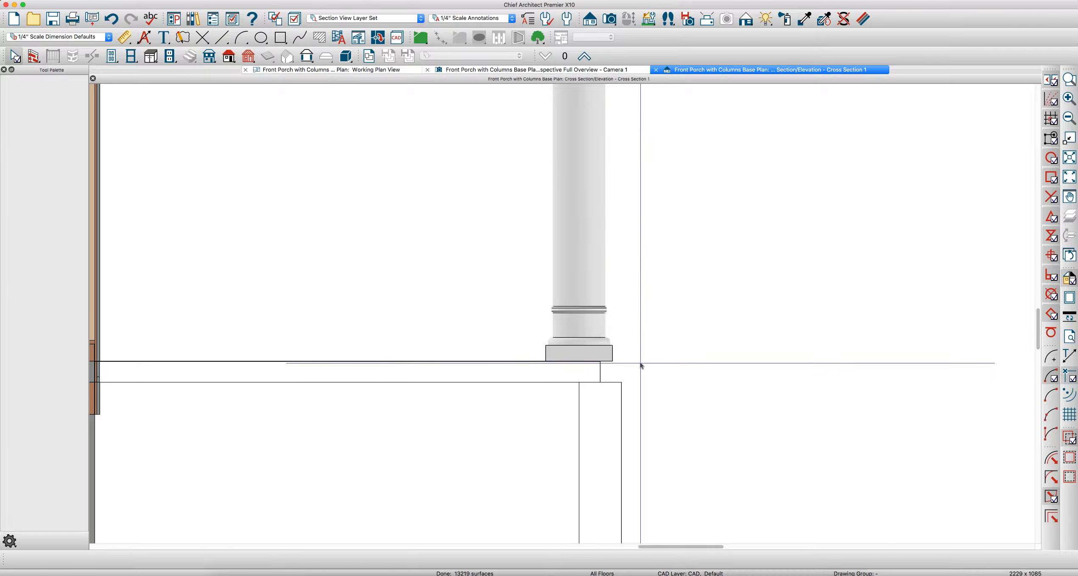
{"action": "scroll", "coordinate": [627, 393], "scroll_direction": "down", "scroll_amount": 3}
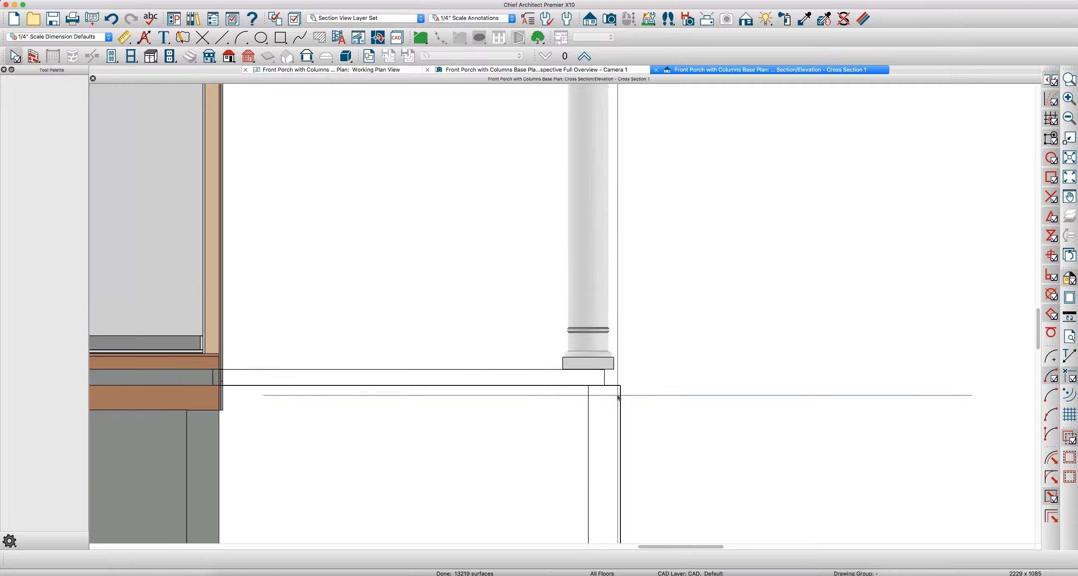
{"action": "scroll", "coordinate": [622, 385], "scroll_direction": "down", "scroll_amount": 1}
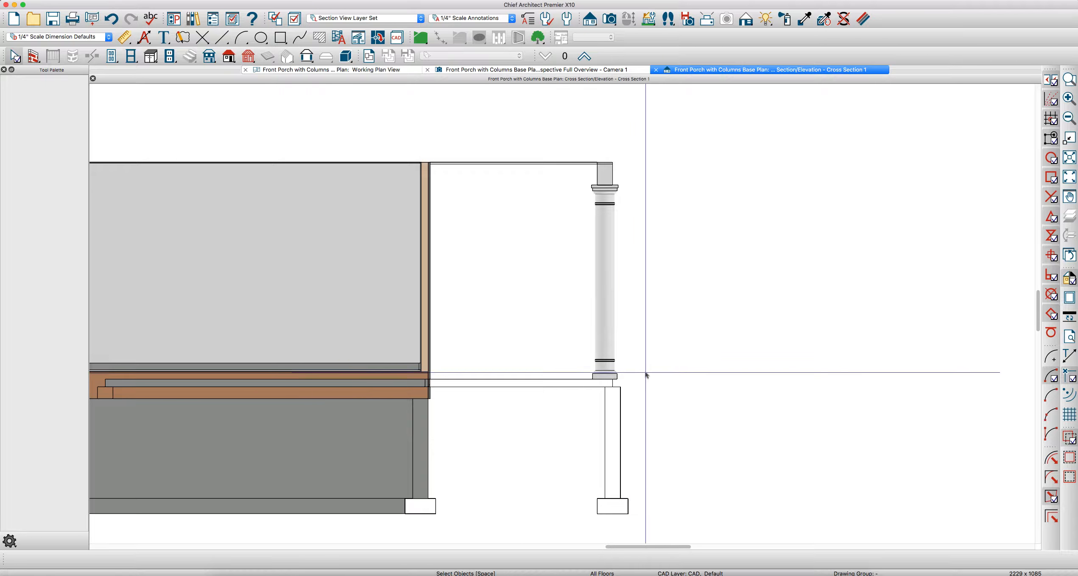
On the floor 0 foundation plan, draw a rectangular polyline enclosing most of the front porch foundation wall.
{"action": "left_click", "coordinate": [384, 71]}
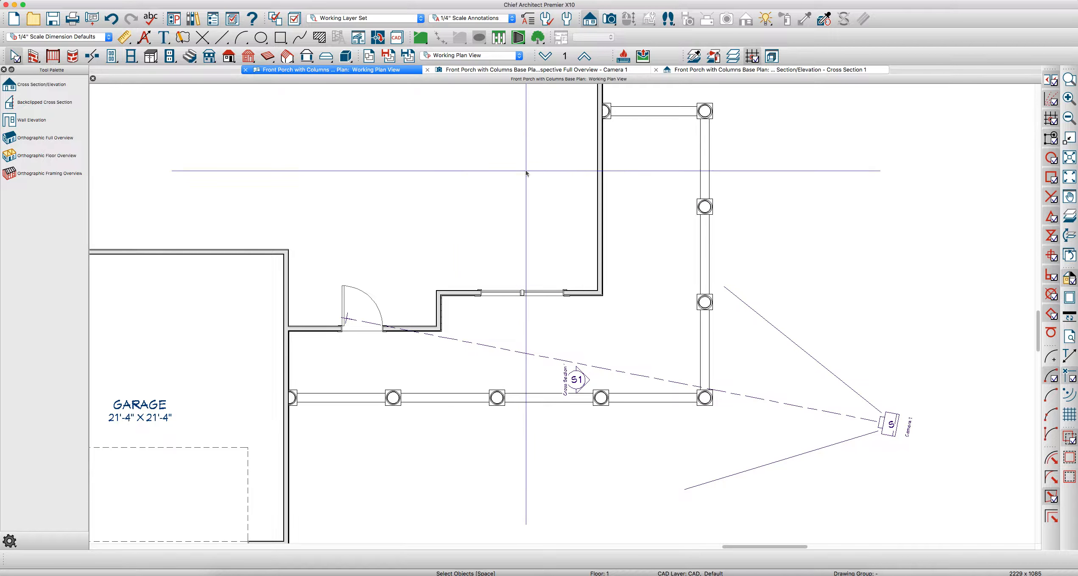
{"action": "left_click", "coordinate": [542, 58]}
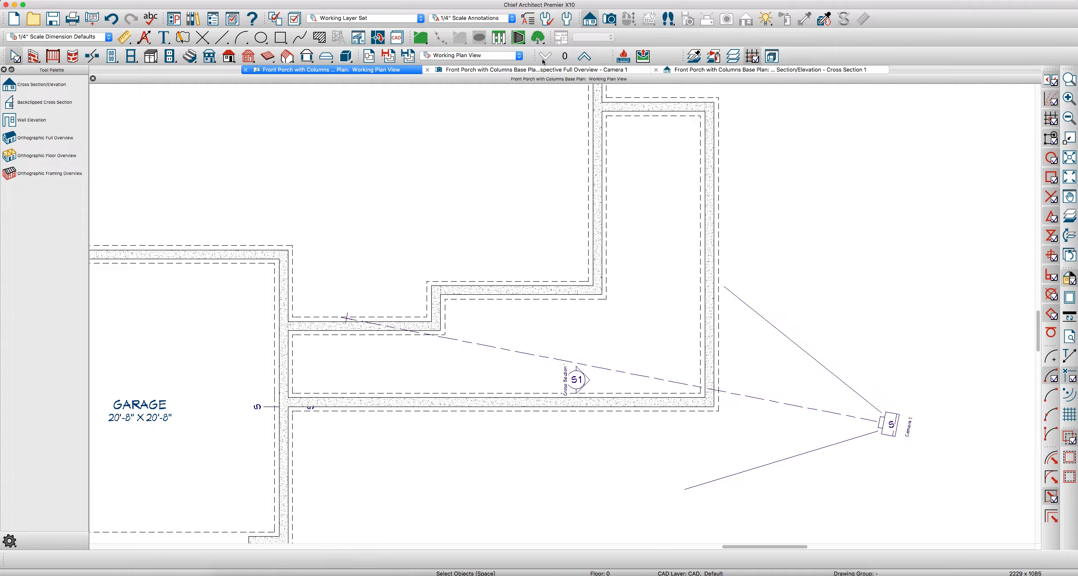
{"action": "scroll", "coordinate": [628, 341], "scroll_direction": "down", "scroll_amount": 2}
{"action": "scroll", "coordinate": [400, 391], "scroll_direction": "up", "scroll_amount": 1}
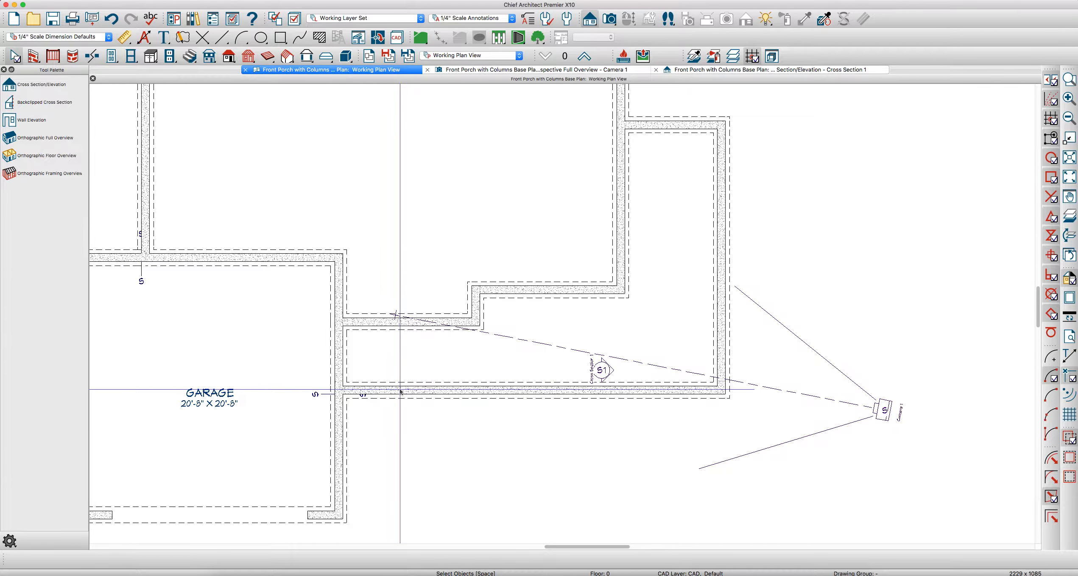
{"action": "scroll", "coordinate": [450, 394], "scroll_direction": "up", "scroll_amount": 1}
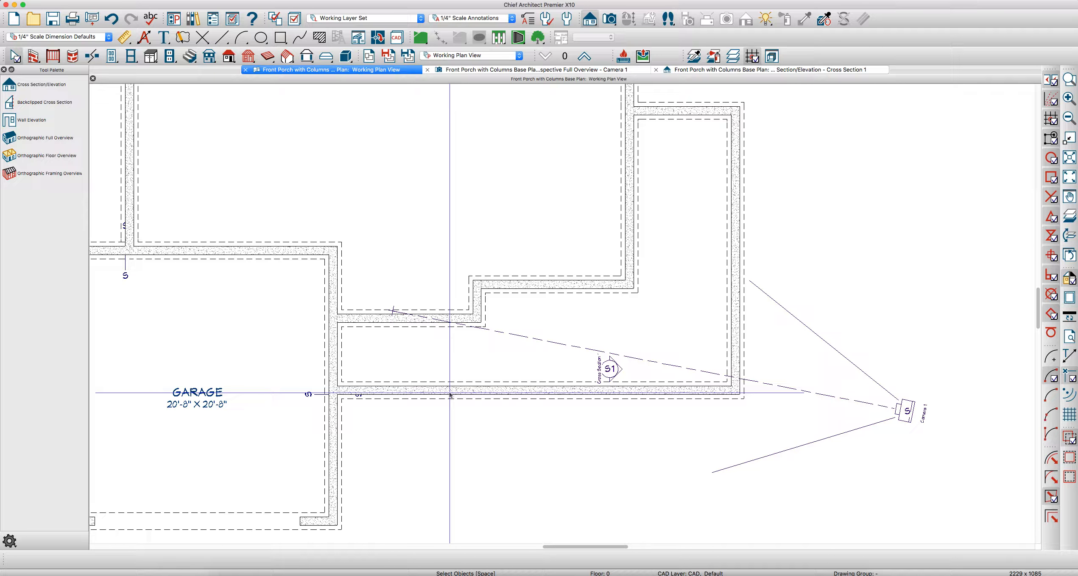
{"action": "key", "text": "r"}
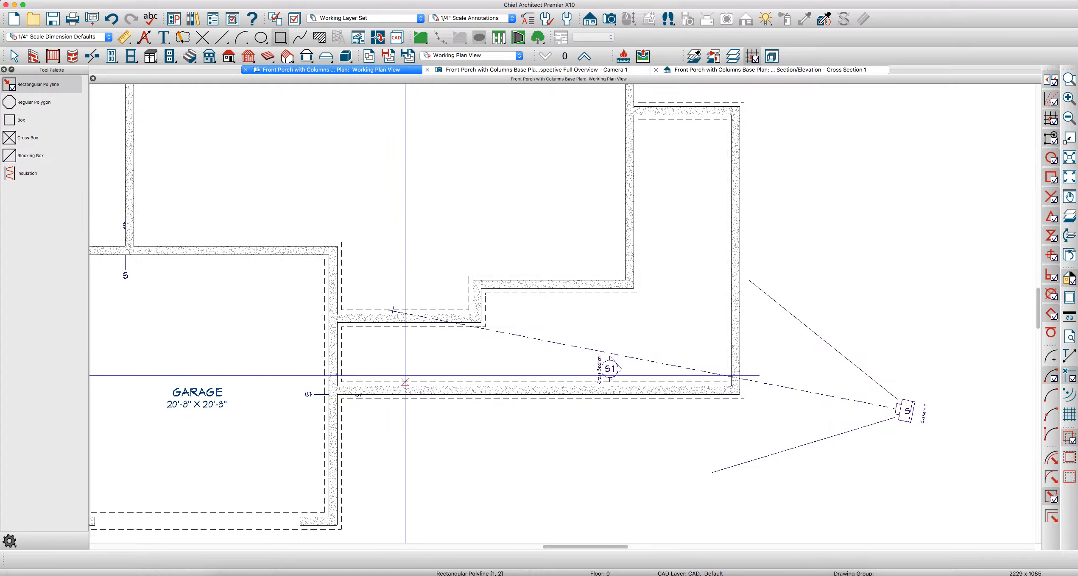
{"action": "left_click_drag", "start_coordinate": [383, 366], "coordinate": [793, 431]}
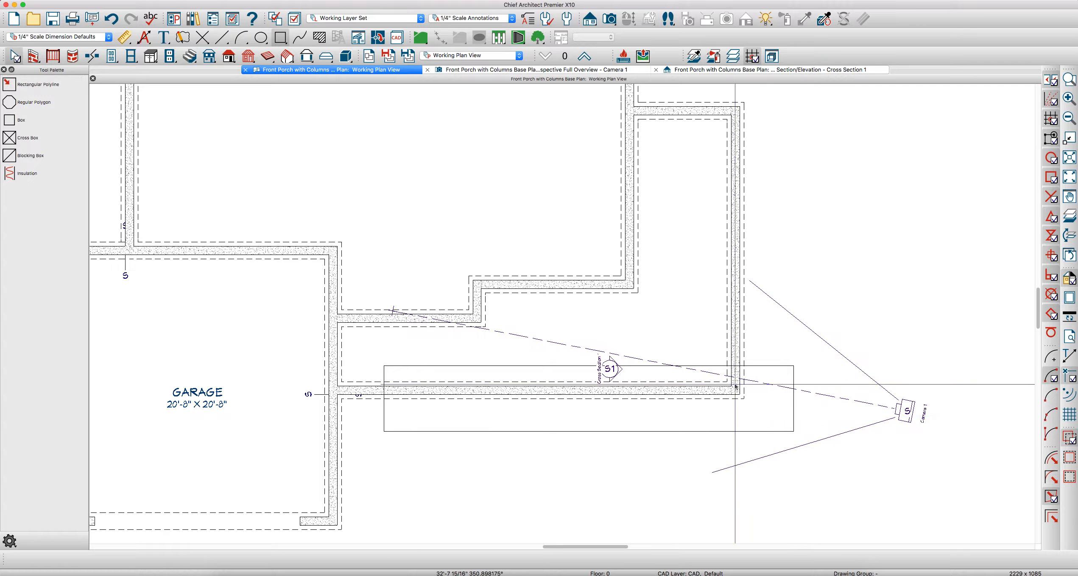
Add breaks to the polyline's inner edge and reshape it so it wraps around the side and return walls of the porch foundation.
{"action": "left_click", "coordinate": [700, 366]}
{"action": "left_click", "coordinate": [714, 366]}
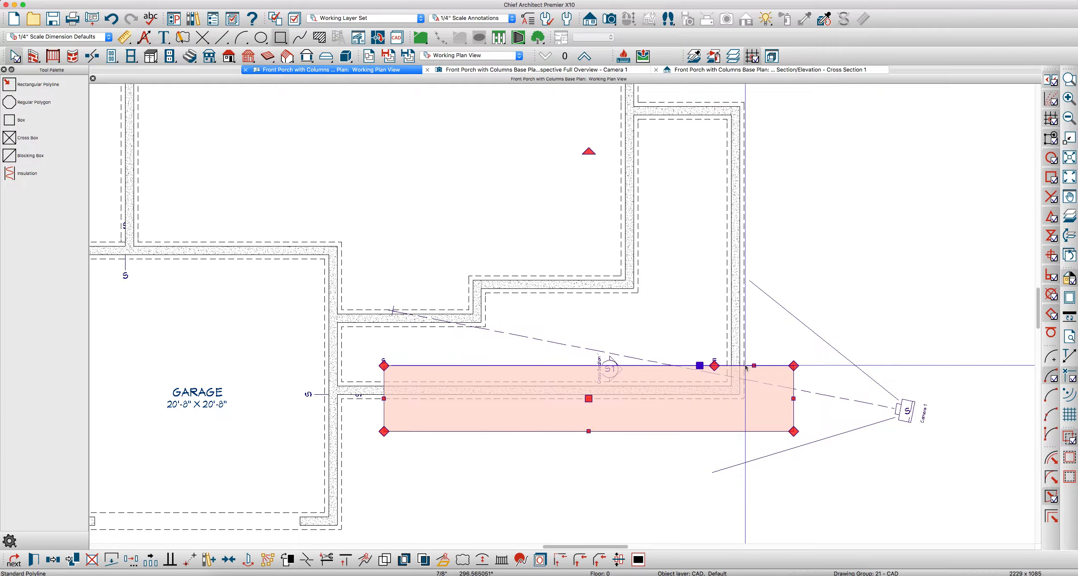
{"action": "left_click_drag", "start_coordinate": [753, 366], "coordinate": [738, 79]}
{"action": "key", "text": "3"}
{"action": "left_click", "coordinate": [709, 151]}
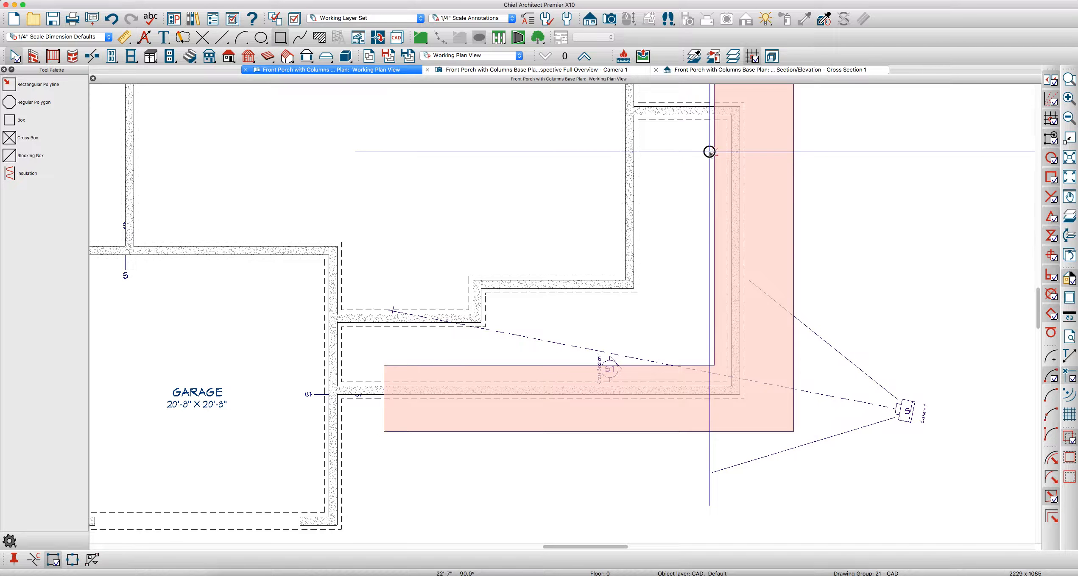
{"action": "left_click_drag", "start_coordinate": [713, 117], "coordinate": [651, 123]}
{"action": "scroll", "coordinate": [630, 377], "scroll_direction": "down", "scroll_amount": 2}
{"action": "scroll", "coordinate": [626, 401], "scroll_direction": "up", "scroll_amount": 2}
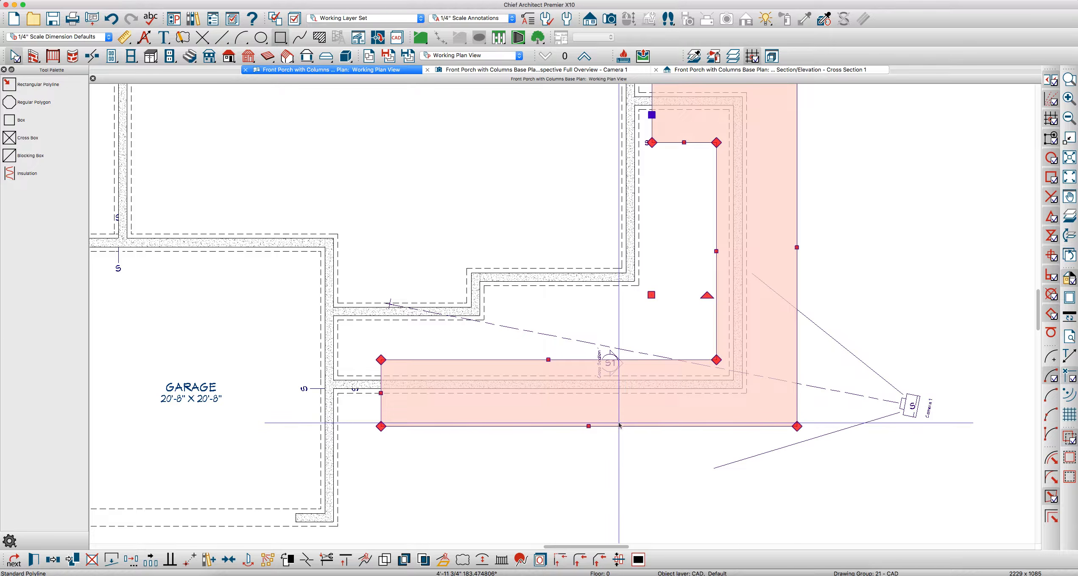
Move the polyline's outer front edge about 1'-3" and its outer side edge about 2'-3" inward toward the porch foundation walls.
{"action": "left_click", "coordinate": [588, 426]}
{"action": "scroll", "coordinate": [589, 433], "scroll_direction": "up", "scroll_amount": 2}
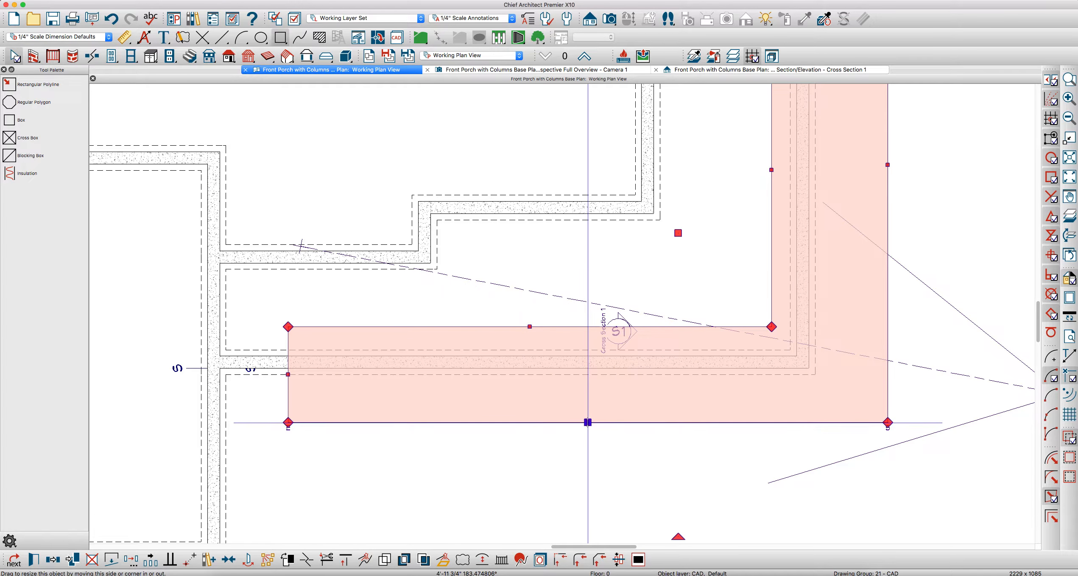
{"action": "left_click_drag", "start_coordinate": [587, 424], "coordinate": [587, 399]}
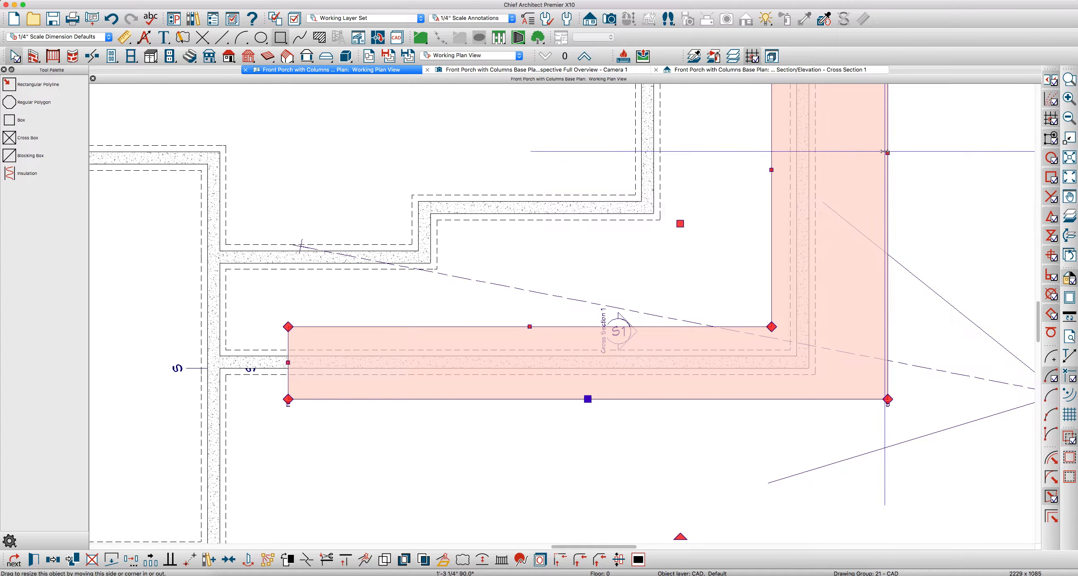
{"action": "left_click_drag", "start_coordinate": [887, 153], "coordinate": [845, 153]}
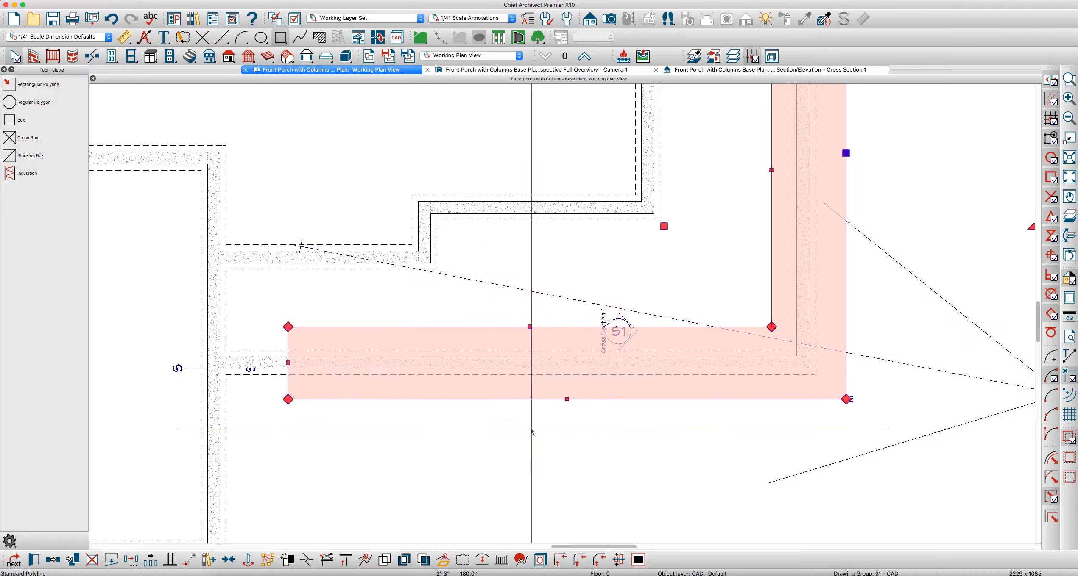
Convert the polyline to a countertop with a thickness of 8" and displayed molding edges.
{"action": "left_click", "coordinate": [443, 560]}
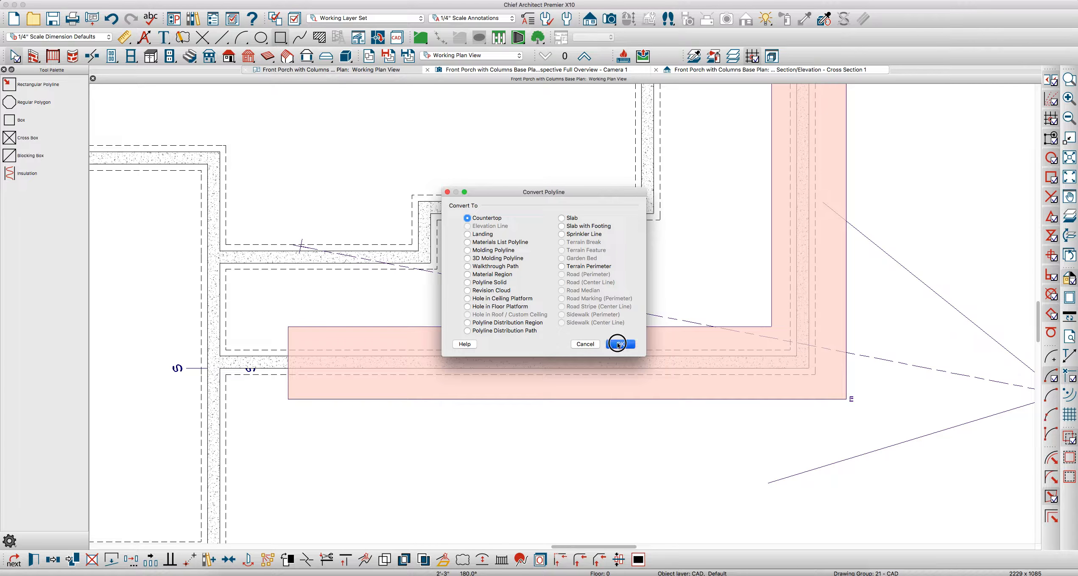
{"action": "left_click", "coordinate": [618, 344]}
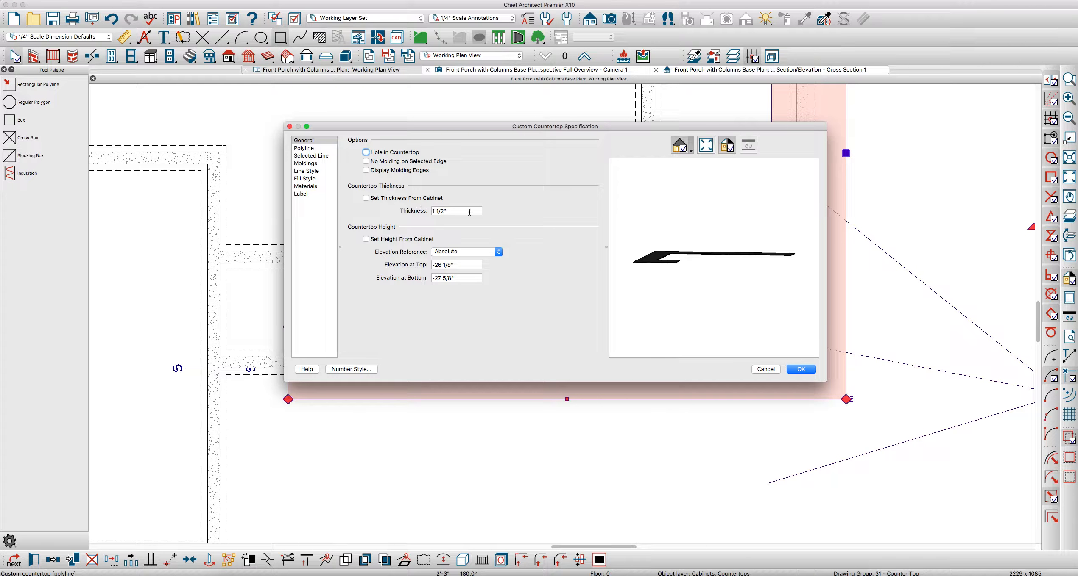
{"action": "type", "text": "8"}
{"action": "key", "text": "Tab"}
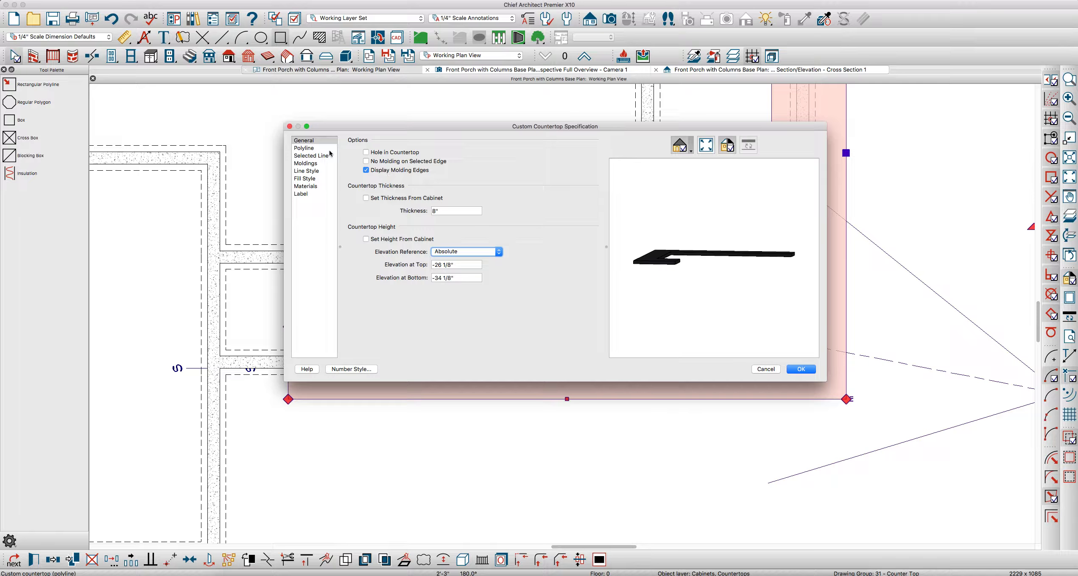
Add the Edge Molding - 2x8 w/chamfer @ top-2 profile from the user library's edge moldings to the custom countertop.
{"action": "left_click", "coordinate": [305, 164]}
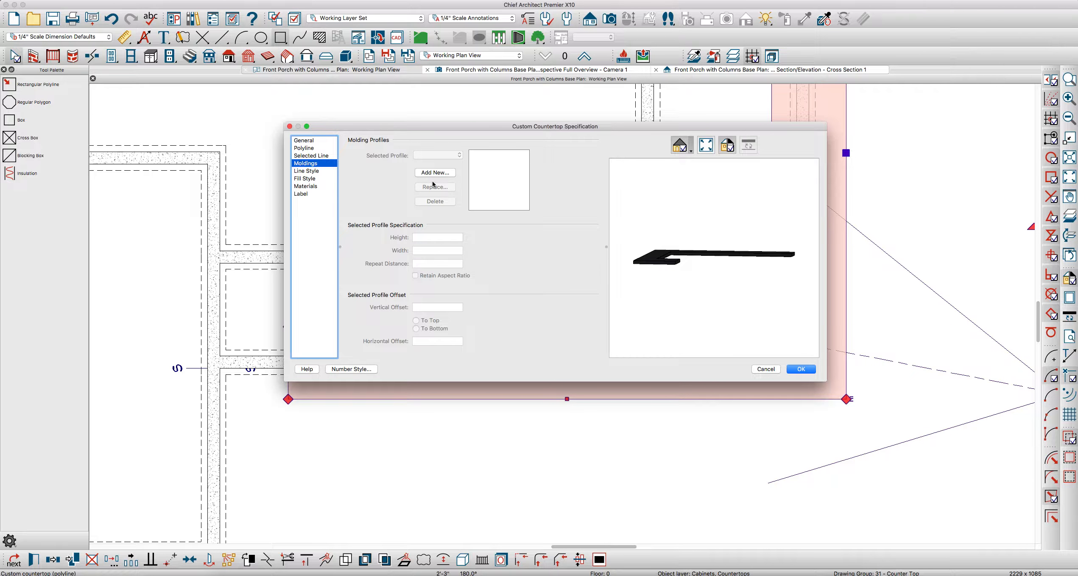
{"action": "left_click", "coordinate": [435, 172]}
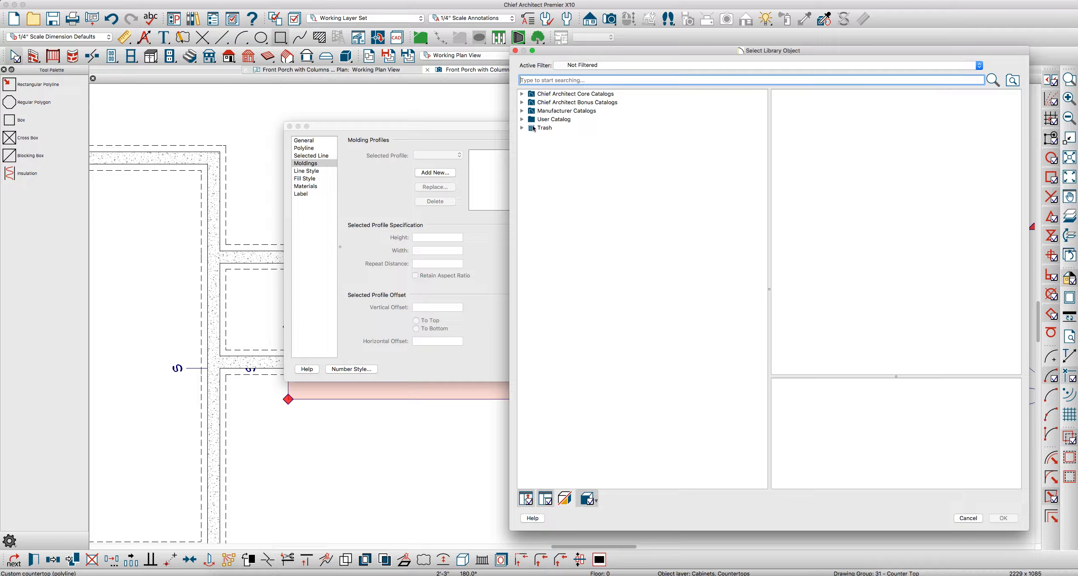
{"action": "left_click", "coordinate": [521, 120]}
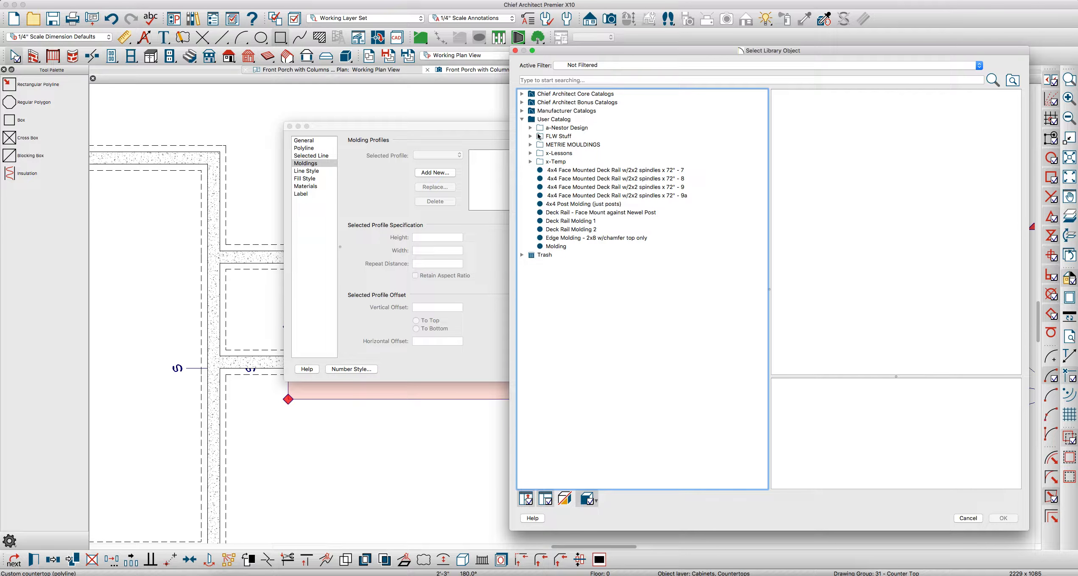
{"action": "left_click", "coordinate": [530, 128]}
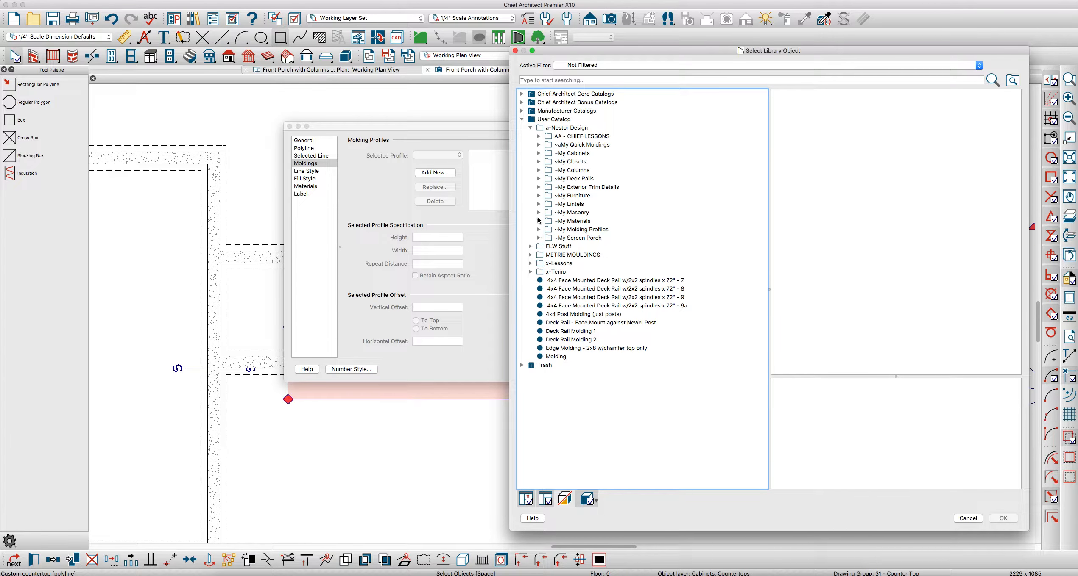
{"action": "left_click", "coordinate": [539, 230]}
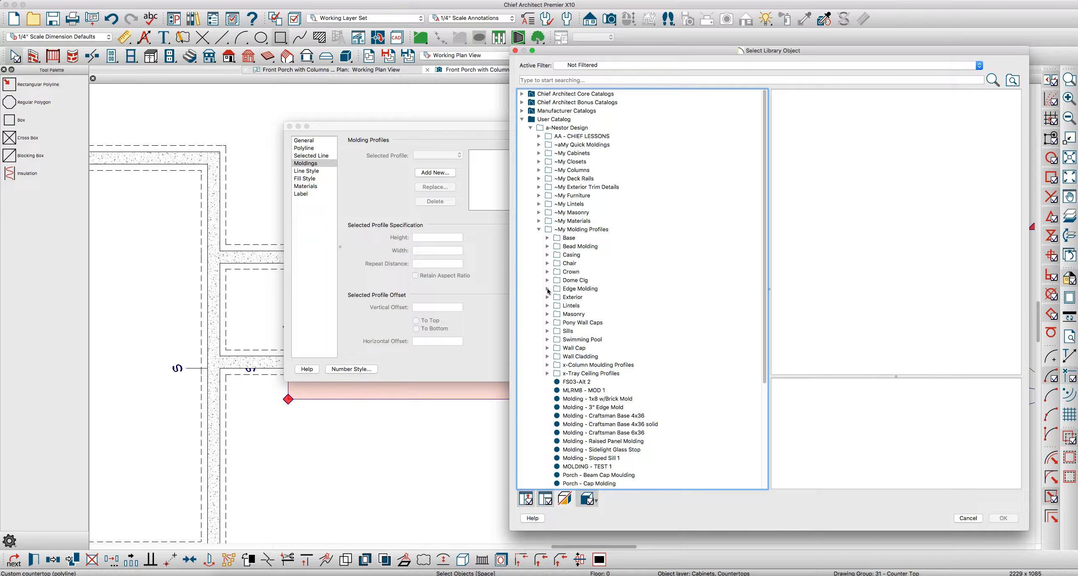
{"action": "left_click", "coordinate": [547, 289]}
{"action": "left_click", "coordinate": [589, 323]}
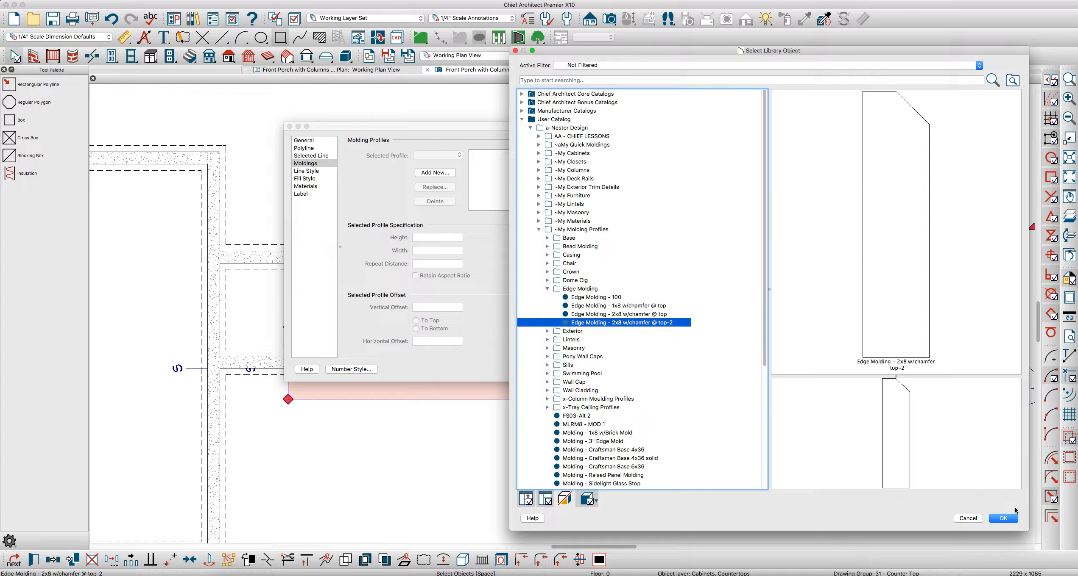
{"action": "left_click", "coordinate": [1007, 520]}
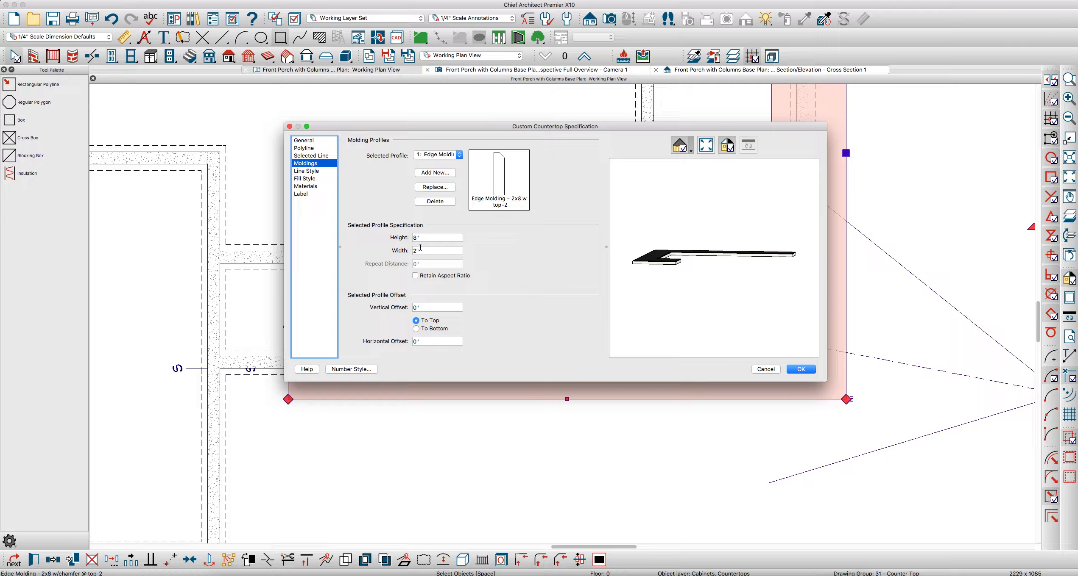
Assign the Concrete plan material to both the custom countertop and its edge molding, and accept the specification.
{"action": "left_click", "coordinate": [308, 186]}
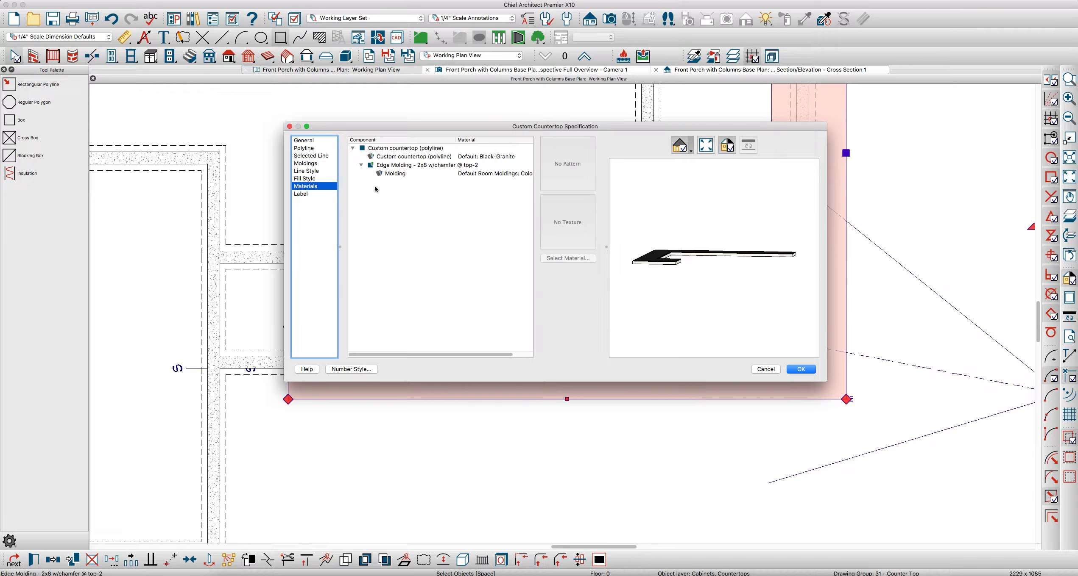
{"action": "left_click", "coordinate": [444, 157]}
{"action": "left_click", "coordinate": [456, 173], "text": "super"}
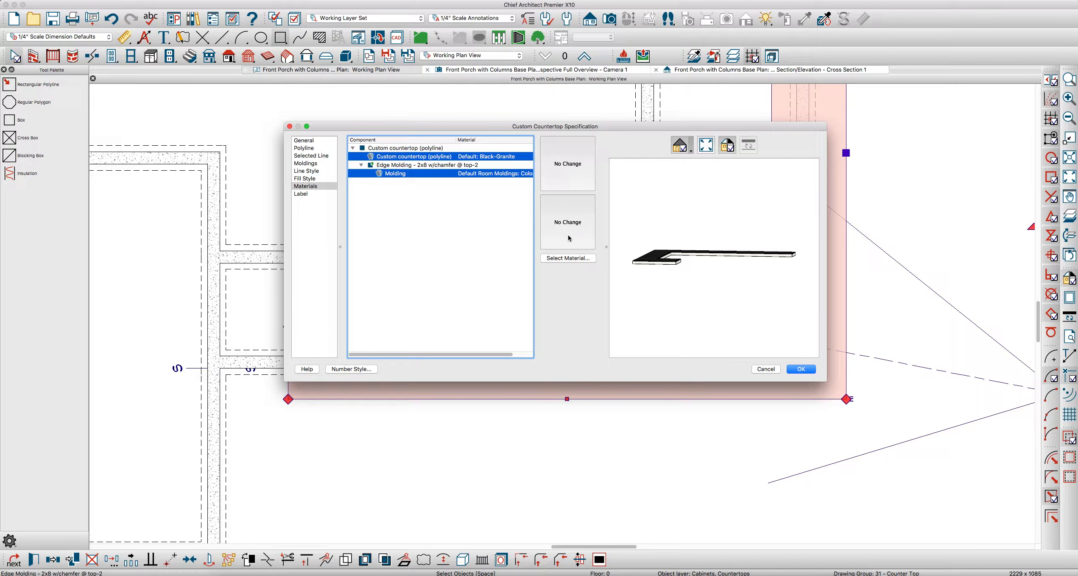
{"action": "left_click", "coordinate": [568, 259]}
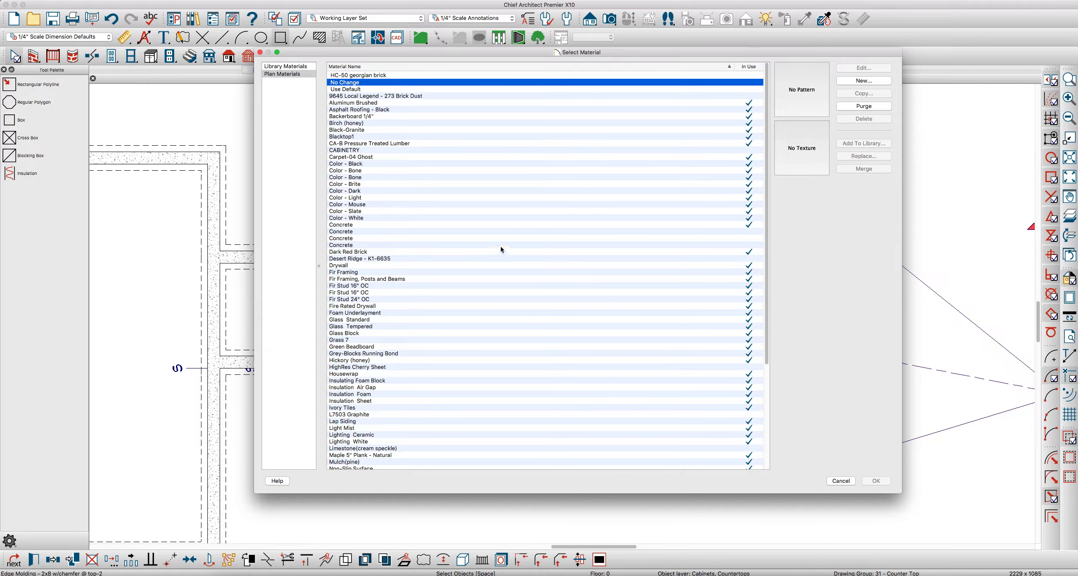
{"action": "left_click", "coordinate": [353, 226]}
{"action": "left_click", "coordinate": [876, 482]}
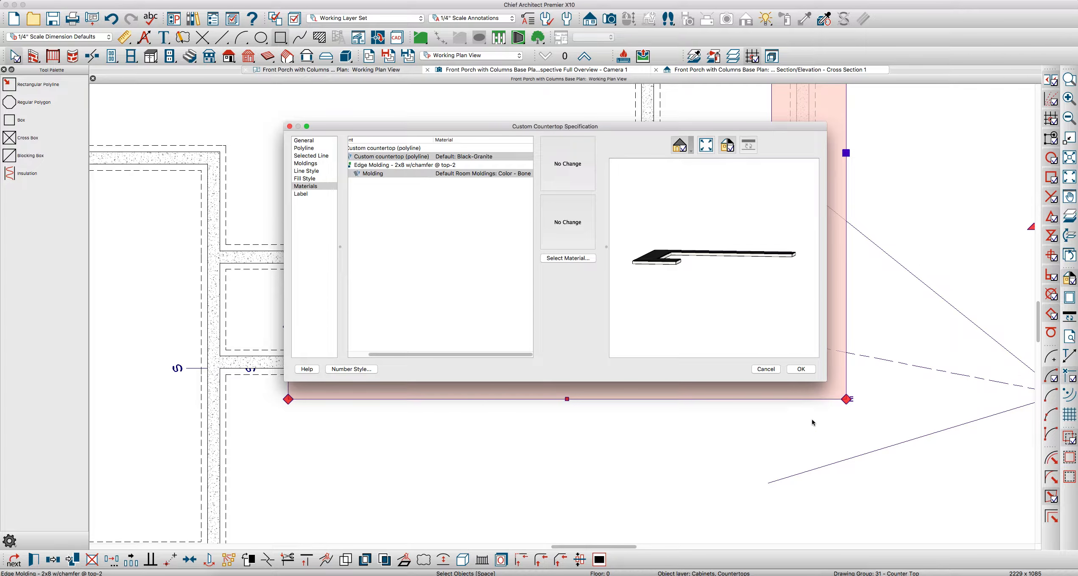
{"action": "left_click", "coordinate": [801, 370]}
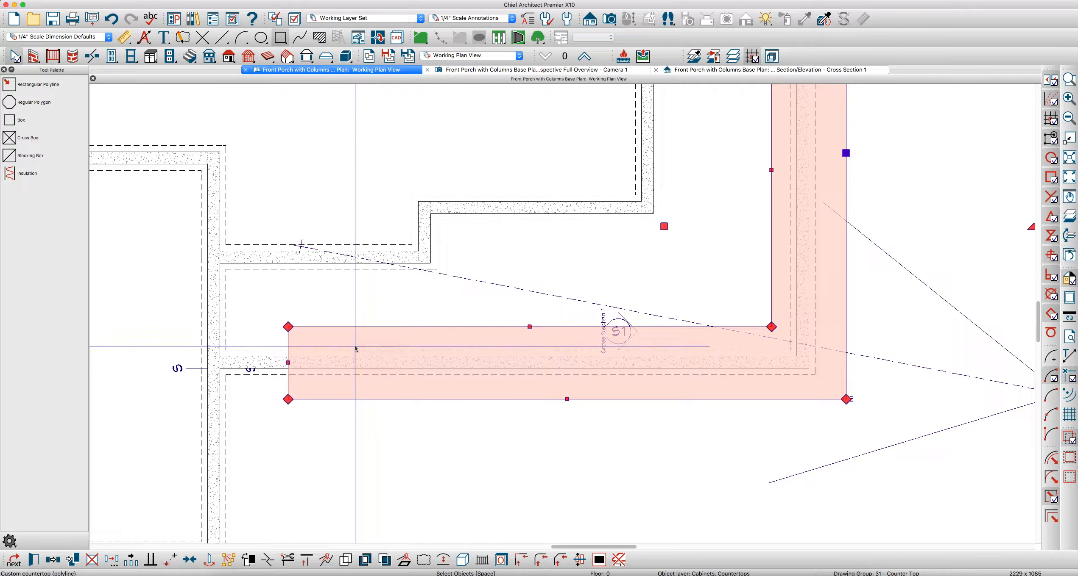
Review the custom countertop's material, molding profile, thickness and elevation settings, and deselect it.
{"action": "double_click", "coordinate": [391, 349]}
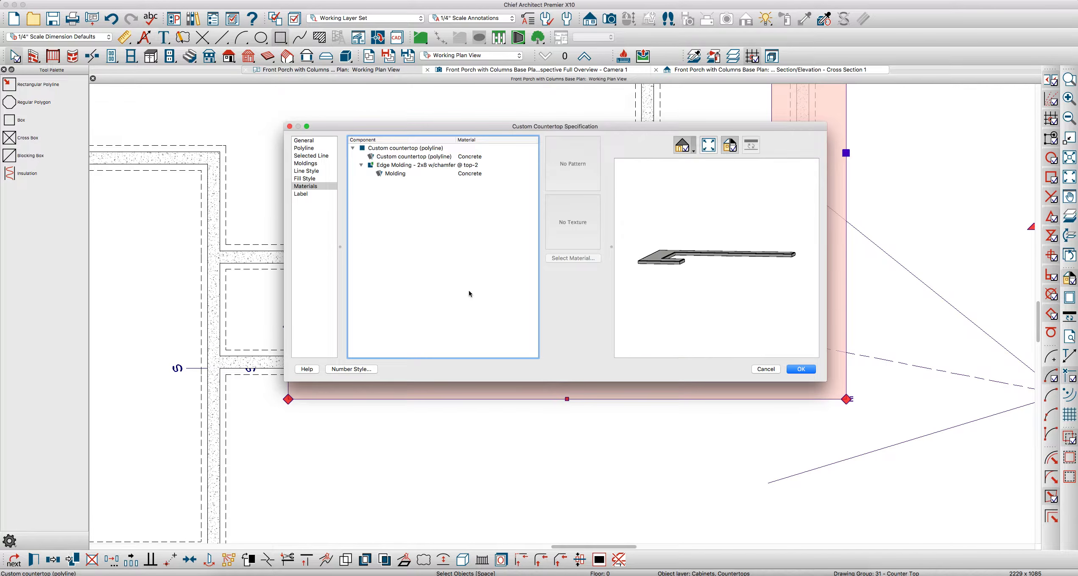
{"action": "left_click_drag", "start_coordinate": [703, 304], "coordinate": [722, 290]}
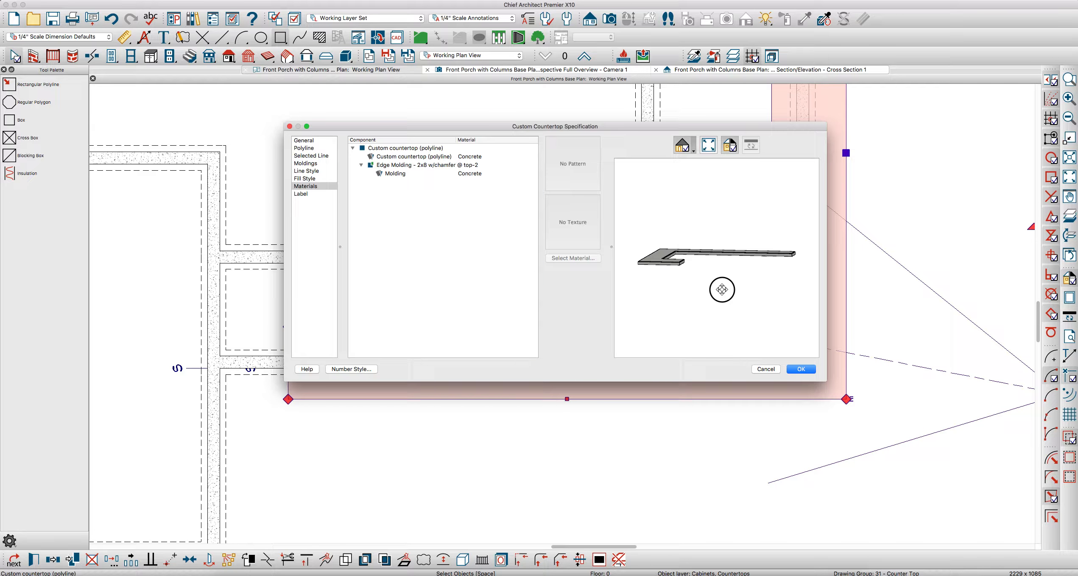
{"action": "left_click", "coordinate": [322, 163]}
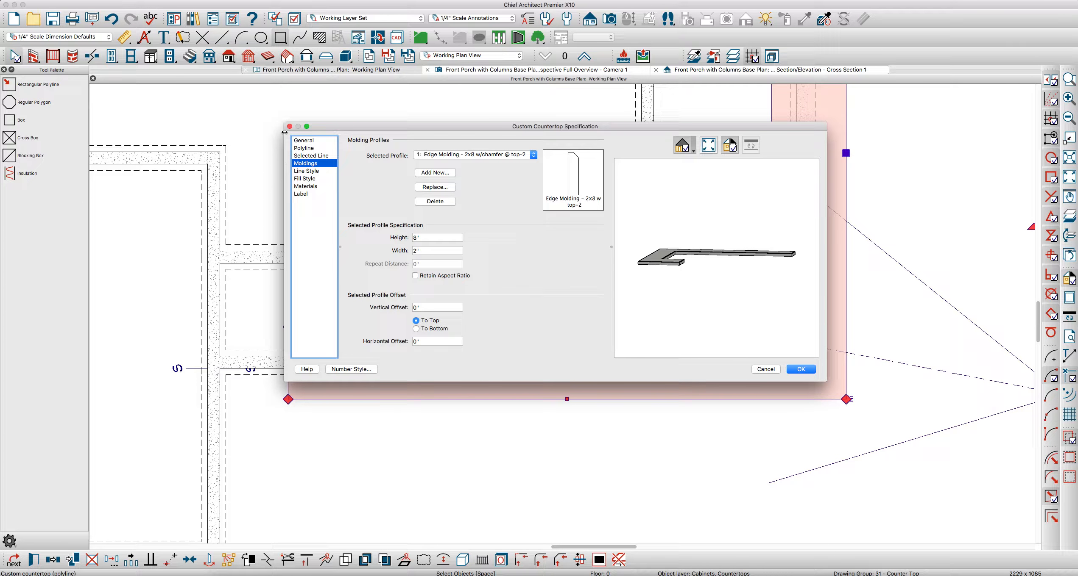
{"action": "left_click", "coordinate": [314, 149]}
{"action": "left_click", "coordinate": [309, 143]}
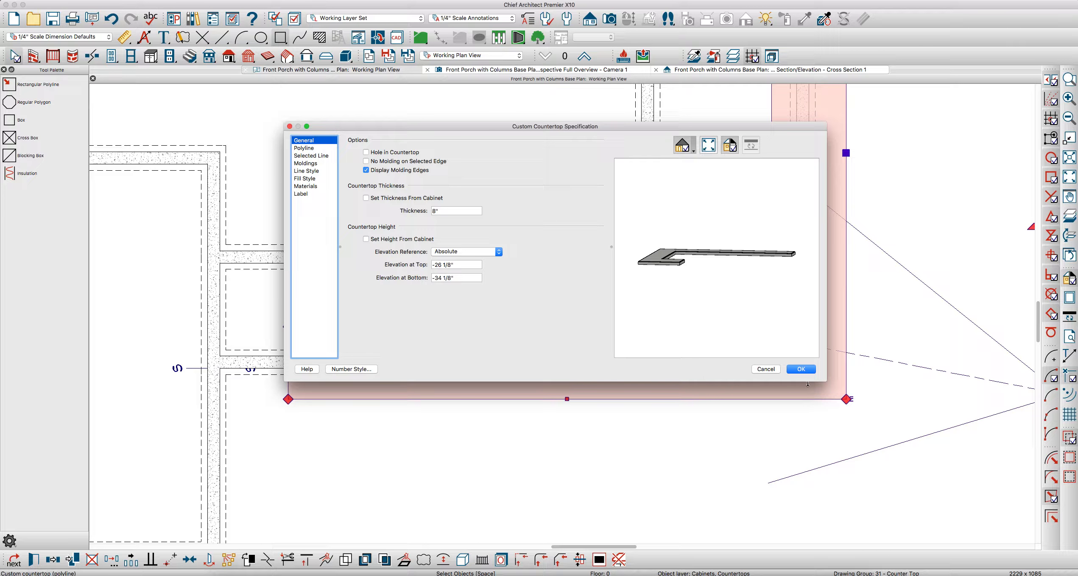
{"action": "left_click", "coordinate": [802, 367]}
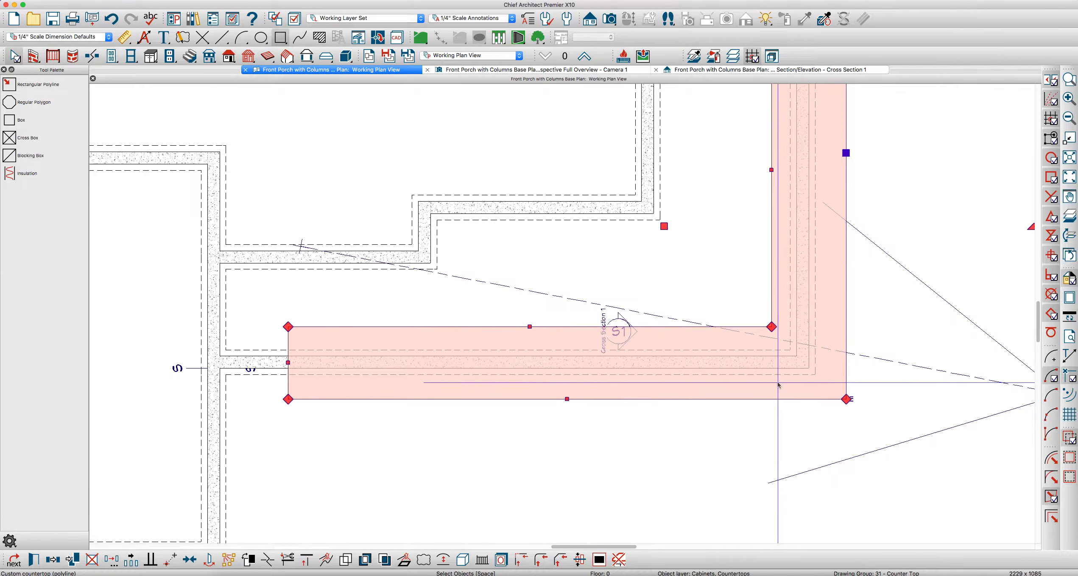
{"action": "key", "text": "Delete"}
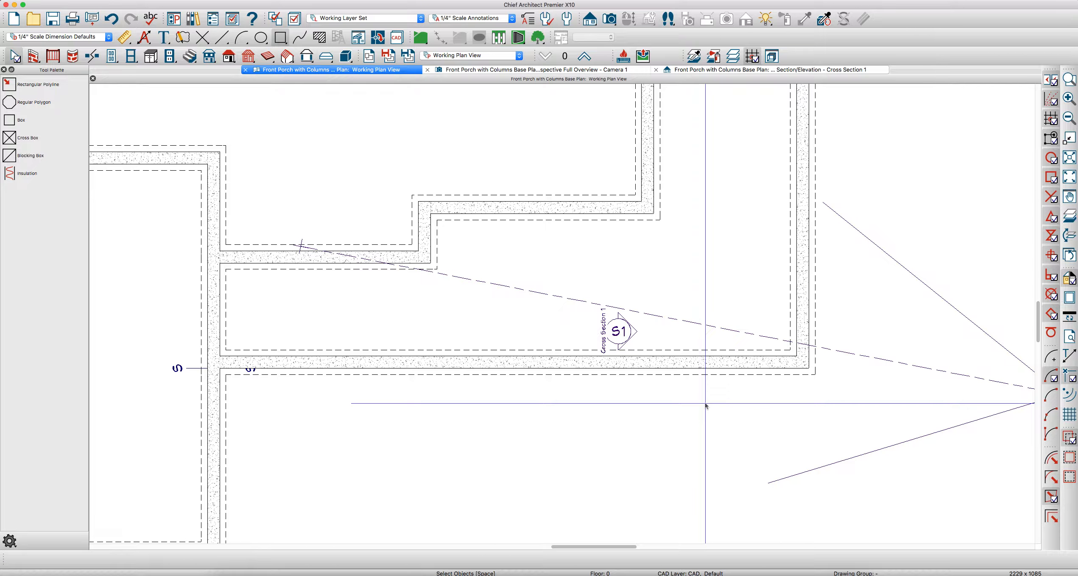
Filter the layer list by "count" and turn on display of the Cabinets, Countertops layer in the Working Layer Set.
{"action": "key", "text": "l"}
{"action": "left_click", "coordinate": [436, 127]}
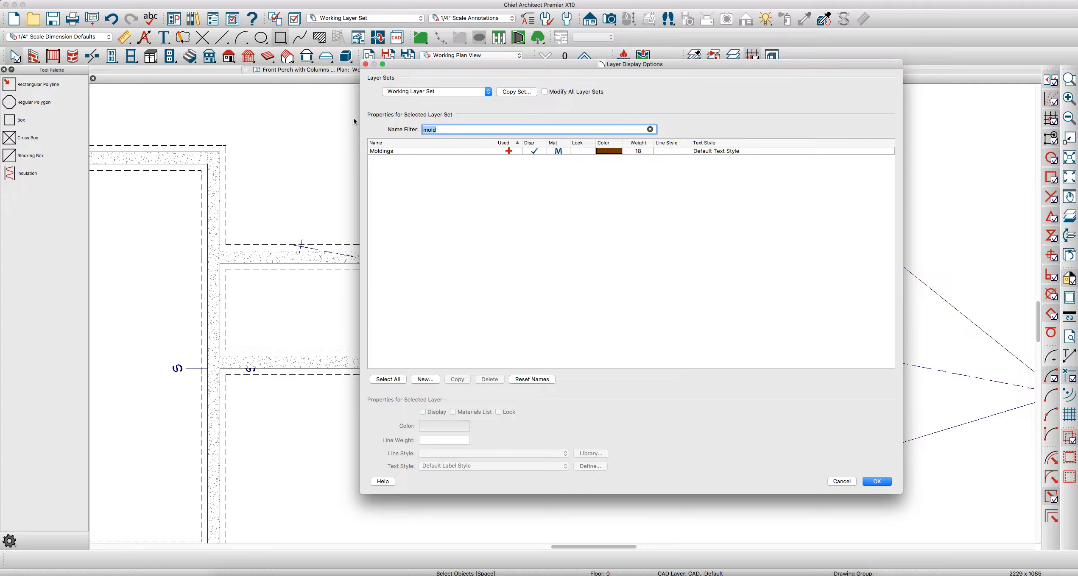
{"action": "type", "text": "count"}
{"action": "left_click", "coordinate": [531, 144]}
{"action": "left_click", "coordinate": [531, 152]}
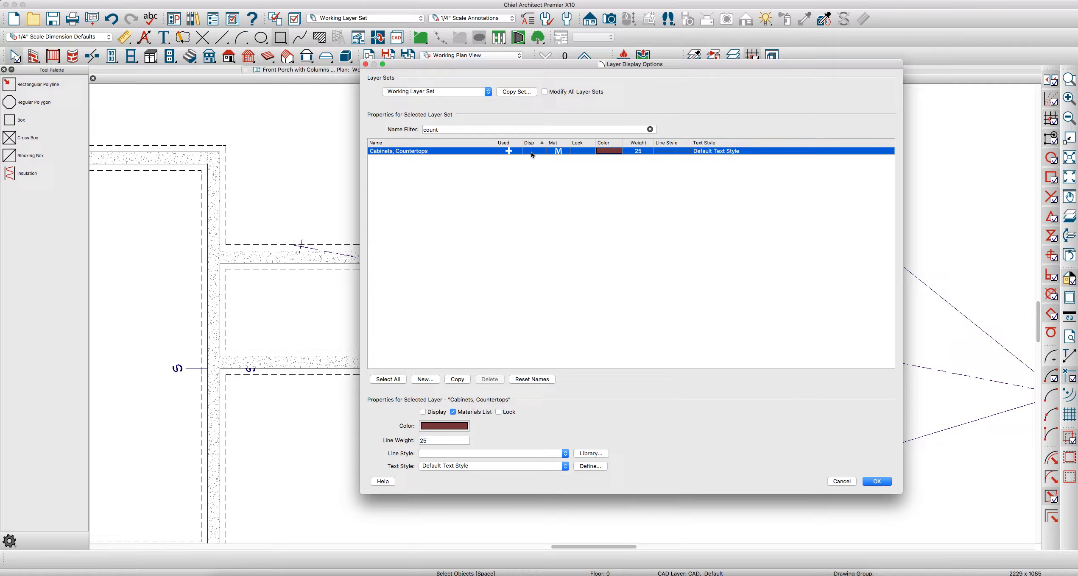
{"action": "left_click", "coordinate": [875, 482]}
Remove the molding from the countertop's end edge near the garage and from its inner front and inner side edges.
{"action": "scroll", "coordinate": [278, 387], "scroll_direction": "up", "scroll_amount": 2}
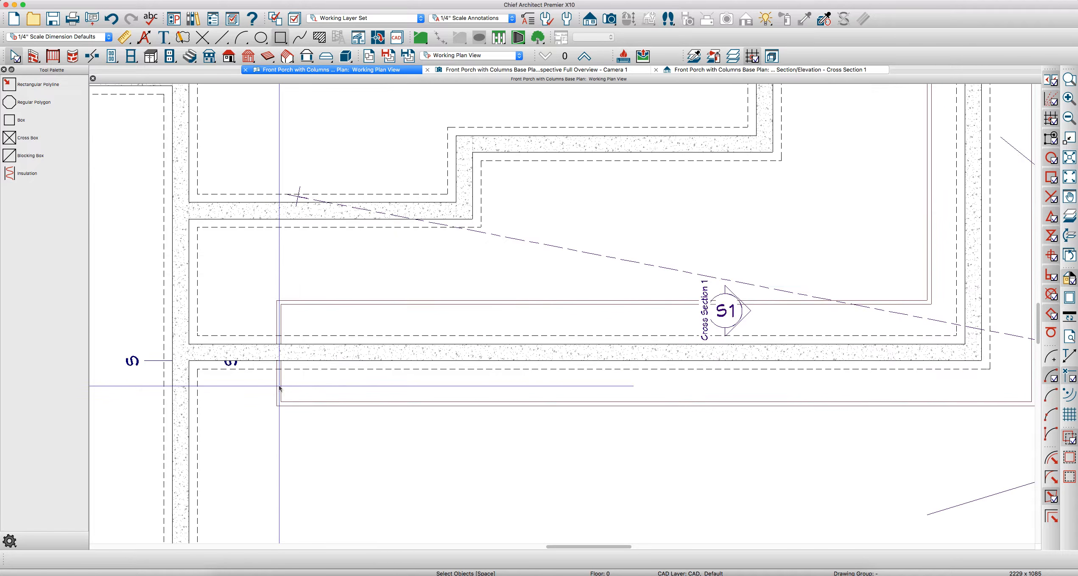
{"action": "left_click", "coordinate": [279, 387]}
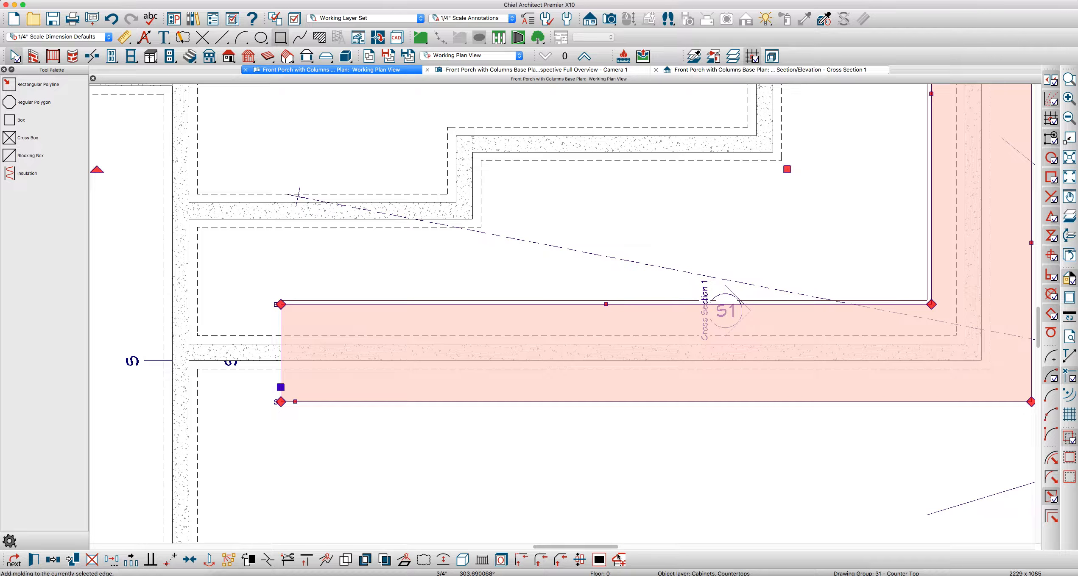
{"action": "left_click", "coordinate": [558, 302]}
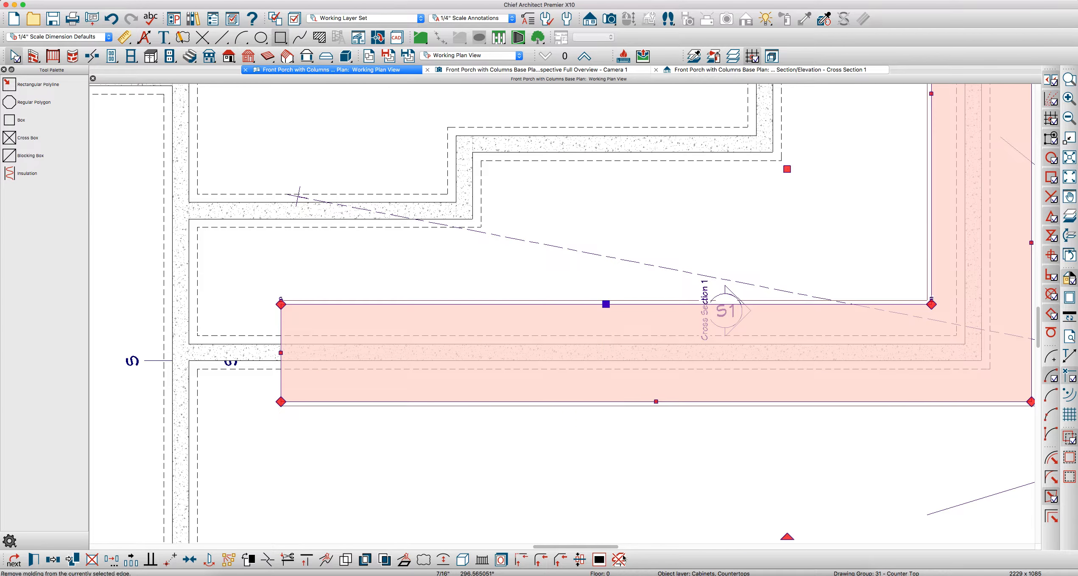
{"action": "left_click", "coordinate": [618, 559]}
{"action": "scroll", "coordinate": [497, 494], "scroll_direction": "down", "scroll_amount": 2}
{"action": "left_click", "coordinate": [751, 279]}
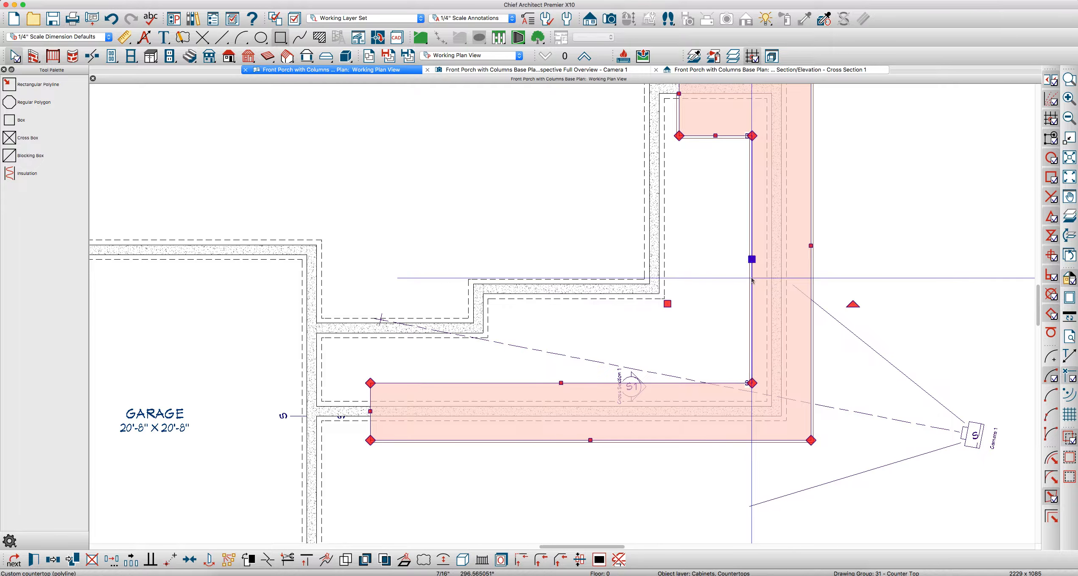
{"action": "scroll", "coordinate": [689, 478], "scroll_direction": "down", "scroll_amount": 1}
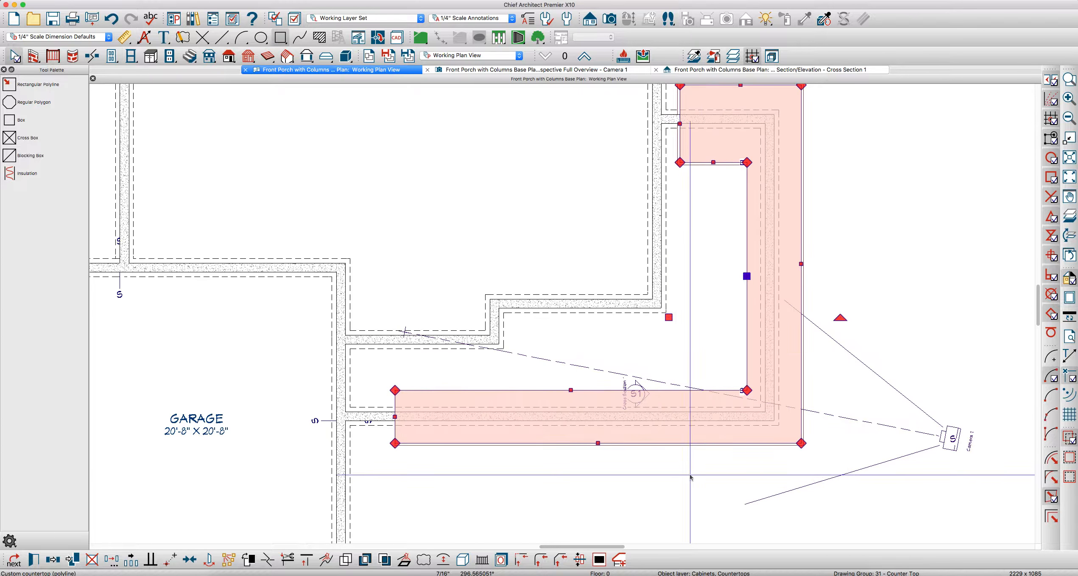
Remove the molding from the inner edge and house-side end edge of the countertop's return leg, and deselect it.
{"action": "scroll", "coordinate": [726, 204], "scroll_direction": "up", "scroll_amount": 1}
{"action": "left_click", "coordinate": [724, 162]}
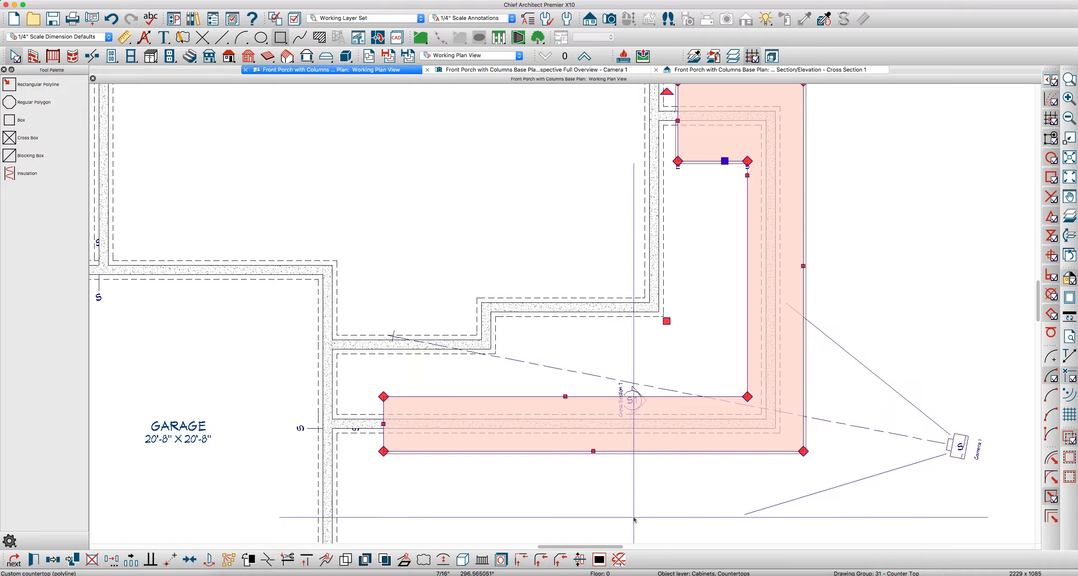
{"action": "left_click", "coordinate": [619, 560]}
{"action": "scroll", "coordinate": [630, 519], "scroll_direction": "down", "scroll_amount": 1}
{"action": "scroll", "coordinate": [656, 263], "scroll_direction": "up", "scroll_amount": 1}
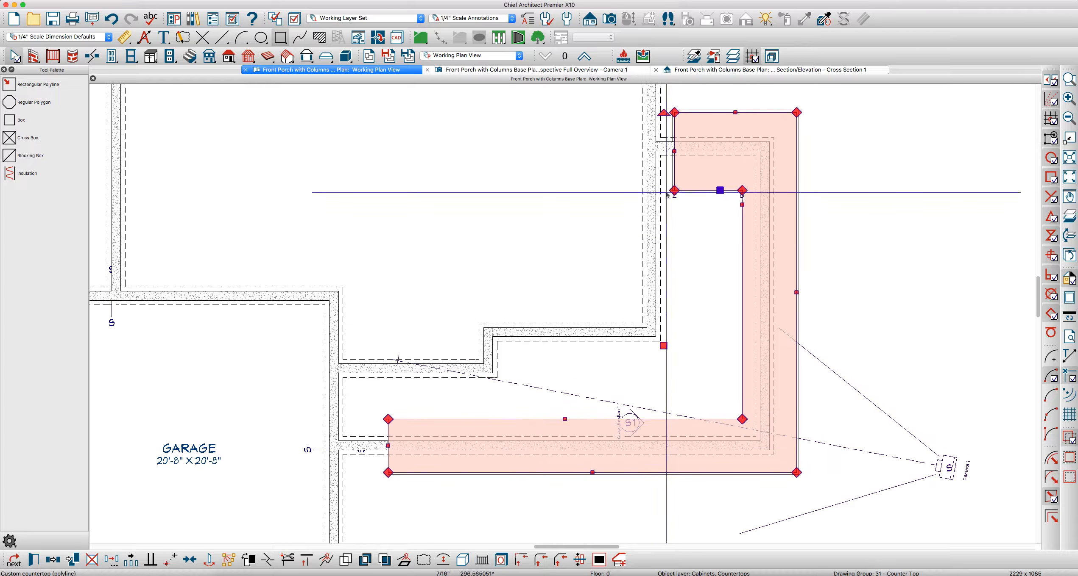
{"action": "left_click", "coordinate": [675, 175]}
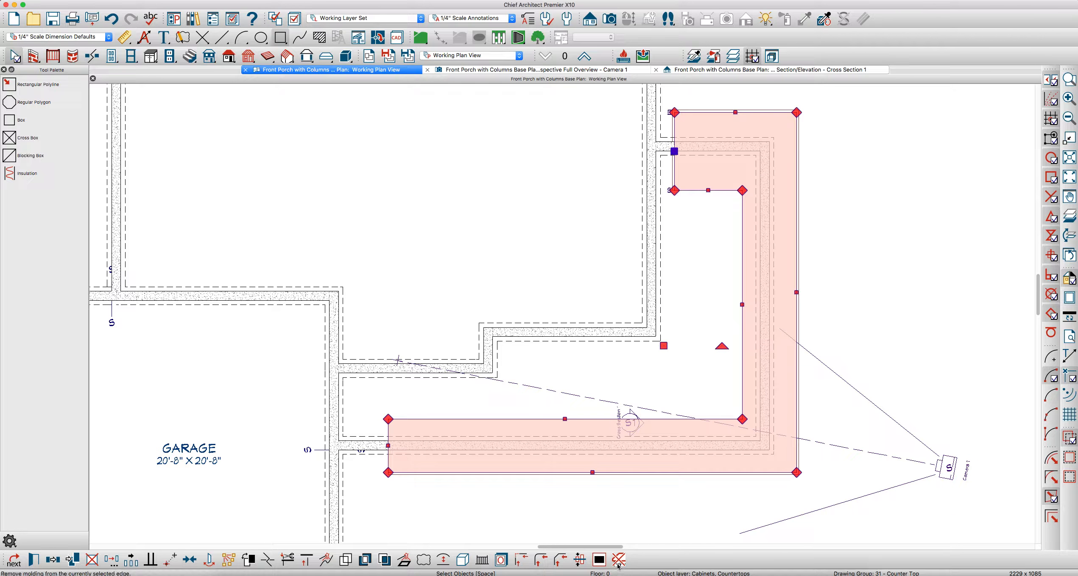
{"action": "key", "text": "Escape"}
Extend the house-side end of the countertop's return leg to the outer face of the house foundation wall.
{"action": "scroll", "coordinate": [672, 174], "scroll_direction": "up", "scroll_amount": 2}
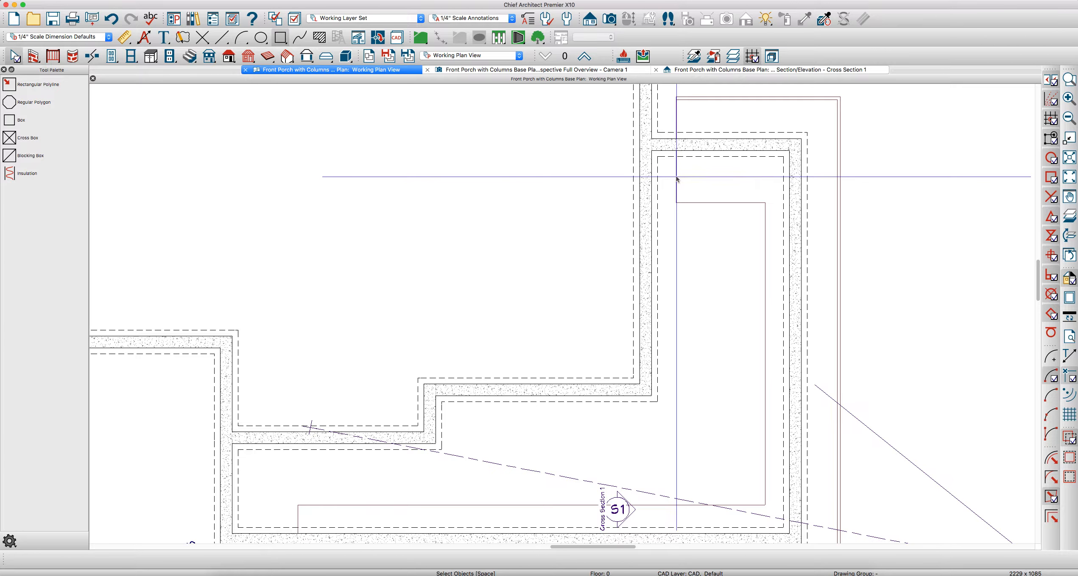
{"action": "left_click", "coordinate": [677, 178]}
{"action": "left_click_drag", "start_coordinate": [675, 172], "coordinate": [651, 181]}
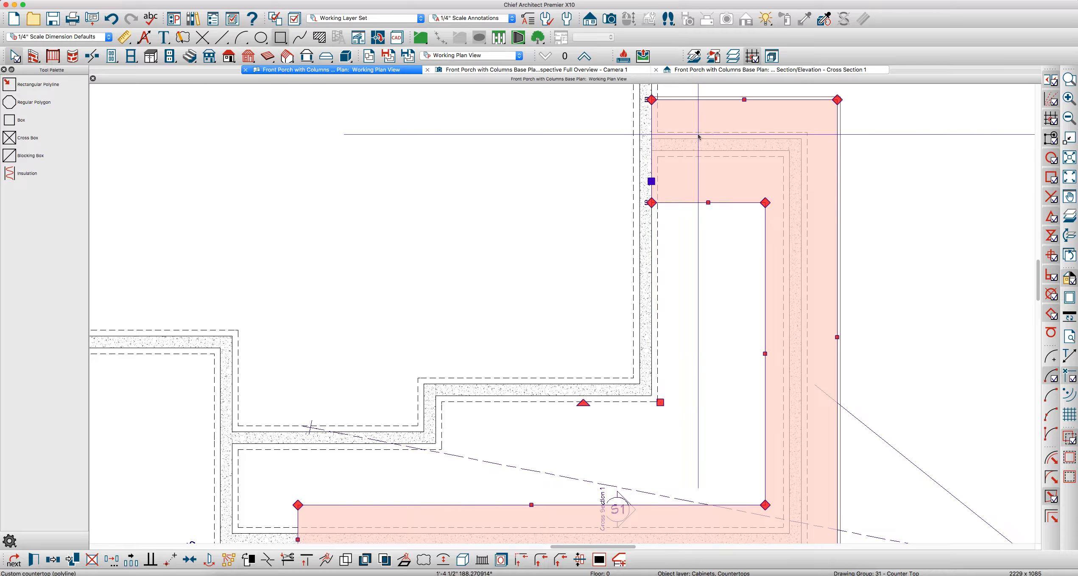
Move the return leg's outer edge and the countertop's outer side edge inward to the outer faces of the porch foundation walls.
{"action": "scroll", "coordinate": [720, 123], "scroll_direction": "up", "scroll_amount": 2}
{"action": "left_click_drag", "start_coordinate": [750, 94], "coordinate": [749, 154]}
{"action": "scroll", "coordinate": [850, 500], "scroll_direction": "down", "scroll_amount": 2}
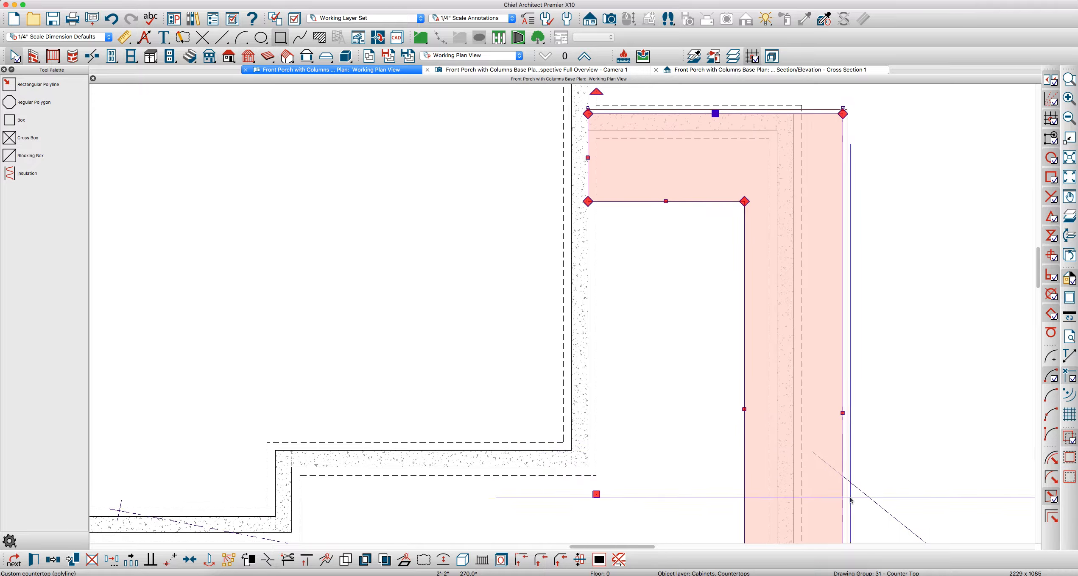
{"action": "scroll", "coordinate": [839, 416], "scroll_direction": "up", "scroll_amount": 1}
{"action": "left_click_drag", "start_coordinate": [841, 415], "coordinate": [780, 413]}
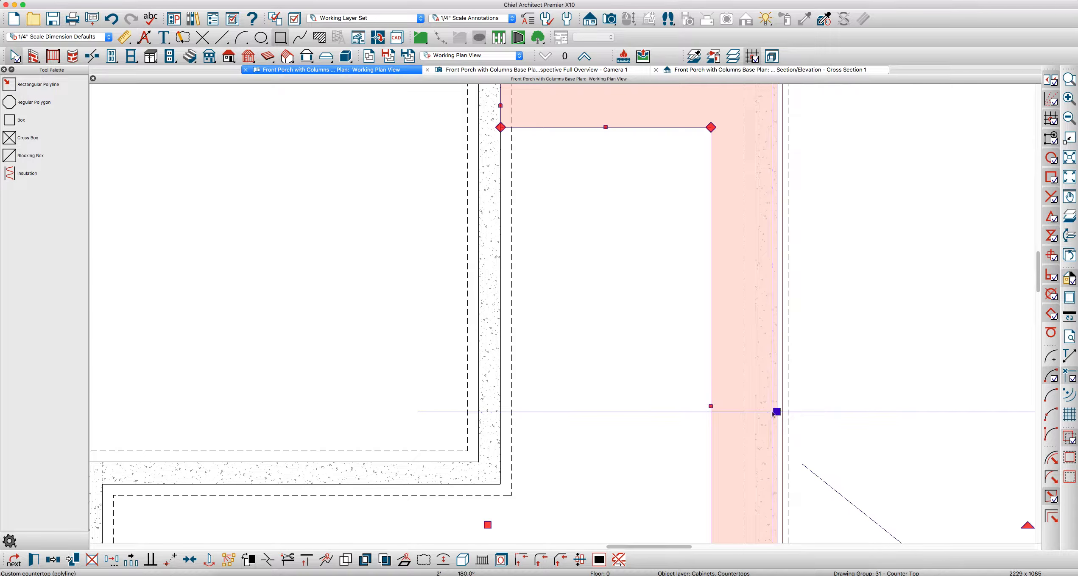
Move the countertop's outer front edge to the porch foundation wall's outer face and extend its end to the garage foundation wall.
{"action": "scroll", "coordinate": [648, 212], "scroll_direction": "down", "scroll_amount": 3}
{"action": "scroll", "coordinate": [659, 380], "scroll_direction": "down", "scroll_amount": 1}
{"action": "scroll", "coordinate": [564, 450], "scroll_direction": "up", "scroll_amount": 2}
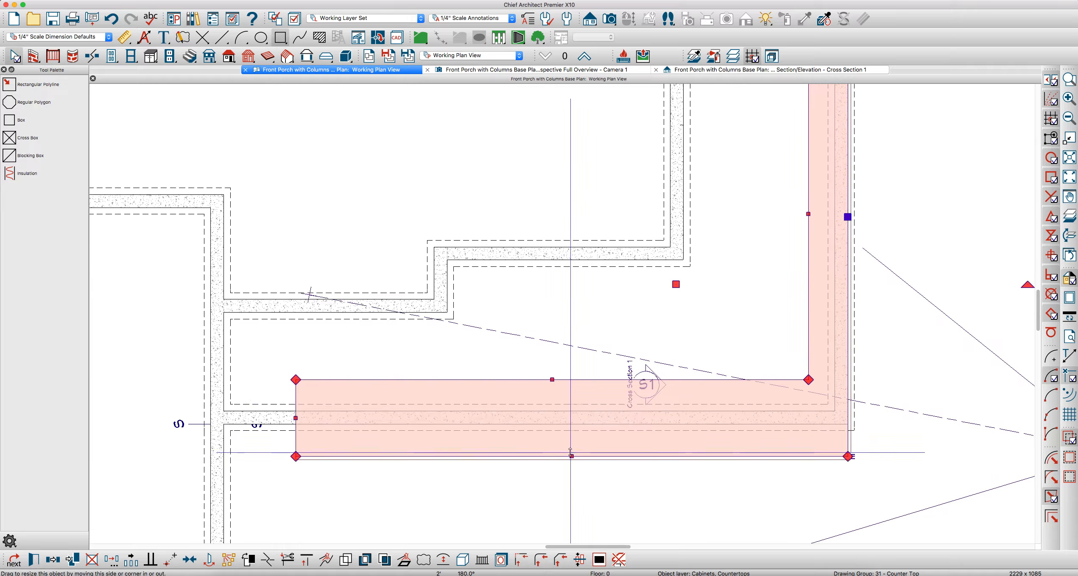
{"action": "left_click_drag", "start_coordinate": [572, 457], "coordinate": [575, 424]}
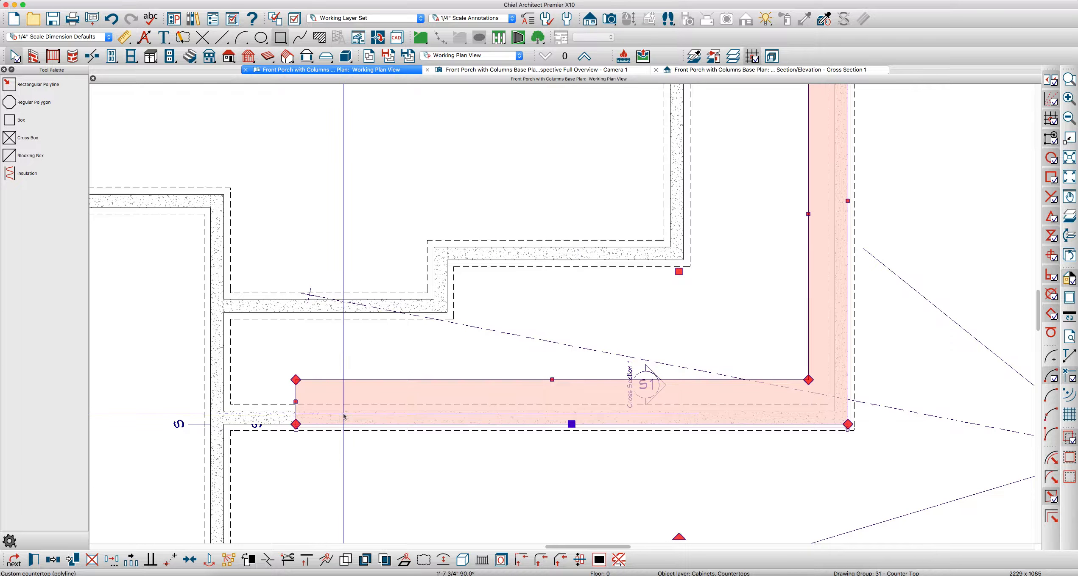
{"action": "left_click_drag", "start_coordinate": [296, 402], "coordinate": [222, 391]}
{"action": "scroll", "coordinate": [584, 404], "scroll_direction": "down", "scroll_amount": 2}
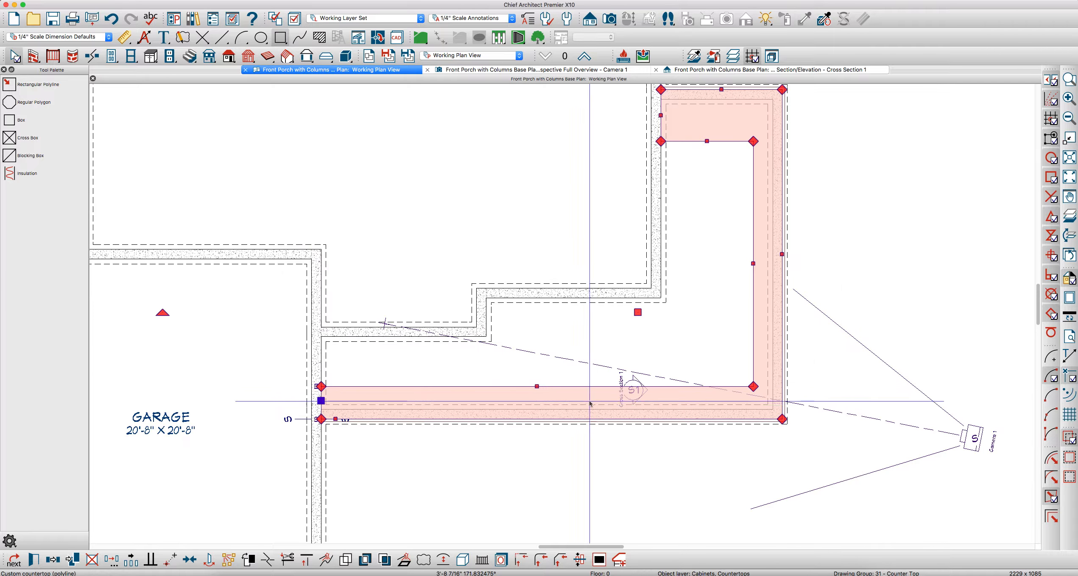
Turn on temporary dimensions and narrow the countertop's front leg to a width of 16 inches from its inner edge.
{"action": "scroll", "coordinate": [500, 385], "scroll_direction": "up", "scroll_amount": 2}
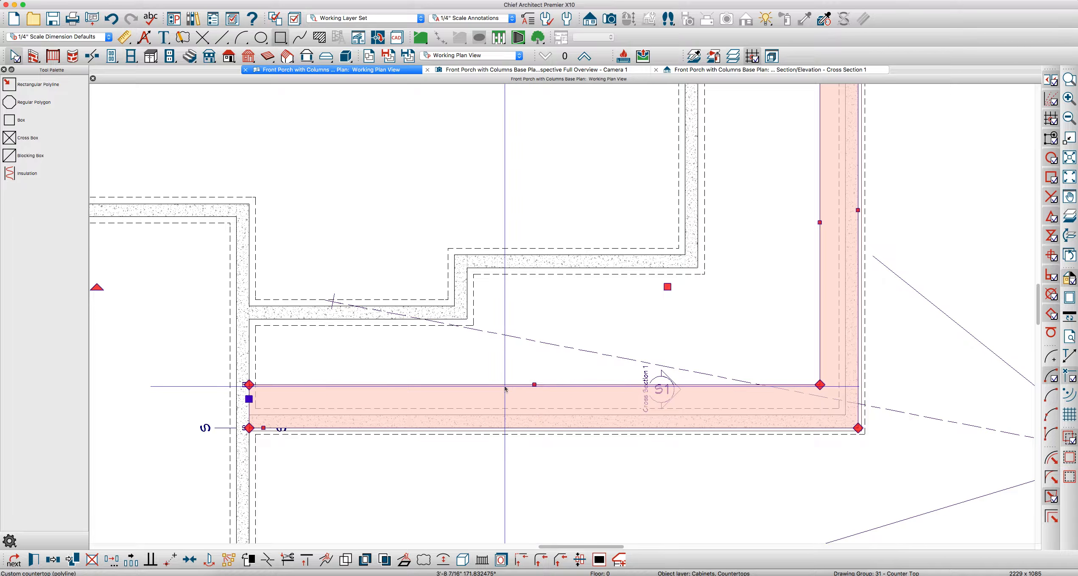
{"action": "left_click", "coordinate": [1066, 355]}
{"action": "left_click", "coordinate": [463, 406]}
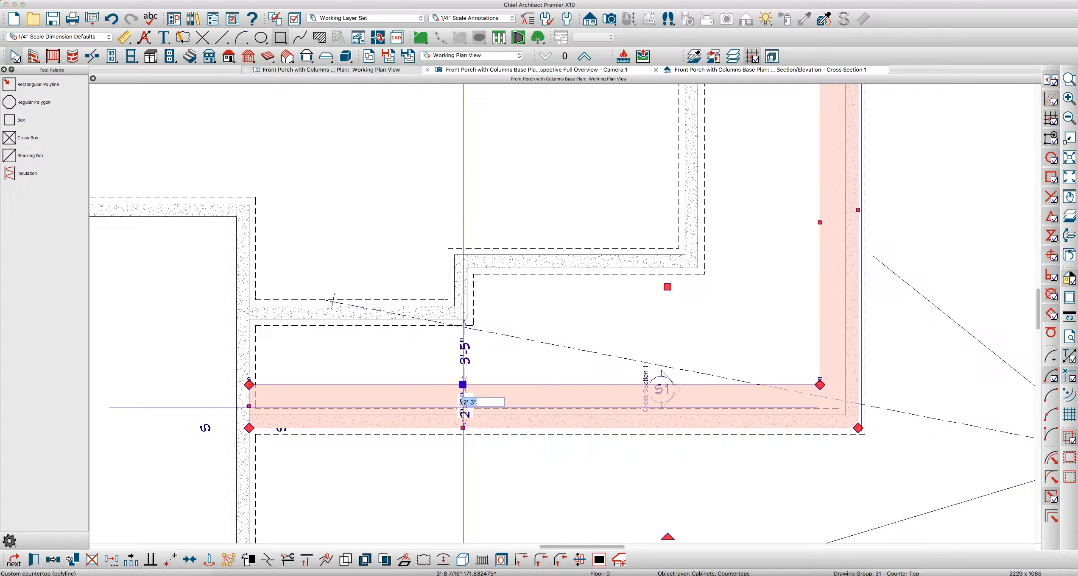
{"action": "scroll", "coordinate": [568, 411], "scroll_direction": "down", "scroll_amount": 2}
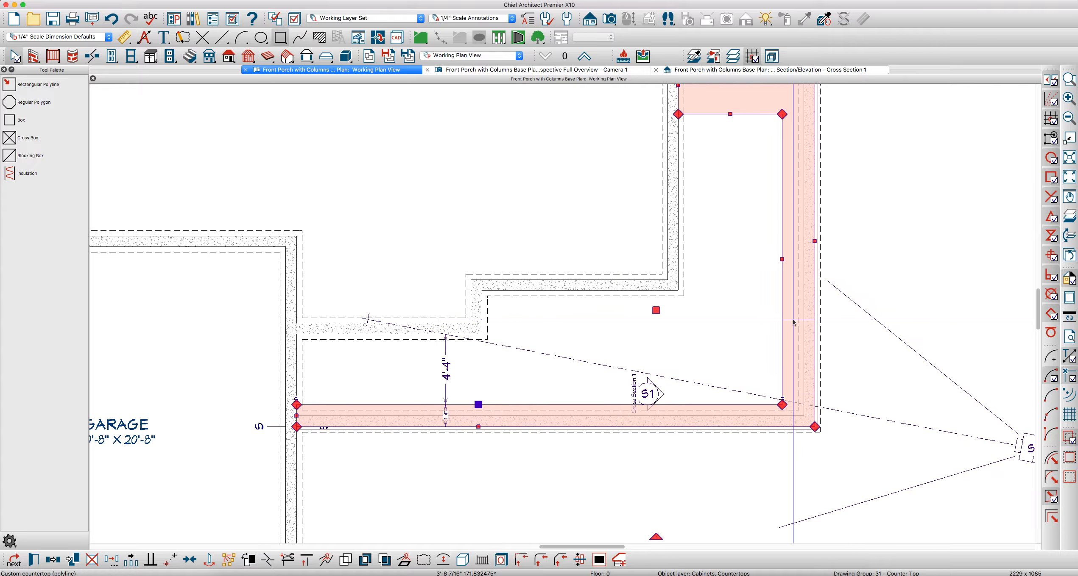
Set the width of the countertop's side leg to 16 inches by moving its inner edge.
{"action": "scroll", "coordinate": [793, 319], "scroll_direction": "up", "scroll_amount": 2}
{"action": "left_click", "coordinate": [778, 300]}
{"action": "left_click", "coordinate": [780, 302]}
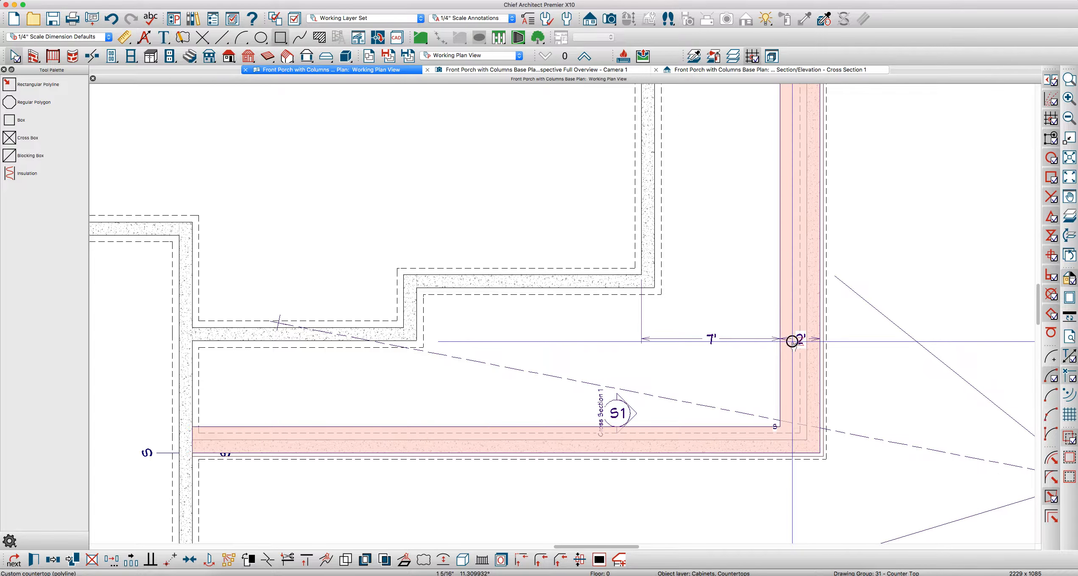
{"action": "left_click", "coordinate": [793, 342]}
{"action": "type", "text": "16"}
{"action": "key", "text": "Return"}
{"action": "scroll", "coordinate": [792, 344], "scroll_direction": "down", "scroll_amount": 2}
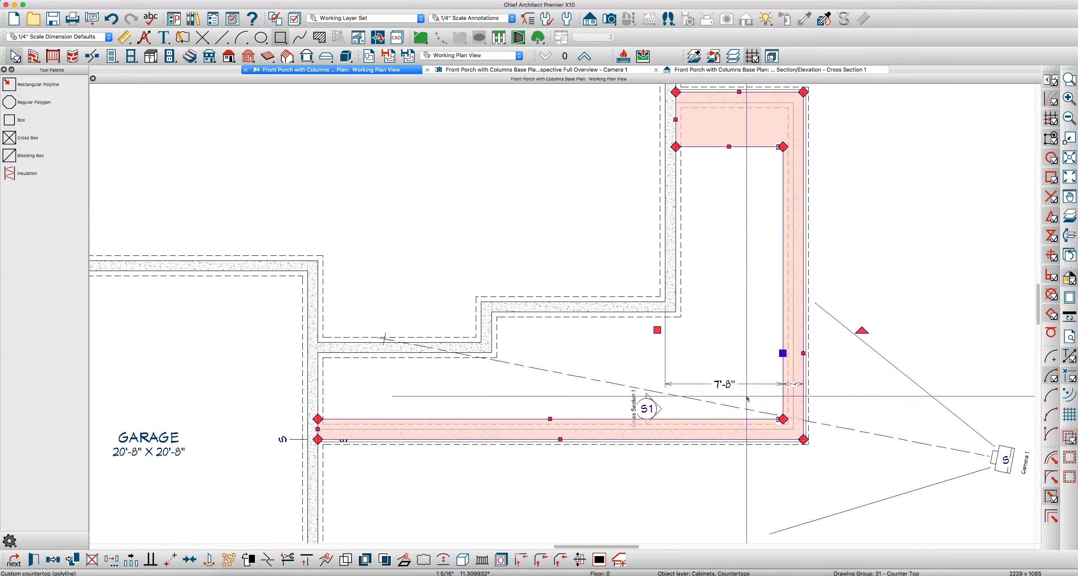
Set the width of the countertop's return leg to 16 inches by moving its inner edge.
{"action": "scroll", "coordinate": [736, 195], "scroll_direction": "up", "scroll_amount": 2}
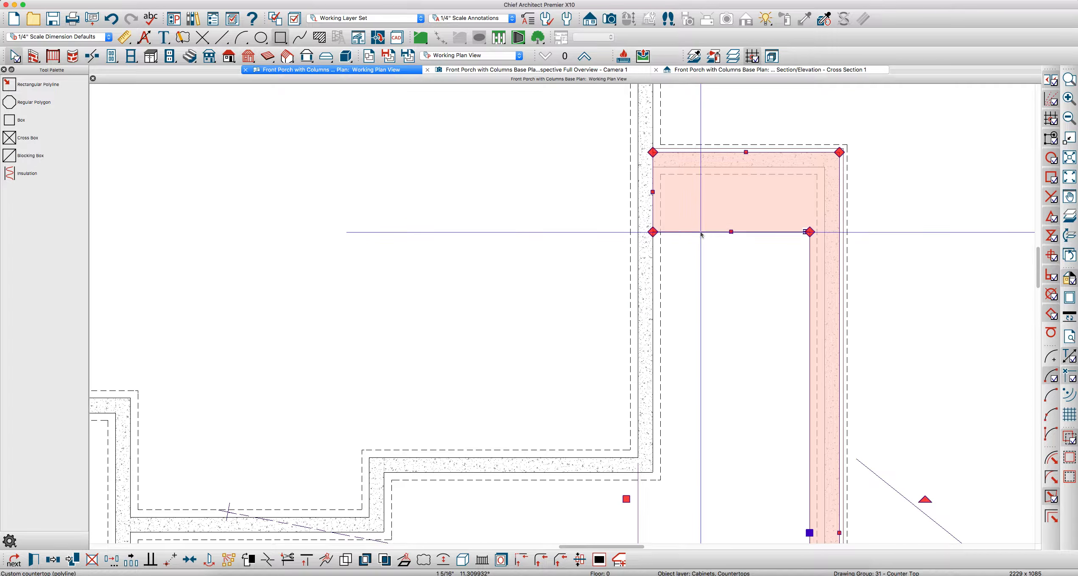
{"action": "left_click", "coordinate": [717, 209]}
{"action": "left_click", "coordinate": [745, 208]}
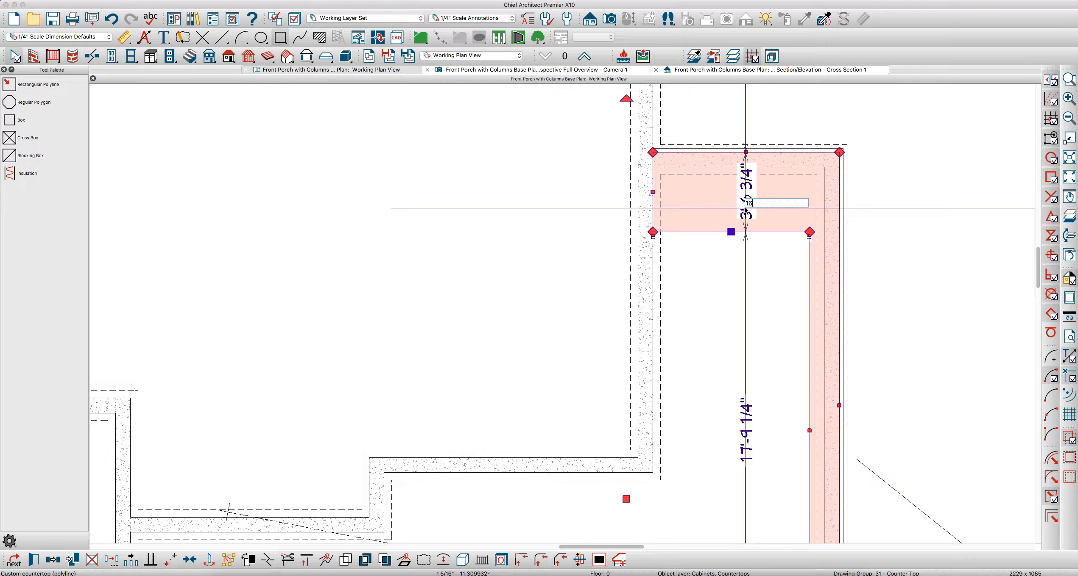
{"action": "type", "text": "16"}
{"action": "key", "text": "Return"}
{"action": "scroll", "coordinate": [771, 311], "scroll_direction": "down", "scroll_amount": 3}
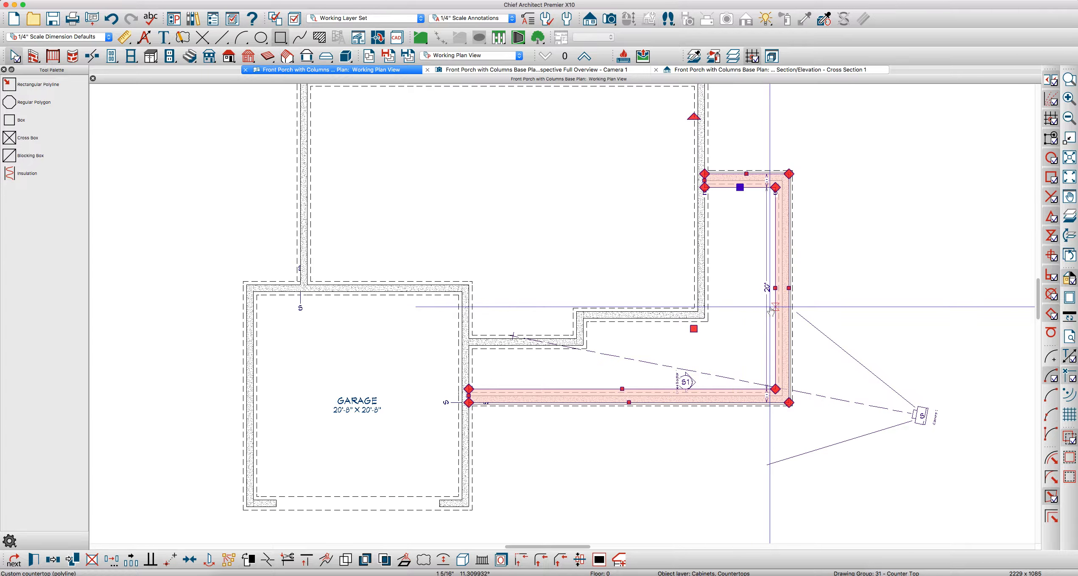
Cut the countertop from floor 0 and paste it in the same place on floor 1.
{"action": "key", "text": "Escape"}
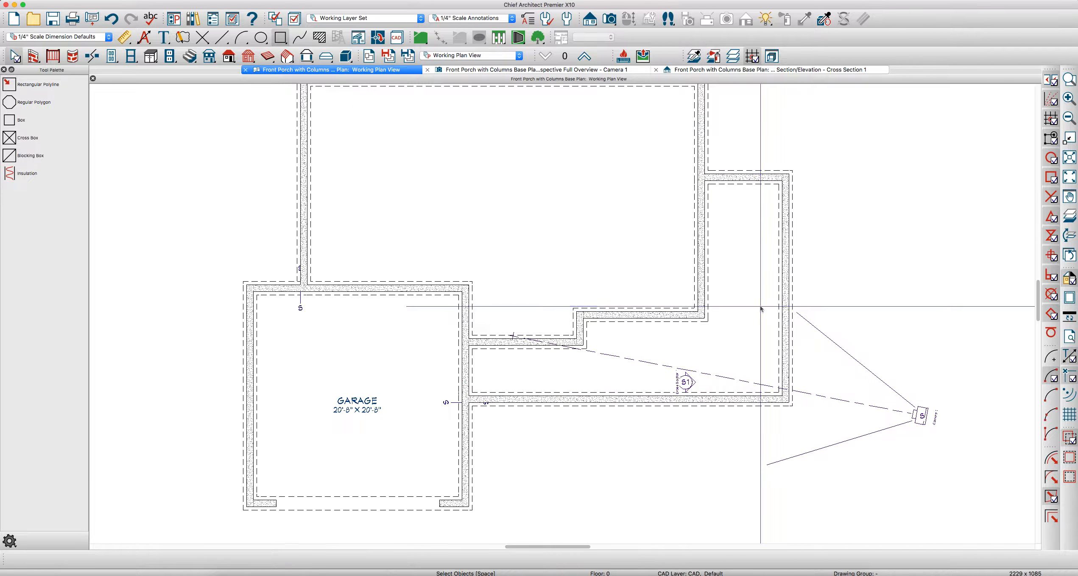
{"action": "left_click", "coordinate": [583, 56]}
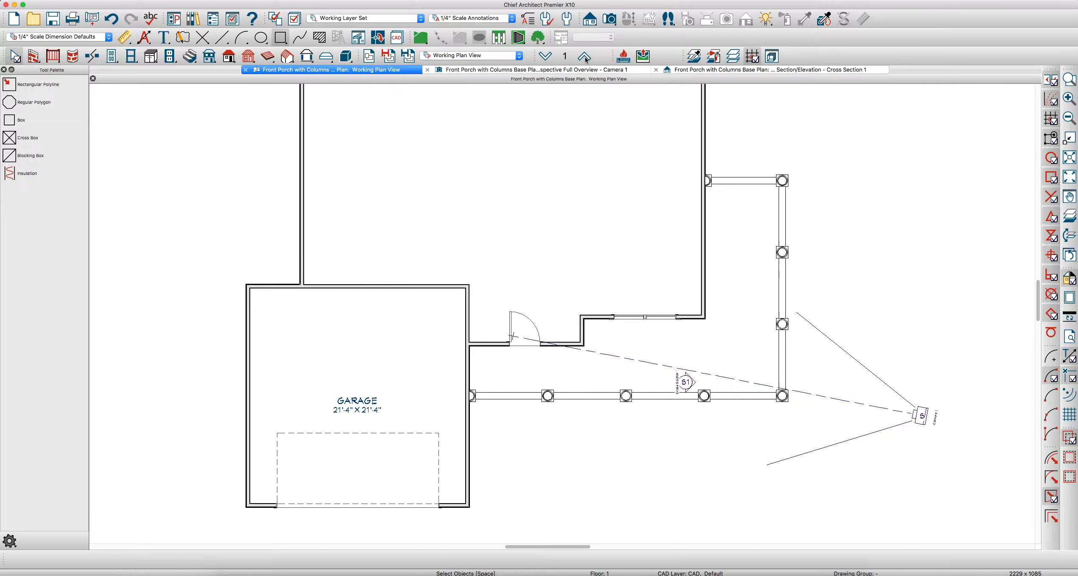
{"action": "key", "text": "super+v"}
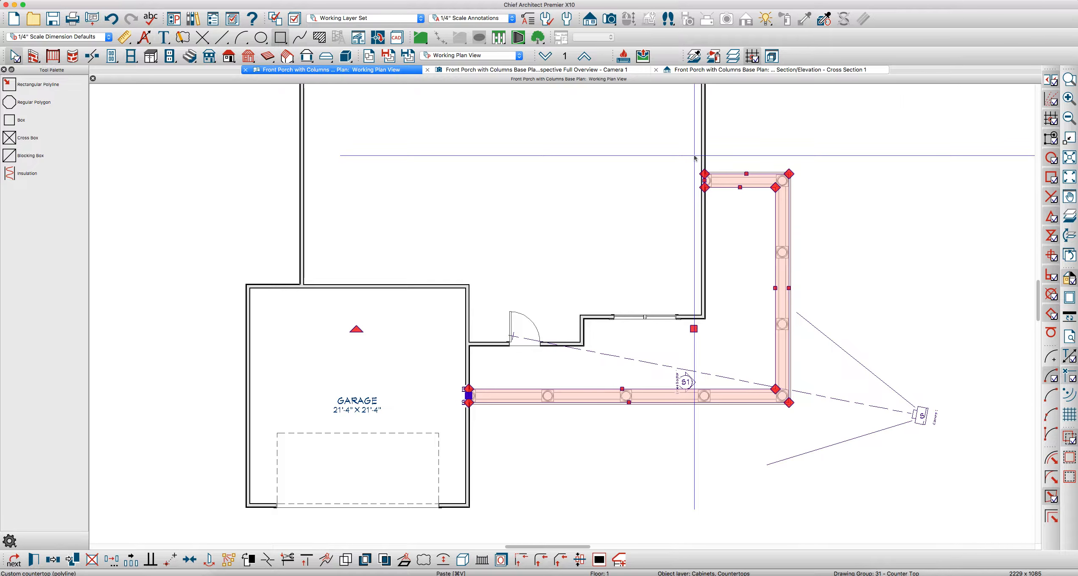
Set the pasted countertop's elevation at top to -4 inches, measured as an absolute elevation.
{"action": "key", "text": "super+e"}
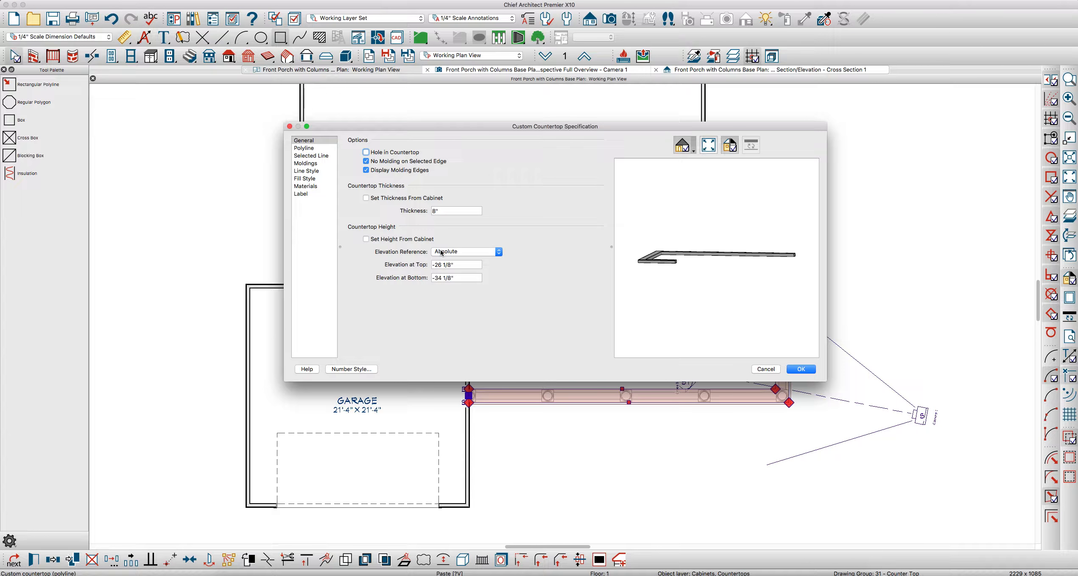
{"action": "left_click", "coordinate": [441, 251]}
{"action": "left_click", "coordinate": [449, 253]}
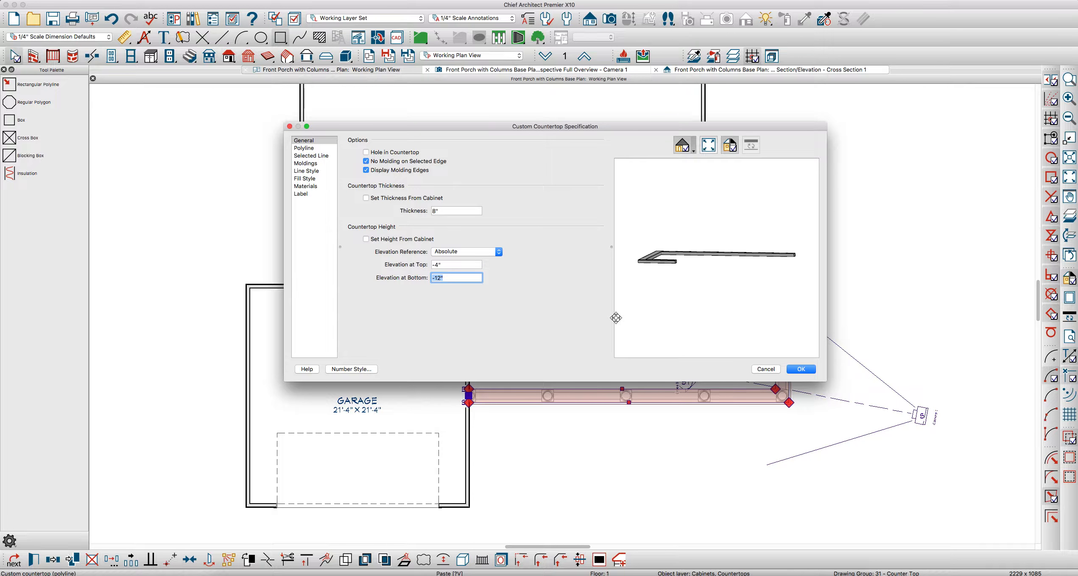
{"action": "left_click", "coordinate": [796, 369]}
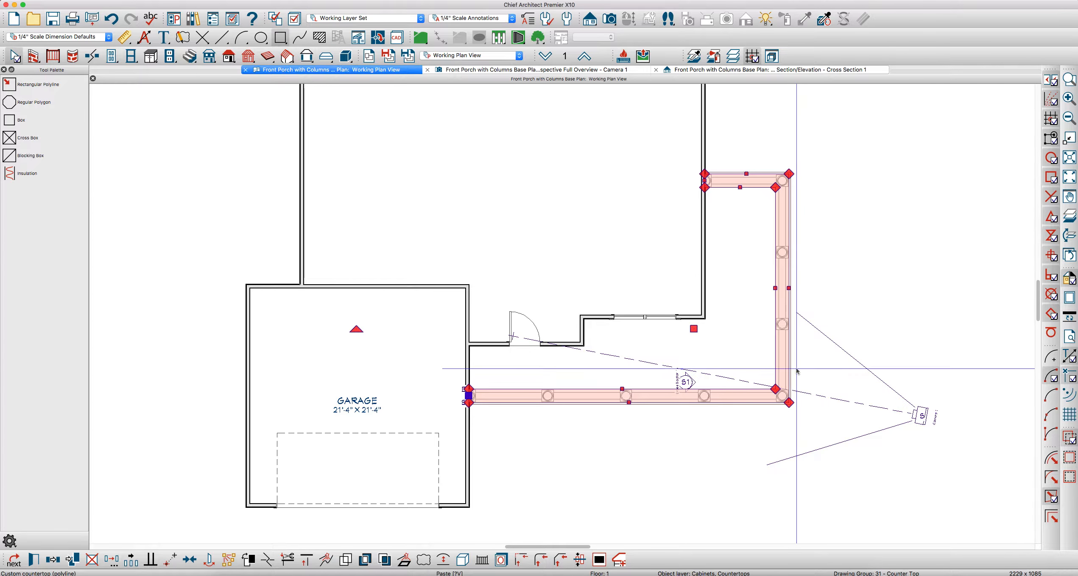
Examine the slab edge beneath the columns in the cross section and in the perspective camera view.
{"action": "left_click", "coordinate": [744, 70]}
{"action": "scroll", "coordinate": [539, 341], "scroll_direction": "up", "scroll_amount": 6}
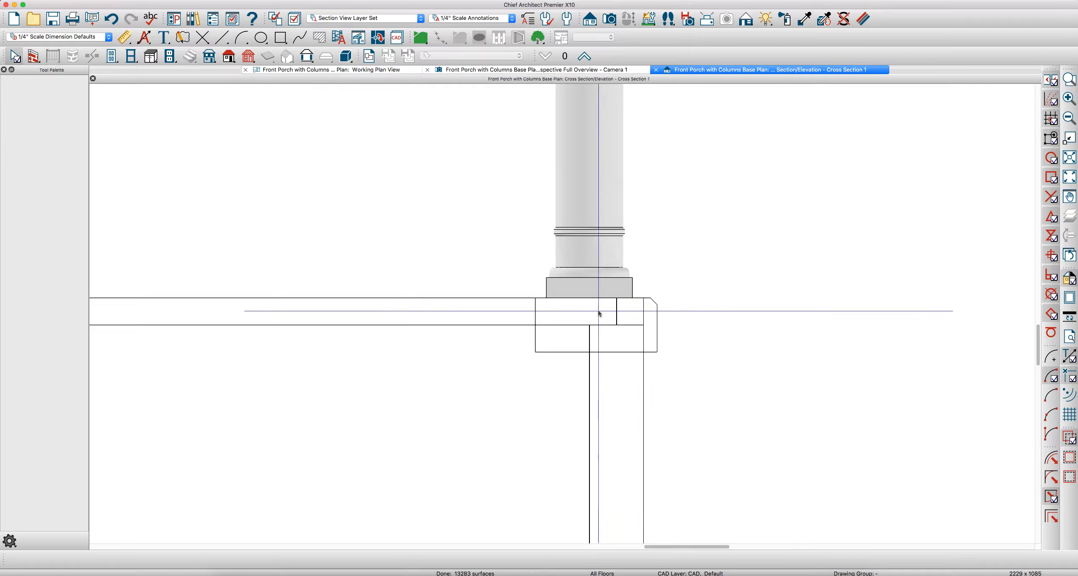
{"action": "scroll", "coordinate": [687, 343], "scroll_direction": "down", "scroll_amount": 3}
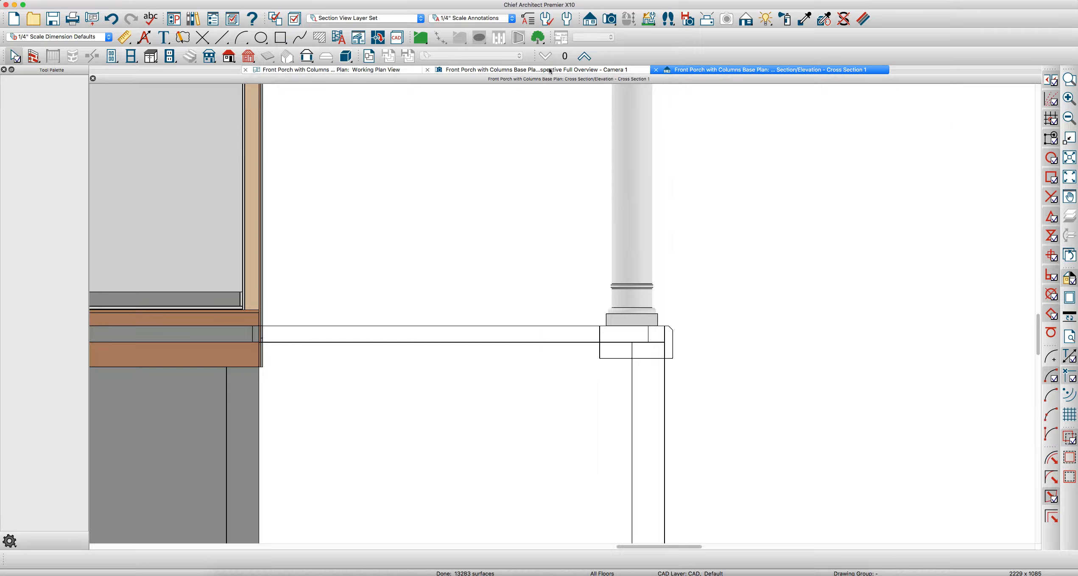
{"action": "left_click", "coordinate": [551, 71]}
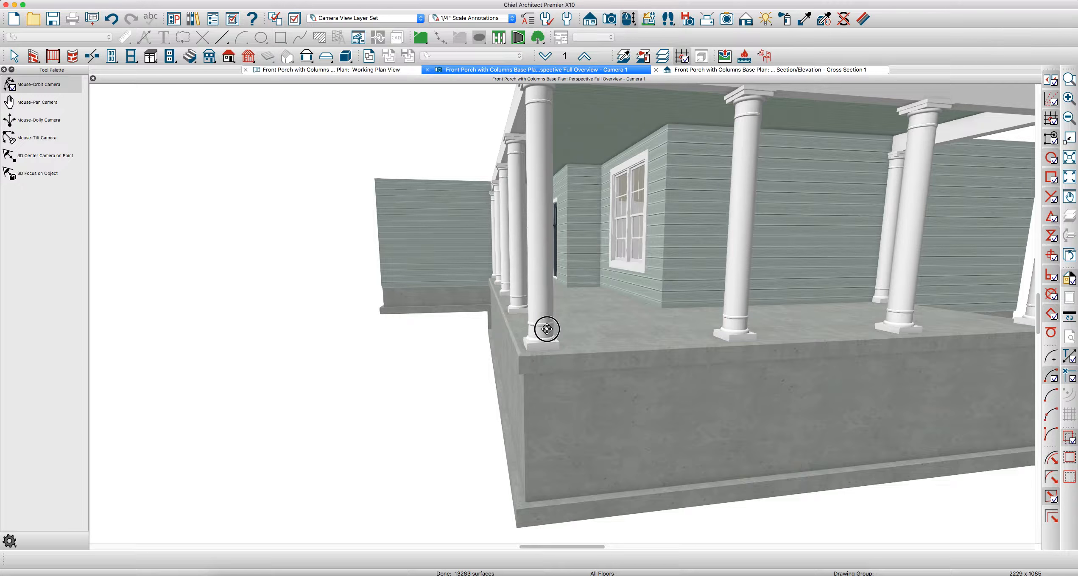
{"action": "mouse_move", "coordinate": [547, 329]}
{"action": "left_mouse_down"}
{"action": "mouse_move", "coordinate": [548, 312]}
{"action": "mouse_move", "coordinate": [548, 331]}
{"action": "left_mouse_up"}
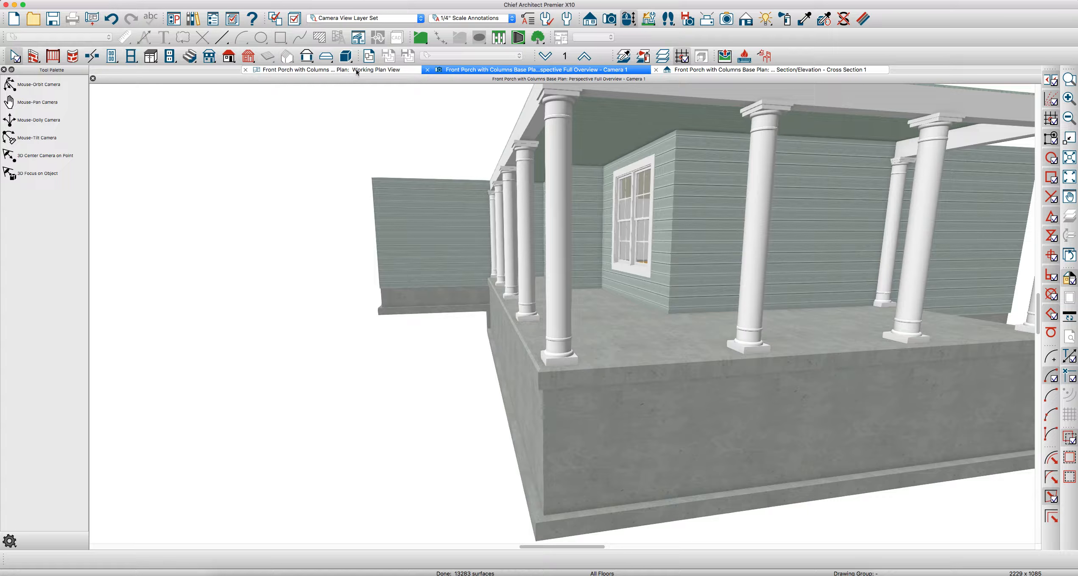
Turn off temporary dimensions in the cross section and draw a rectangular polyline over part of the porch slab at its full thickness.
{"action": "left_click", "coordinate": [694, 70]}
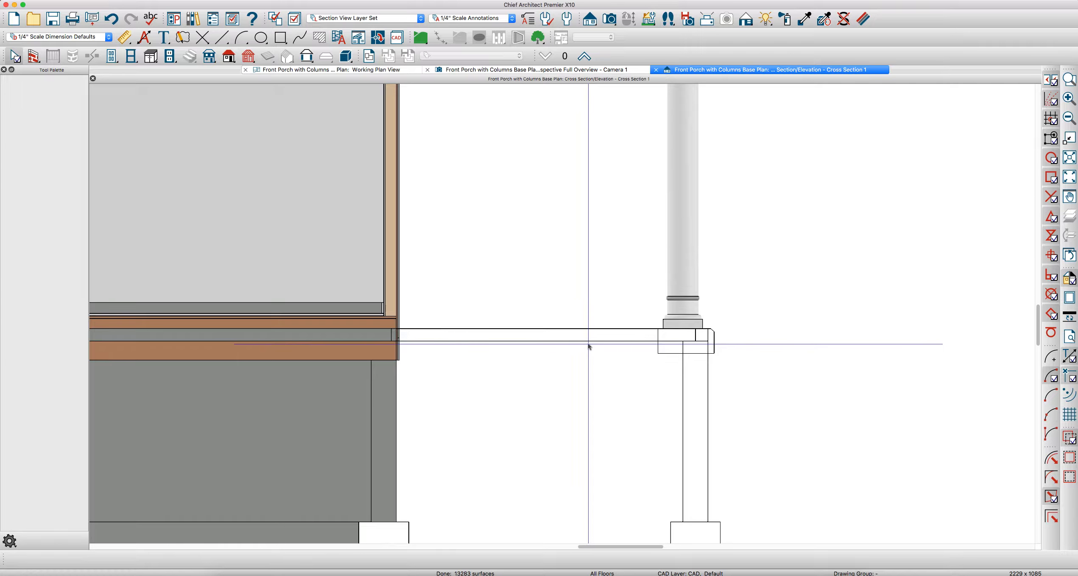
{"action": "left_click", "coordinate": [1071, 360]}
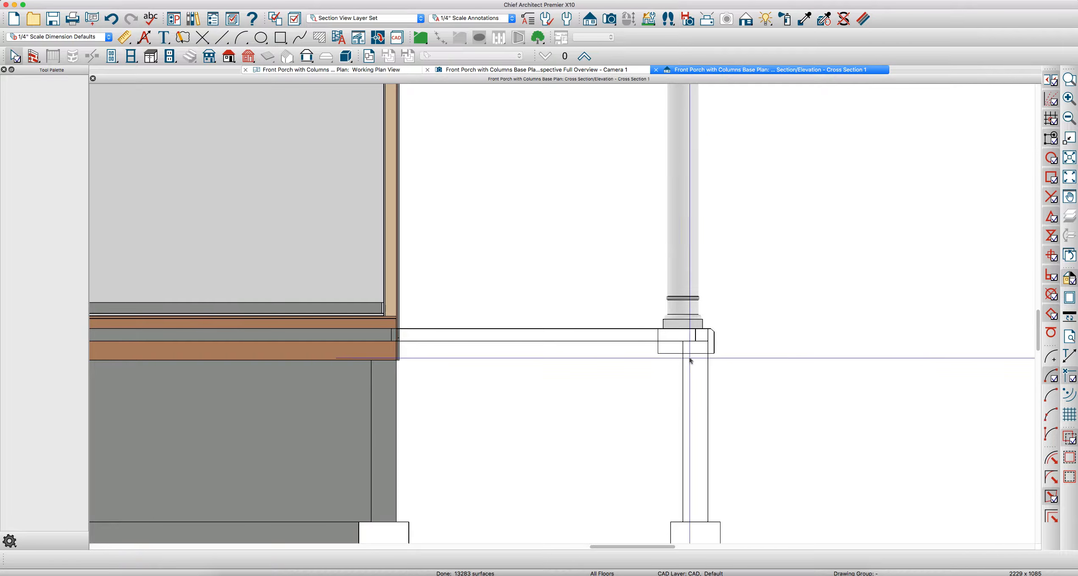
{"action": "key", "text": "r"}
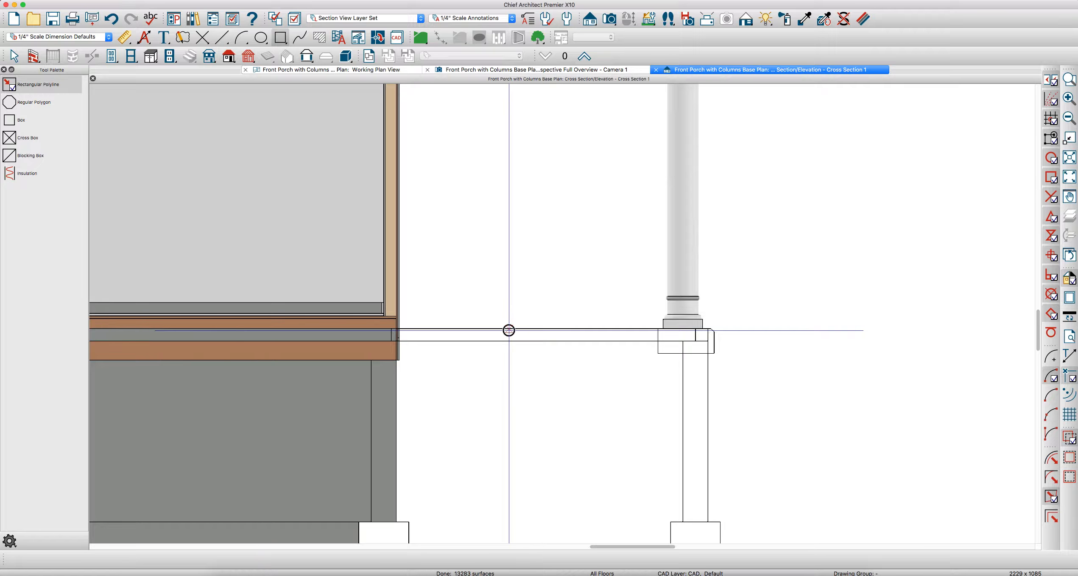
{"action": "left_click_drag", "start_coordinate": [507, 330], "coordinate": [612, 339]}
Give the rectangular polyline a Concrete fill pattern with a spacing of 0.7.
{"action": "scroll", "coordinate": [612, 340], "scroll_direction": "up", "scroll_amount": 3}
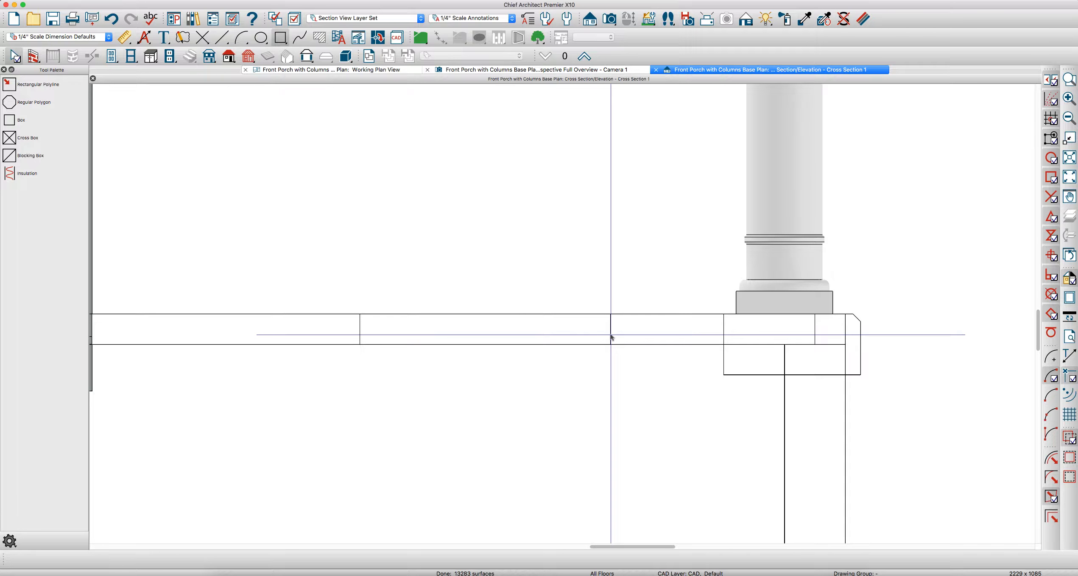
{"action": "double_click", "coordinate": [606, 330]}
{"action": "left_click", "coordinate": [514, 177]}
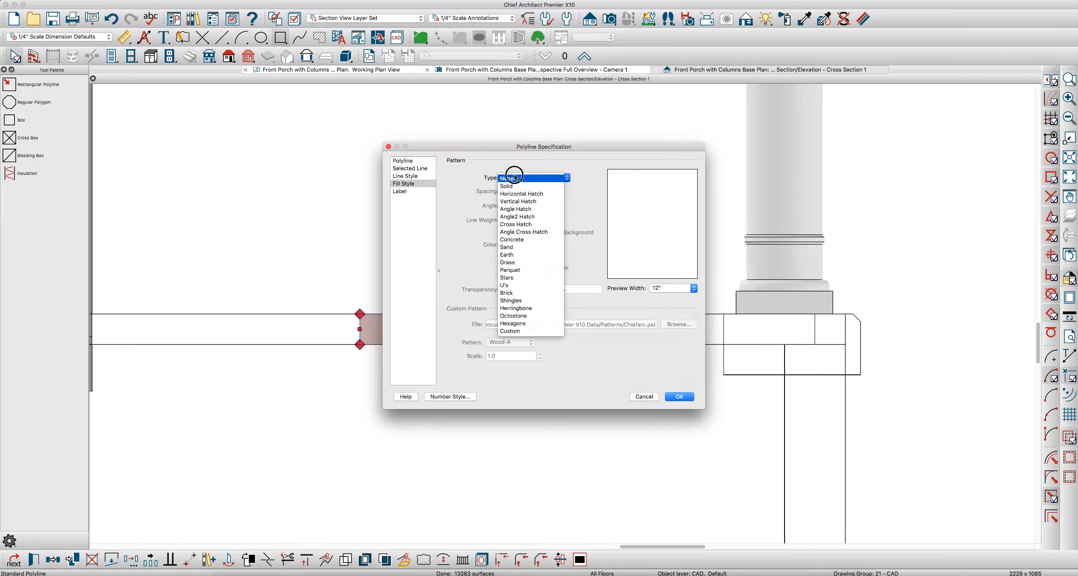
{"action": "left_click", "coordinate": [520, 240]}
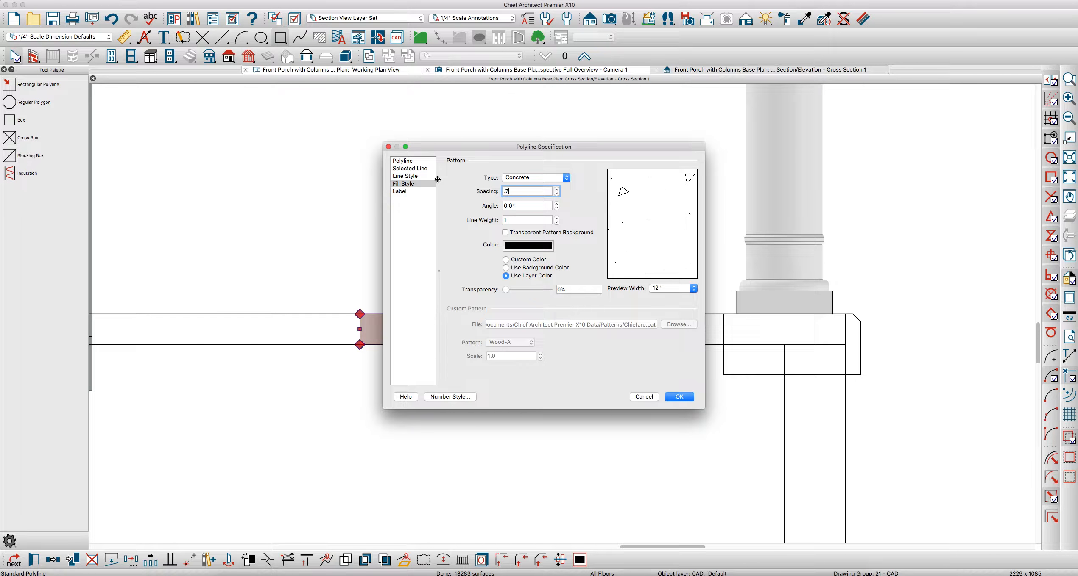
{"action": "left_click", "coordinate": [692, 399]}
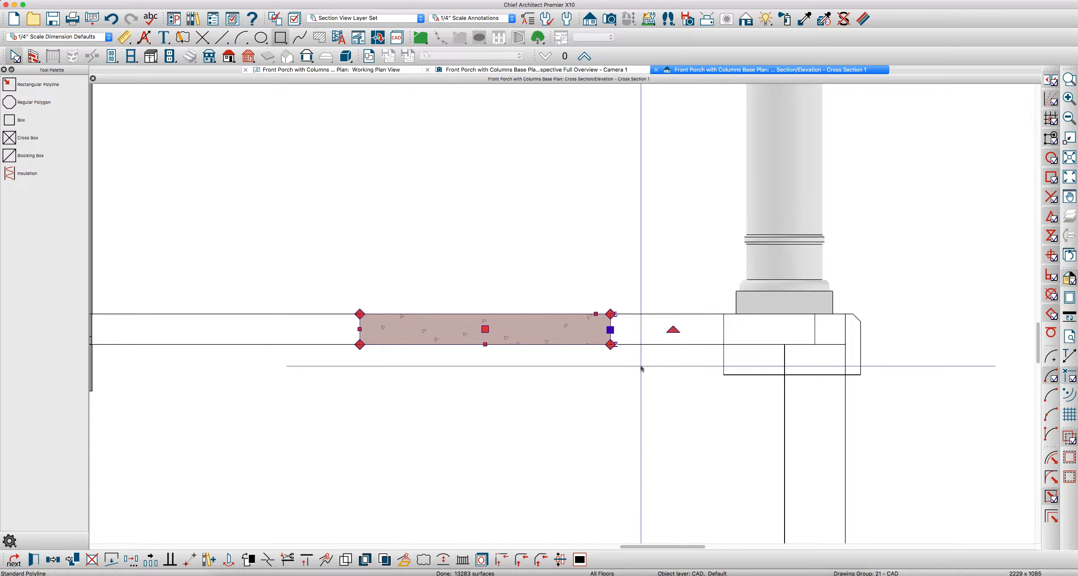
Extend the concrete polyline outward to the start of the chamfer, and break and lower its underside to cover the thickened slab edge.
{"action": "left_click_drag", "start_coordinate": [609, 331], "coordinate": [855, 311]}
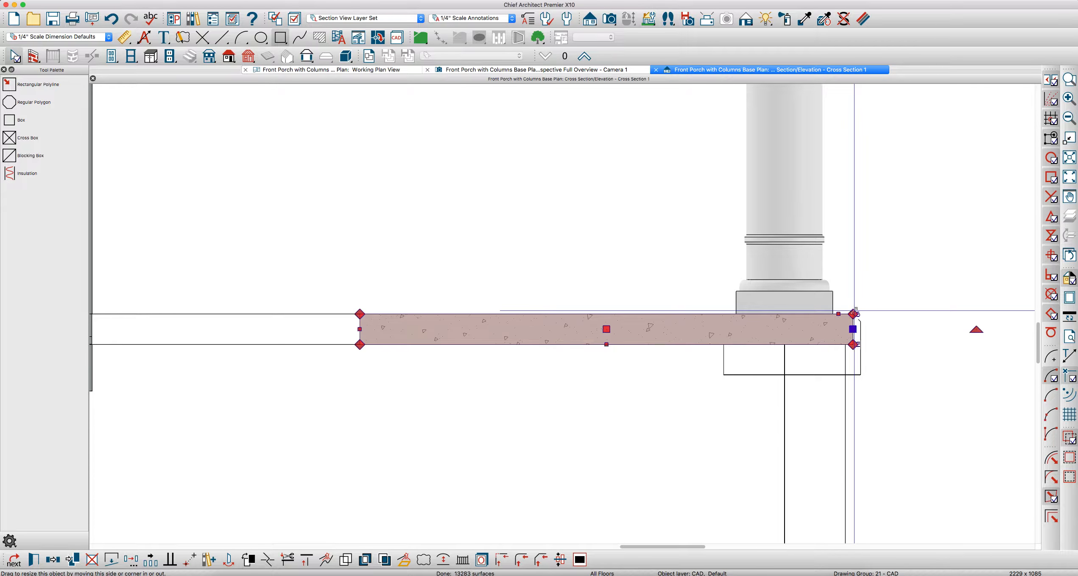
{"action": "scroll", "coordinate": [809, 352], "scroll_direction": "up", "scroll_amount": 2}
{"action": "key", "text": "3"}
{"action": "left_click", "coordinate": [688, 344]}
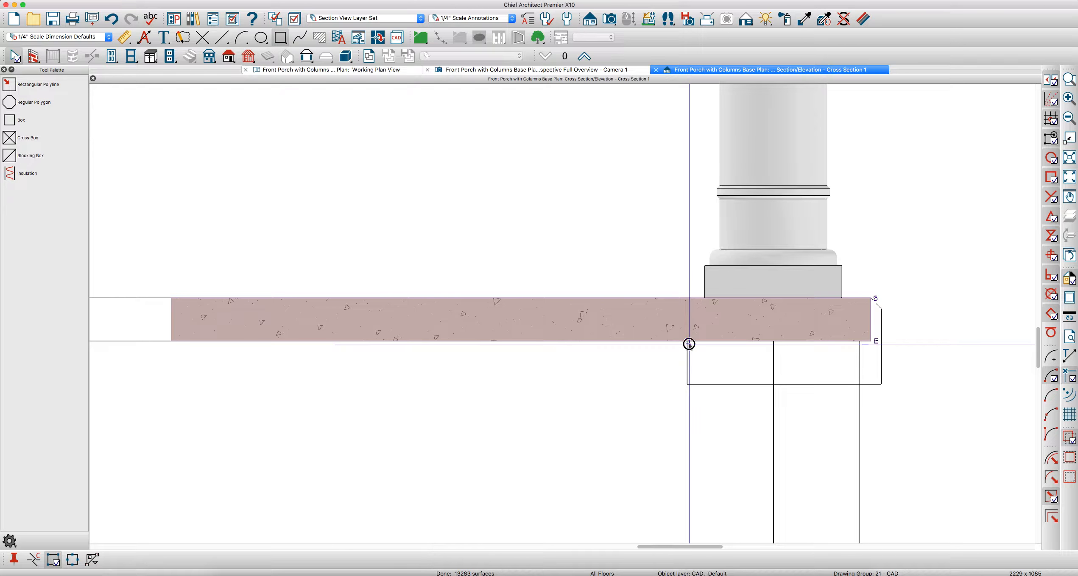
{"action": "left_click_drag", "start_coordinate": [704, 341], "coordinate": [703, 377]}
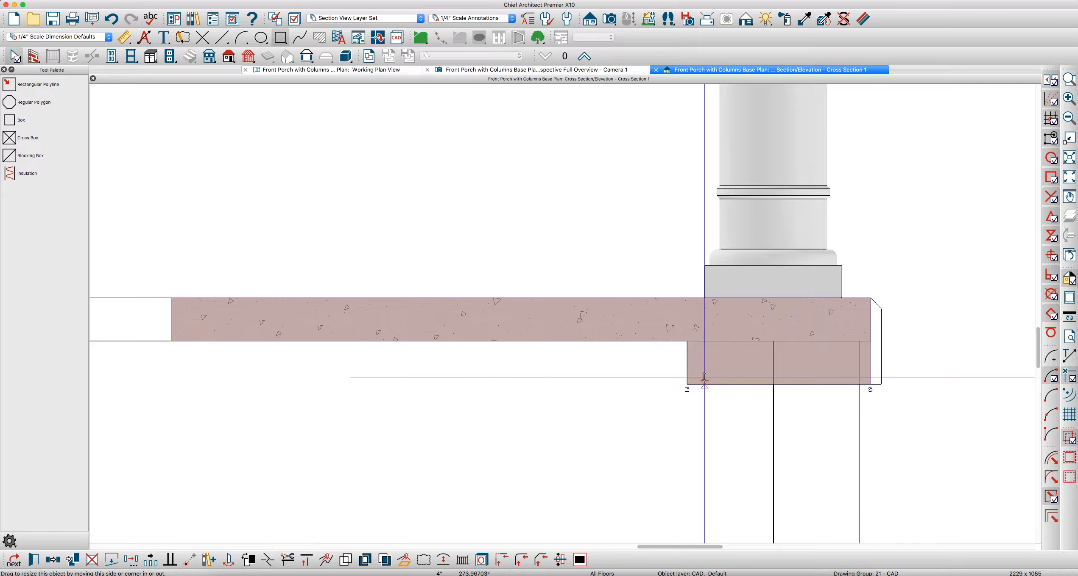
Break the concrete polyline's outer edge and reshape it to follow the countertop molding's outer face and chamfer.
{"action": "scroll", "coordinate": [886, 342], "scroll_direction": "up", "scroll_amount": 3}
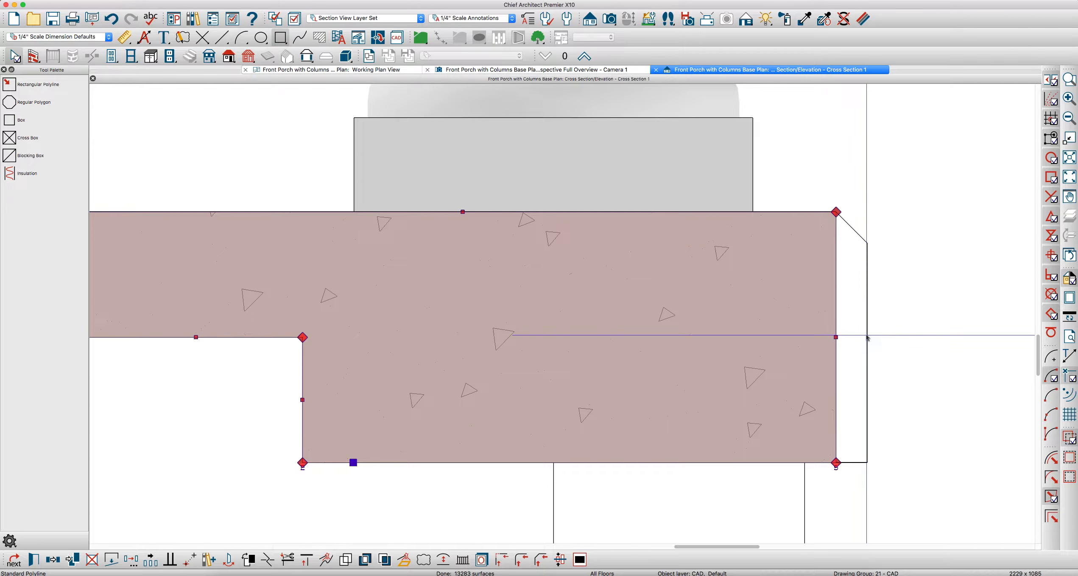
{"action": "key", "text": "3"}
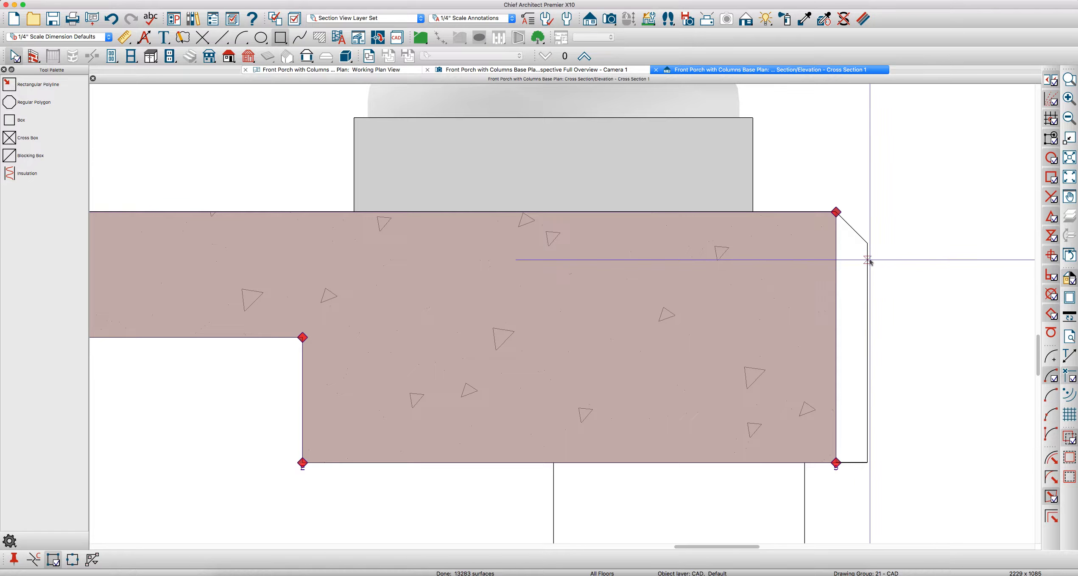
{"action": "left_click", "coordinate": [836, 244]}
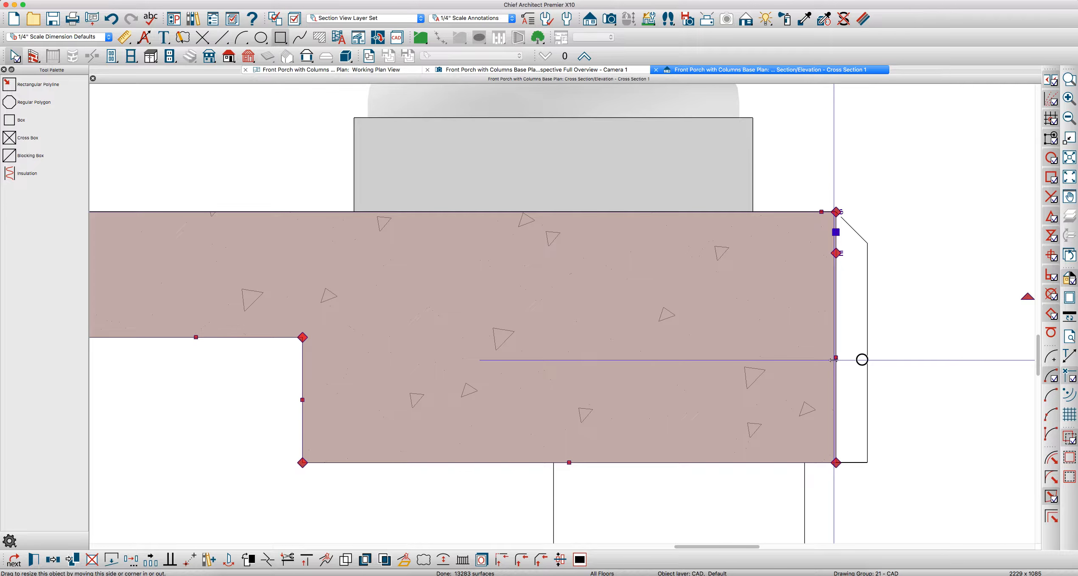
{"action": "left_click_drag", "start_coordinate": [832, 361], "coordinate": [881, 363]}
{"action": "left_click_drag", "start_coordinate": [835, 253], "coordinate": [879, 237]}
{"action": "scroll", "coordinate": [842, 251], "scroll_direction": "up", "scroll_amount": 3}
{"action": "left_click_drag", "start_coordinate": [807, 234], "coordinate": [880, 233]}
{"action": "scroll", "coordinate": [890, 251], "scroll_direction": "down", "scroll_amount": 1}
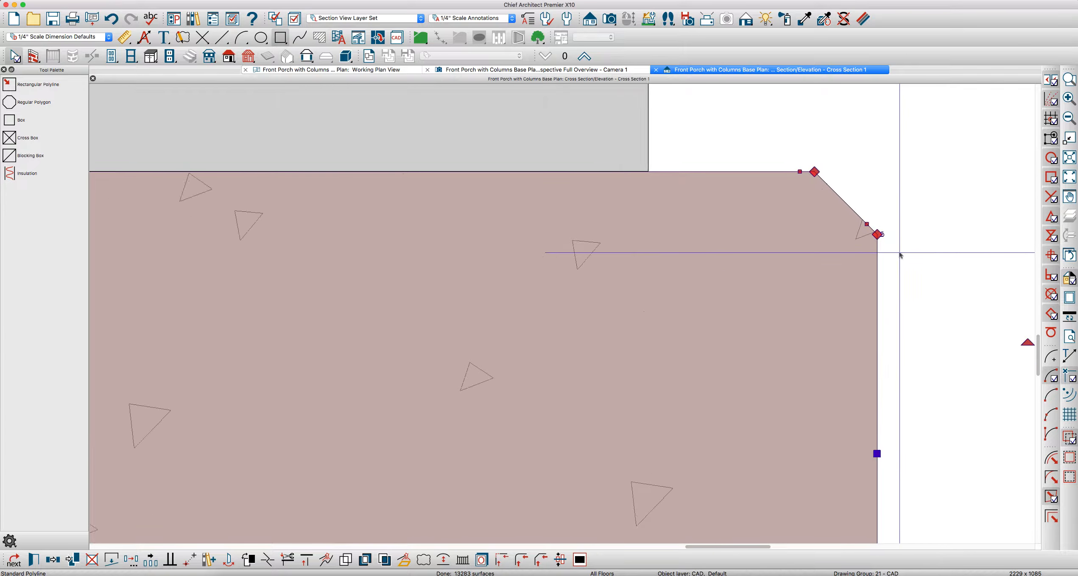
Slope the inner side of the thickened slab edge and extend the concrete polyline to the house wall.
{"action": "scroll", "coordinate": [899, 254], "scroll_direction": "down", "scroll_amount": 3}
{"action": "left_click_drag", "start_coordinate": [497, 316], "coordinate": [243, 320]}
{"action": "scroll", "coordinate": [727, 336], "scroll_direction": "down", "scroll_amount": 4}
{"action": "scroll", "coordinate": [525, 329], "scroll_direction": "down", "scroll_amount": 3}
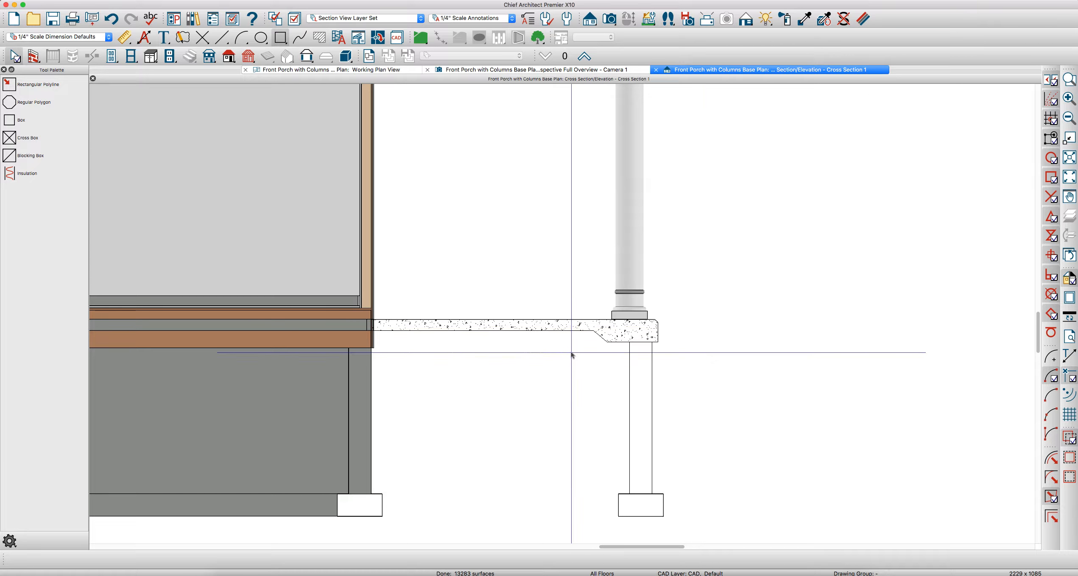
{"action": "scroll", "coordinate": [602, 341], "scroll_direction": "up", "scroll_amount": 2}
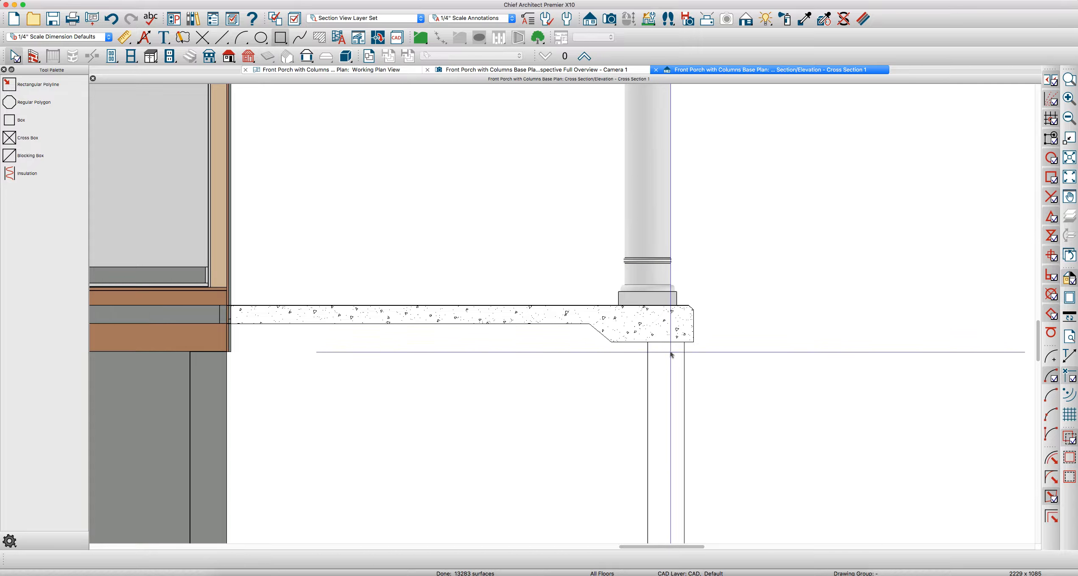
{"action": "scroll", "coordinate": [671, 356], "scroll_direction": "down", "scroll_amount": 2}
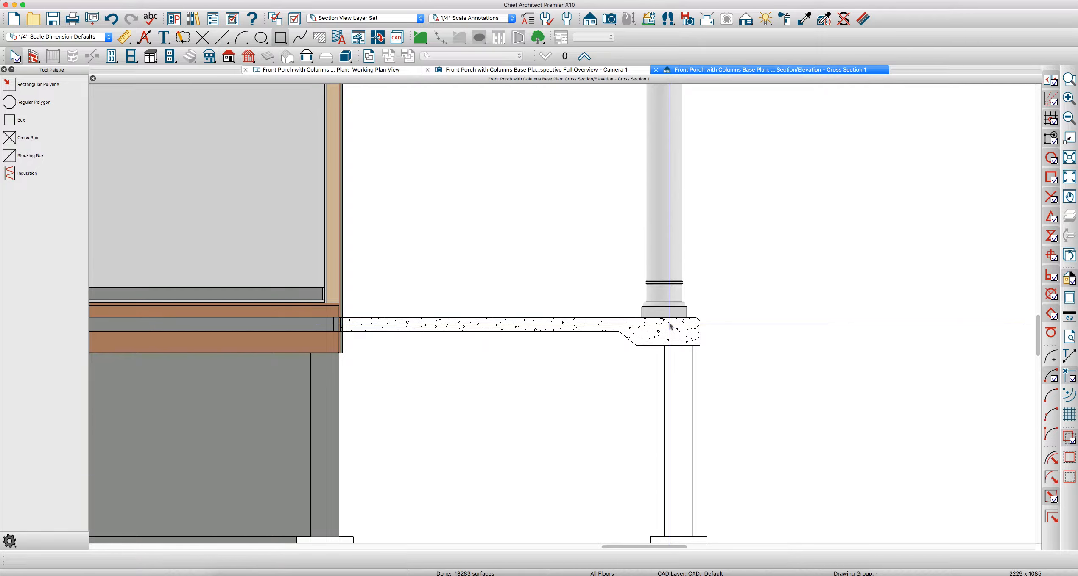
Make the three porch foundation walls on floor 0 pony walls, with 8" Concrete+BRICK as the upper wall type.
{"action": "left_click", "coordinate": [570, 72]}
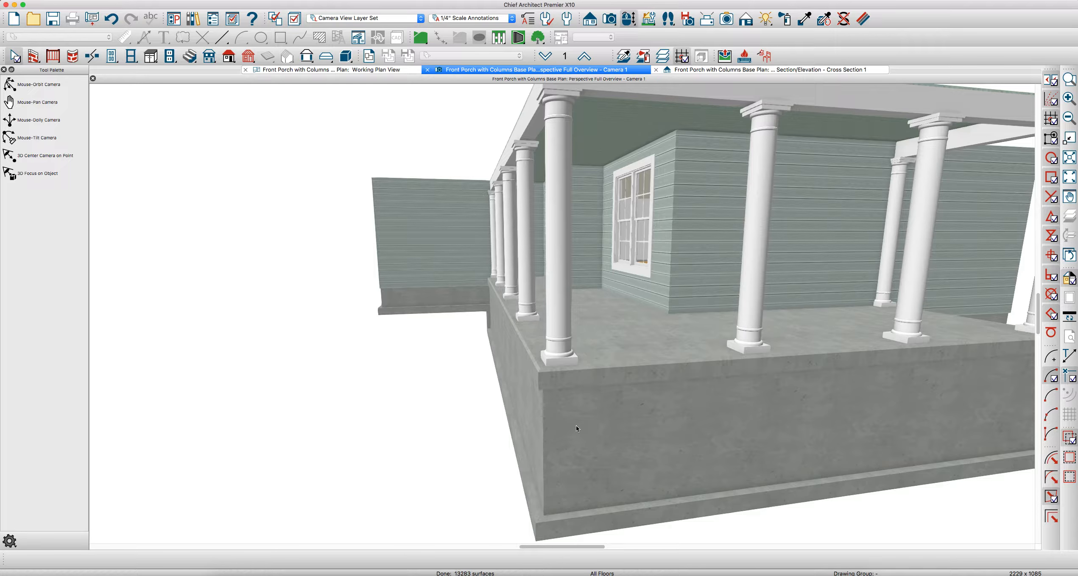
{"action": "left_click", "coordinate": [376, 69]}
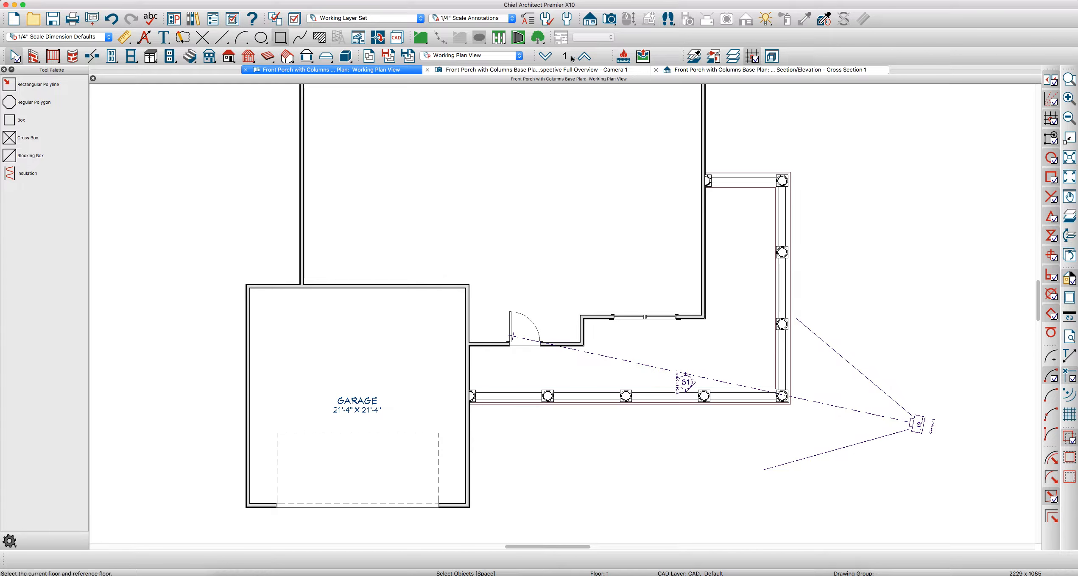
{"action": "left_click", "coordinate": [549, 58]}
{"action": "left_click", "coordinate": [693, 402]}
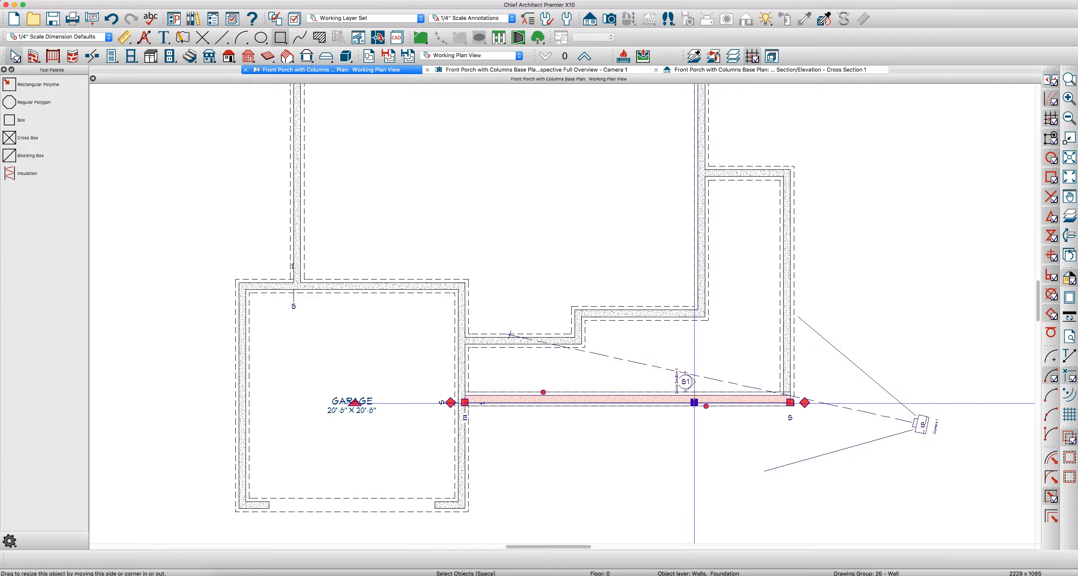
{"action": "left_click", "coordinate": [784, 352], "text": "shift"}
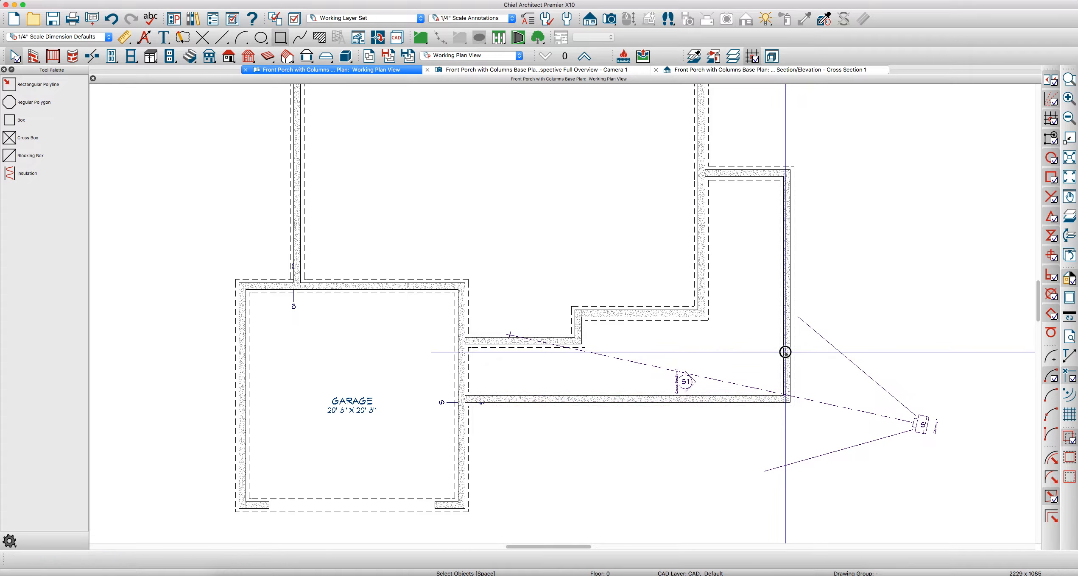
{"action": "left_click", "coordinate": [746, 176], "text": "shift"}
{"action": "double_click", "coordinate": [744, 178]}
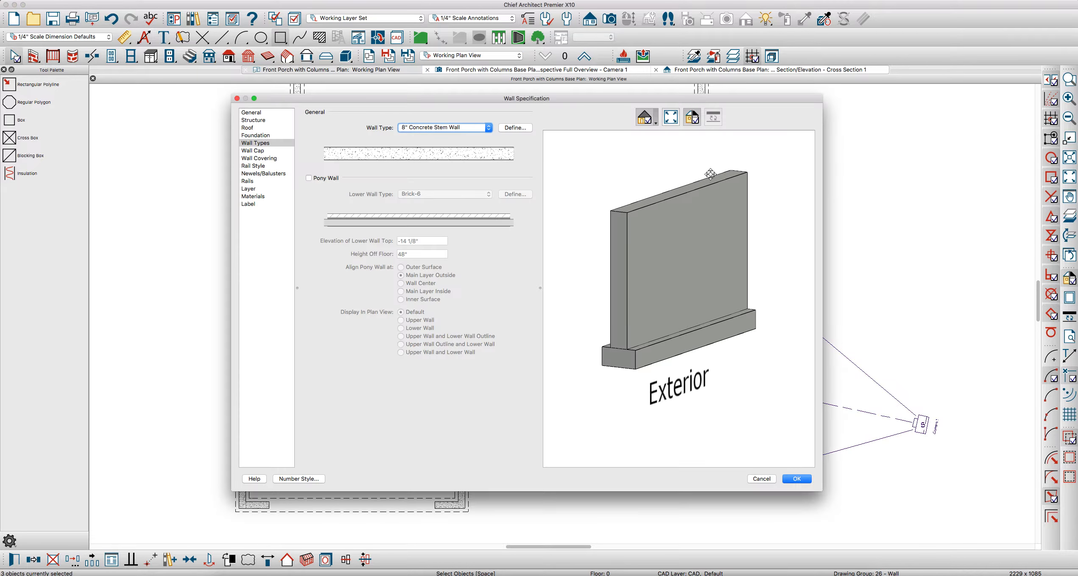
{"action": "left_click", "coordinate": [334, 178]}
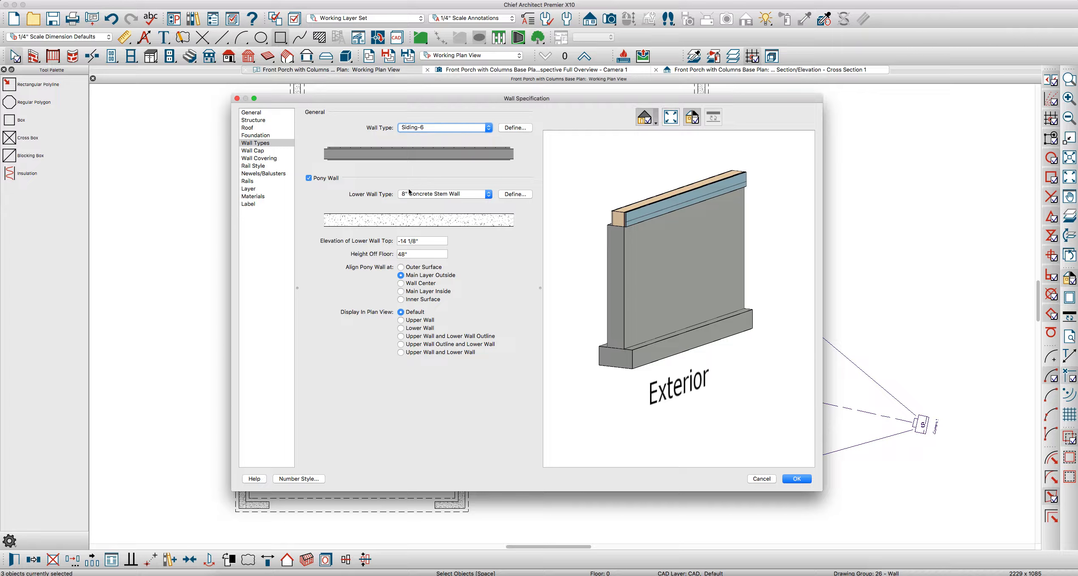
{"action": "left_click", "coordinate": [436, 129]}
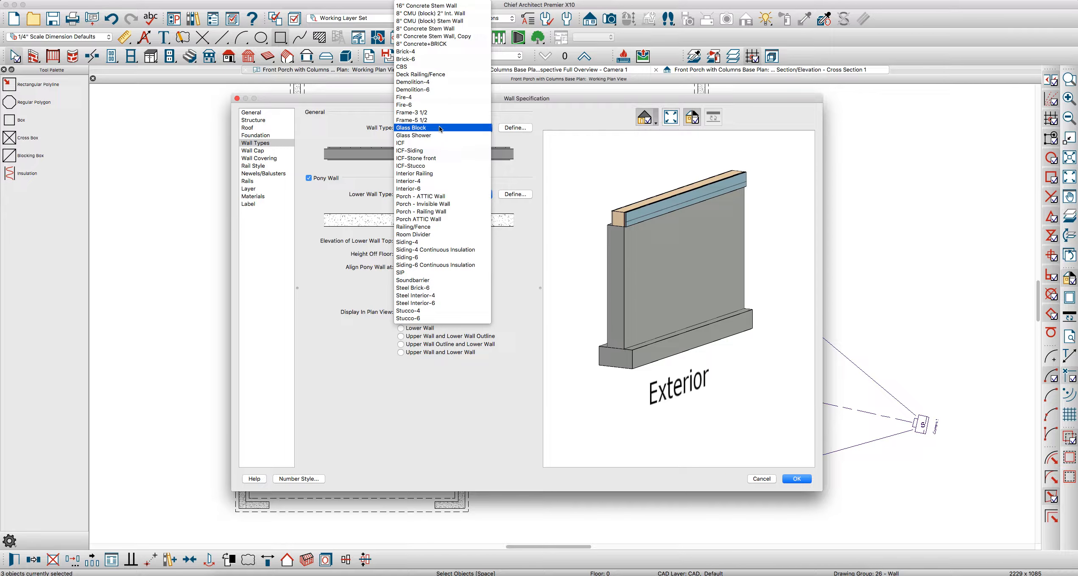
{"action": "left_click", "coordinate": [441, 44]}
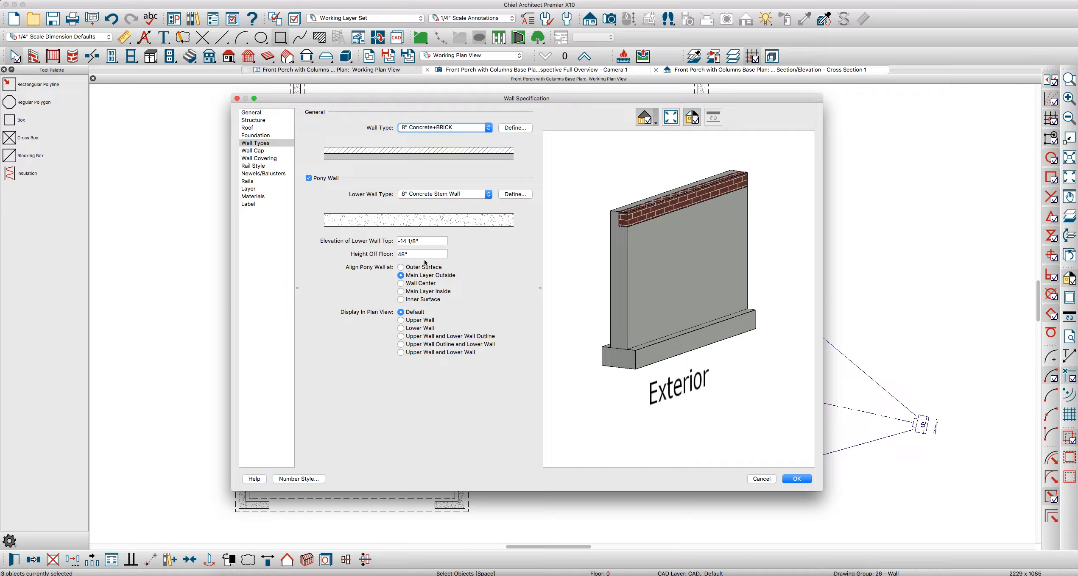
Set the lower wall height off floor of the porch pony walls to 24".
{"action": "type", "text": "24"}
{"action": "key", "text": "Tab"}
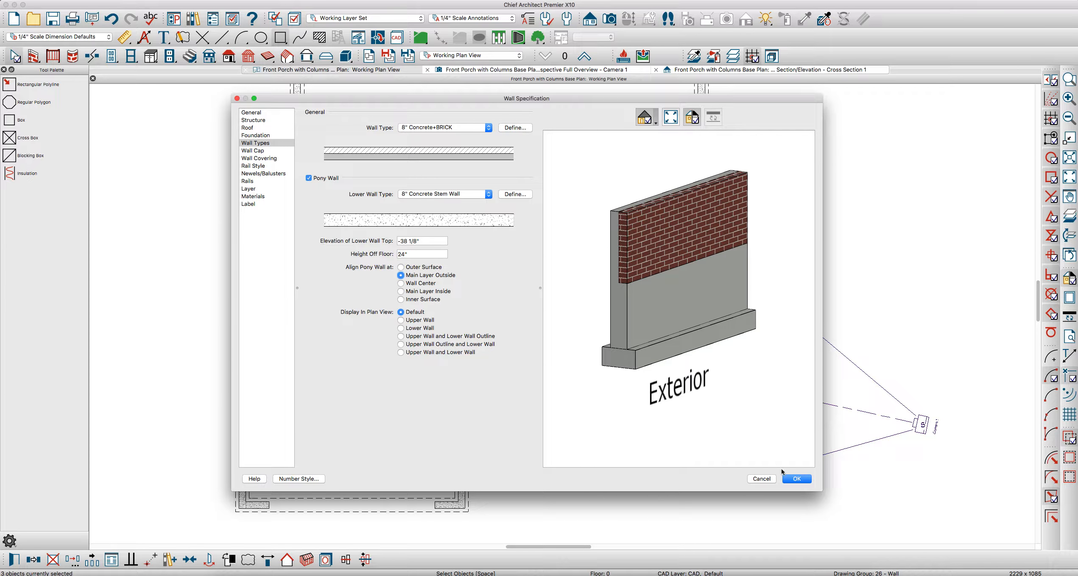
{"action": "left_click", "coordinate": [801, 479]}
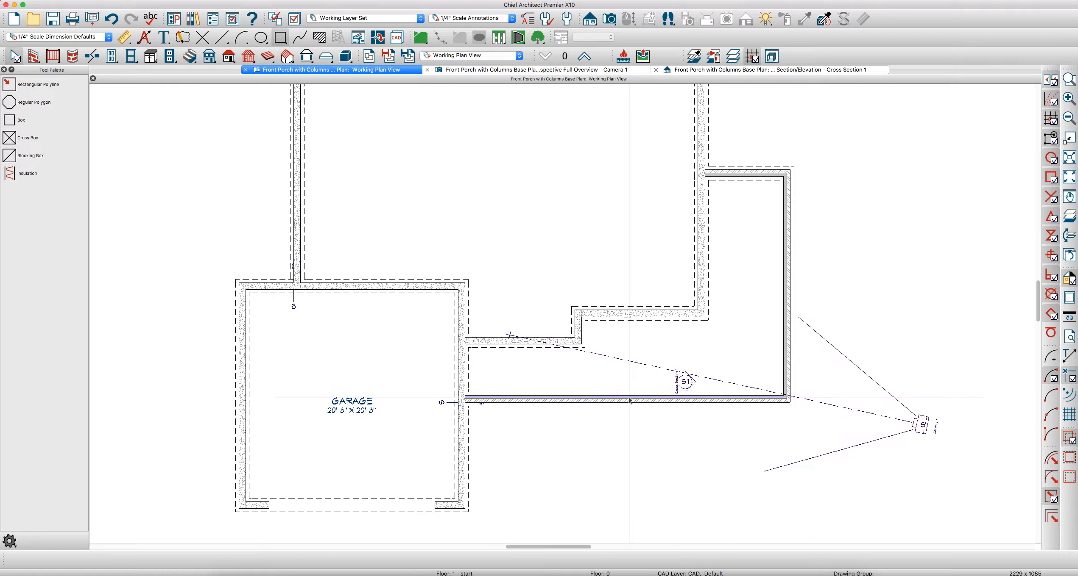
Examine the brick portion of the porch foundation walls from outside in the perspective overview.
{"action": "left_click", "coordinate": [622, 70]}
{"action": "left_click_drag", "start_coordinate": [618, 363], "coordinate": [622, 206]}
{"action": "key", "text": "space"}
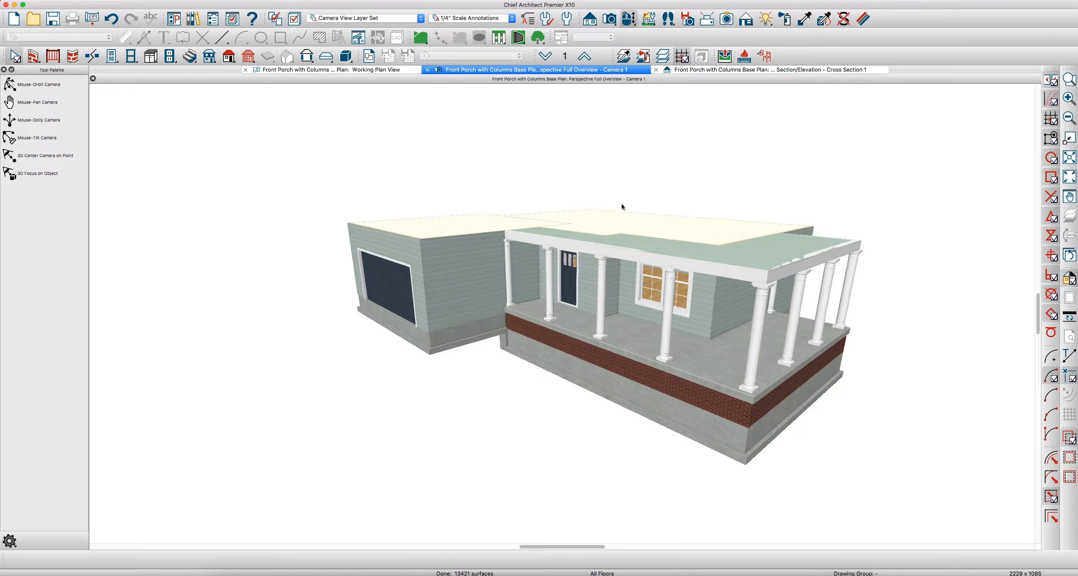
Close the perspective camera view and tile the cross section and the working plan side by side.
{"action": "left_click", "coordinate": [739, 71]}
{"action": "left_click", "coordinate": [431, 70]}
{"action": "left_click", "coordinate": [428, 70]}
{"action": "scroll", "coordinate": [728, 316], "scroll_direction": "down", "scroll_amount": 2}
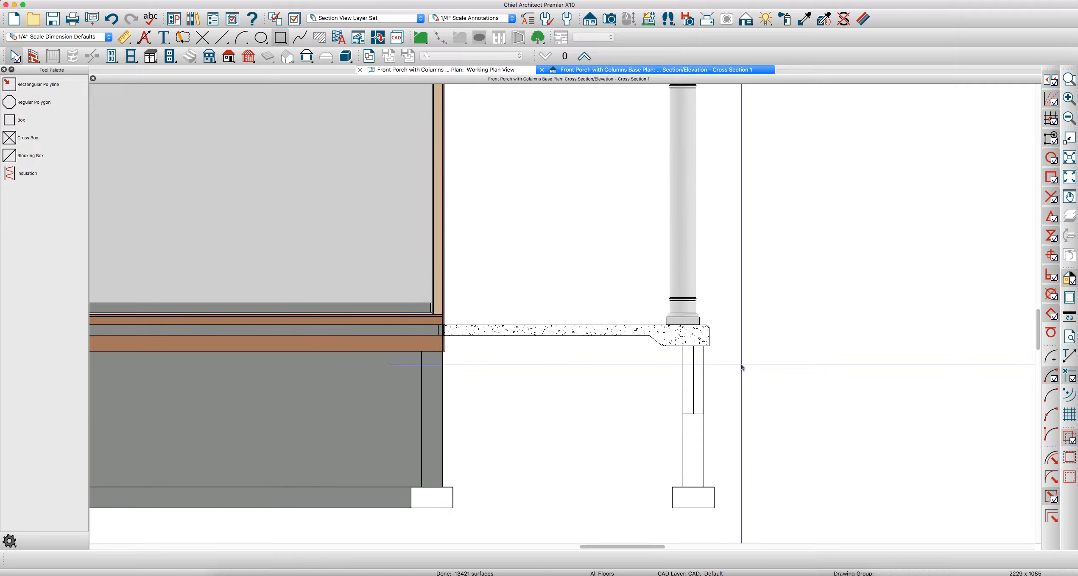
{"action": "key", "text": "shift+t"}
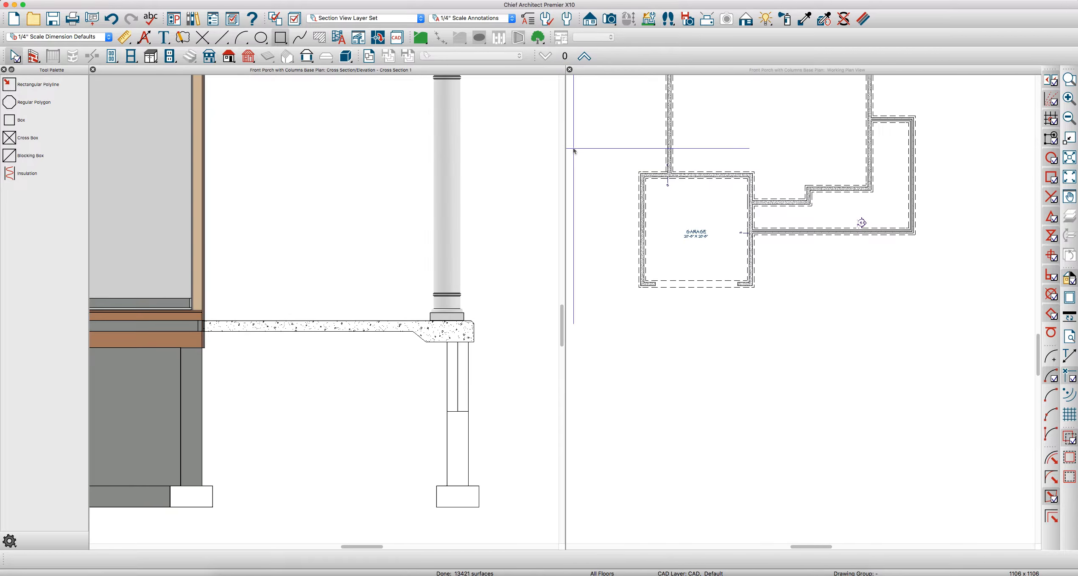
{"action": "scroll", "coordinate": [762, 331], "scroll_direction": "down", "scroll_amount": 2}
{"action": "scroll", "coordinate": [774, 168], "scroll_direction": "up", "scroll_amount": 1}
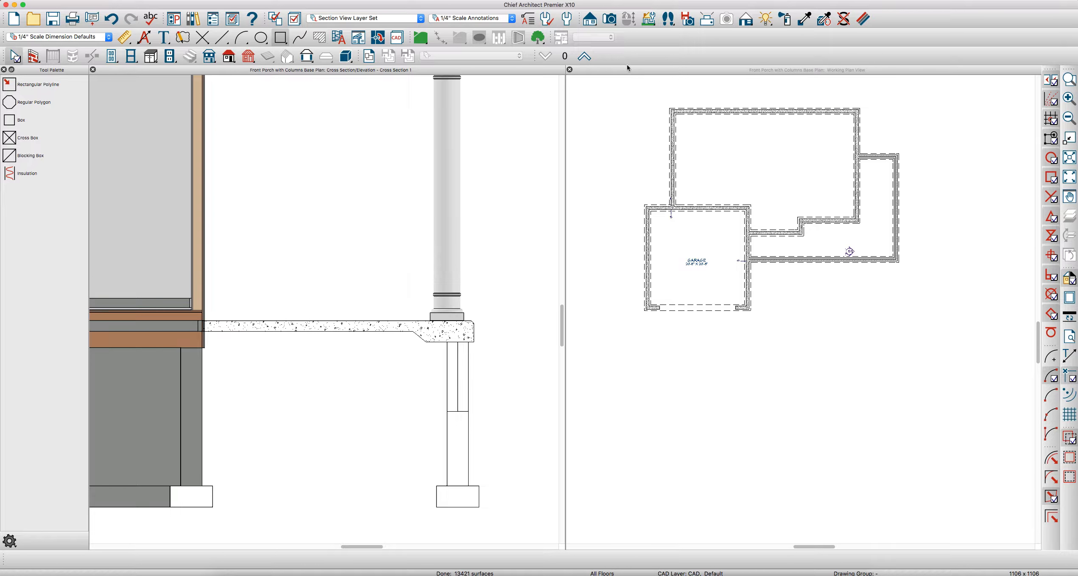
Draw a small roof plane on floor 1 over the front porch beam, with its baseline along the beam and crossing the section line.
{"action": "left_click", "coordinate": [583, 57]}
{"action": "scroll", "coordinate": [925, 300], "scroll_direction": "up", "scroll_amount": 5}
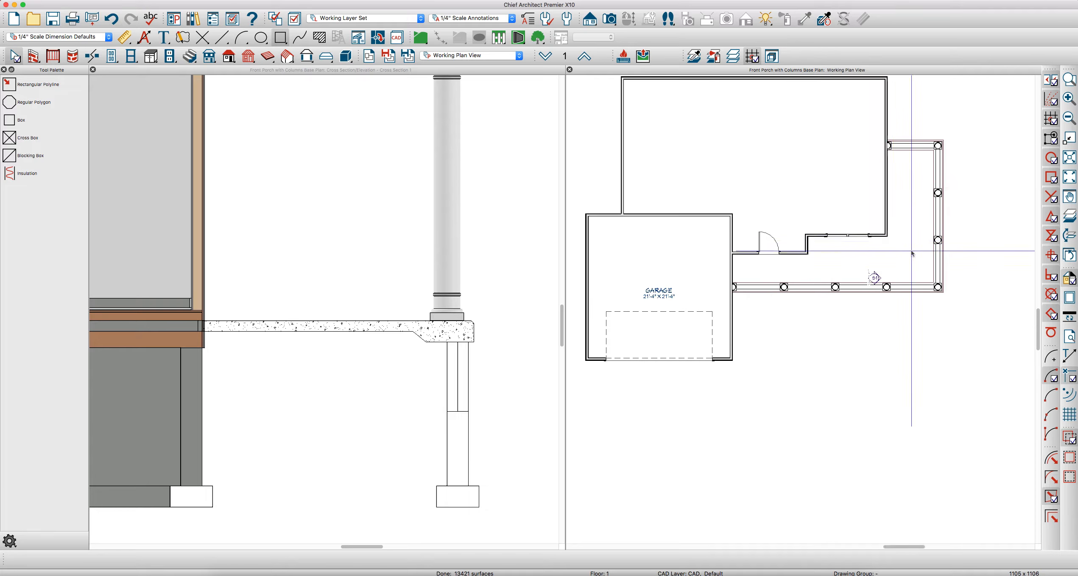
{"action": "scroll", "coordinate": [827, 337], "scroll_direction": "up", "scroll_amount": 3}
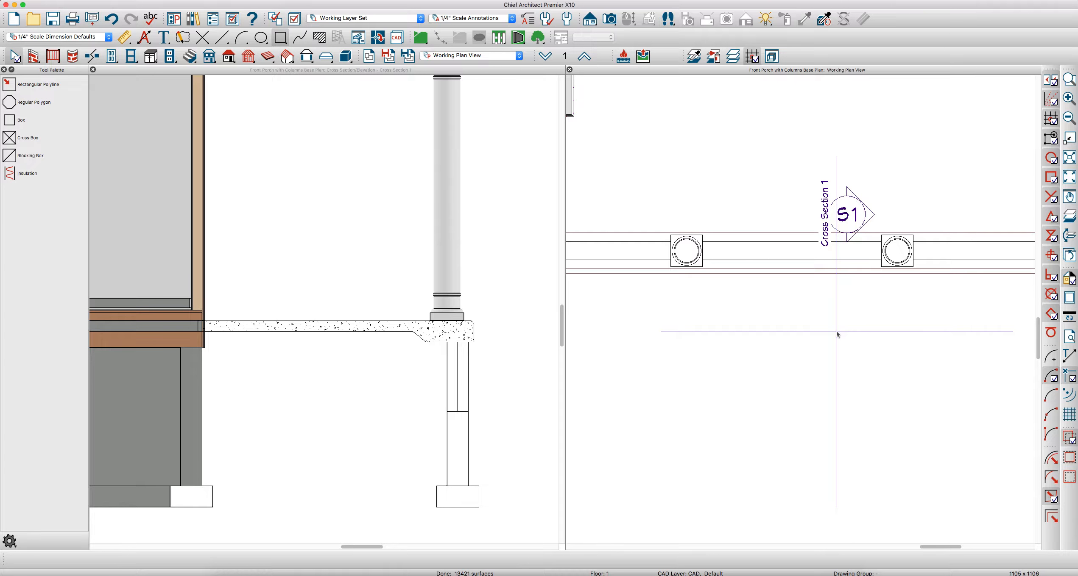
{"action": "key", "text": "r"}
{"action": "left_click_drag", "start_coordinate": [737, 260], "coordinate": [980, 249]}
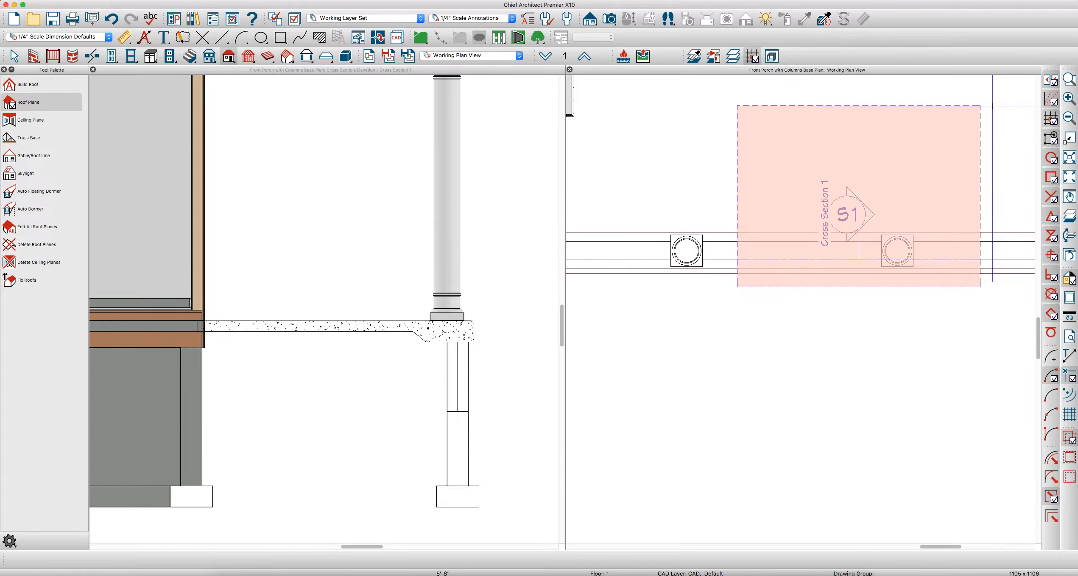
{"action": "left_click", "coordinate": [992, 106]}
{"action": "scroll", "coordinate": [720, 290], "scroll_direction": "down", "scroll_amount": 5}
{"action": "scroll", "coordinate": [831, 300], "scroll_direction": "up", "scroll_amount": 2}
{"action": "key", "text": "space"}
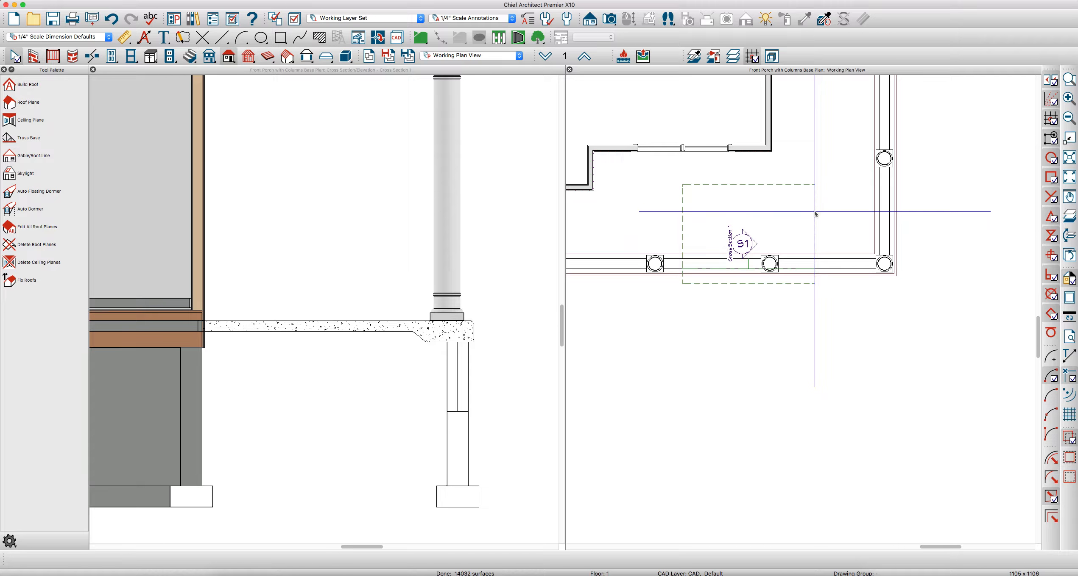
Replace the roof plane's frieze molding profile with CA-001.
{"action": "double_click", "coordinate": [814, 213]}
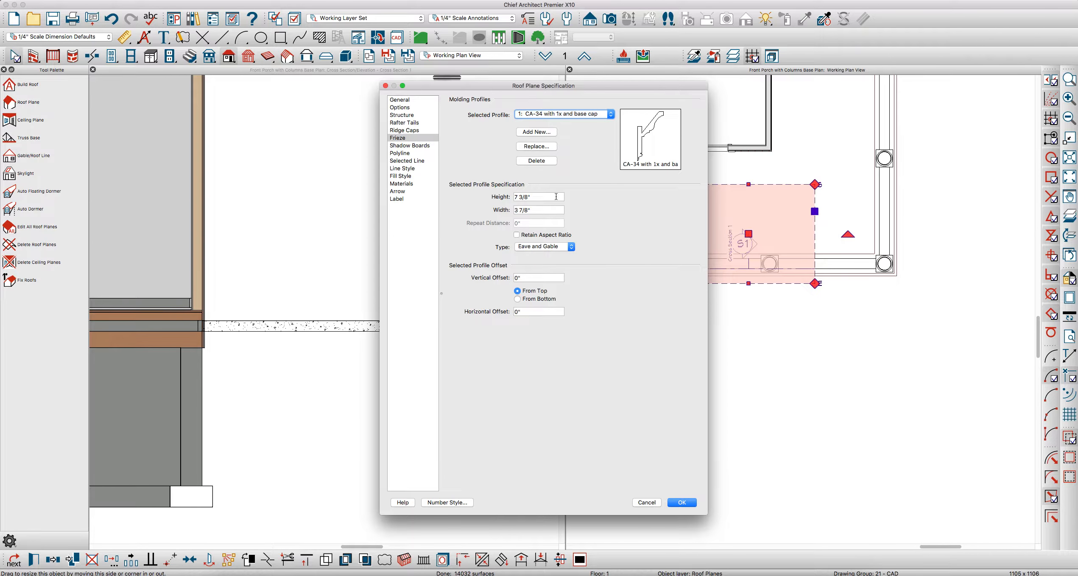
{"action": "left_click", "coordinate": [543, 161]}
{"action": "left_click", "coordinate": [536, 132]}
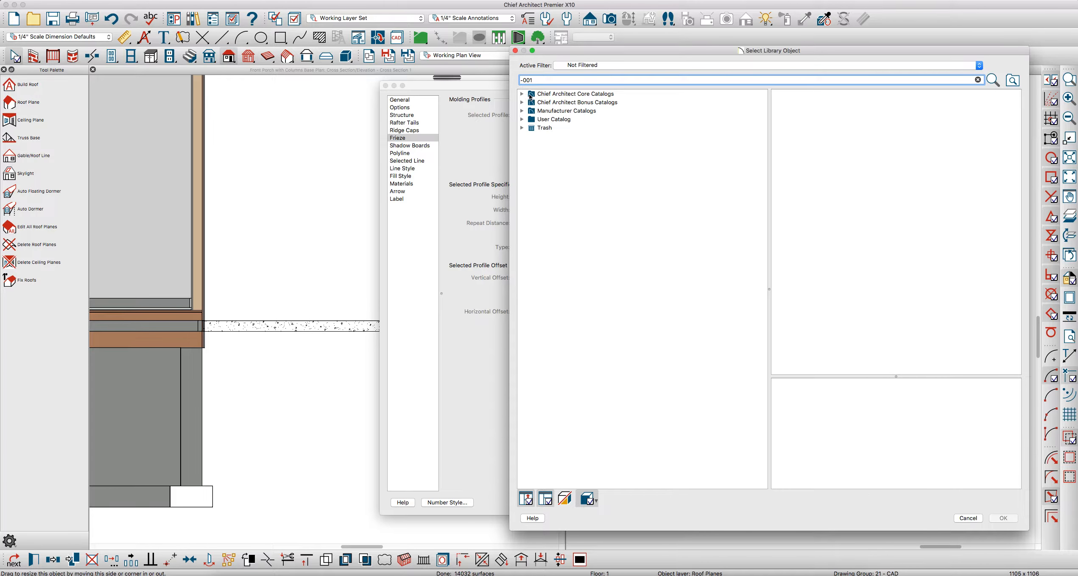
{"action": "left_click", "coordinate": [537, 99]}
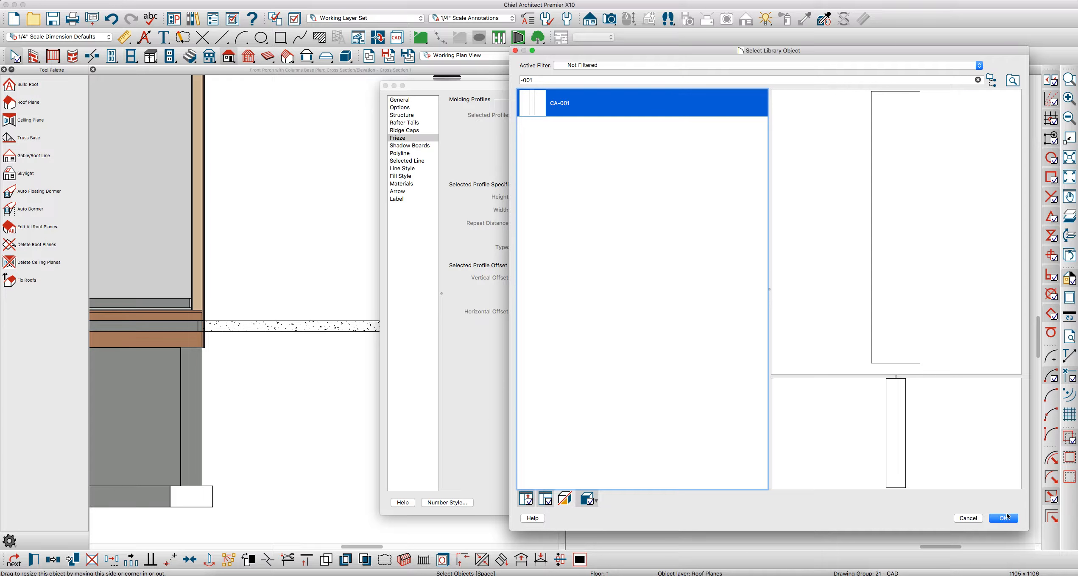
{"action": "left_click", "coordinate": [1004, 518]}
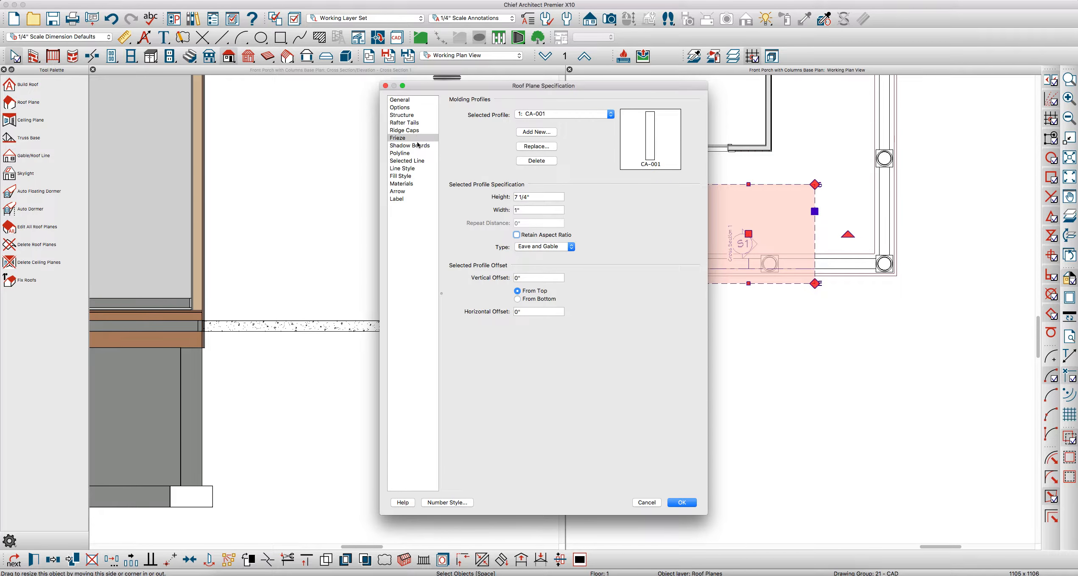
Lock the roof plane's pitch and enter a new fascia top height.
{"action": "left_click", "coordinate": [399, 108]}
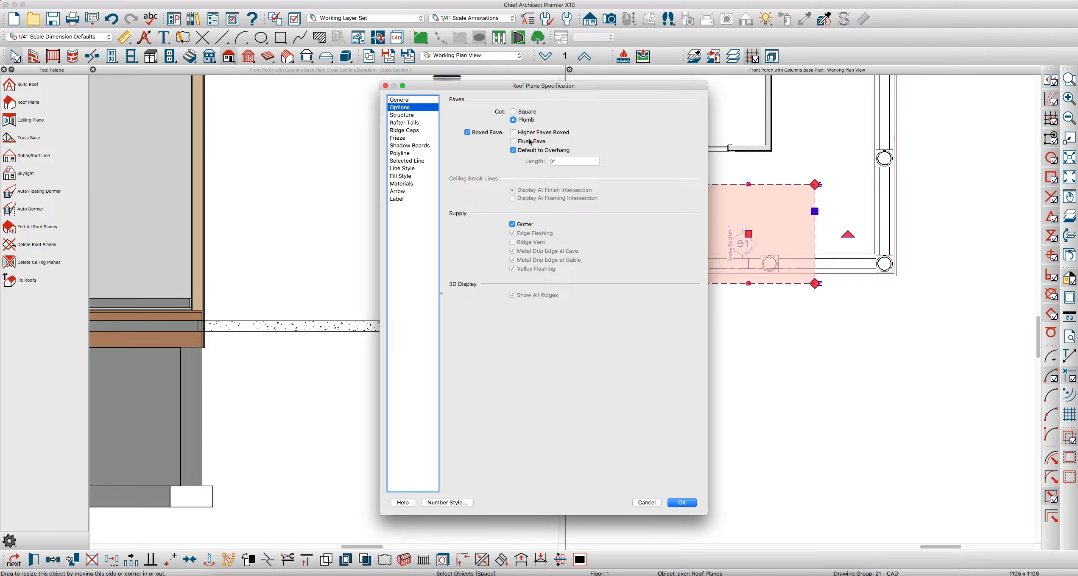
{"action": "left_click", "coordinate": [405, 101]}
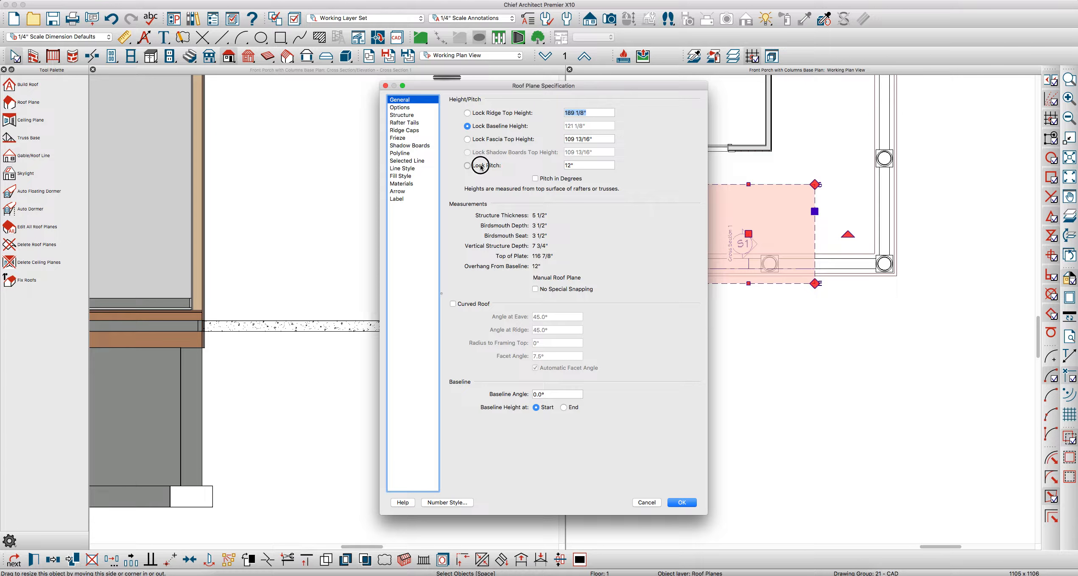
{"action": "left_click", "coordinate": [602, 140]}
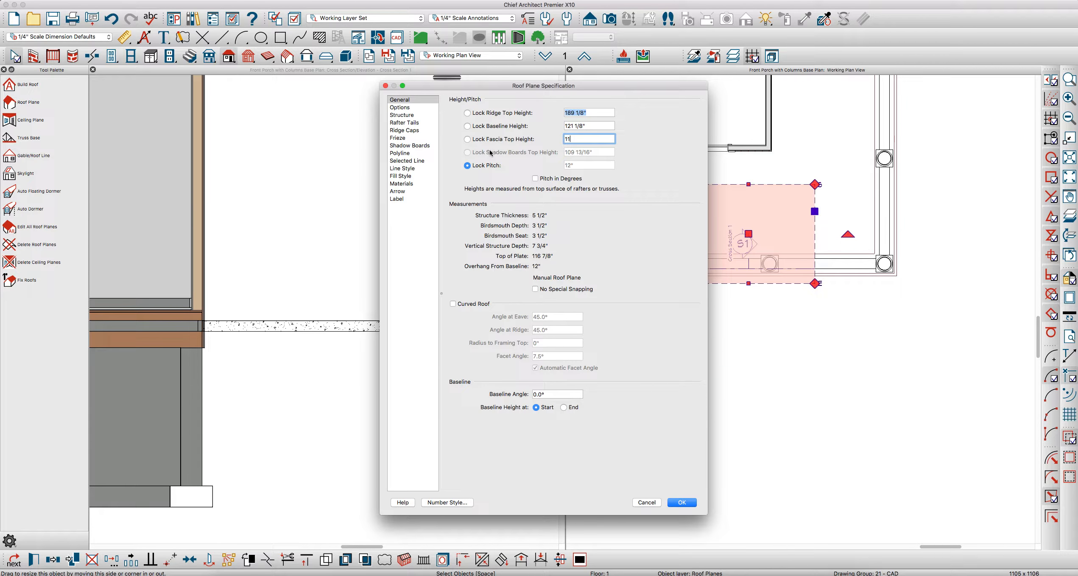
{"action": "left_click", "coordinate": [680, 504]}
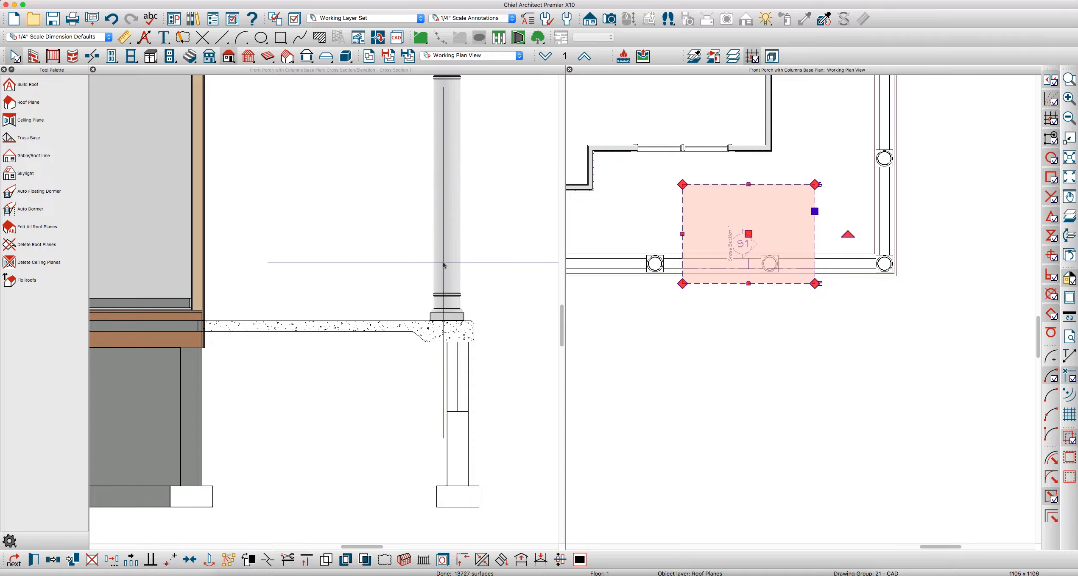
Raise the porch roof plane 12" in Z, using the cross section at the top of the column as reference.
{"action": "left_click", "coordinate": [457, 451]}
{"action": "left_click_drag", "start_coordinate": [439, 319], "coordinate": [439, 487]}
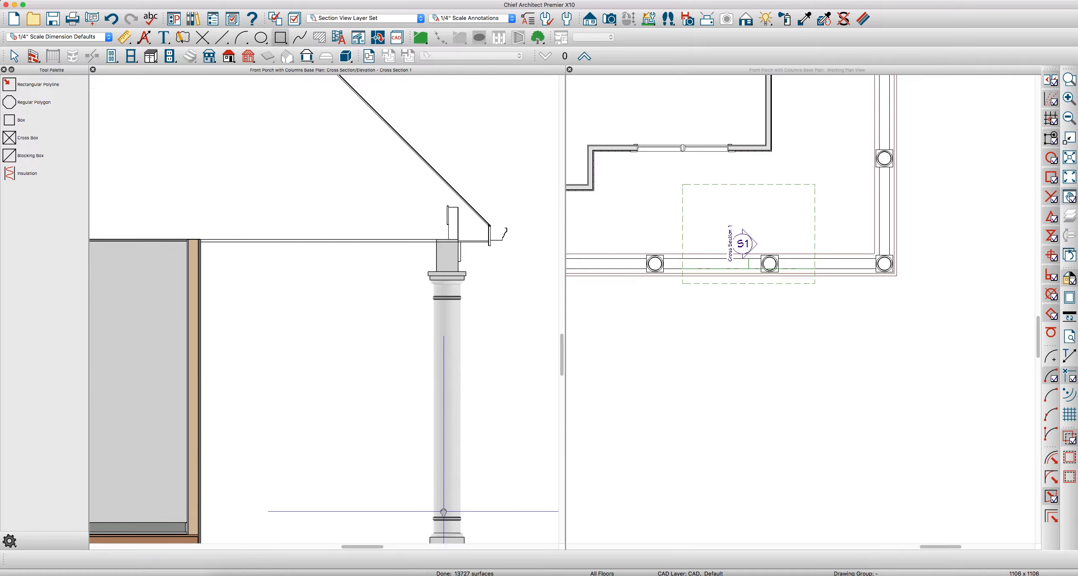
{"action": "key", "text": "Escape"}
{"action": "scroll", "coordinate": [479, 272], "scroll_direction": "up", "scroll_amount": 3}
{"action": "scroll", "coordinate": [474, 248], "scroll_direction": "up", "scroll_amount": 2}
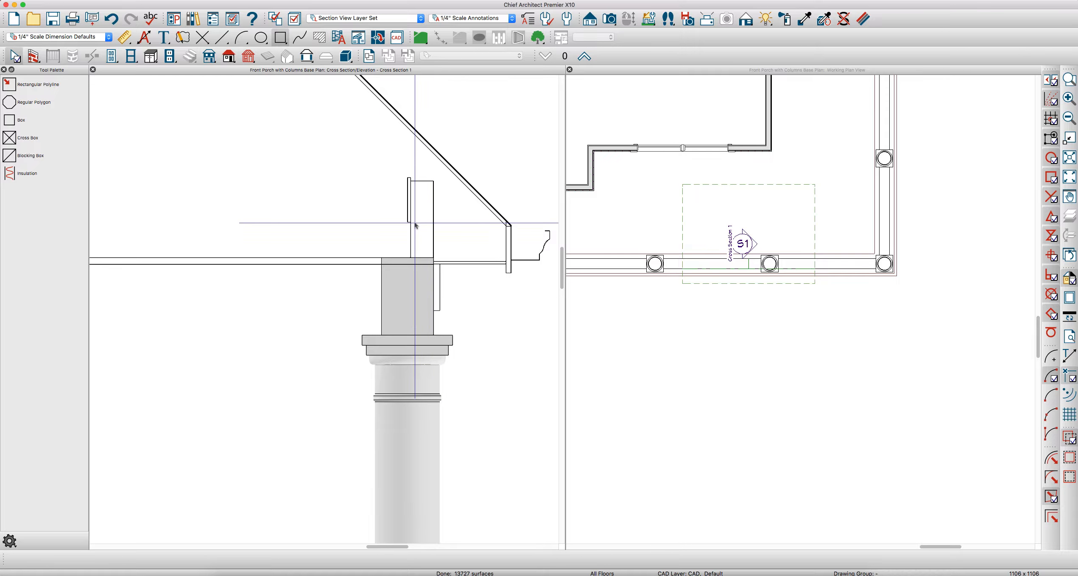
{"action": "left_click", "coordinate": [703, 283]}
{"action": "key", "text": "super+t"}
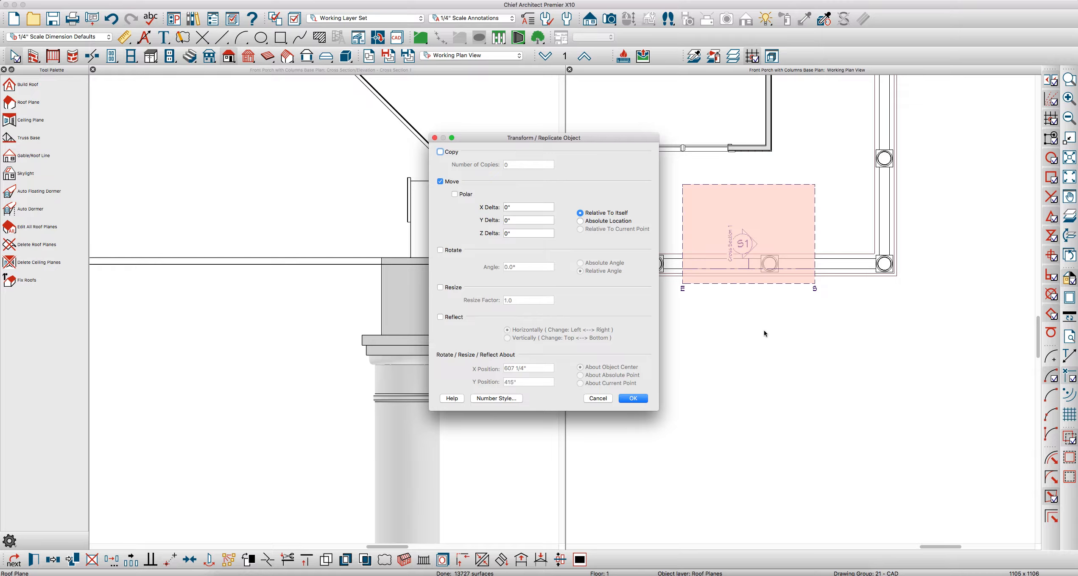
{"action": "type", "text": "12"}
{"action": "key", "text": "Return"}
{"action": "left_click", "coordinate": [448, 254]}
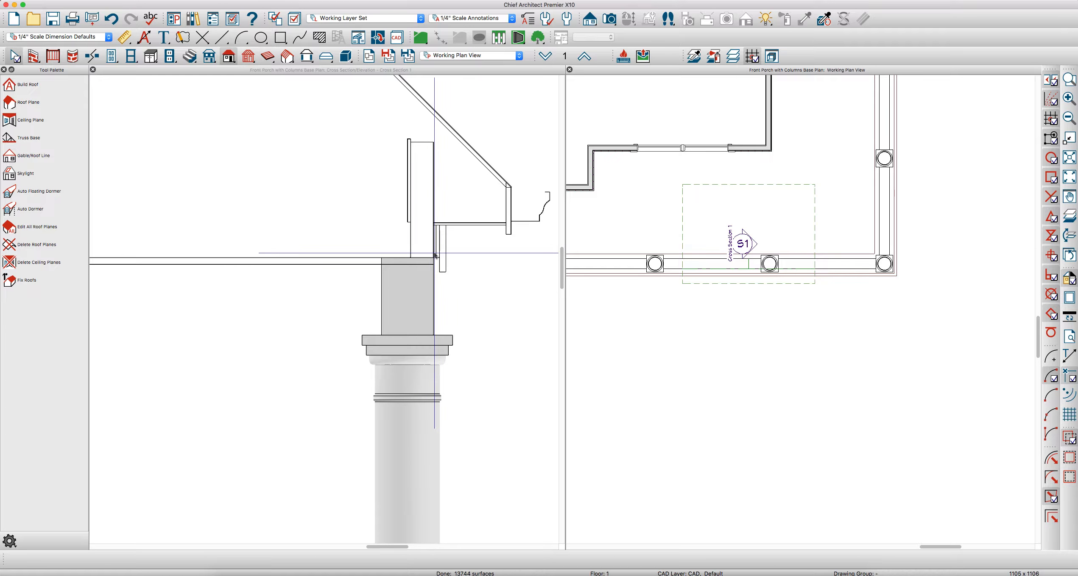
Examine the frieze and beam in cross section, and identify the attic wall above the porch beam on floor 2.
{"action": "scroll", "coordinate": [435, 254], "scroll_direction": "up", "scroll_amount": 4}
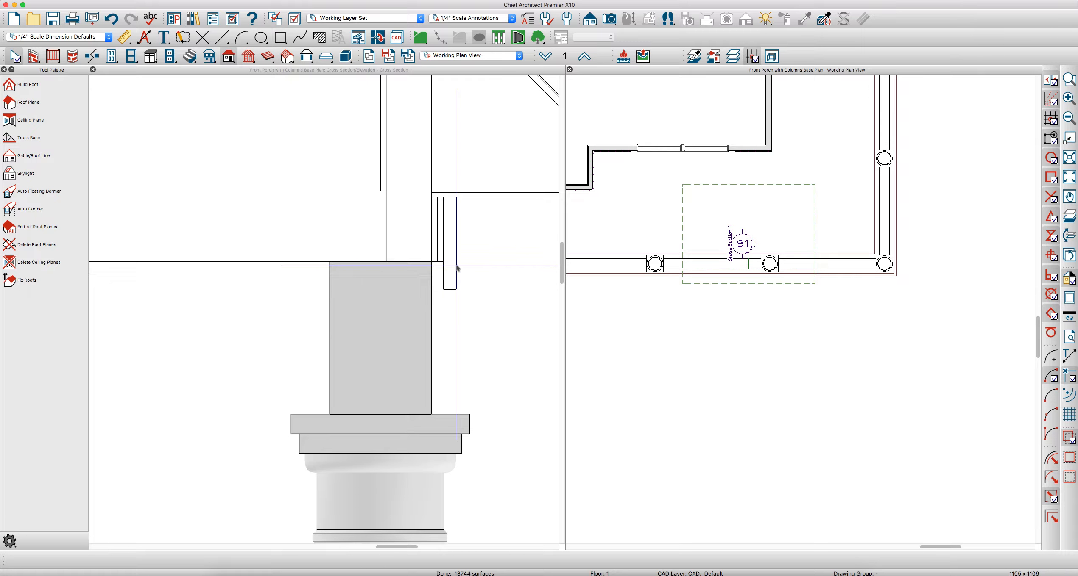
{"action": "scroll", "coordinate": [461, 312], "scroll_direction": "down", "scroll_amount": 1}
{"action": "scroll", "coordinate": [462, 312], "scroll_direction": "down", "scroll_amount": 2}
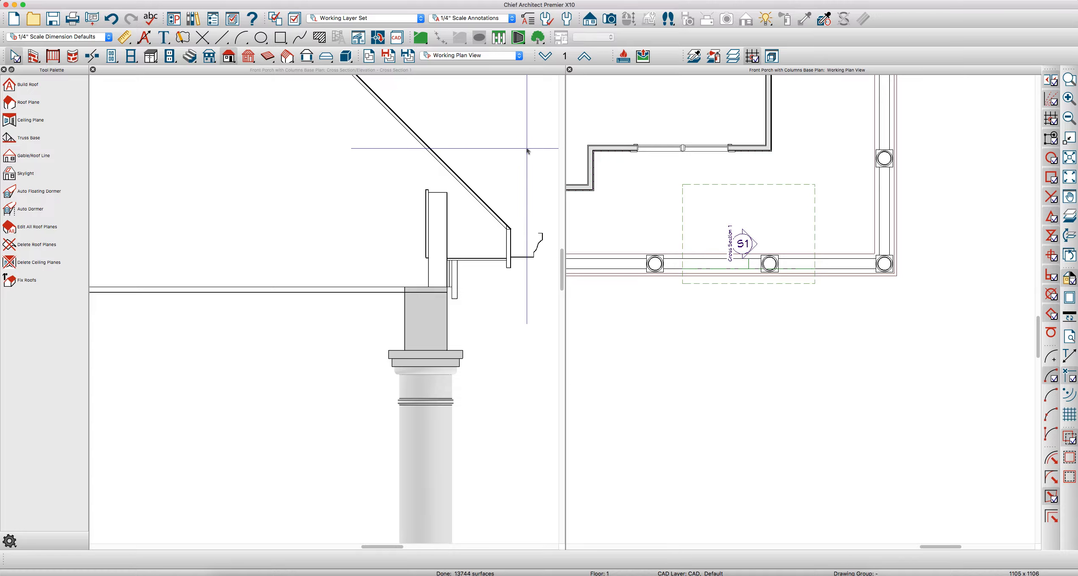
{"action": "left_click", "coordinate": [702, 88]}
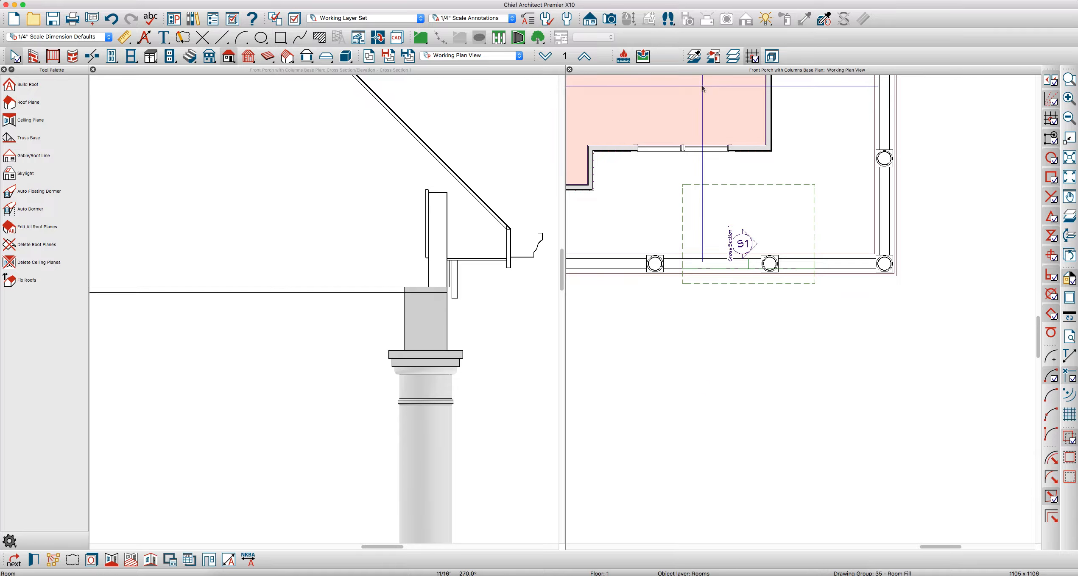
{"action": "left_click", "coordinate": [587, 58]}
{"action": "left_click", "coordinate": [709, 267]}
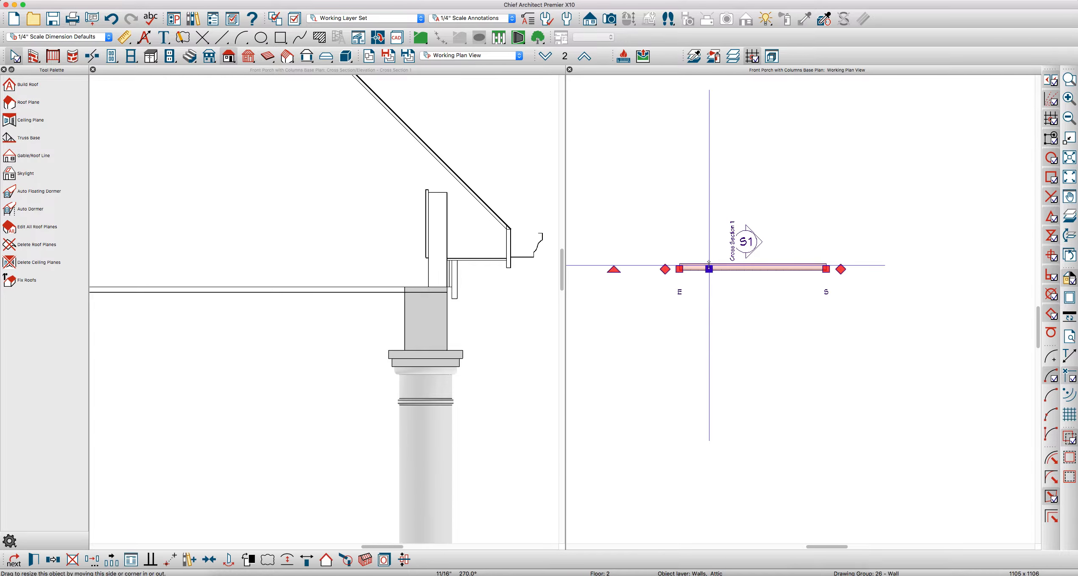
{"action": "key", "text": "Escape"}
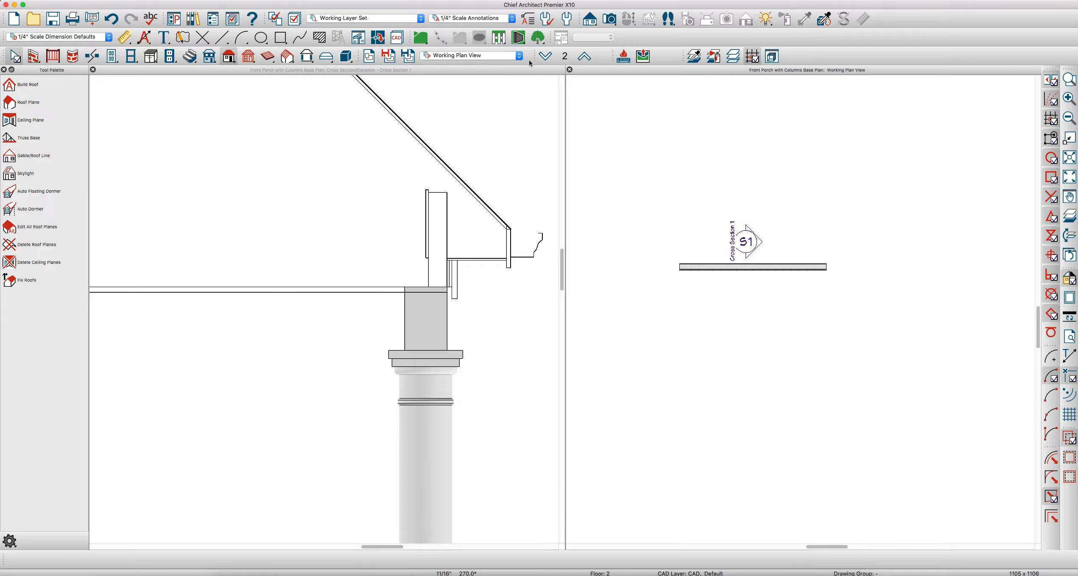
On floor 1, replace the porch roof plane's frieze molding profile with the library profile "CA-34 with 1x and base cap".
{"action": "left_click", "coordinate": [546, 57]}
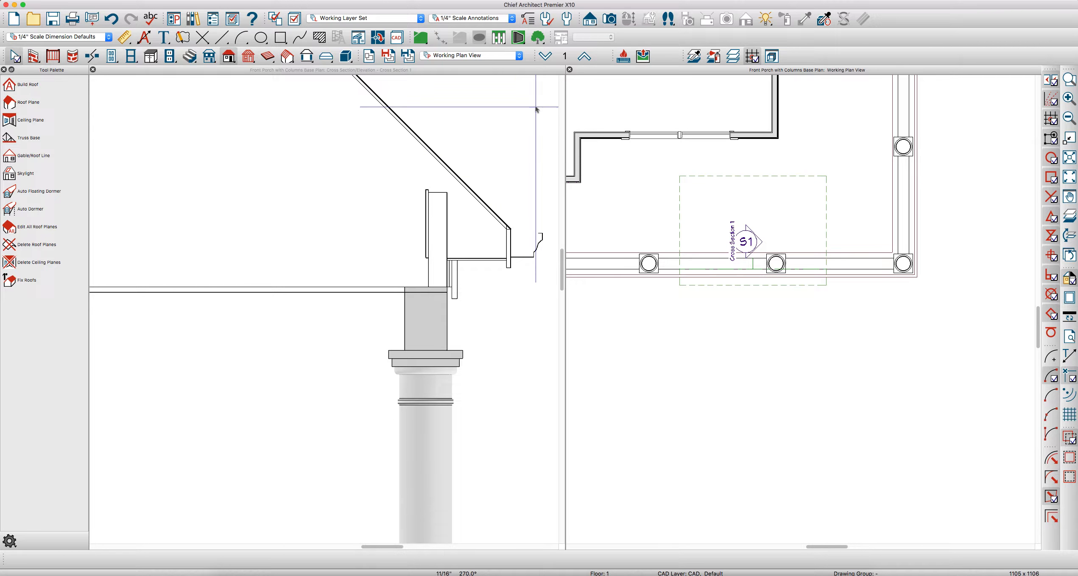
{"action": "double_click", "coordinate": [697, 283]}
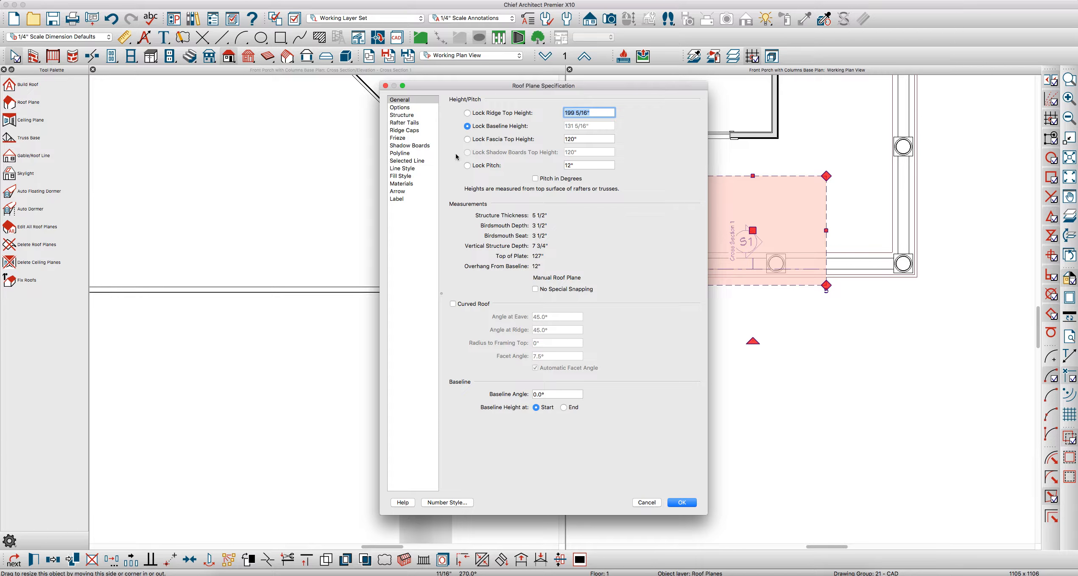
{"action": "left_click", "coordinate": [413, 137]}
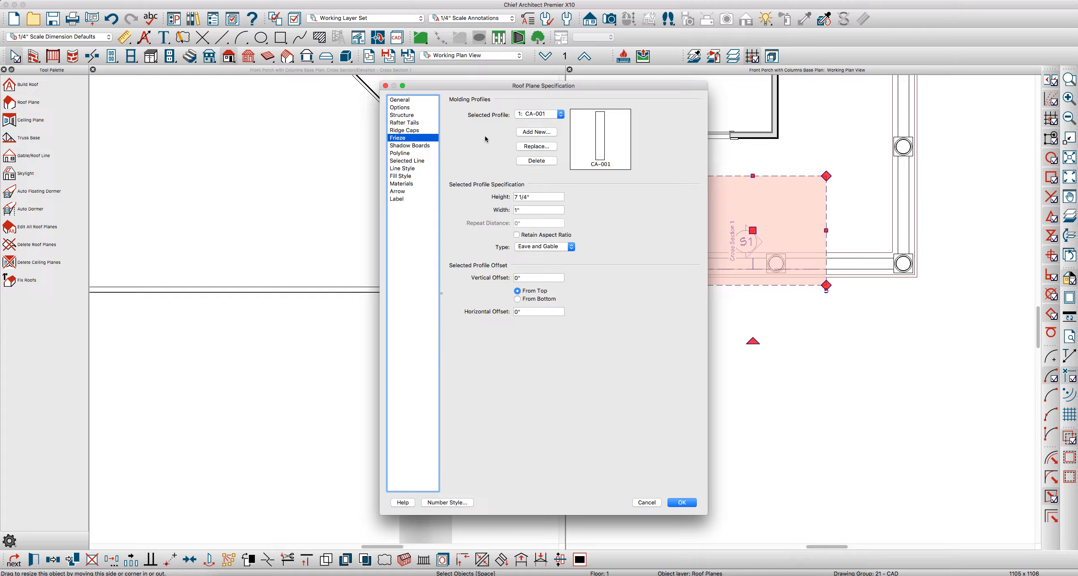
{"action": "left_click", "coordinate": [536, 147]}
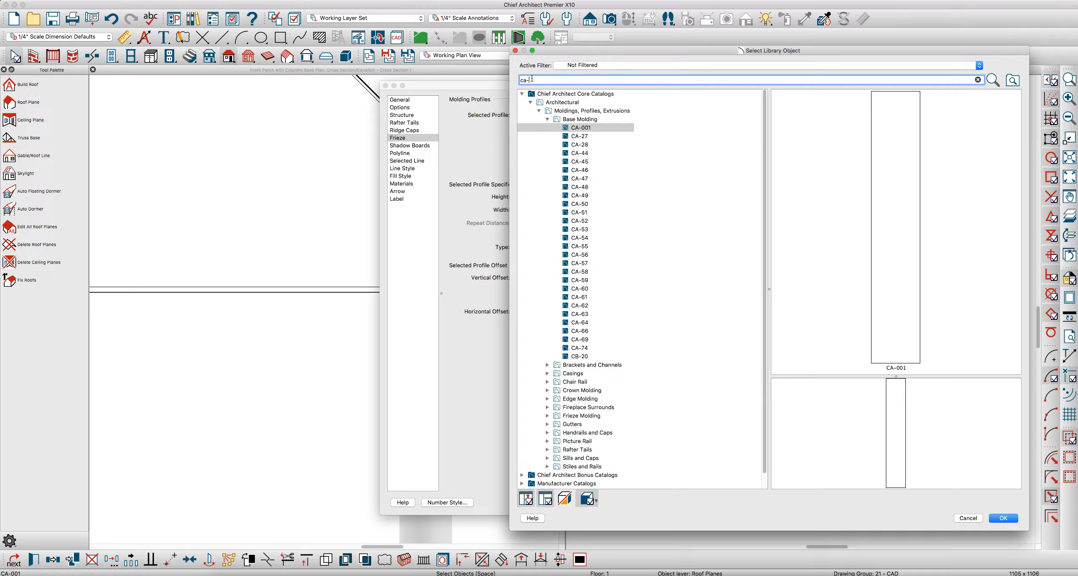
{"action": "key", "text": "Return"}
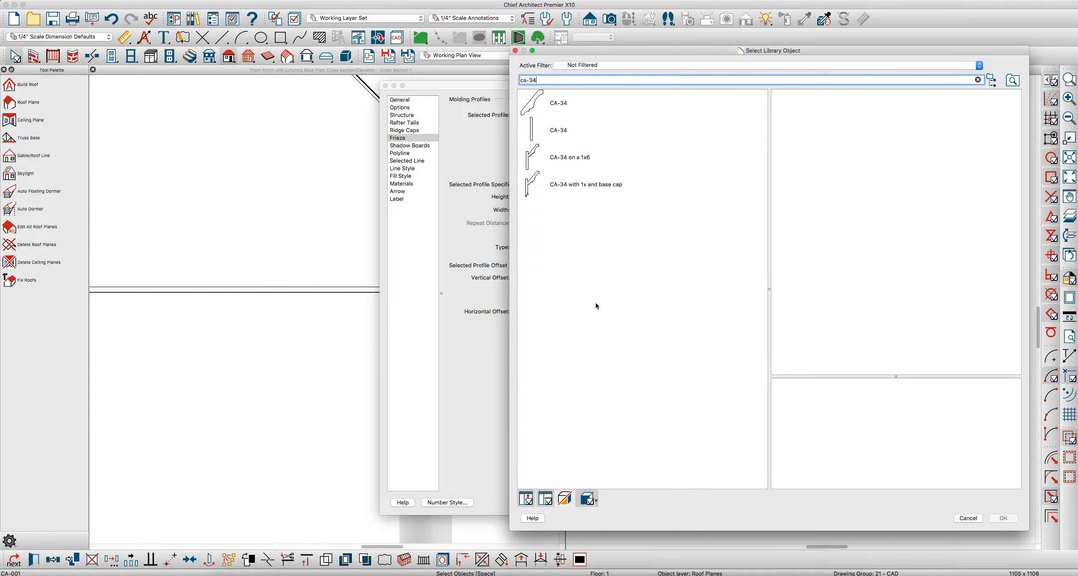
{"action": "left_click", "coordinate": [577, 186]}
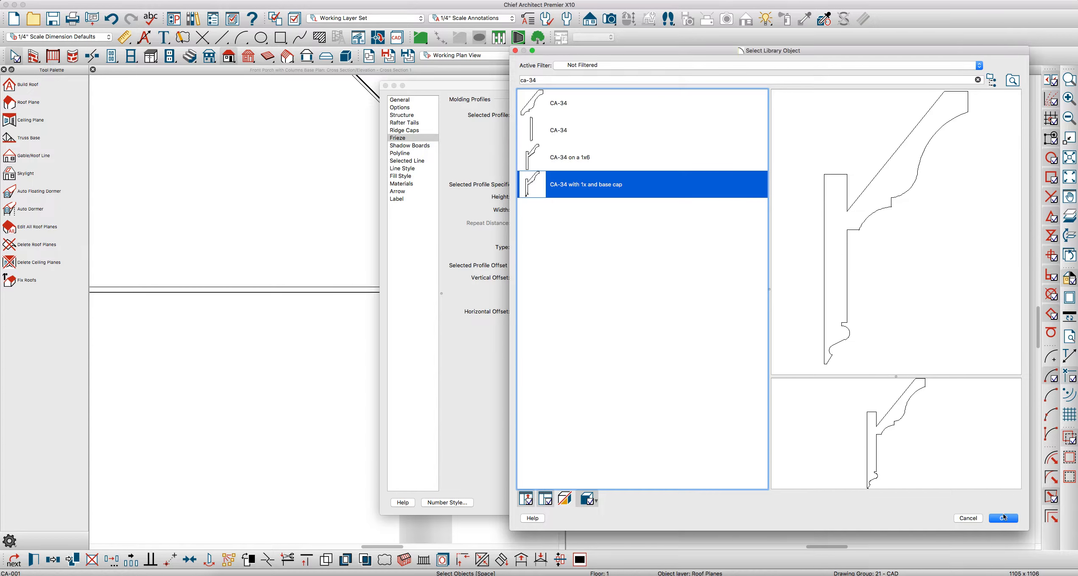
{"action": "left_click", "coordinate": [1003, 518]}
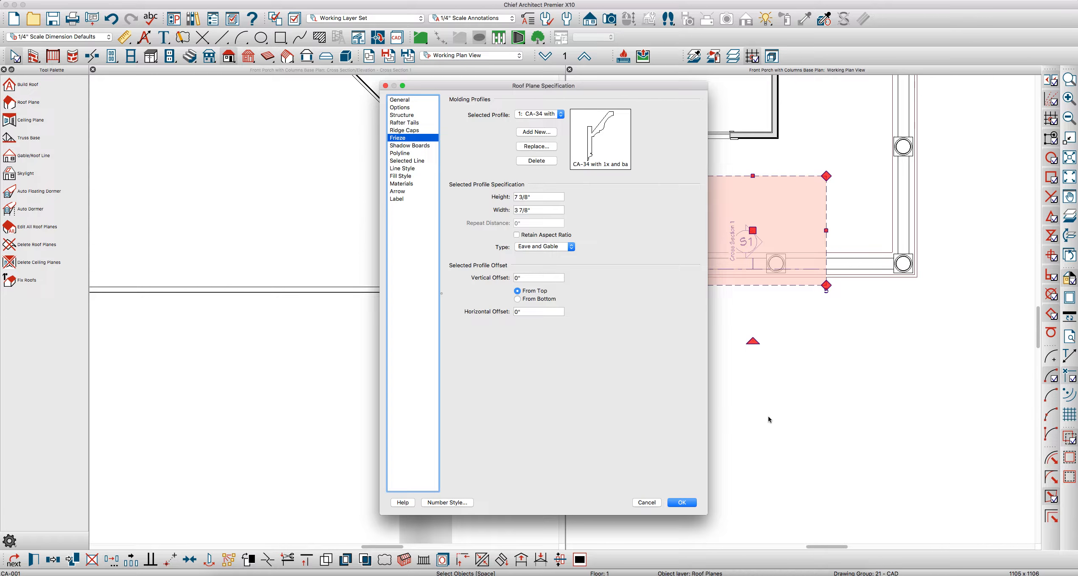
{"action": "left_click", "coordinate": [681, 503]}
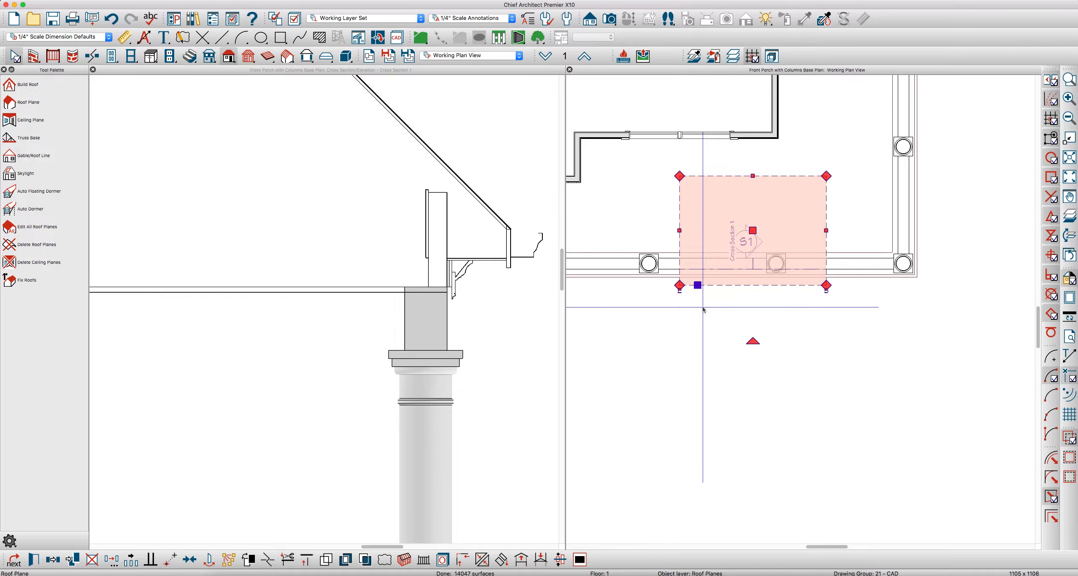
Maximize the plan view and extend the front porch roof plane to the garage wall and back to the house's front wall.
{"action": "double_click", "coordinate": [832, 72]}
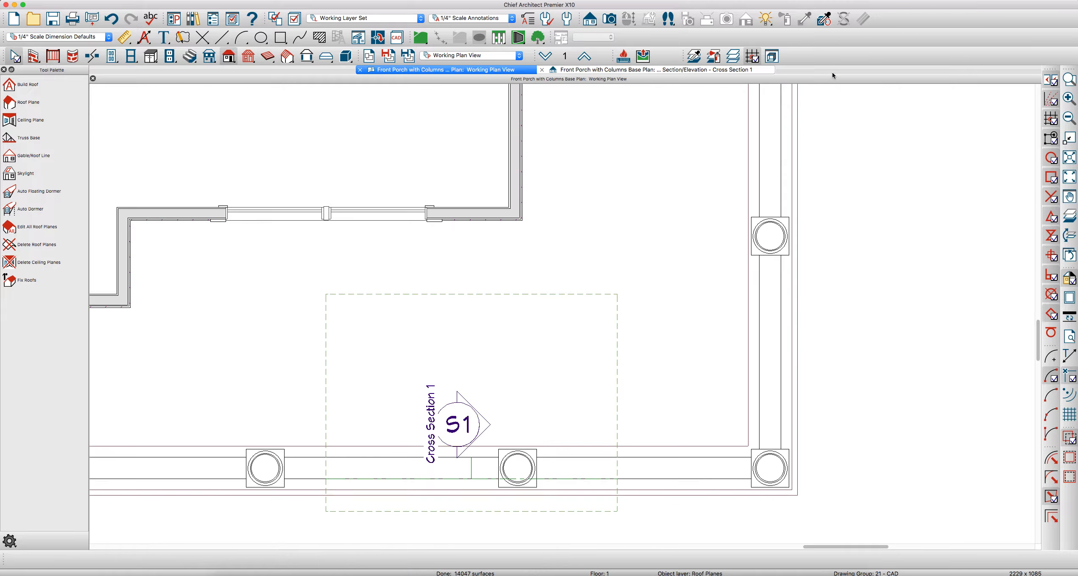
{"action": "scroll", "coordinate": [687, 307], "scroll_direction": "down", "scroll_amount": 5}
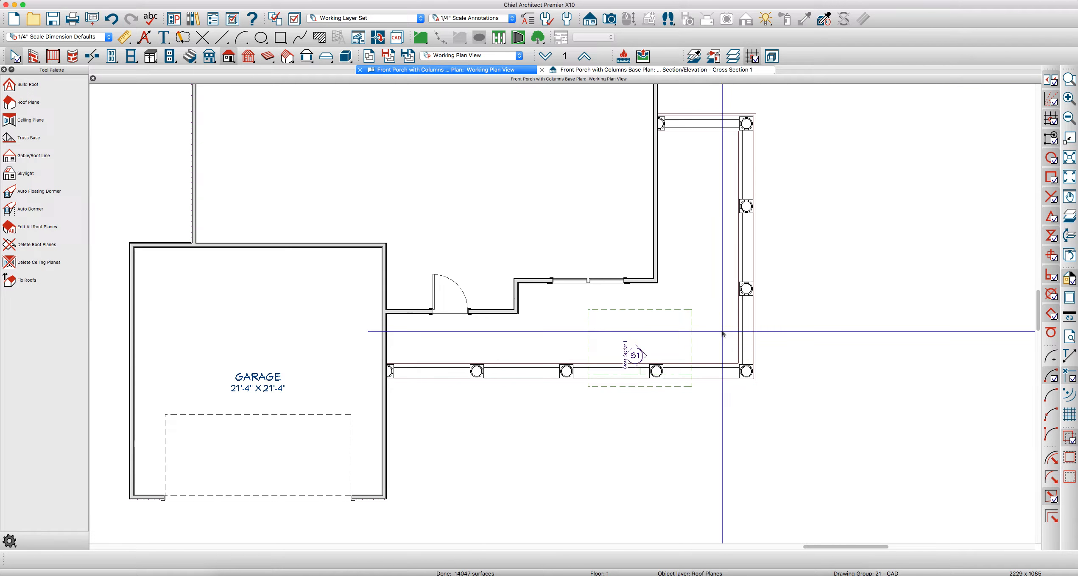
{"action": "left_click", "coordinate": [587, 348]}
{"action": "left_click_drag", "start_coordinate": [587, 349], "coordinate": [383, 348]}
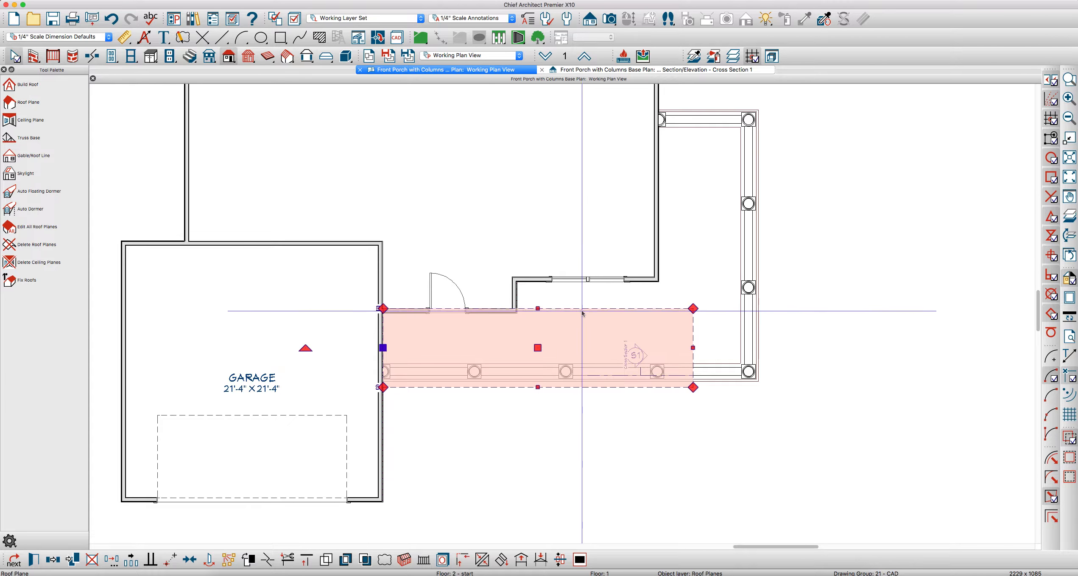
{"action": "left_click_drag", "start_coordinate": [530, 308], "coordinate": [529, 283]}
{"action": "scroll", "coordinate": [707, 325], "scroll_direction": "up", "scroll_amount": 3}
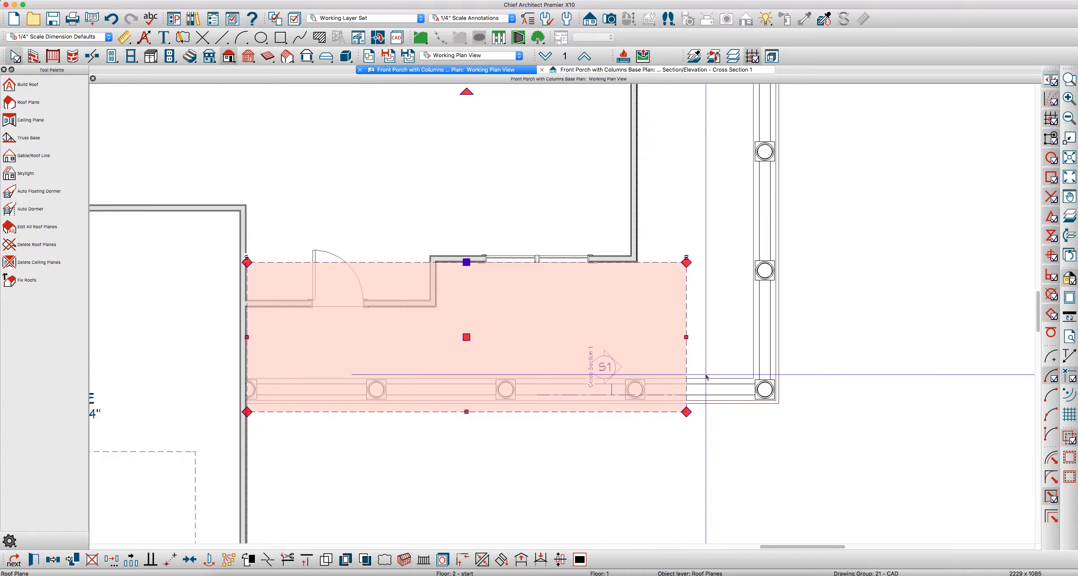
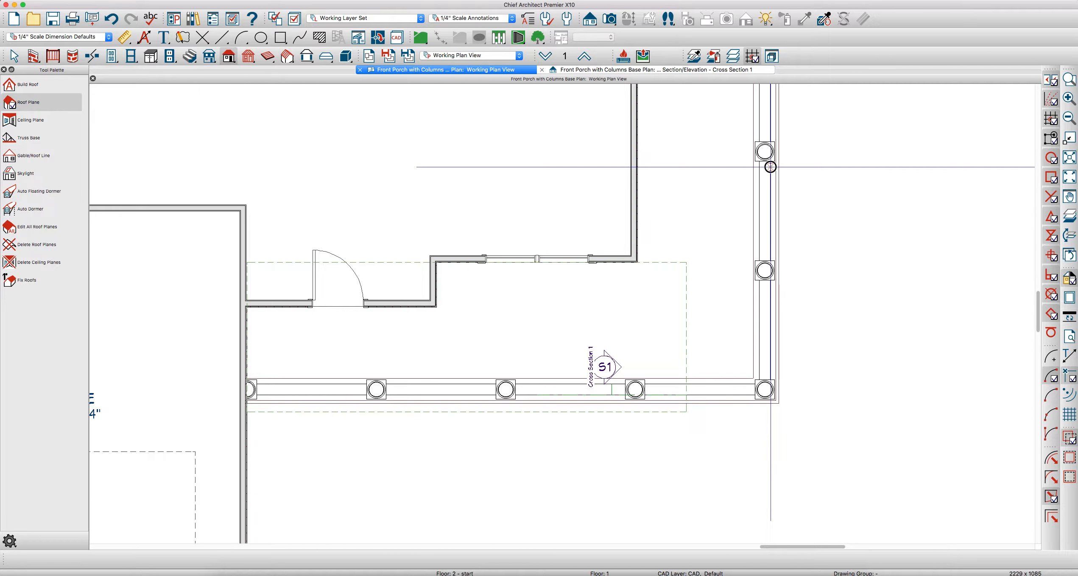
Draw a roof plane over the side porch, lock its pitch, and set its fascia top height to 114".
{"action": "left_click_drag", "start_coordinate": [770, 167], "coordinate": [770, 289]}
{"action": "left_click", "coordinate": [715, 271]}
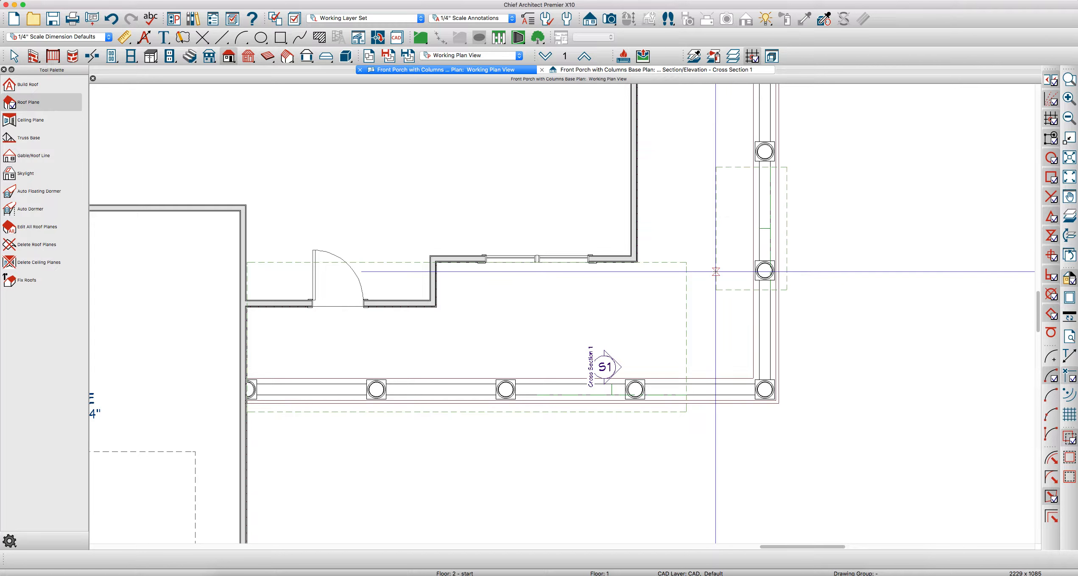
{"action": "double_click", "coordinate": [716, 272]}
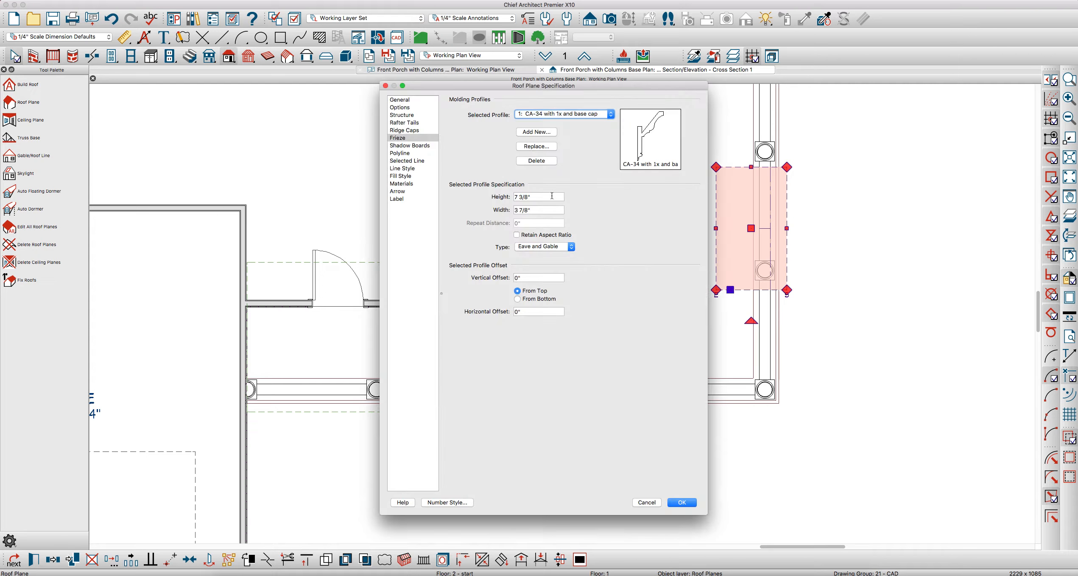
{"action": "left_click", "coordinate": [409, 100]}
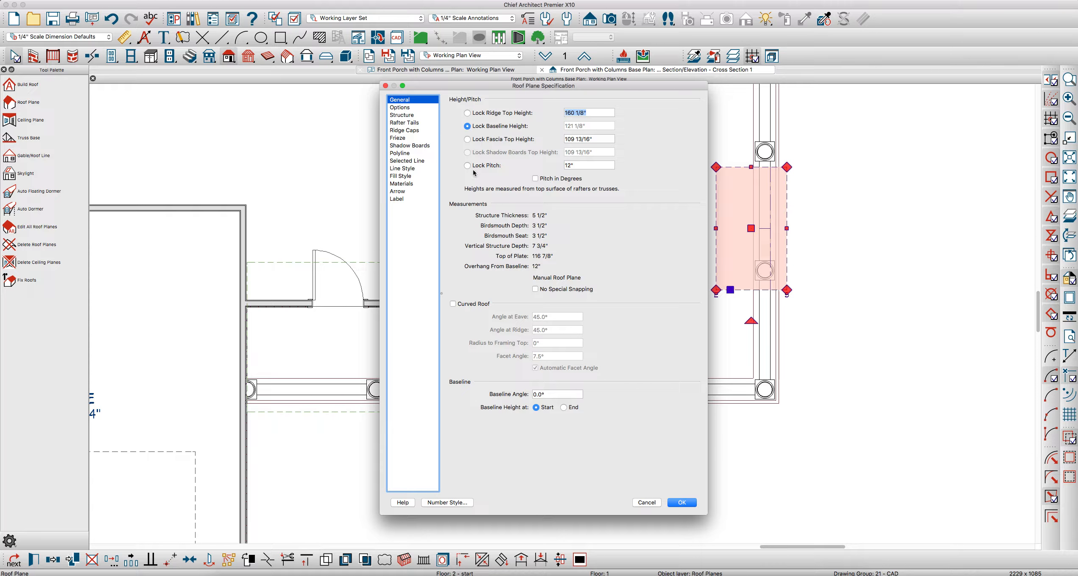
{"action": "left_click", "coordinate": [597, 138]}
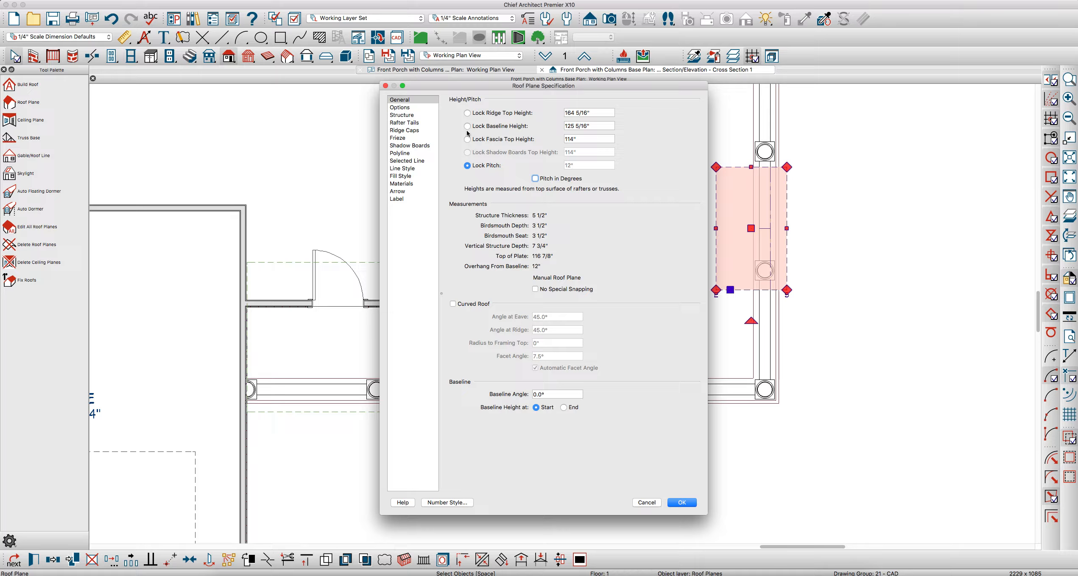
{"action": "left_click", "coordinate": [681, 503]}
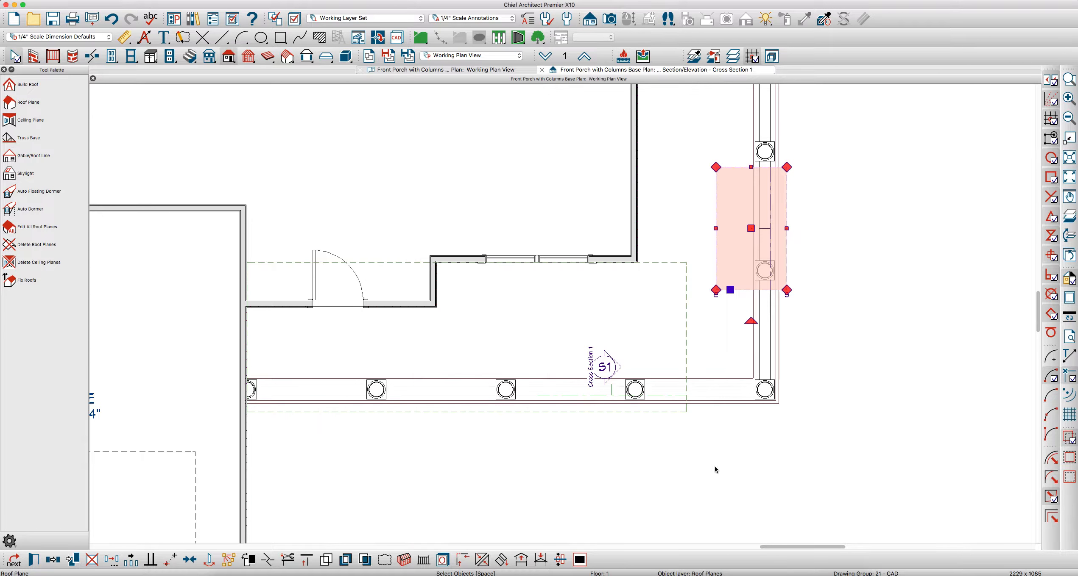
{"action": "scroll", "coordinate": [702, 311], "scroll_direction": "up", "scroll_amount": 3}
{"action": "scroll", "coordinate": [703, 311], "scroll_direction": "down", "scroll_amount": 1}
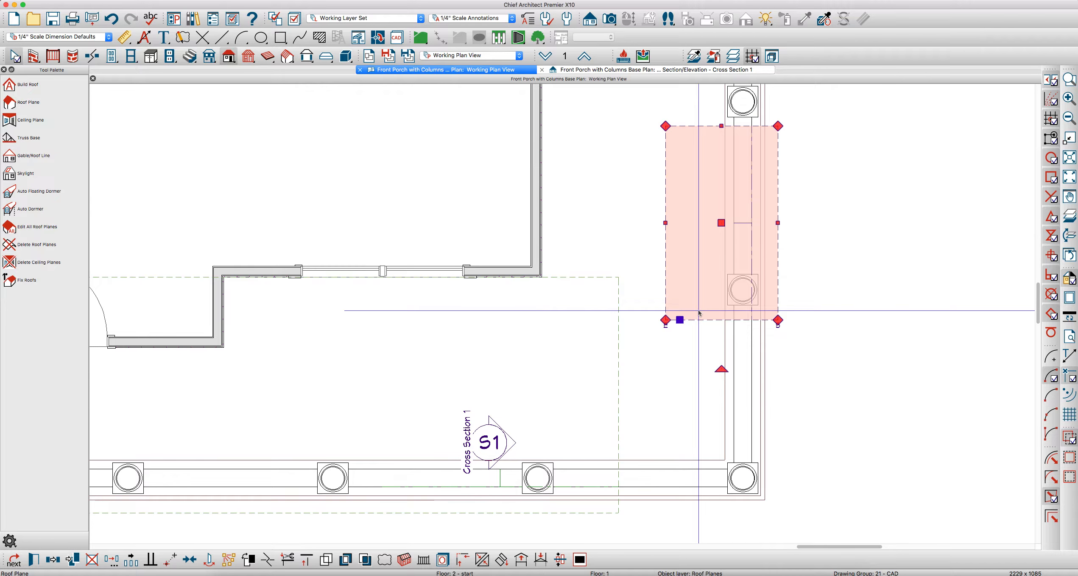
{"action": "double_click", "coordinate": [685, 252]}
{"action": "left_click", "coordinate": [405, 138]}
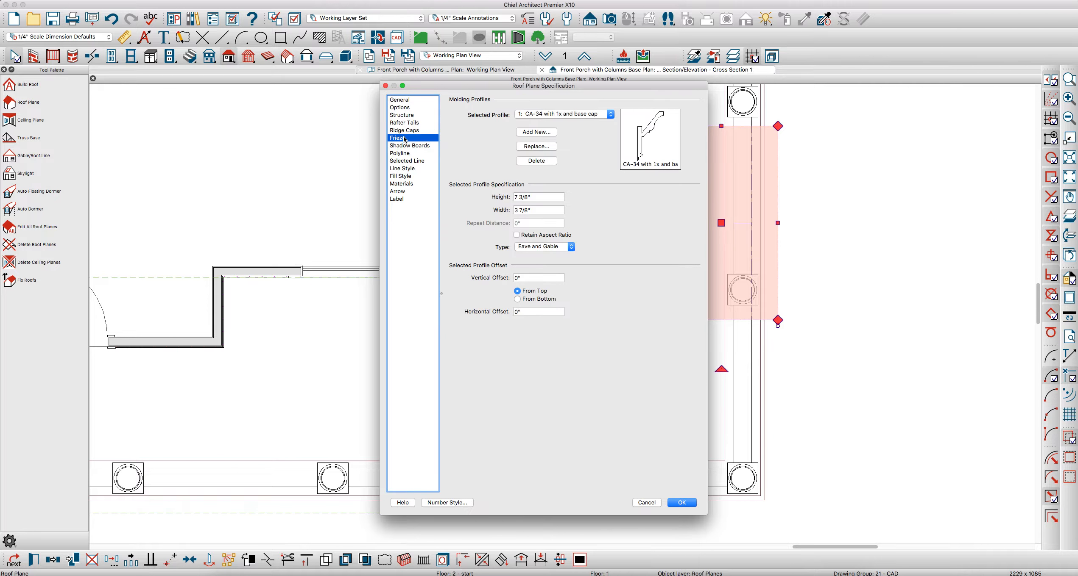
{"action": "key", "text": "Return"}
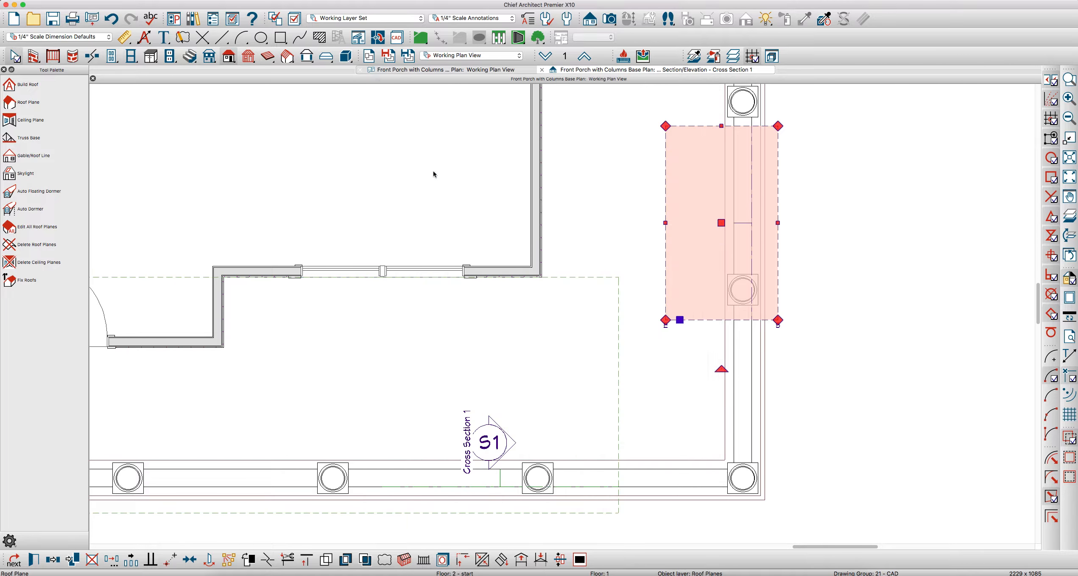
Join the two porch roof planes along a hip at the corner and extend the side plane back to the house wall.
{"action": "key", "text": "Escape"}
{"action": "left_click", "coordinate": [697, 321]}
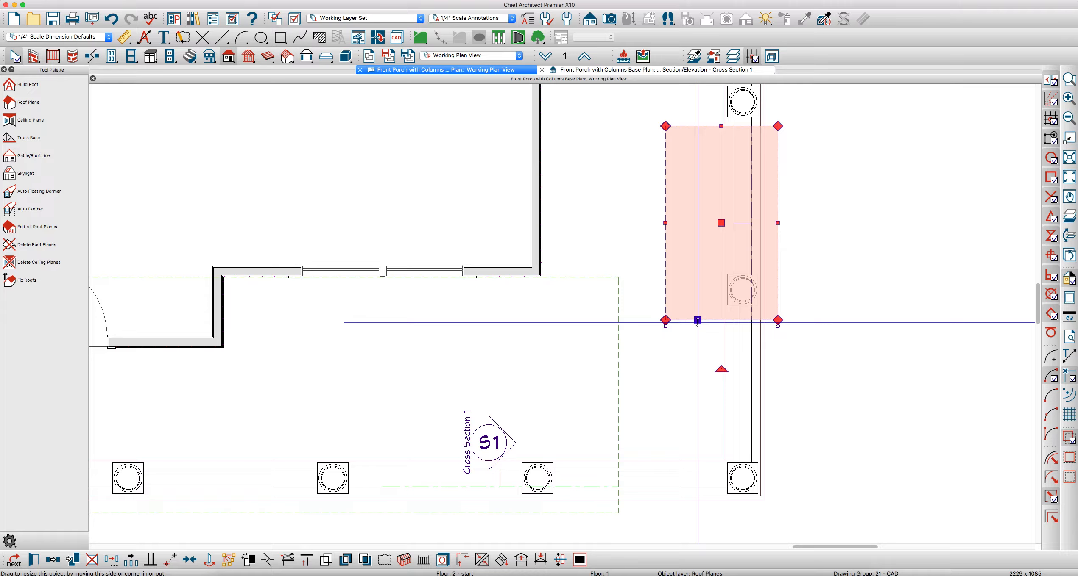
{"action": "key", "text": "2"}
{"action": "left_click", "coordinate": [624, 364]}
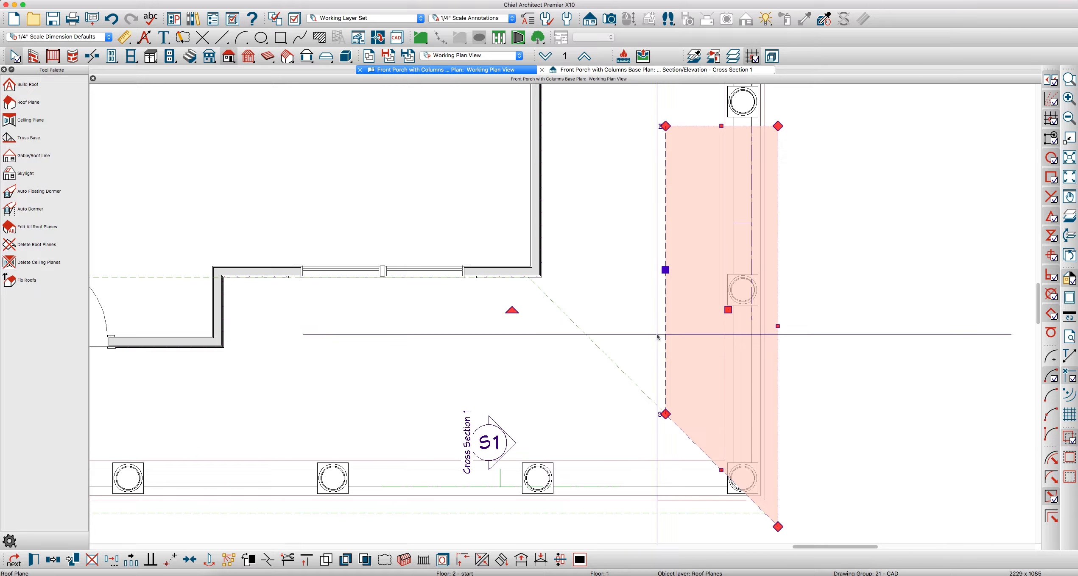
{"action": "left_click_drag", "start_coordinate": [662, 337], "coordinate": [533, 251]}
{"action": "key", "text": "Escape"}
{"action": "scroll", "coordinate": [755, 251], "scroll_direction": "down", "scroll_amount": 3}
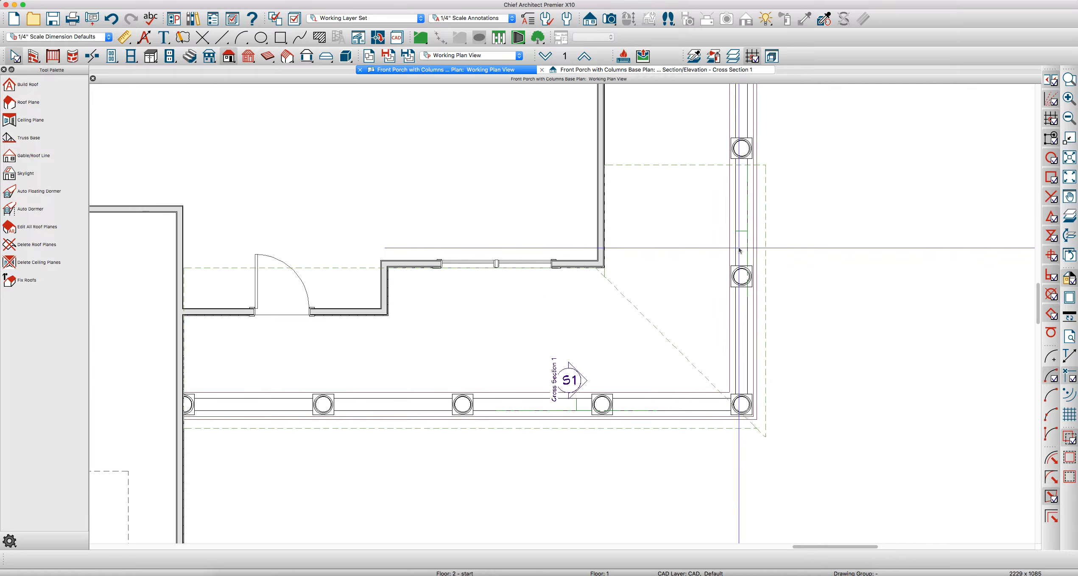
{"action": "scroll", "coordinate": [755, 250], "scroll_direction": "down", "scroll_amount": 4}
{"action": "scroll", "coordinate": [775, 300], "scroll_direction": "up", "scroll_amount": 4}
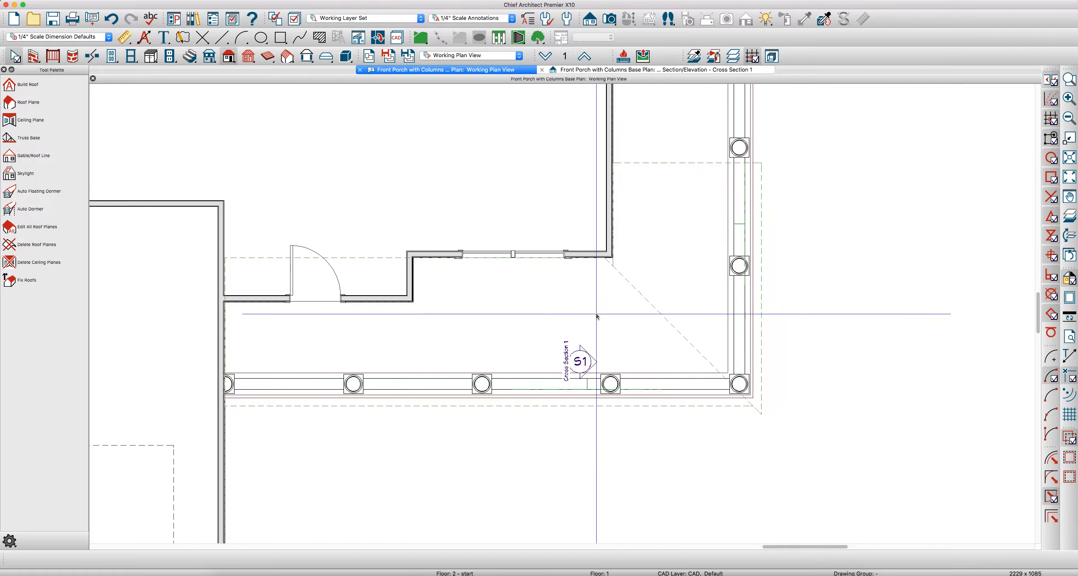
Delete both the side and the front porch roof planes.
{"action": "left_click", "coordinate": [659, 163]}
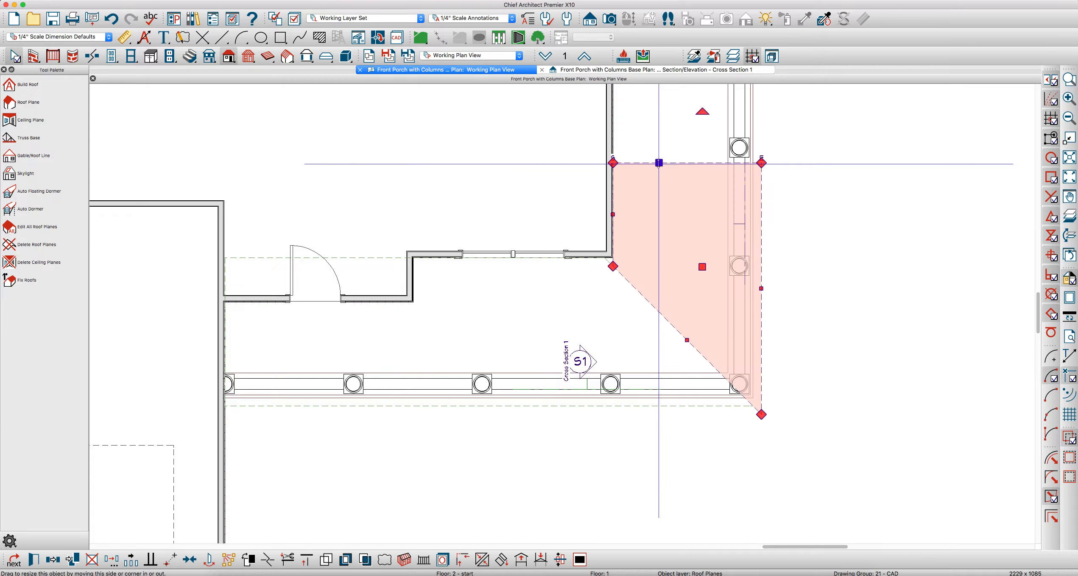
{"action": "key", "text": "Delete"}
{"action": "left_click", "coordinate": [633, 287]}
{"action": "key", "text": "Delete"}
{"action": "scroll", "coordinate": [638, 300], "scroll_direction": "down", "scroll_amount": 2}
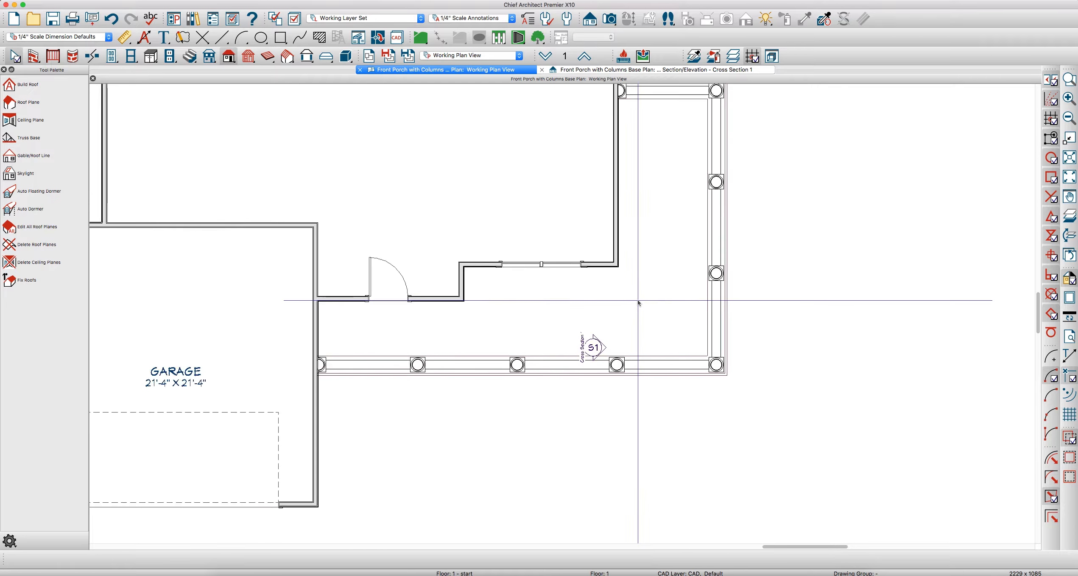
Turn off the display of the "Cabinets, Countertops" layer used by the porch perimeter polyline.
{"action": "scroll", "coordinate": [674, 191], "scroll_direction": "up", "scroll_amount": 2}
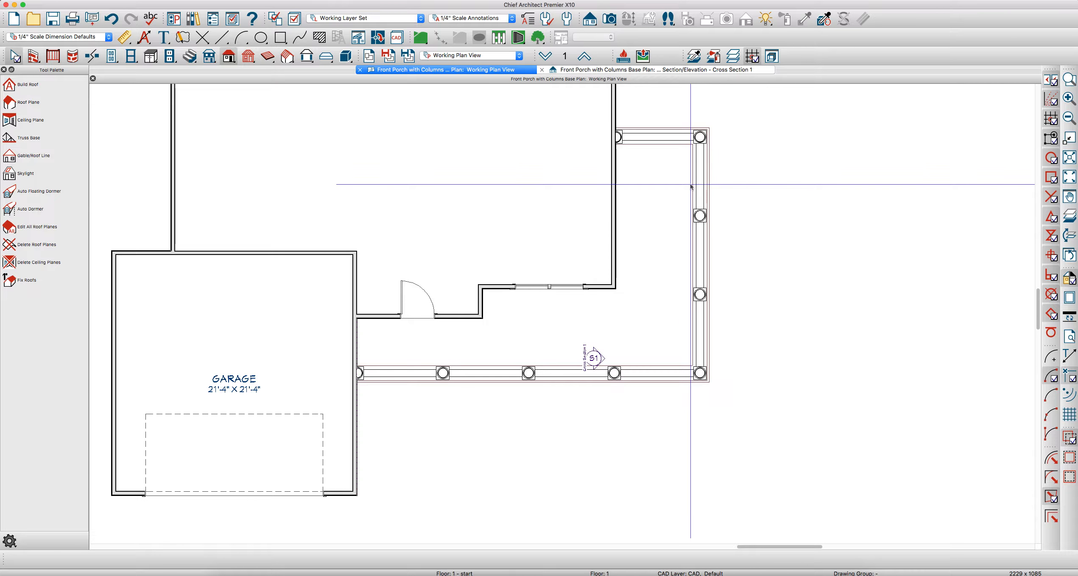
{"action": "left_click", "coordinate": [691, 185]}
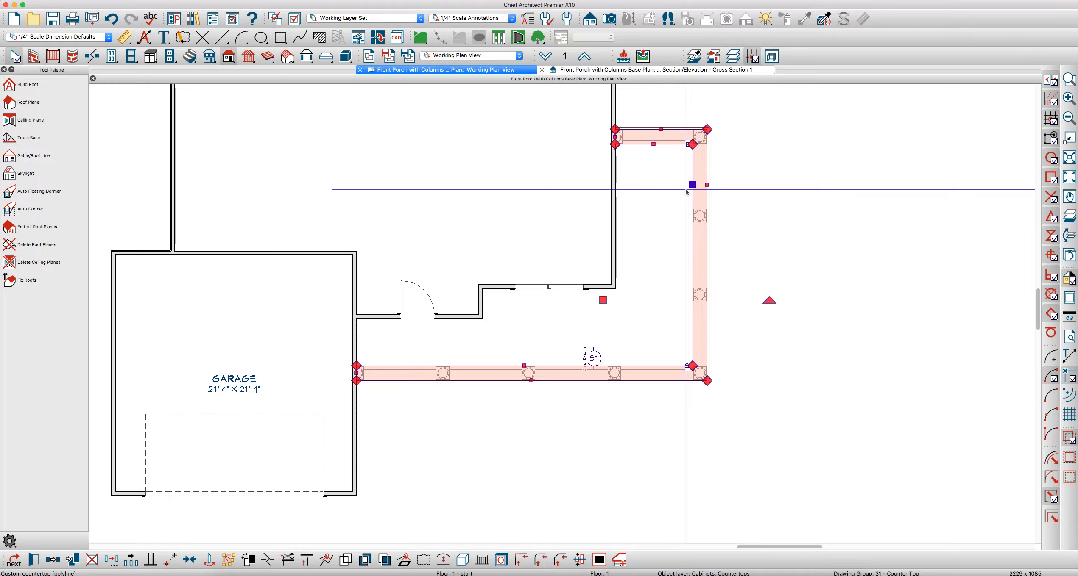
{"action": "key", "text": "l"}
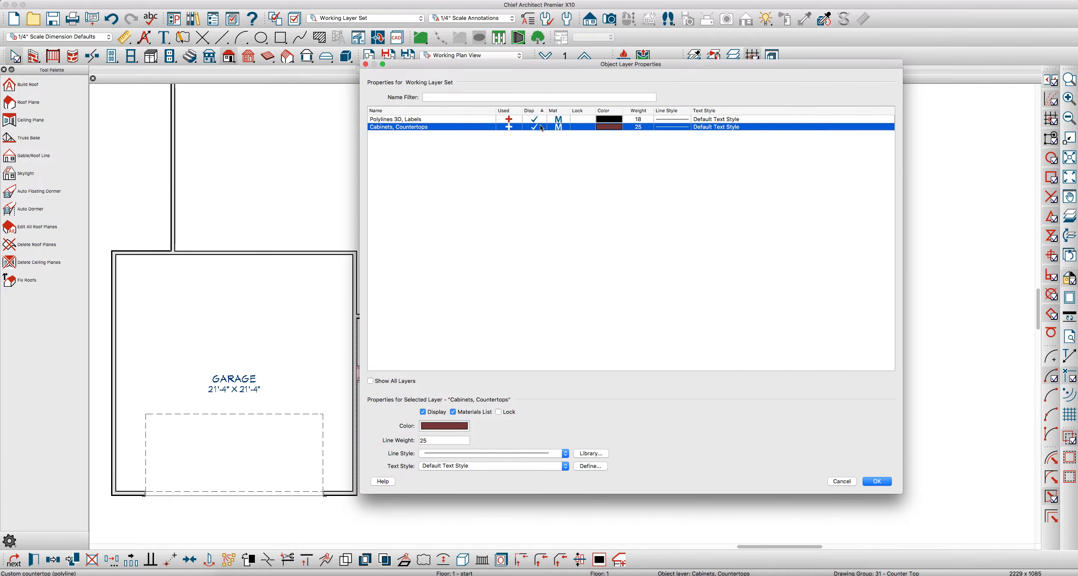
{"action": "left_click", "coordinate": [875, 480]}
{"action": "key", "text": "Escape"}
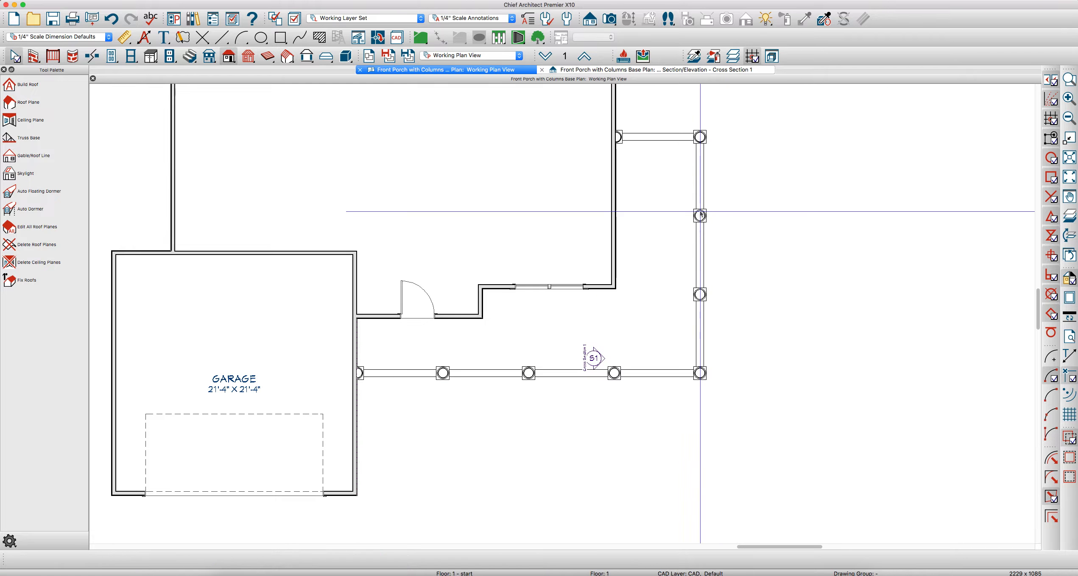
Dimension the side porch's depth from the house wall to the beam's outer face, and try the same across the front porch.
{"action": "scroll", "coordinate": [696, 219], "scroll_direction": "up", "scroll_amount": 2}
{"action": "key", "text": "d"}
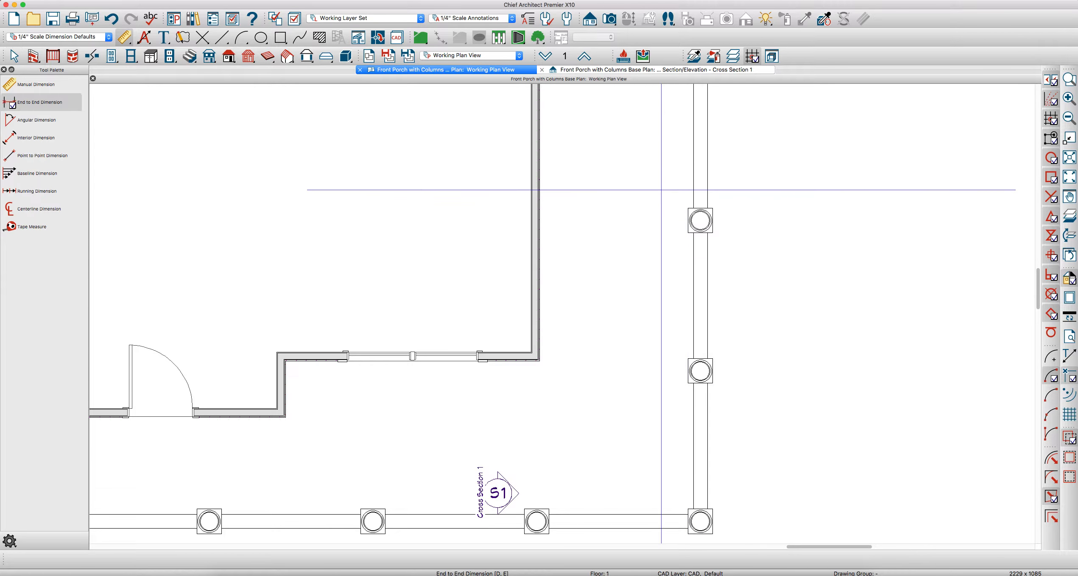
{"action": "left_click_drag", "start_coordinate": [478, 141], "coordinate": [761, 151]}
{"action": "scroll", "coordinate": [861, 182], "scroll_direction": "down", "scroll_amount": 1}
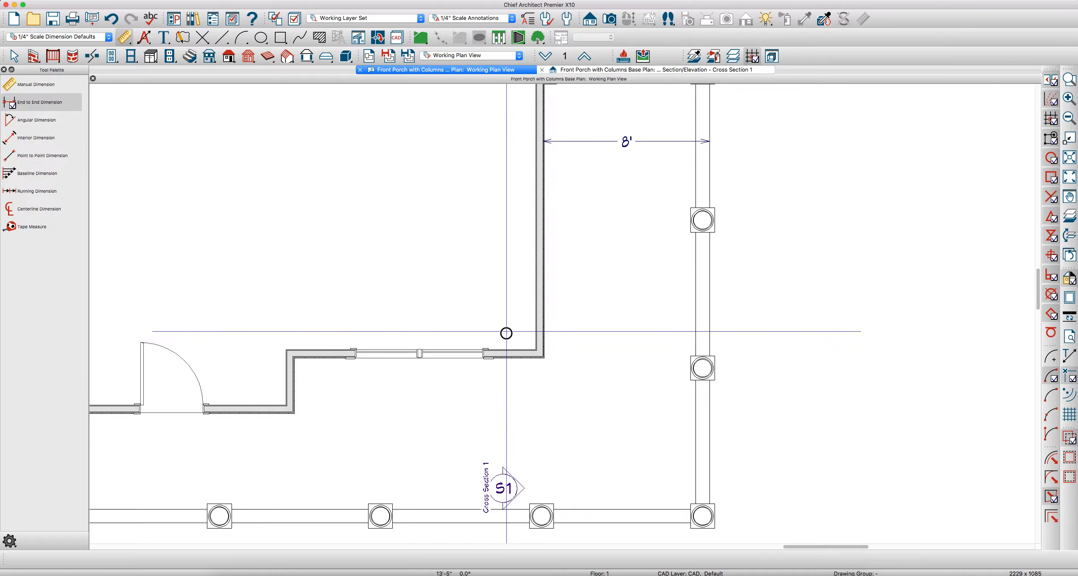
{"action": "left_click_drag", "start_coordinate": [506, 333], "coordinate": [506, 520]}
{"action": "key", "text": "space"}
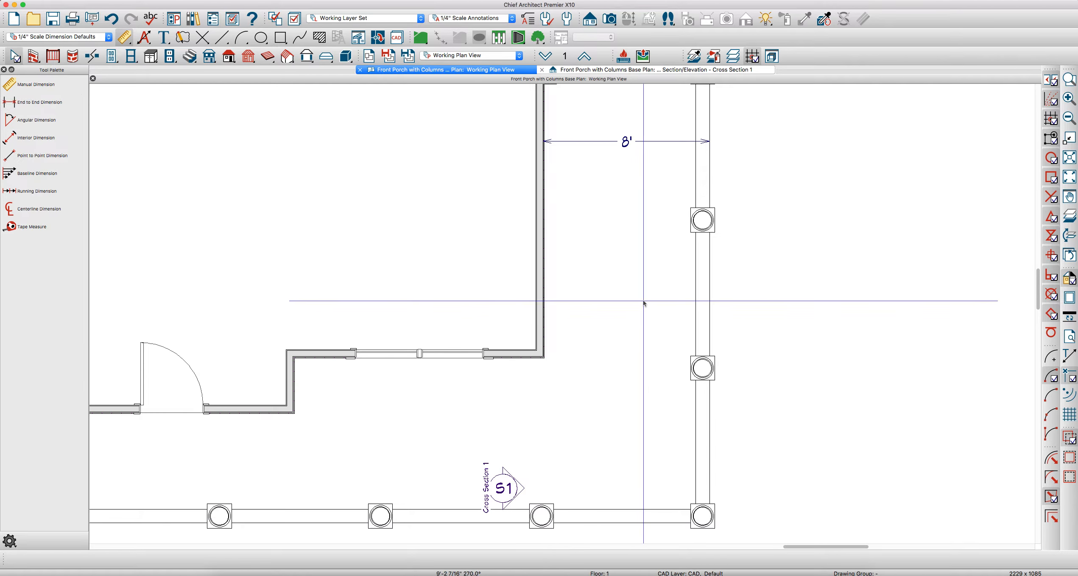
{"action": "scroll", "coordinate": [664, 303], "scroll_direction": "down", "scroll_amount": 2}
{"action": "scroll", "coordinate": [704, 279], "scroll_direction": "up", "scroll_amount": 2}
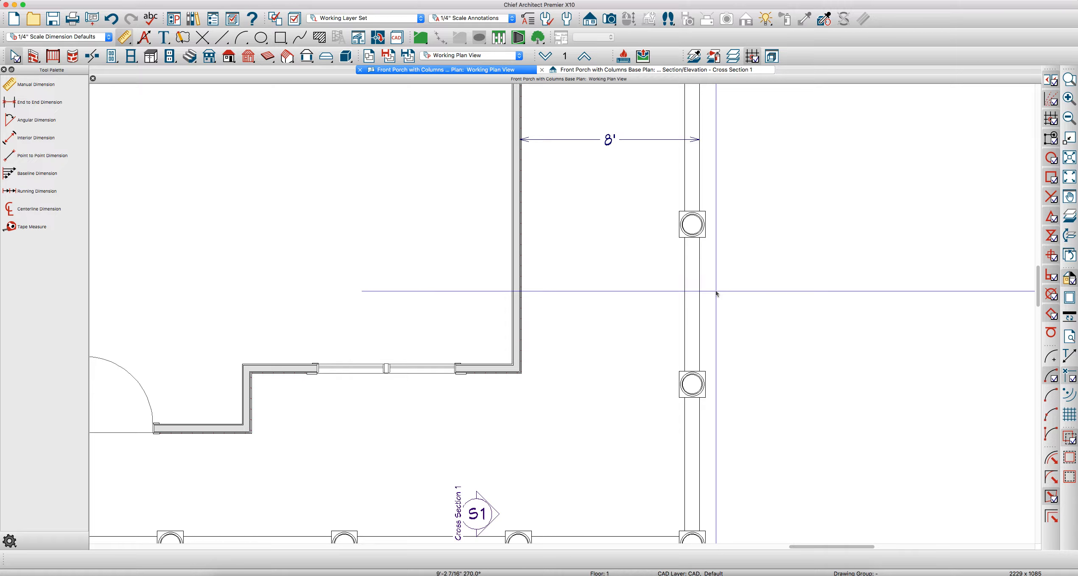
Draw two new porch roof planes, with baselines along the outer faces of the side and front beams, sloping up toward the house.
{"action": "key", "text": "r"}
{"action": "left_click_drag", "start_coordinate": [699, 290], "coordinate": [699, 434]}
{"action": "left_click", "coordinate": [598, 424]}
{"action": "scroll", "coordinate": [692, 255], "scroll_direction": "down", "scroll_amount": 2}
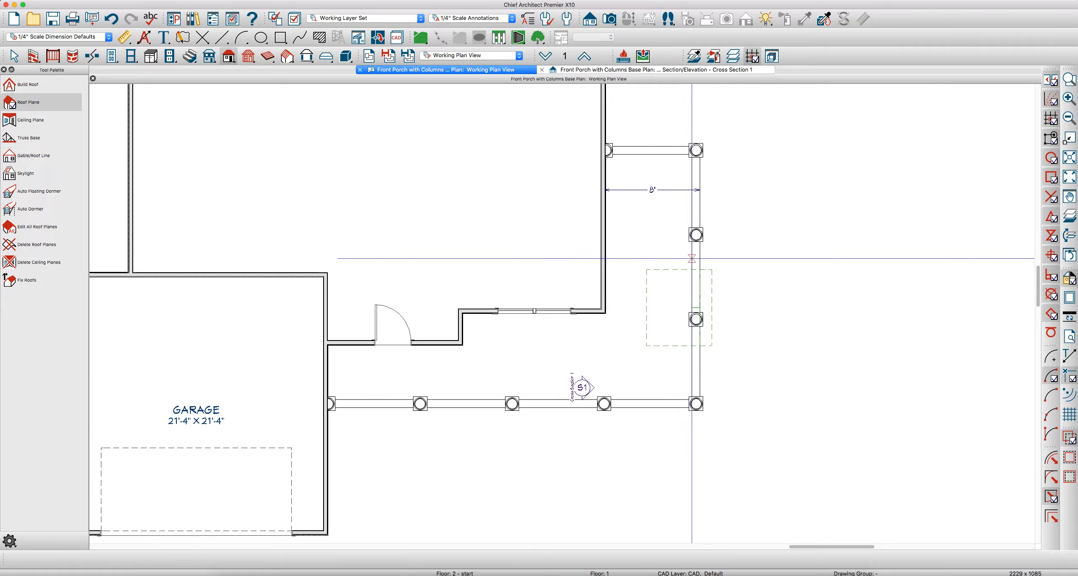
{"action": "scroll", "coordinate": [639, 391], "scroll_direction": "up", "scroll_amount": 1}
{"action": "left_click_drag", "start_coordinate": [626, 420], "coordinate": [495, 421]}
{"action": "left_click_drag", "start_coordinate": [494, 319], "coordinate": [495, 319]}
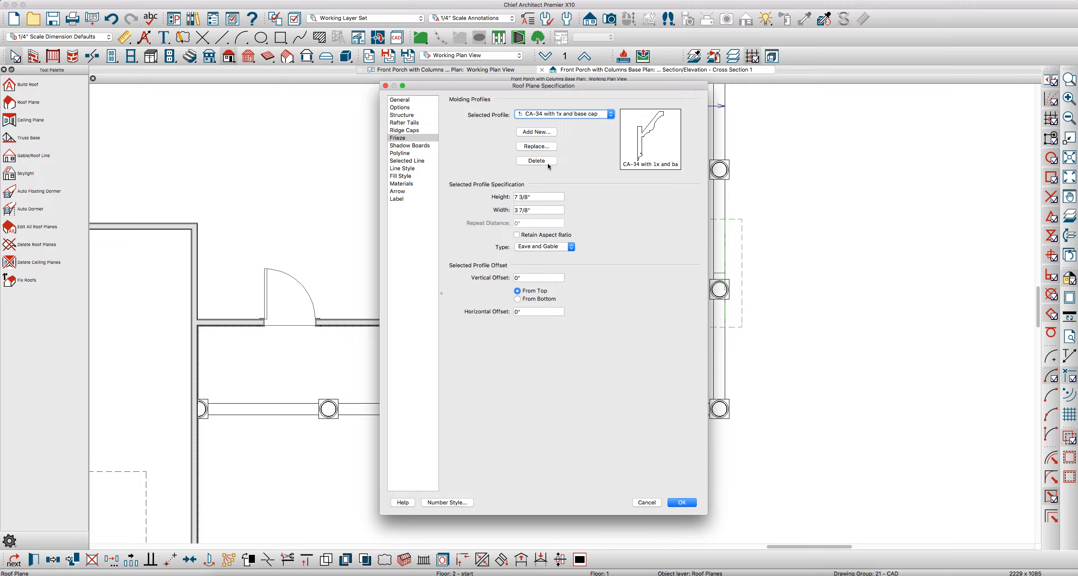
Lock the pitch of both new porch roof planes at 12" and set their fascia top height to 114".
{"action": "left_click", "coordinate": [404, 100]}
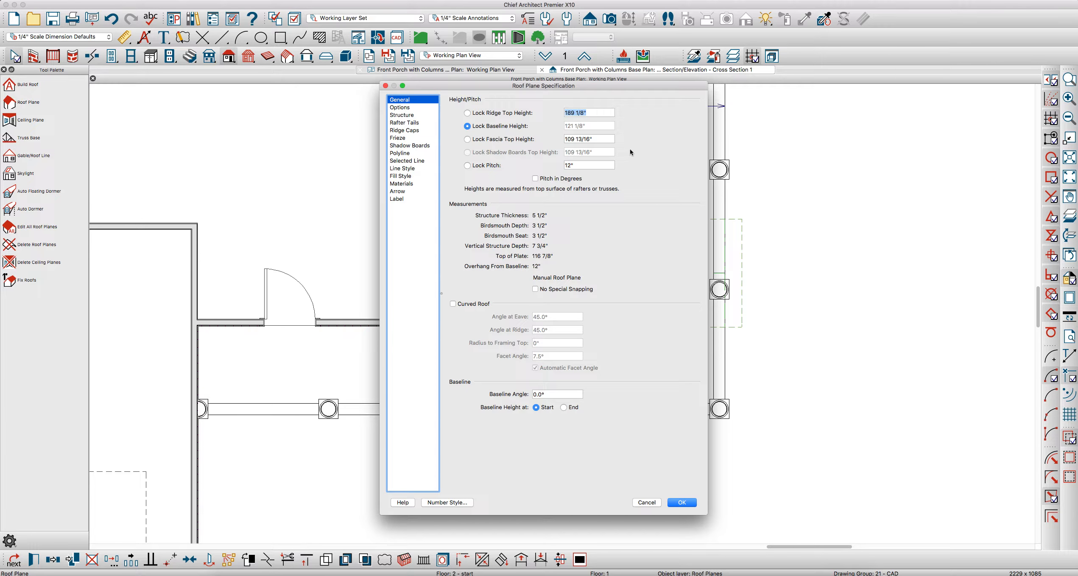
{"action": "key", "text": "Tab"}
{"action": "key", "text": "Tab"}
{"action": "key", "text": "Tab"}
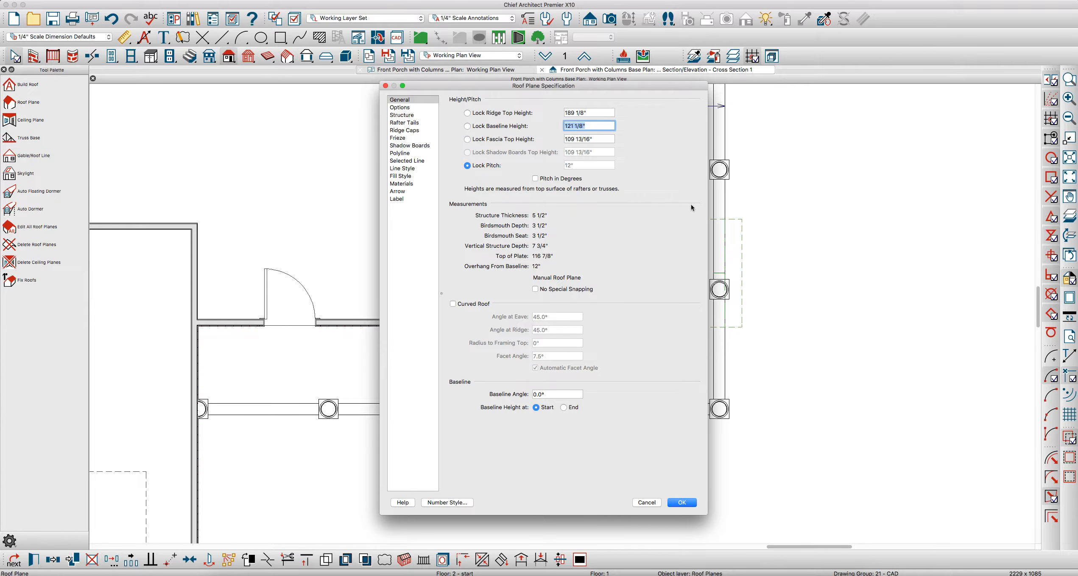
{"action": "type", "text": "11"}
{"action": "key", "text": "Return"}
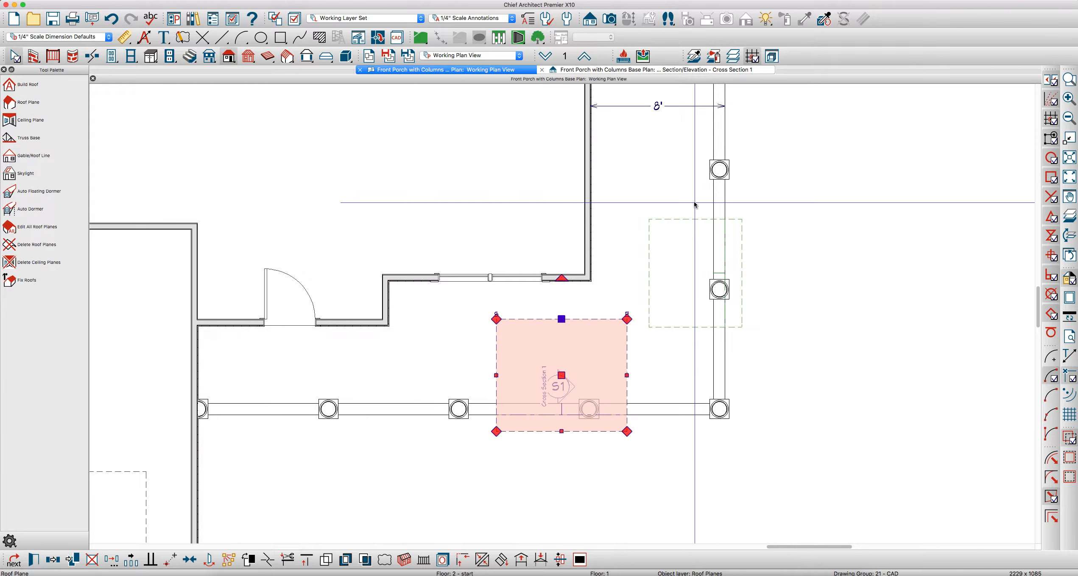
{"action": "double_click", "coordinate": [647, 262]}
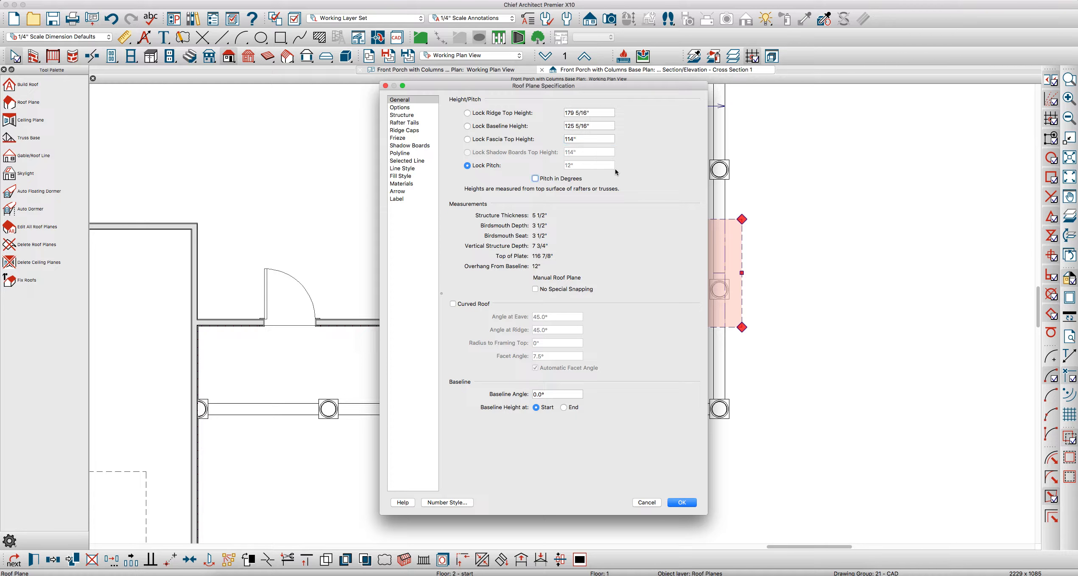
{"action": "key", "text": "Return"}
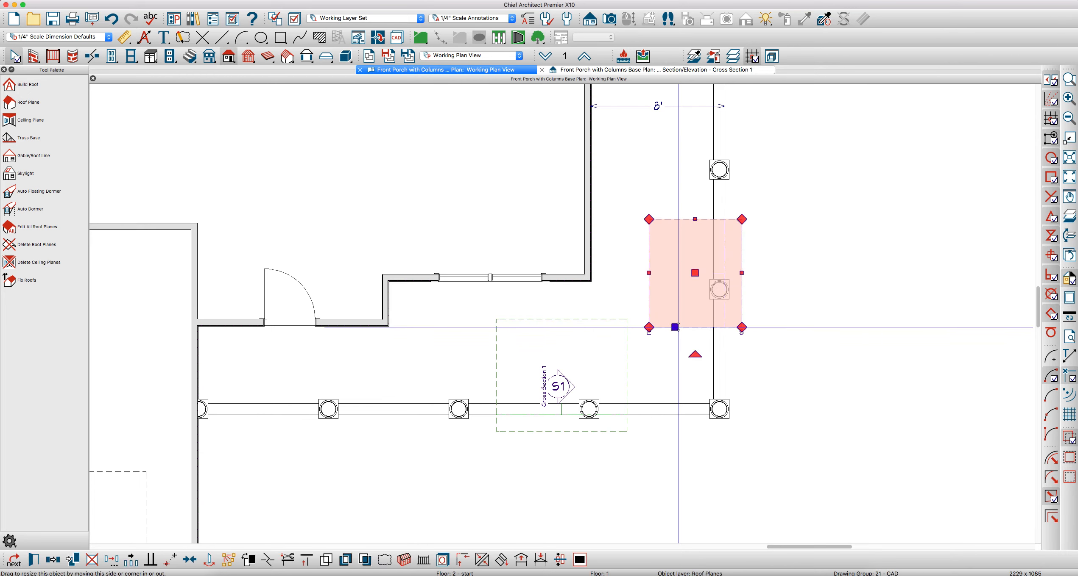
Join the two porch roof planes along a hip to the house corner and extend the front plane to the garage wall.
{"action": "left_click_drag", "start_coordinate": [677, 326], "coordinate": [649, 339]}
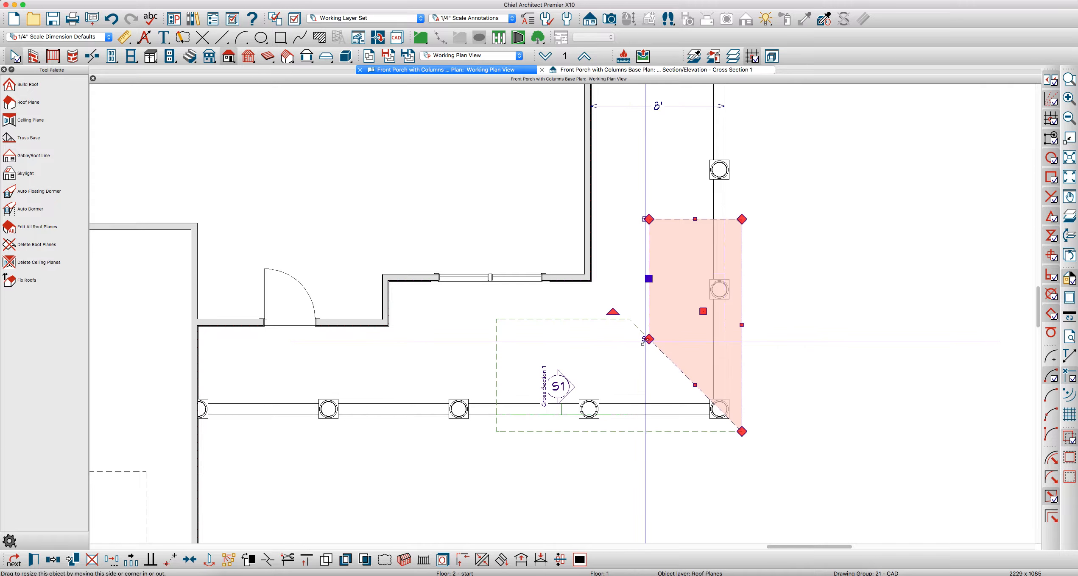
{"action": "left_click_drag", "start_coordinate": [649, 276], "coordinate": [580, 280]}
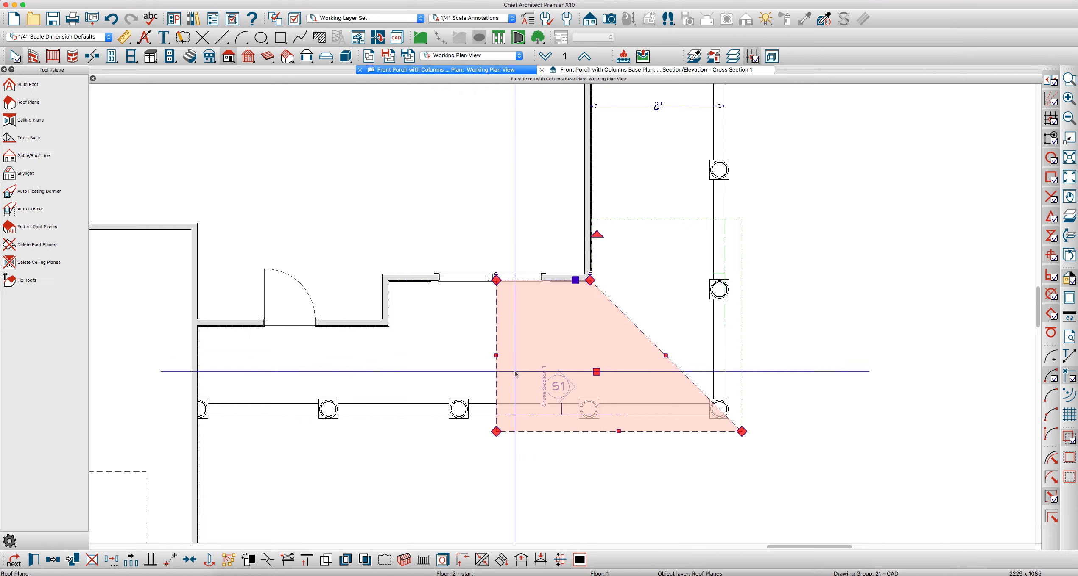
{"action": "left_click_drag", "start_coordinate": [496, 361], "coordinate": [199, 350]}
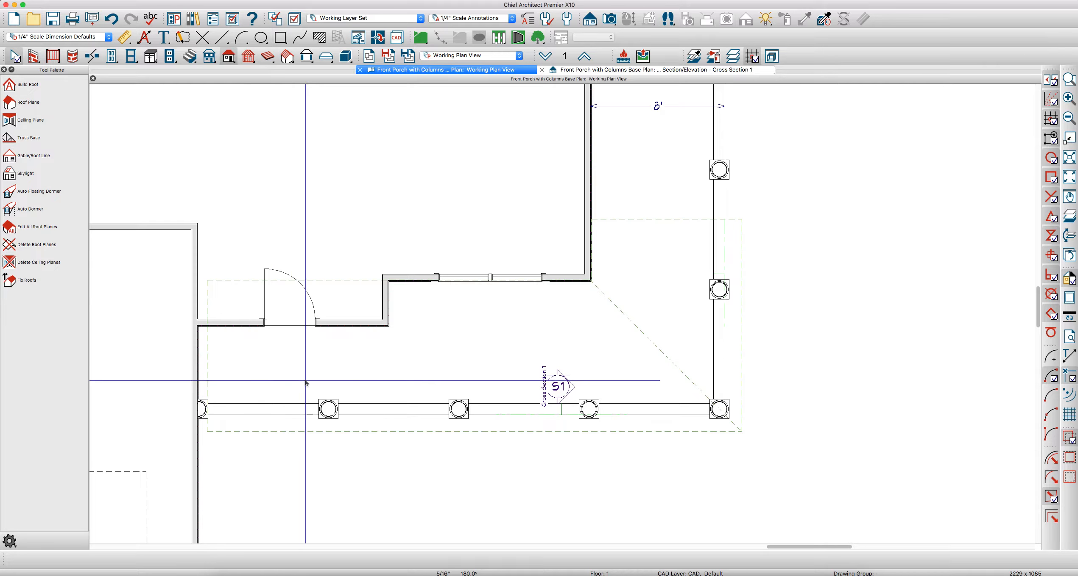
{"action": "left_click", "coordinate": [206, 358]}
{"action": "left_click_drag", "start_coordinate": [207, 358], "coordinate": [198, 358]}
{"action": "key", "text": "Escape"}
Extend the side porch roof plane toward the rear so it overhangs the porch's back beam.
{"action": "scroll", "coordinate": [654, 409], "scroll_direction": "down", "scroll_amount": 5}
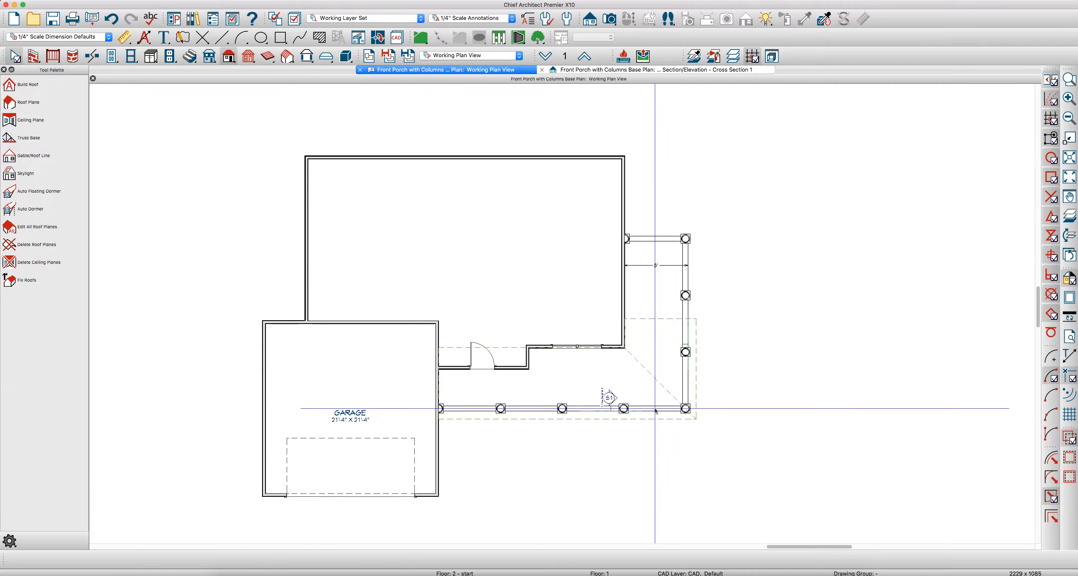
{"action": "scroll", "coordinate": [659, 320], "scroll_direction": "up", "scroll_amount": 2}
{"action": "left_click", "coordinate": [659, 323]}
{"action": "left_click_drag", "start_coordinate": [659, 323], "coordinate": [652, 197]}
{"action": "key", "text": "Escape"}
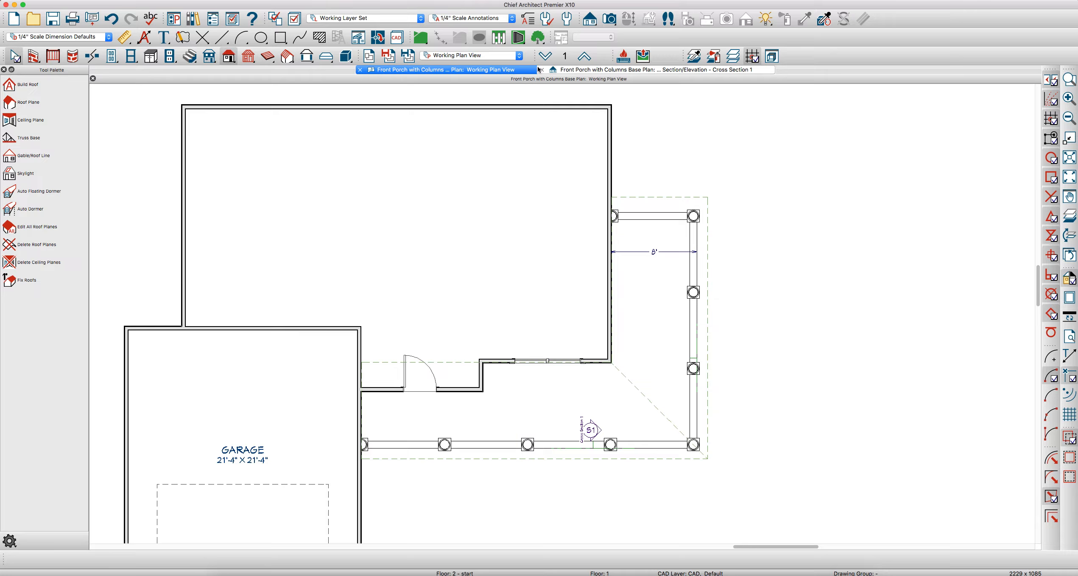
Go up to floor 2 and inspect the wall type of the three porch attic walls.
{"action": "left_click", "coordinate": [582, 59]}
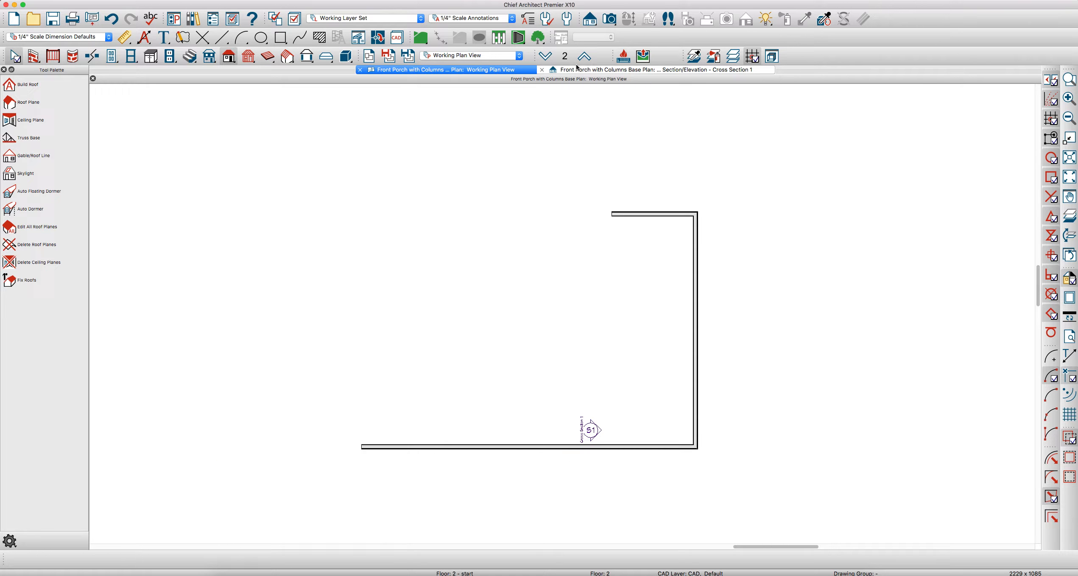
{"action": "left_click", "coordinate": [522, 447]}
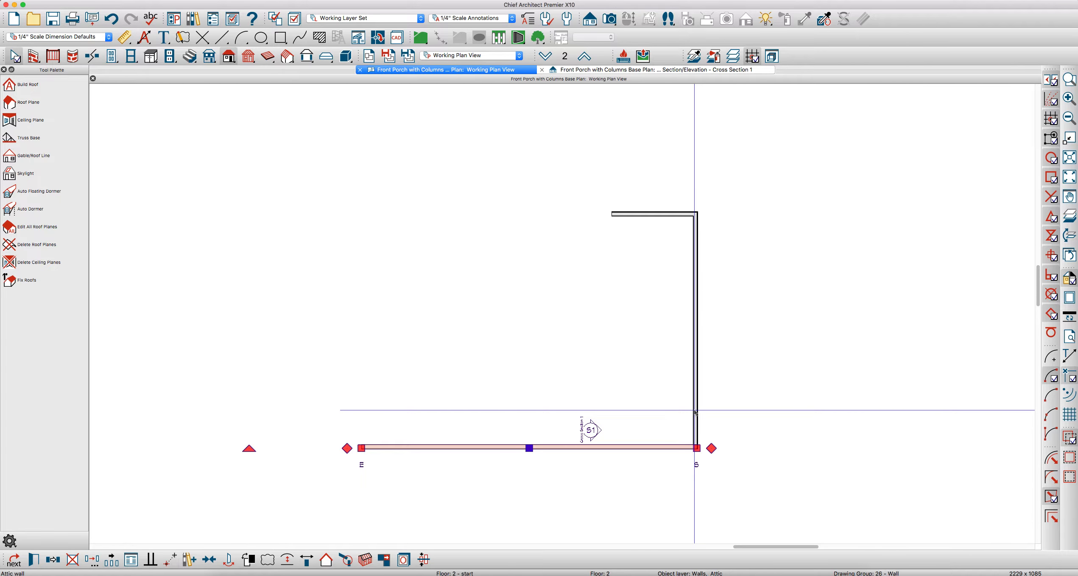
{"action": "left_click", "coordinate": [695, 410], "text": "shift"}
{"action": "left_click", "coordinate": [658, 219], "text": "shift"}
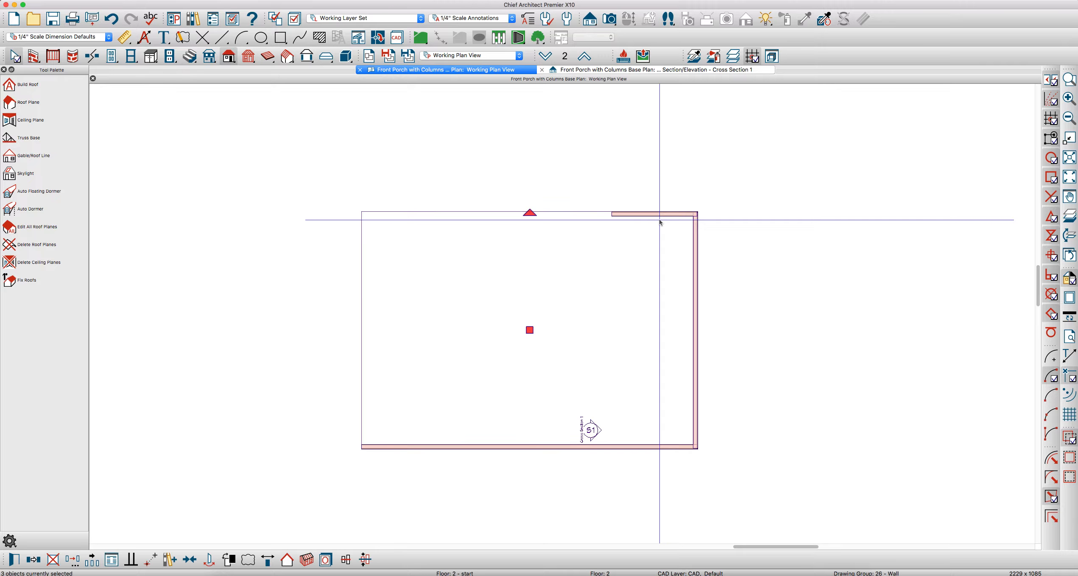
{"action": "key", "text": "super+e"}
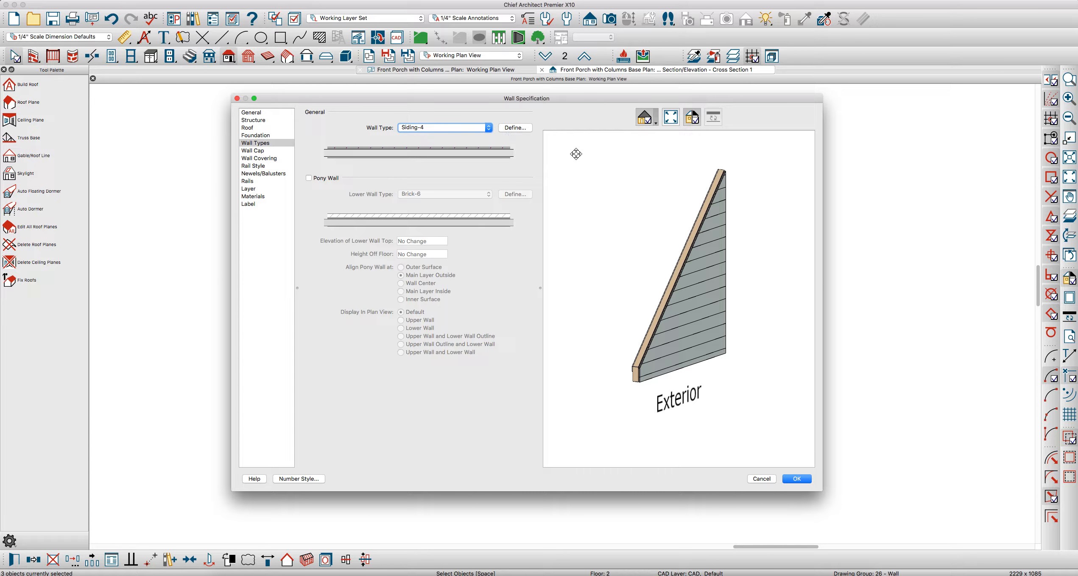
{"action": "key", "text": "Return"}
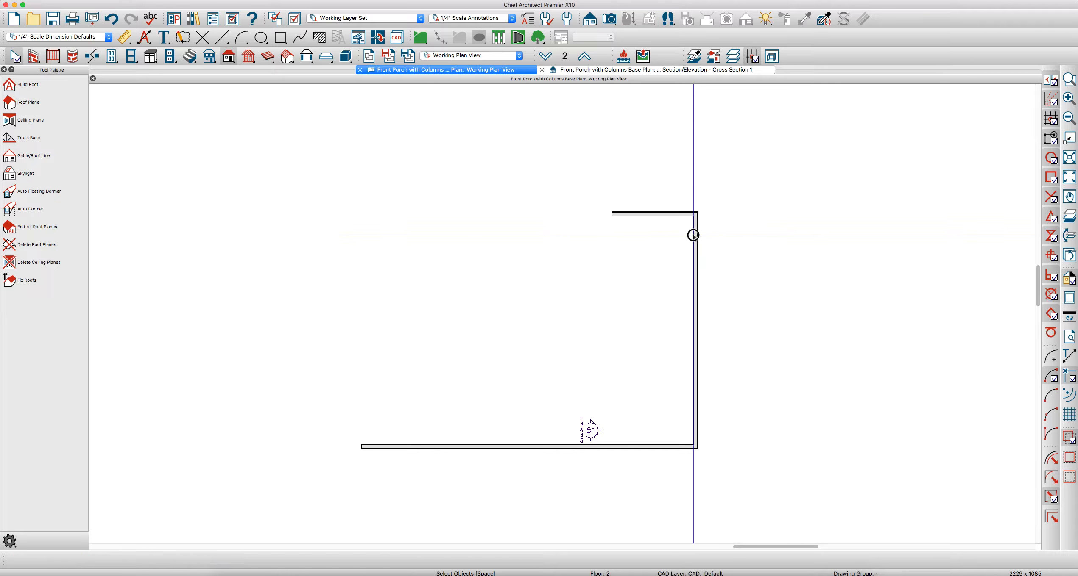
Change the front and side porch attic walls to the Porch - ATTIC Wall type.
{"action": "left_click", "coordinate": [695, 233]}
{"action": "left_click", "coordinate": [645, 445], "text": "shift"}
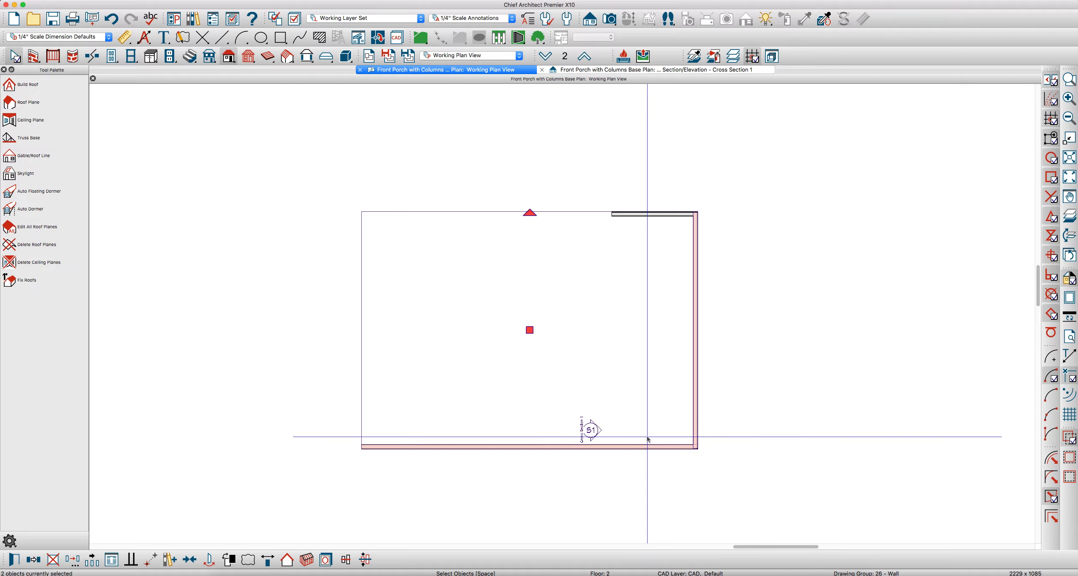
{"action": "double_click", "coordinate": [645, 445]}
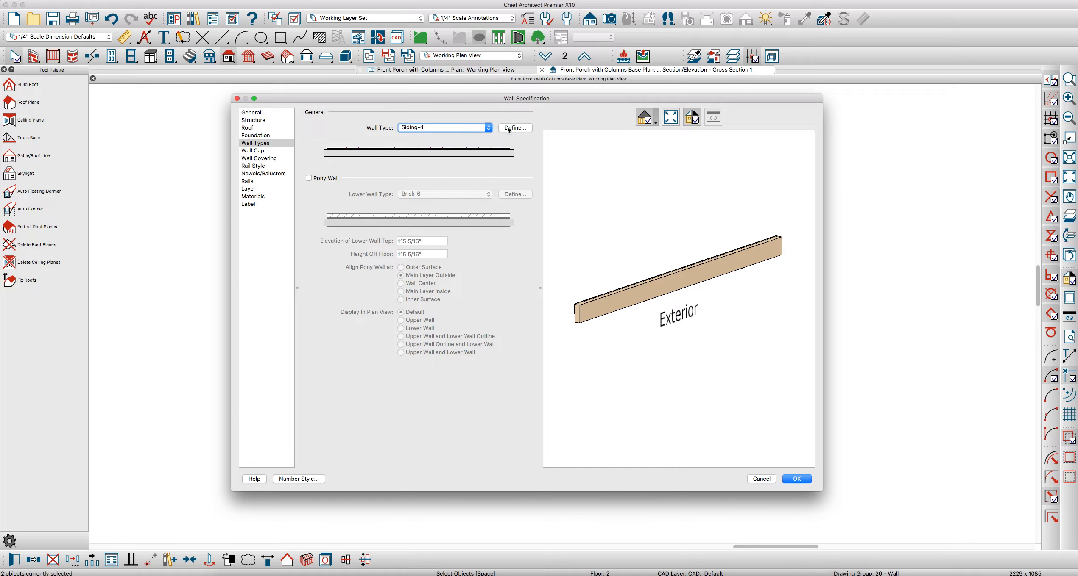
{"action": "left_click", "coordinate": [463, 128]}
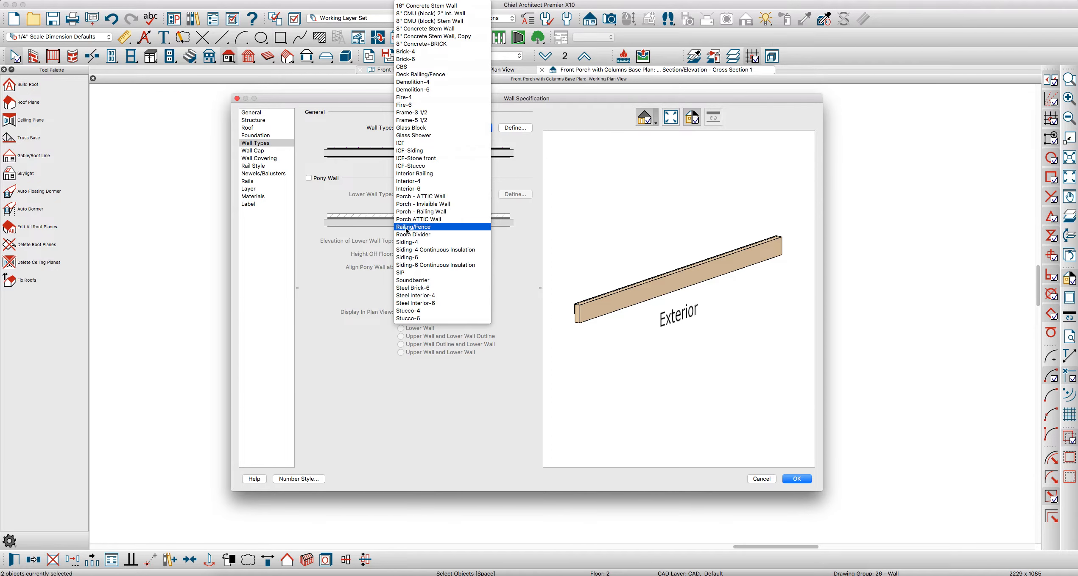
{"action": "left_click", "coordinate": [431, 196]}
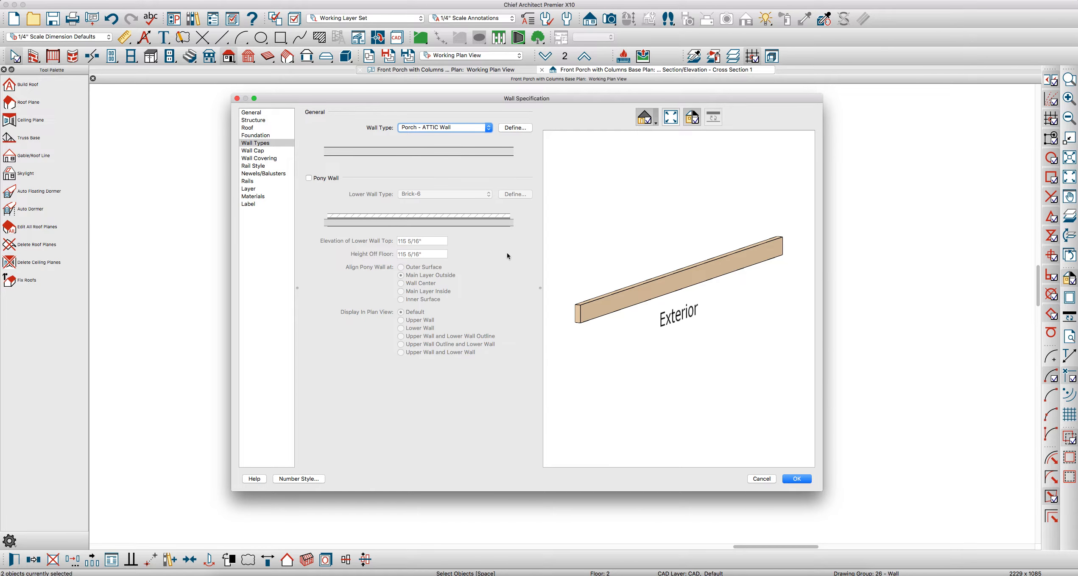
Set the Fir Stud layer of the Porch - ATTIC Wall definition to 3 1/2" thick and apply it to the retained attic walls.
{"action": "left_click", "coordinate": [515, 127]}
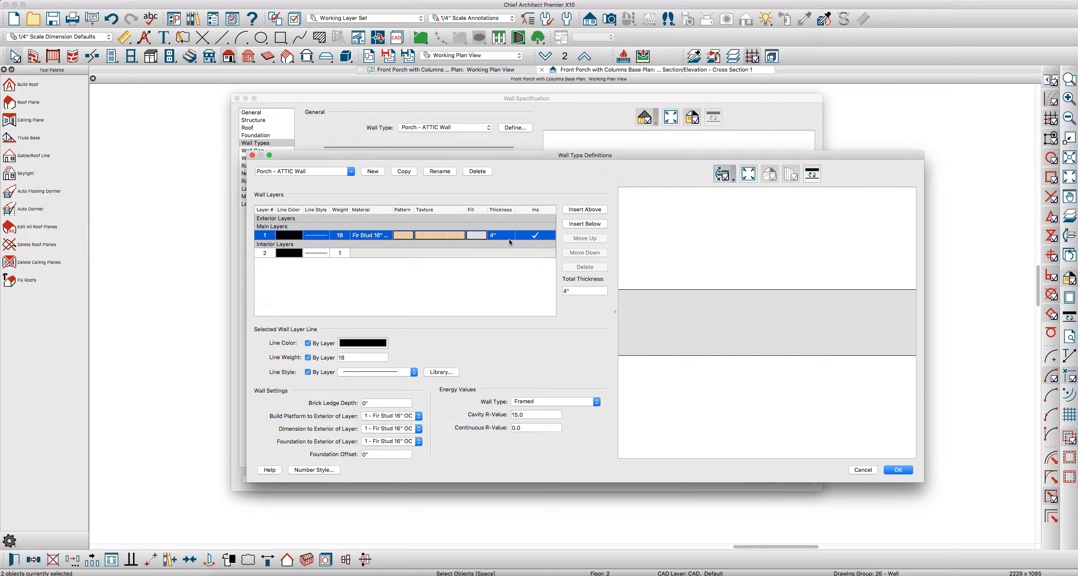
{"action": "left_click", "coordinate": [491, 234]}
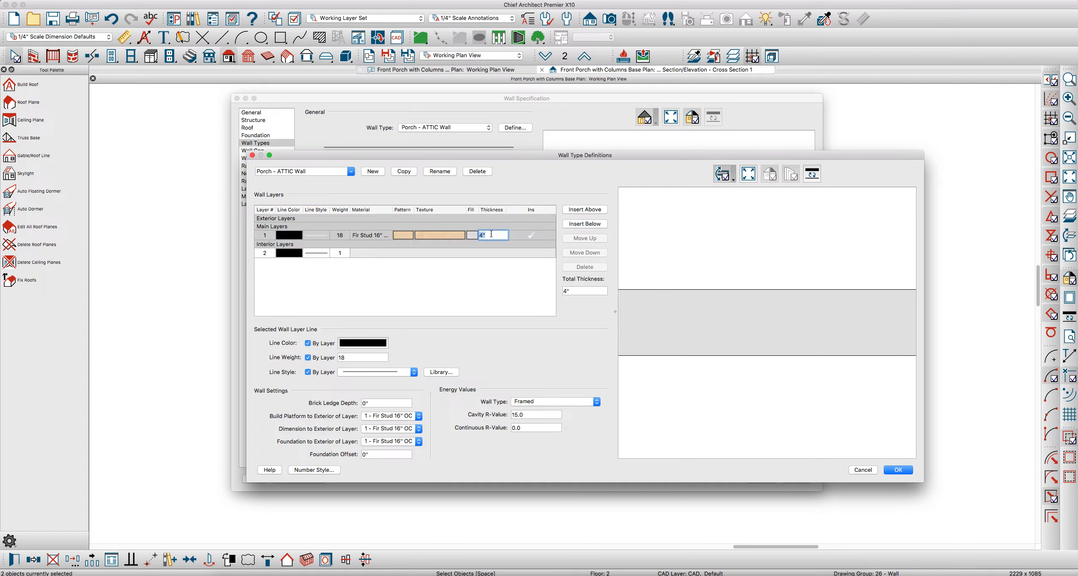
{"action": "type", "text": "3 1/2"}
{"action": "key", "text": "Return"}
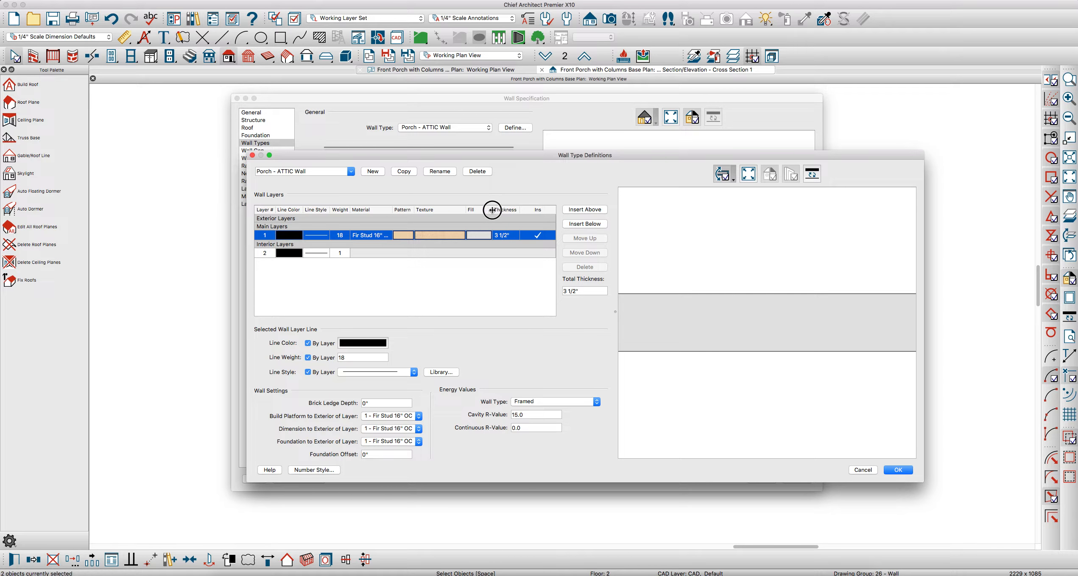
{"action": "left_click", "coordinate": [907, 473]}
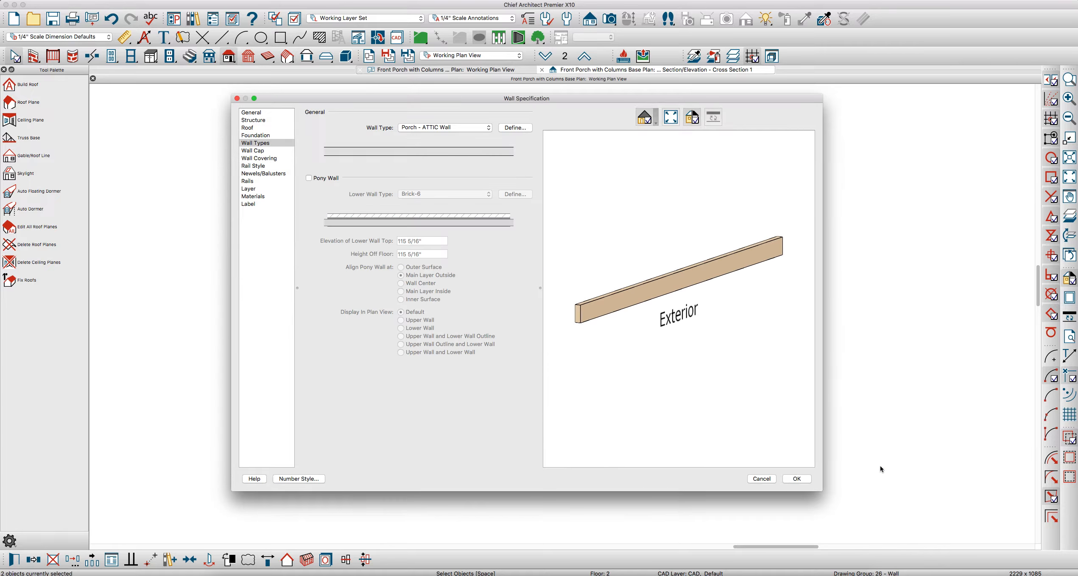
{"action": "left_click", "coordinate": [796, 479]}
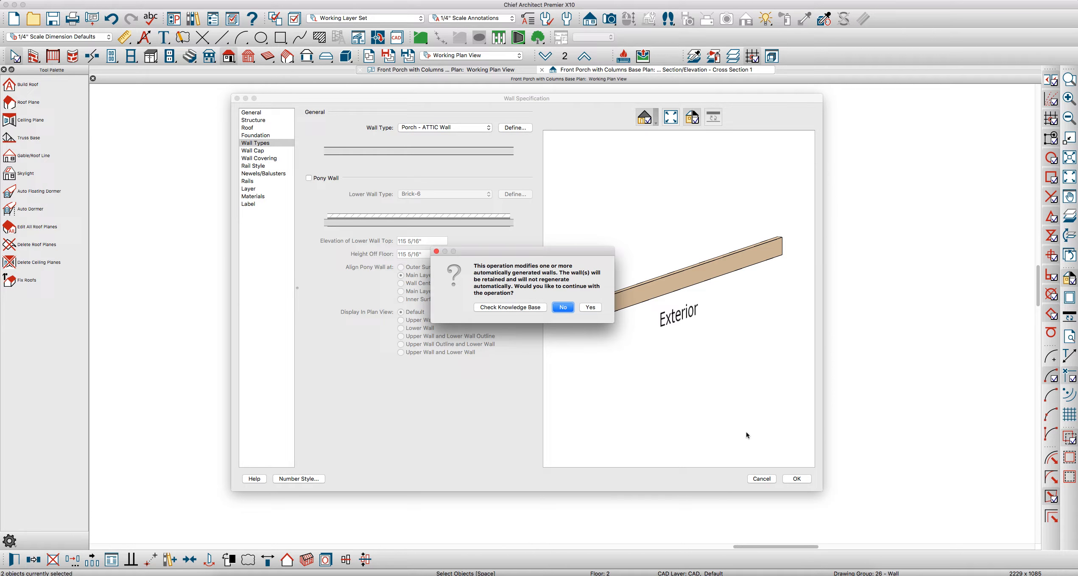
{"action": "left_click", "coordinate": [589, 308]}
{"action": "key", "text": "Delete"}
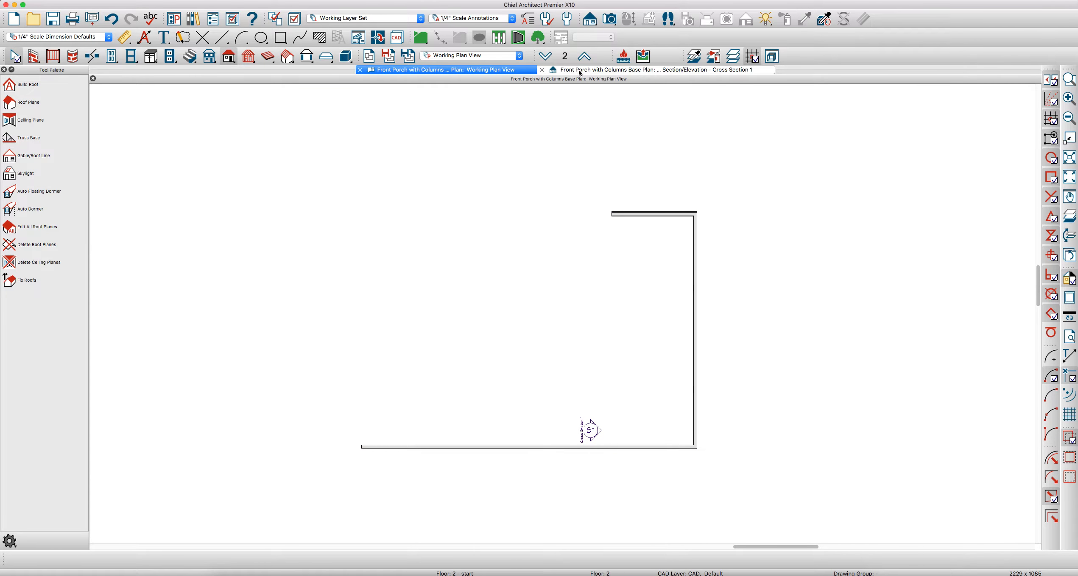
Check the attic wall in Cross Section 1, then show the floor 1 plan and the section side by side.
{"action": "left_click", "coordinate": [579, 71]}
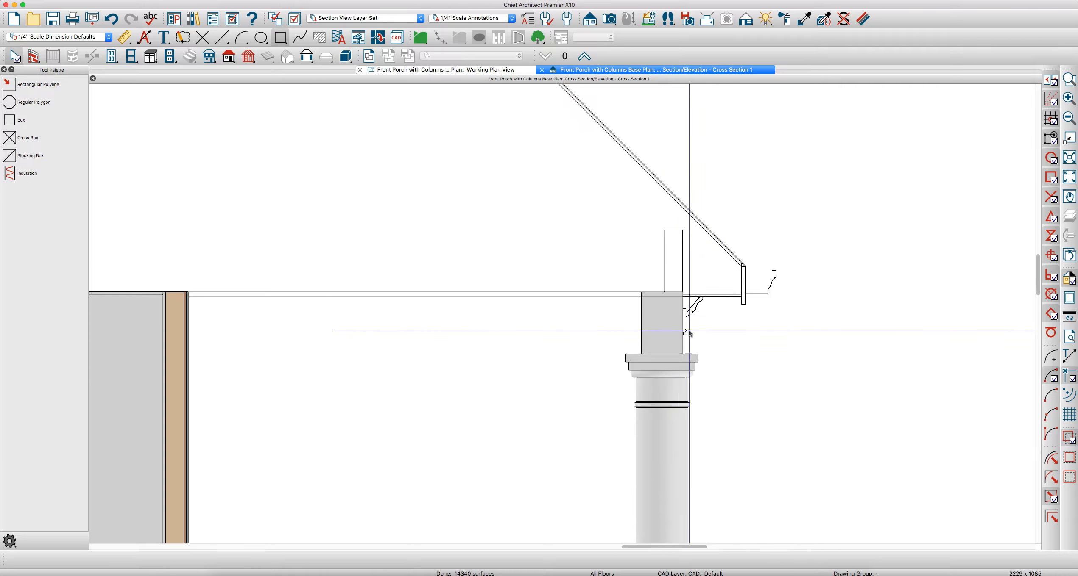
{"action": "left_click", "coordinate": [480, 70]}
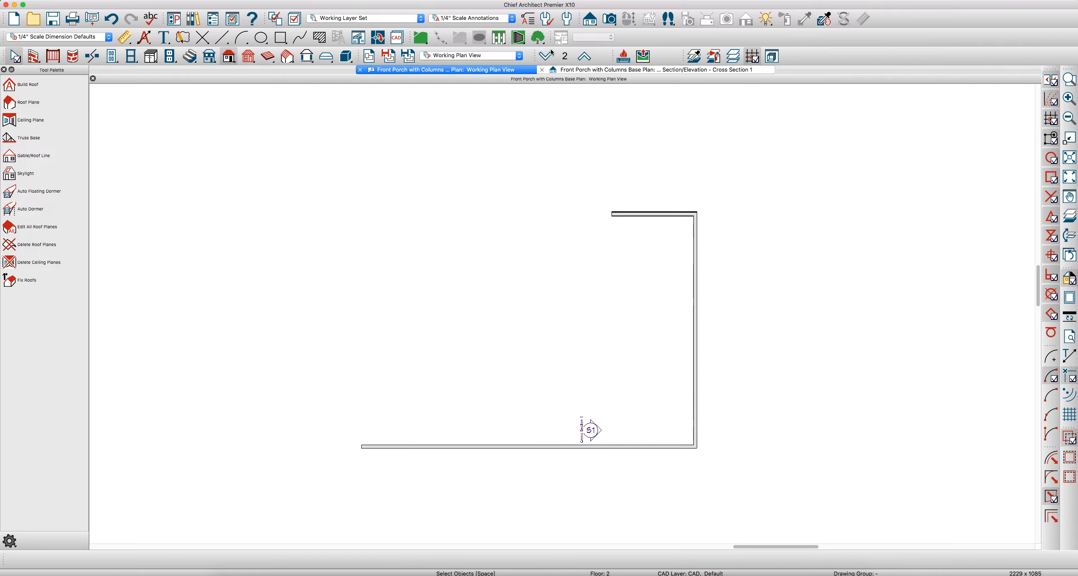
{"action": "left_click", "coordinate": [544, 57]}
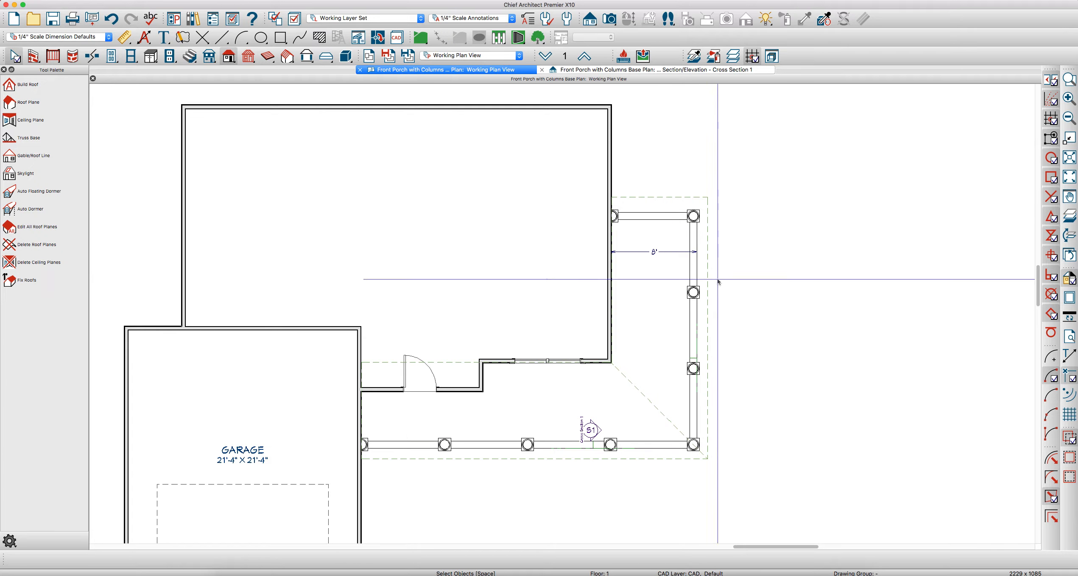
{"action": "key", "text": "shift+F4"}
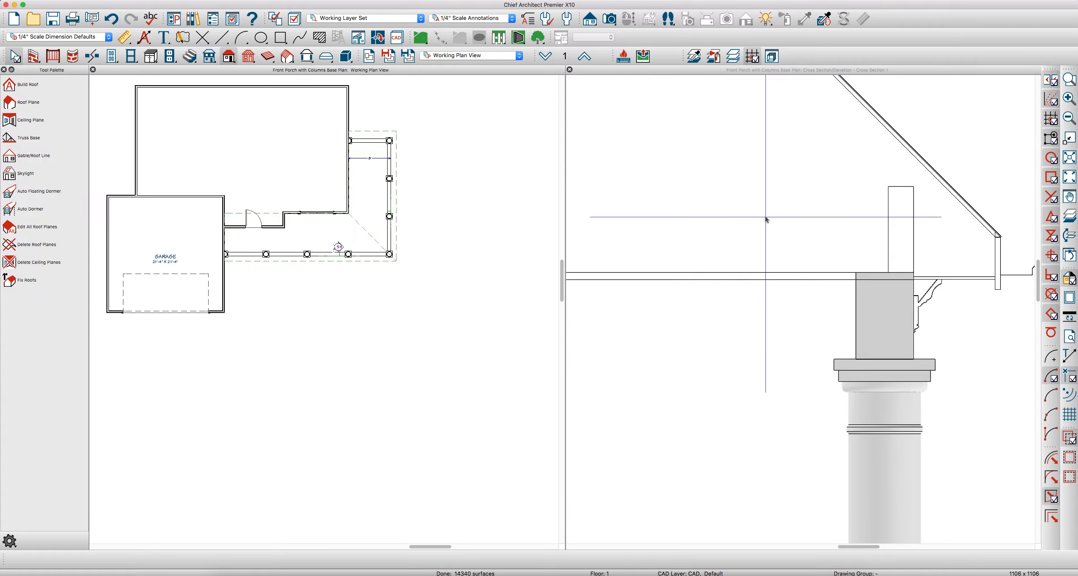
Raise both porch roof planes together with a Z delta move so the frieze's lower edge meets the beam's top.
{"action": "scroll", "coordinate": [331, 220], "scroll_direction": "up", "scroll_amount": 3}
{"action": "scroll", "coordinate": [365, 189], "scroll_direction": "up", "scroll_amount": 2}
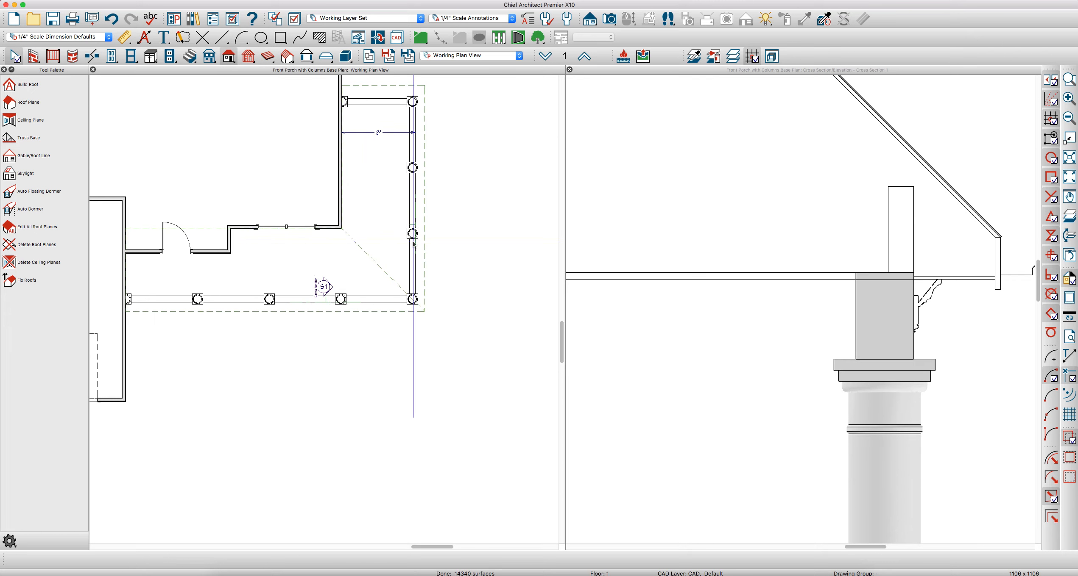
{"action": "left_click", "coordinate": [381, 312]}
{"action": "left_click", "coordinate": [382, 313], "text": "shift"}
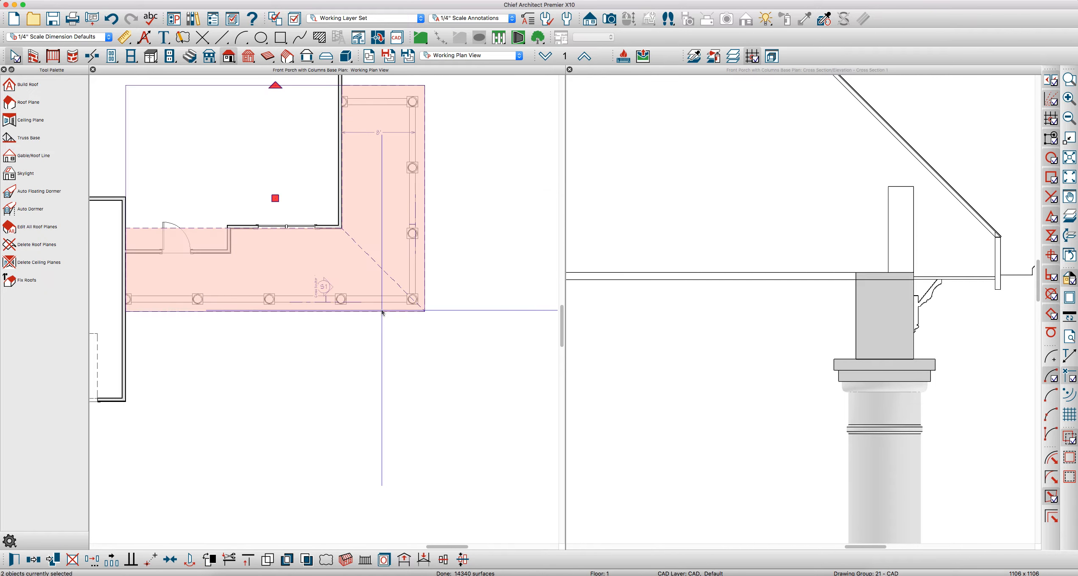
{"action": "key", "text": "t"}
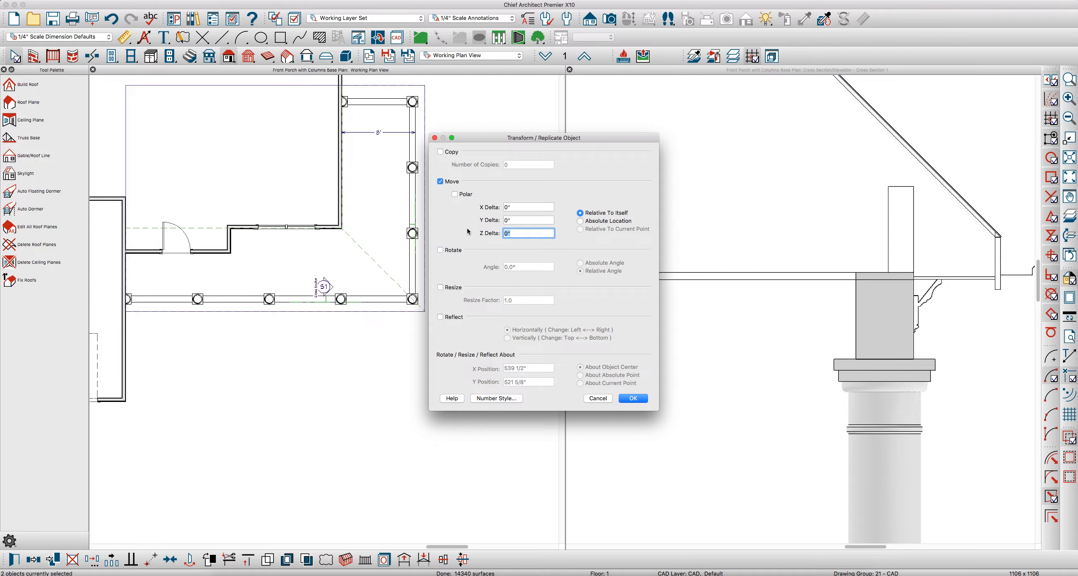
{"action": "key", "text": "Return"}
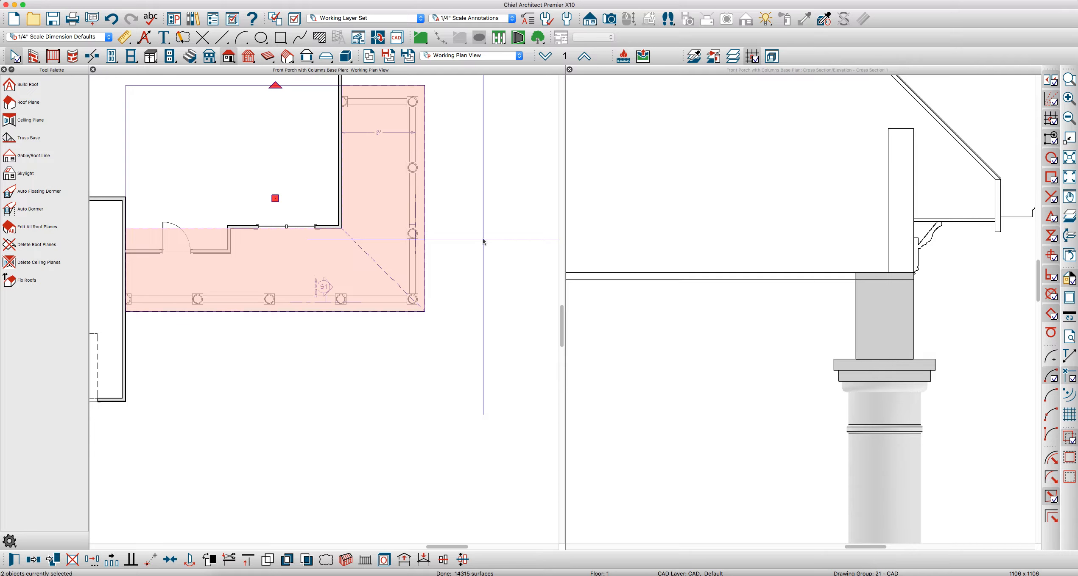
Lower both selected porch roof planes together with a Z delta move of -2".
{"action": "key", "text": "t"}
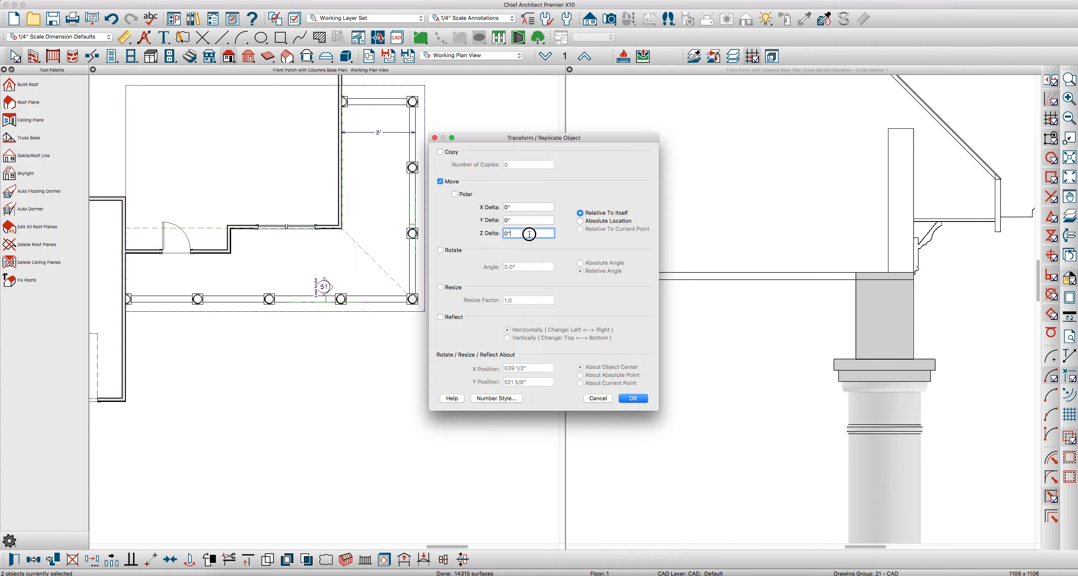
{"action": "type", "text": "2"}
{"action": "key", "text": "BackSpace"}
{"action": "type", "text": "-2"}
{"action": "key", "text": "Return"}
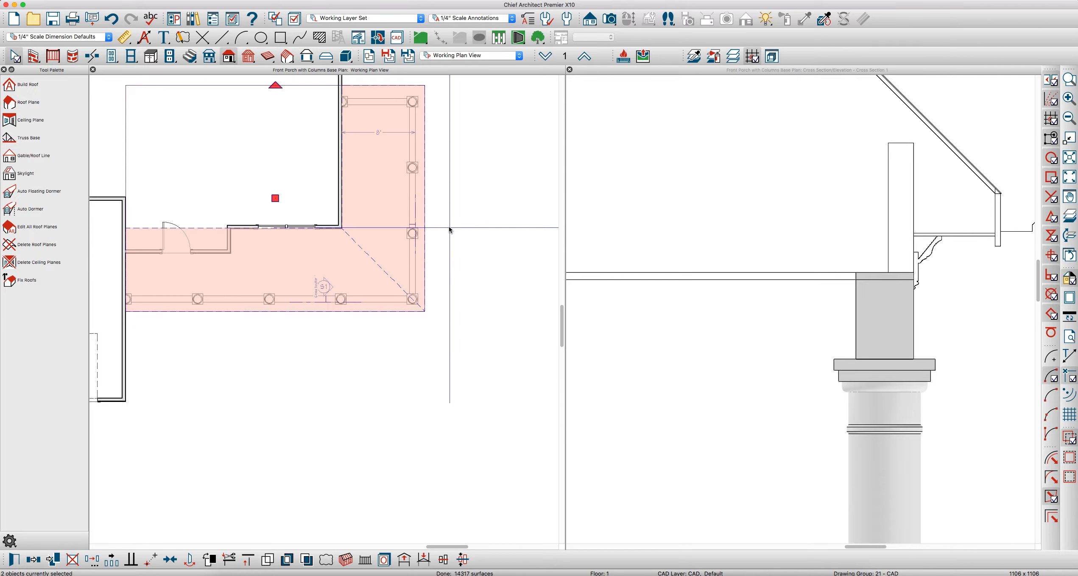
{"action": "left_click", "coordinate": [488, 229]}
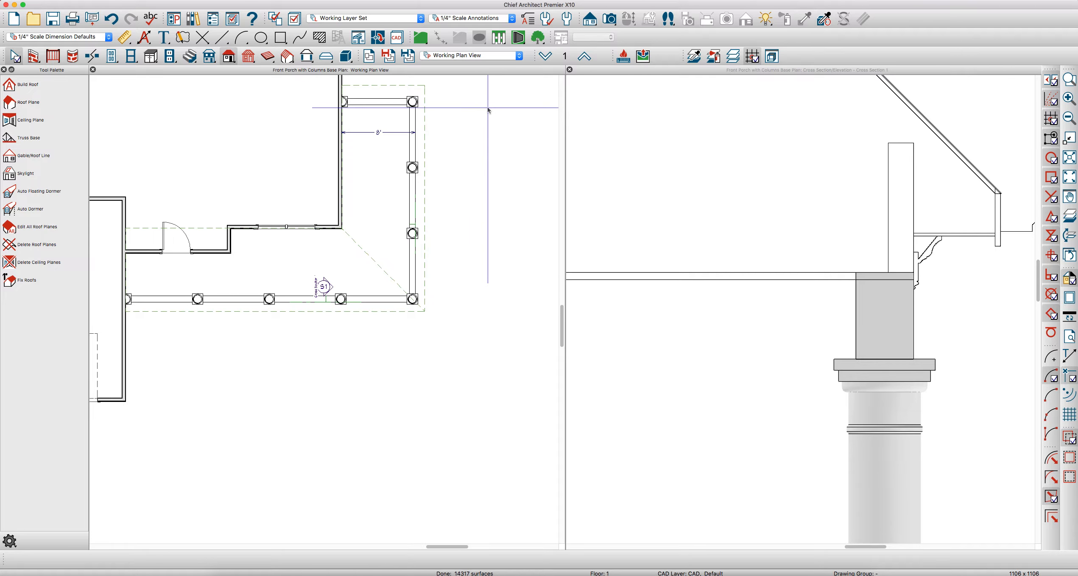
Create a perspective full overview, examine the porch eave, frieze and columns, and show the view across the whole window.
{"action": "left_click", "coordinate": [590, 18]}
{"action": "left_click_drag", "start_coordinate": [338, 297], "coordinate": [296, 244]}
{"action": "scroll", "coordinate": [326, 211], "scroll_direction": "up", "scroll_amount": 5}
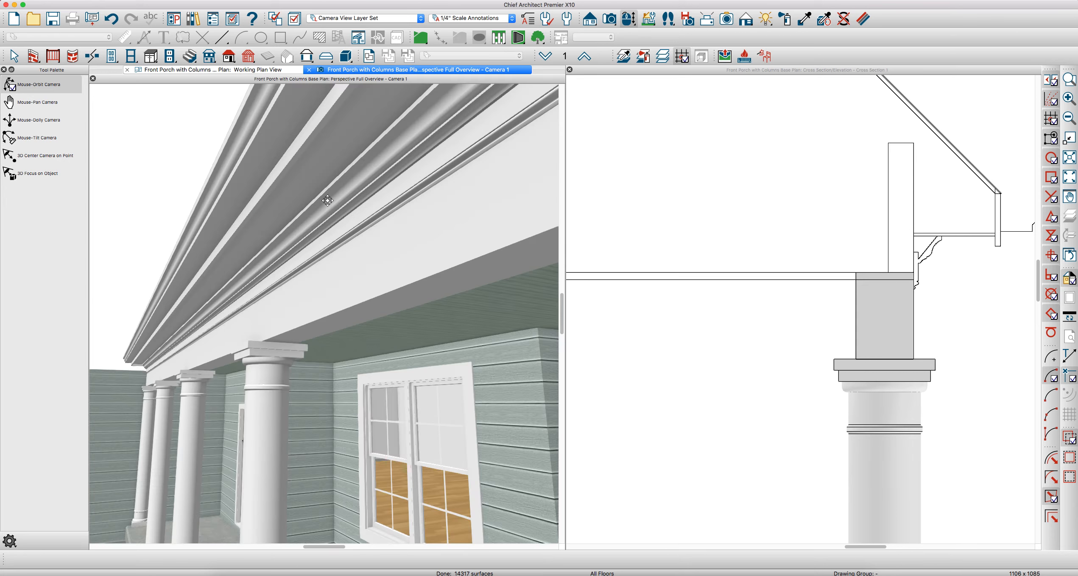
{"action": "mouse_move", "coordinate": [326, 209]}
{"action": "left_mouse_down"}
{"action": "mouse_move", "coordinate": [339, 200]}
{"action": "mouse_move", "coordinate": [322, 218]}
{"action": "left_mouse_up"}
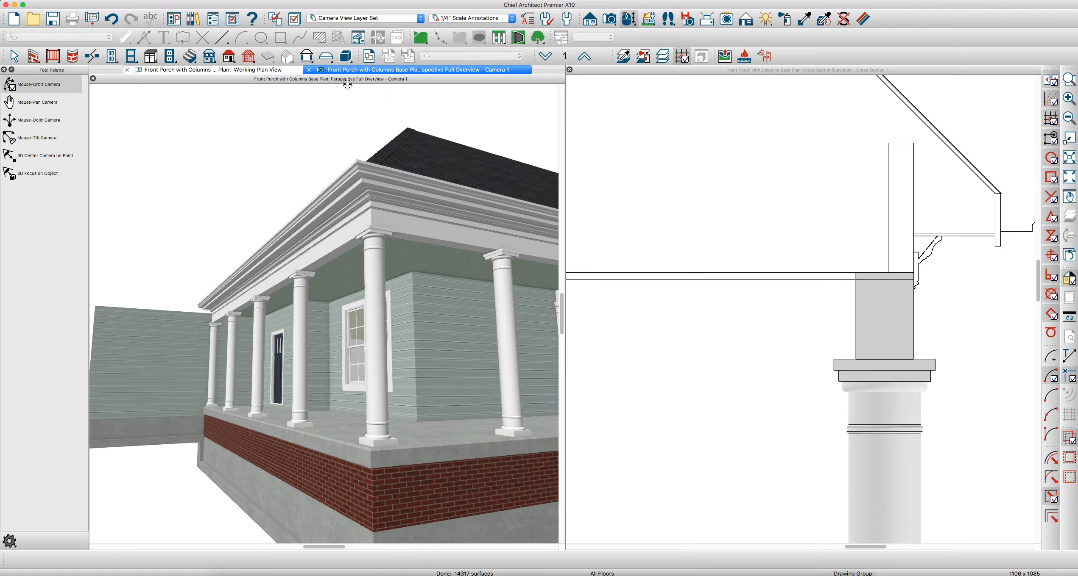
{"action": "left_click_drag", "start_coordinate": [338, 80], "coordinate": [346, 87]}
{"action": "left_click_drag", "start_coordinate": [586, 224], "coordinate": [748, 406]}
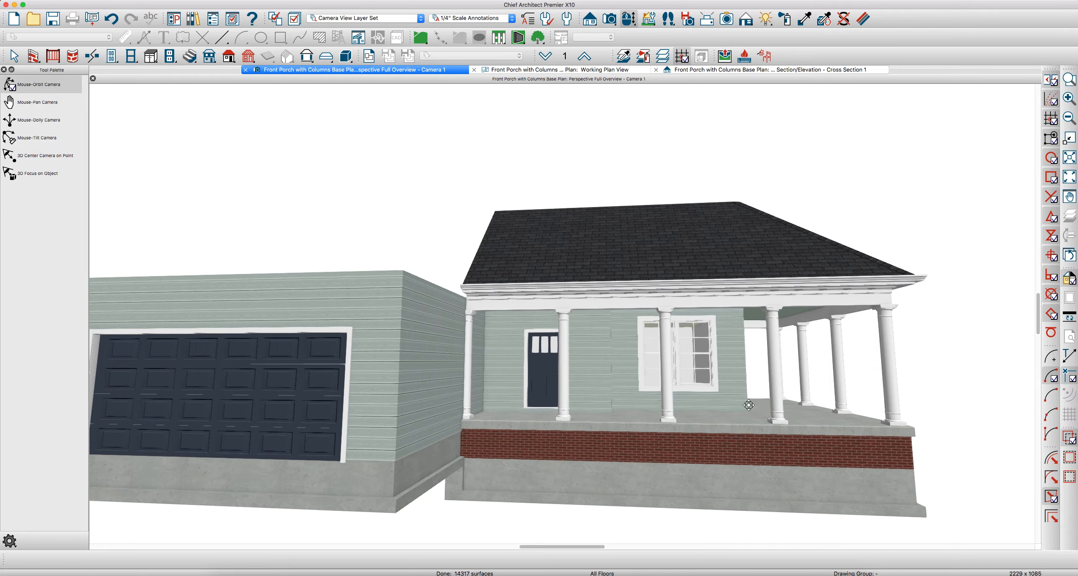
In the plan view, draw a vertical CAD line about 13'-1" long across the porch and line it up with the return wall beside the entry.
{"action": "key", "text": "space"}
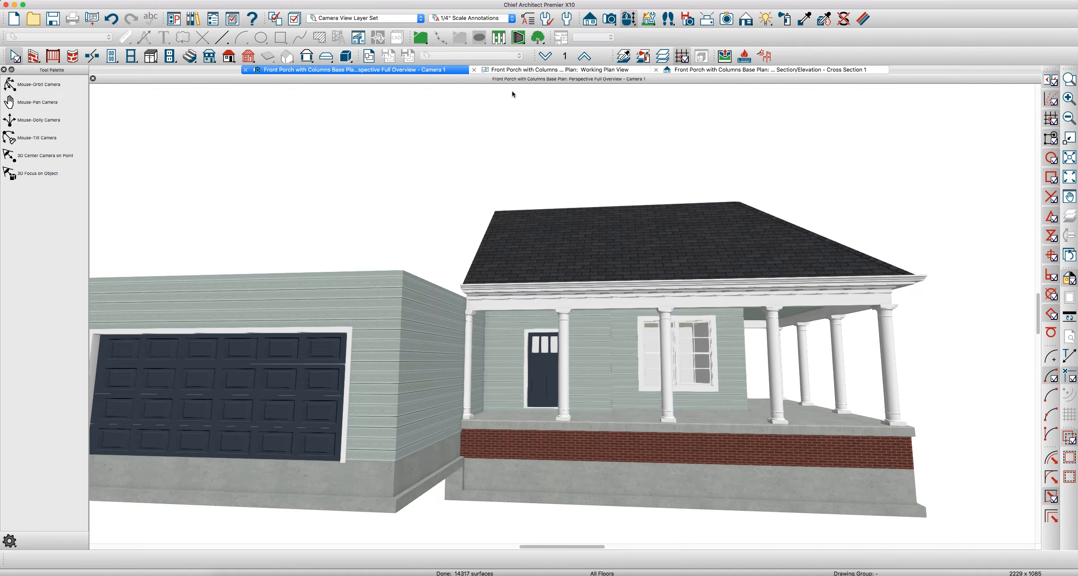
{"action": "left_click", "coordinate": [565, 70]}
{"action": "scroll", "coordinate": [580, 360], "scroll_direction": "down", "scroll_amount": 3}
{"action": "scroll", "coordinate": [580, 360], "scroll_direction": "up", "scroll_amount": 1}
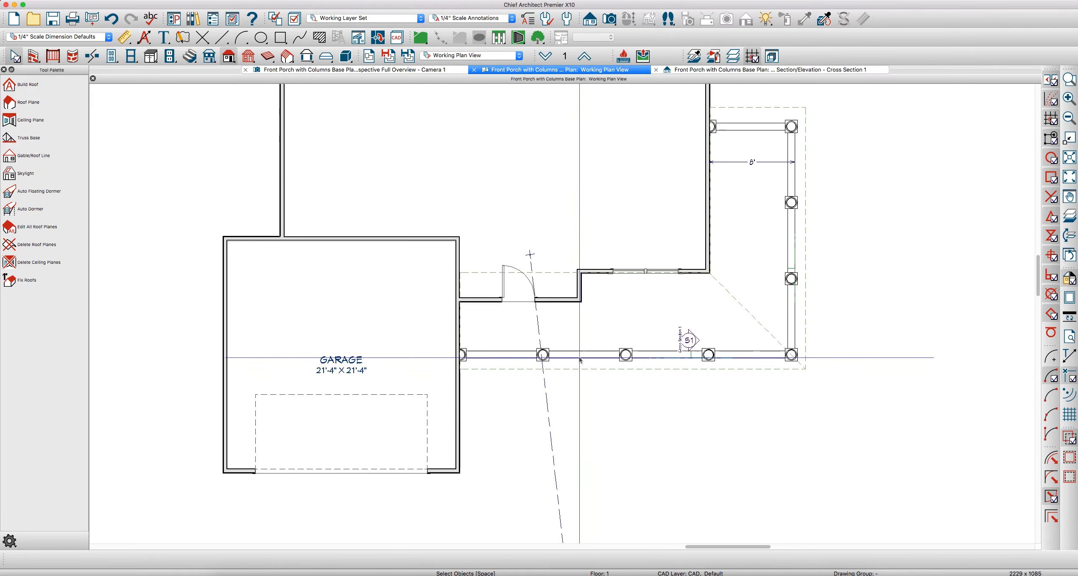
{"action": "scroll", "coordinate": [580, 360], "scroll_direction": "up", "scroll_amount": 3}
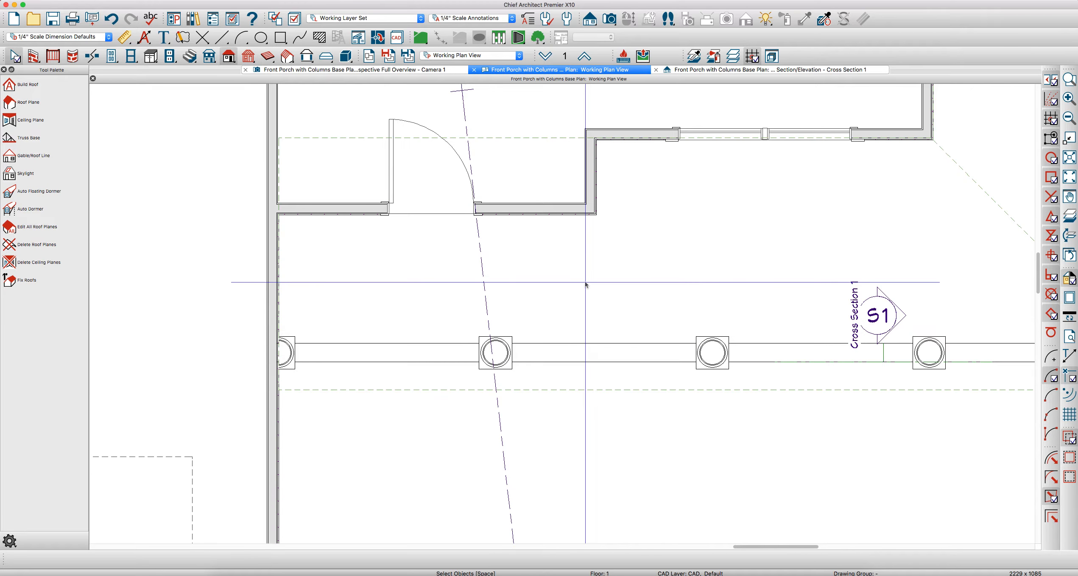
{"action": "key", "text": "l"}
{"action": "left_click_drag", "start_coordinate": [551, 165], "coordinate": [552, 532]}
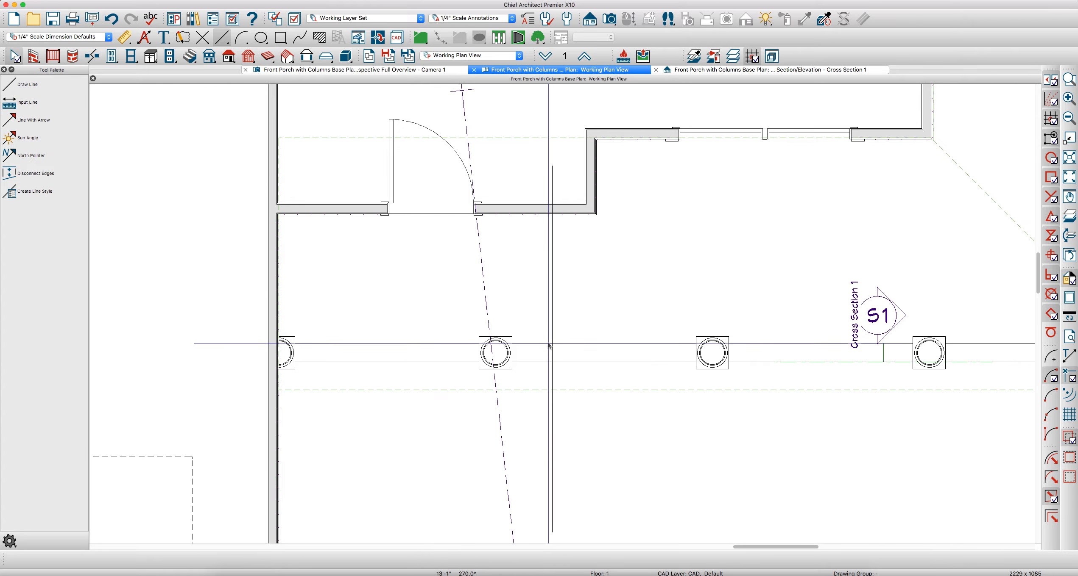
{"action": "left_click", "coordinate": [552, 306]}
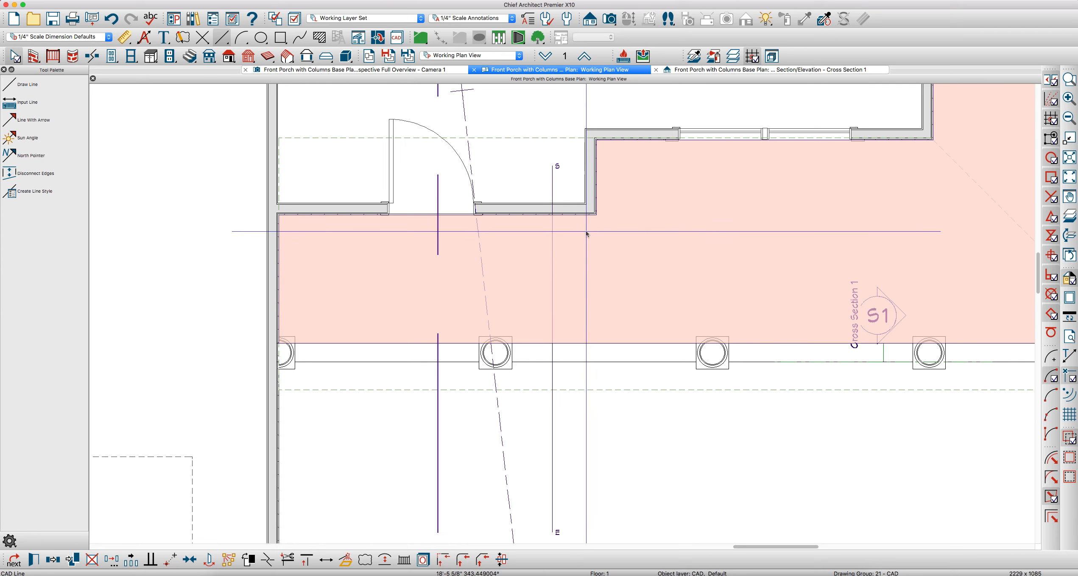
{"action": "left_click", "coordinate": [595, 196]}
Break the front porch railing where the vertical reference line crosses it.
{"action": "left_click", "coordinate": [545, 362]}
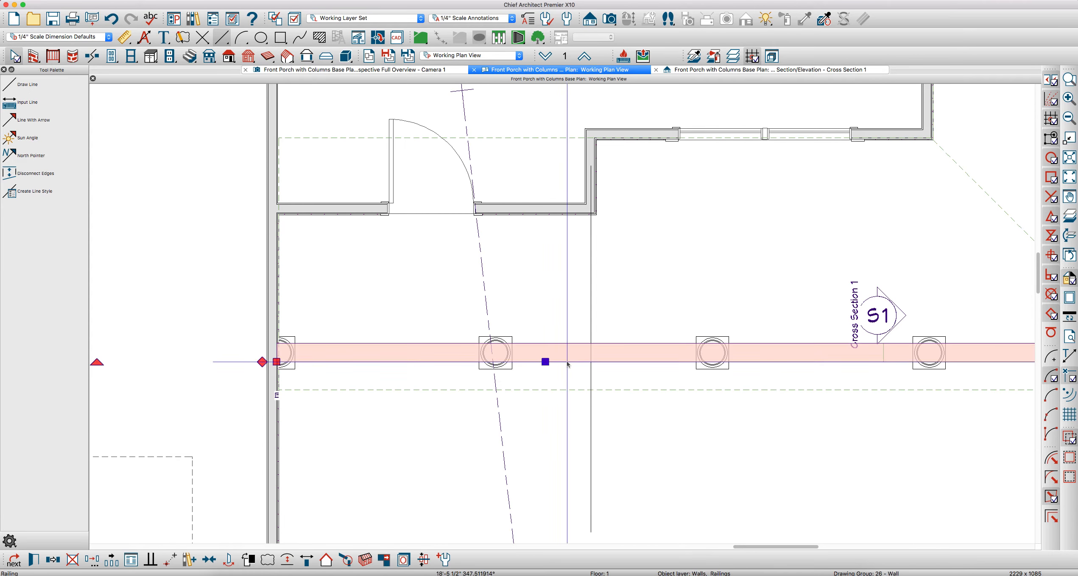
{"action": "scroll", "coordinate": [605, 383], "scroll_direction": "up", "scroll_amount": 2}
{"action": "key", "text": "3"}
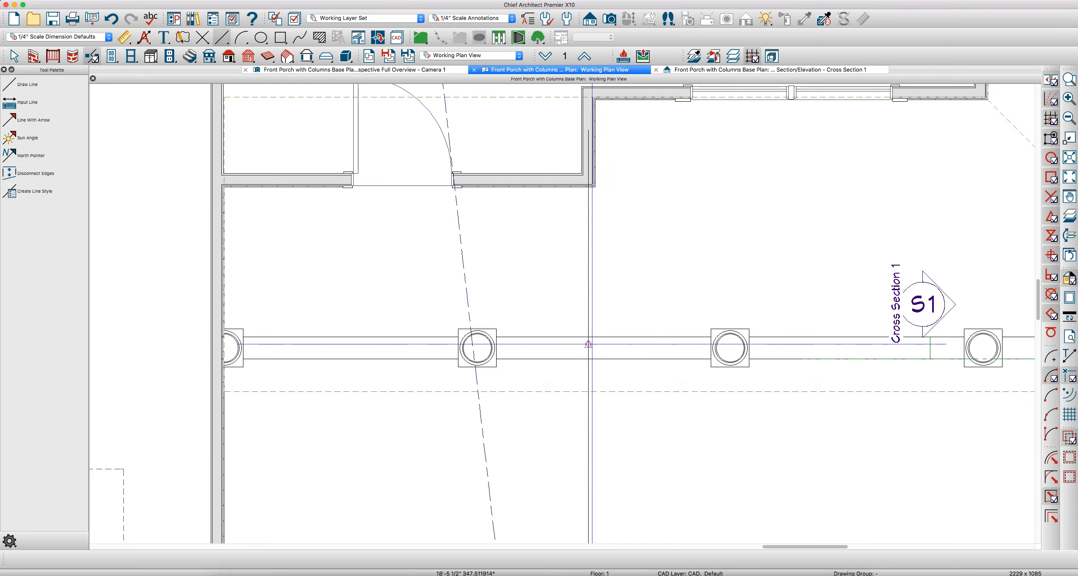
{"action": "left_click", "coordinate": [588, 344]}
{"action": "key", "text": "space"}
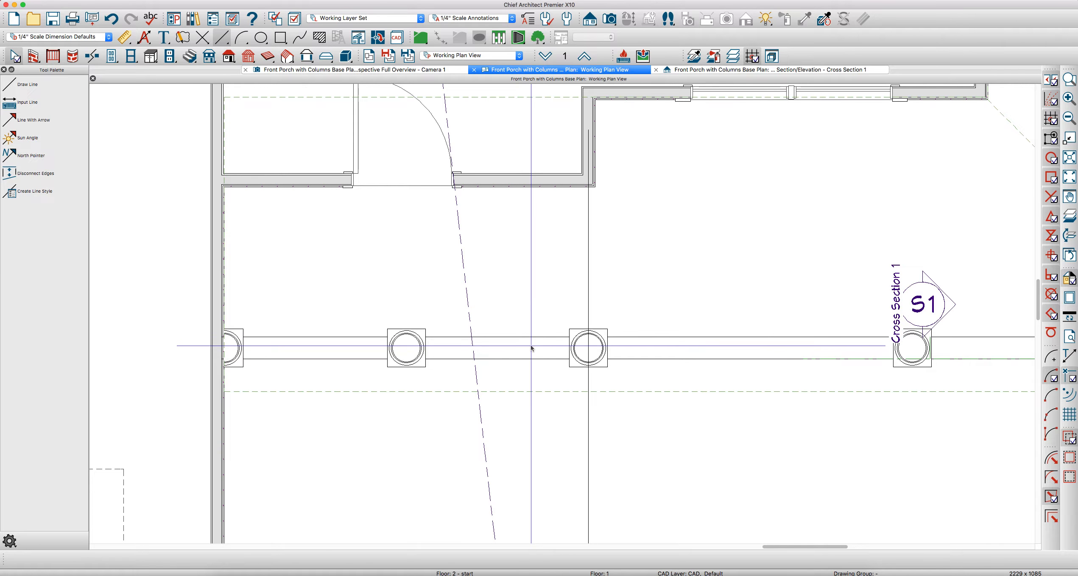
Set the newel spacing of the front railing segment by the entry door to 360" on center.
{"action": "left_click", "coordinate": [530, 348]}
{"action": "left_click", "coordinate": [530, 348]}
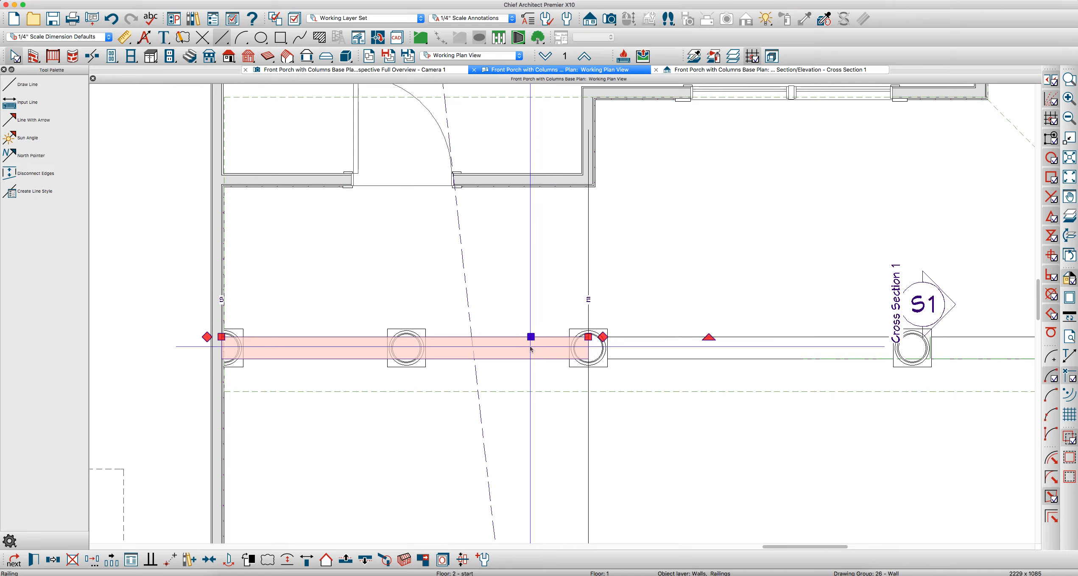
{"action": "double_click", "coordinate": [530, 348]}
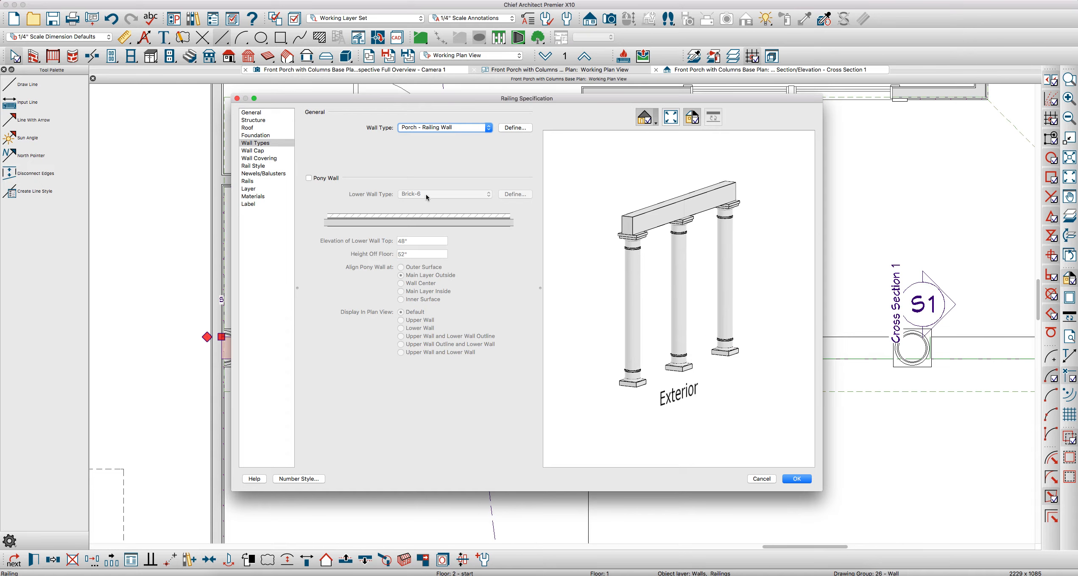
{"action": "left_click", "coordinate": [268, 166]}
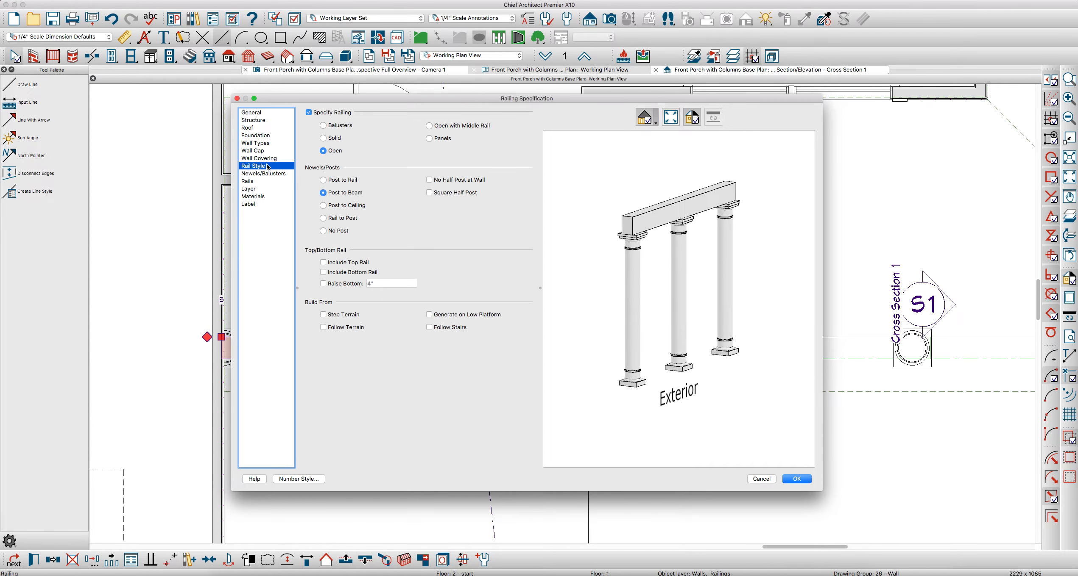
{"action": "left_click", "coordinate": [273, 176]}
{"action": "left_click", "coordinate": [382, 194]}
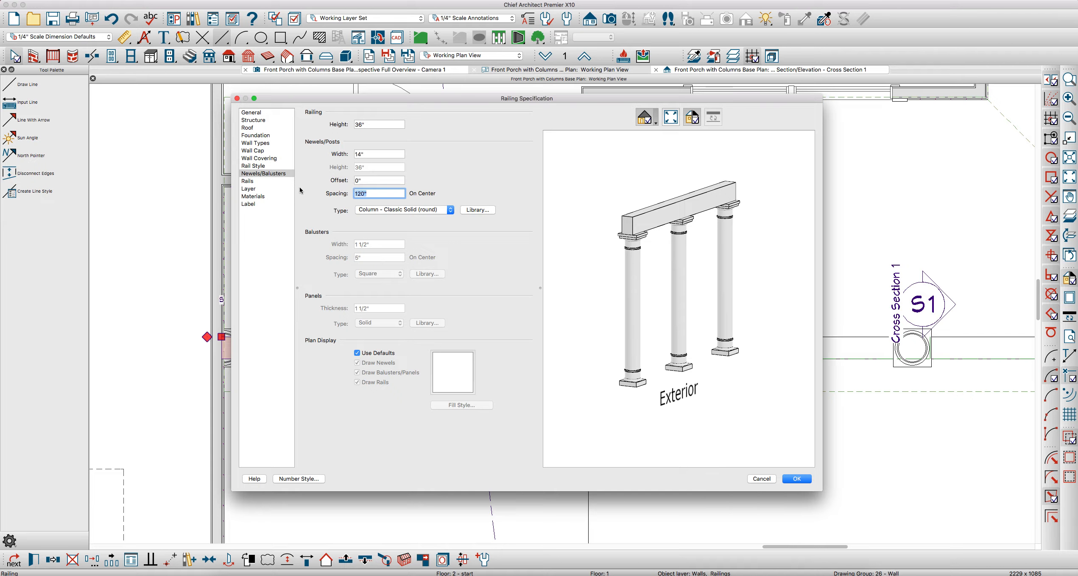
{"action": "type", "text": "360"}
{"action": "key", "text": "Tab"}
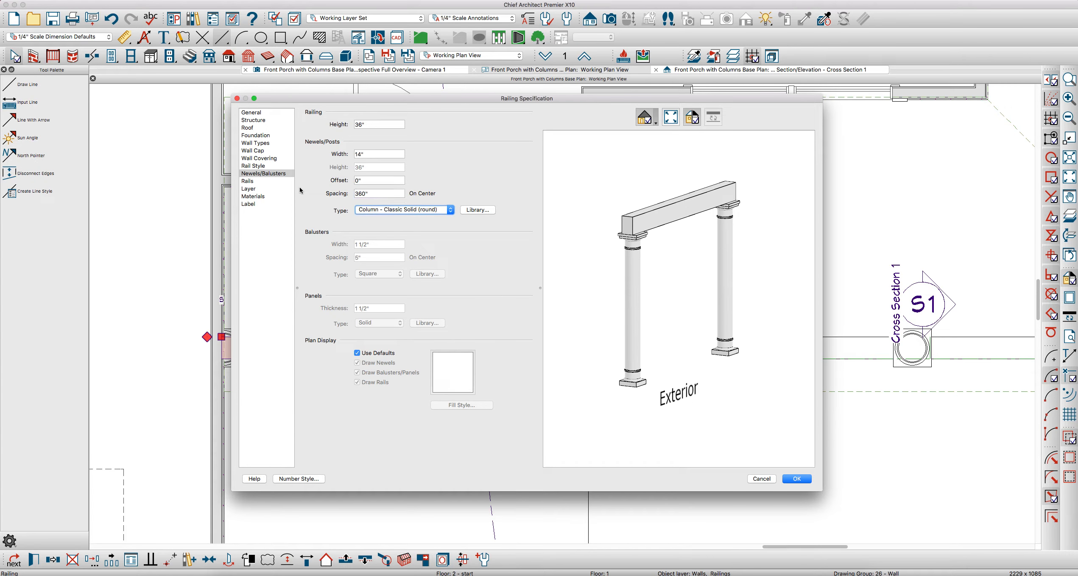
{"action": "left_click", "coordinate": [796, 479]}
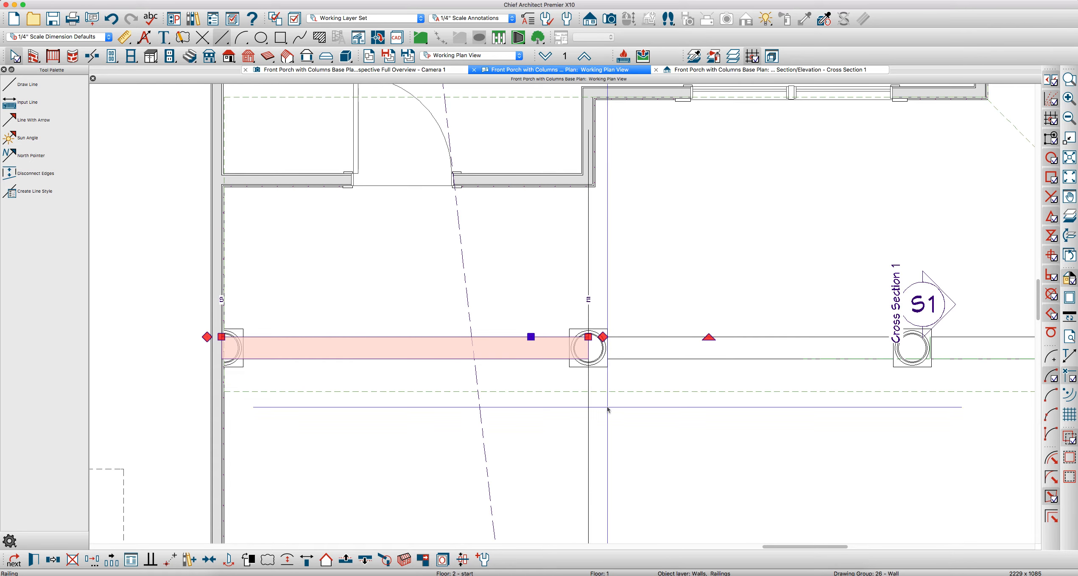
Set the newel spacing of the front railing segment between the break and the outer corner to 84" on center.
{"action": "scroll", "coordinate": [590, 377], "scroll_direction": "up", "scroll_amount": 5}
{"action": "scroll", "coordinate": [585, 375], "scroll_direction": "down", "scroll_amount": 3}
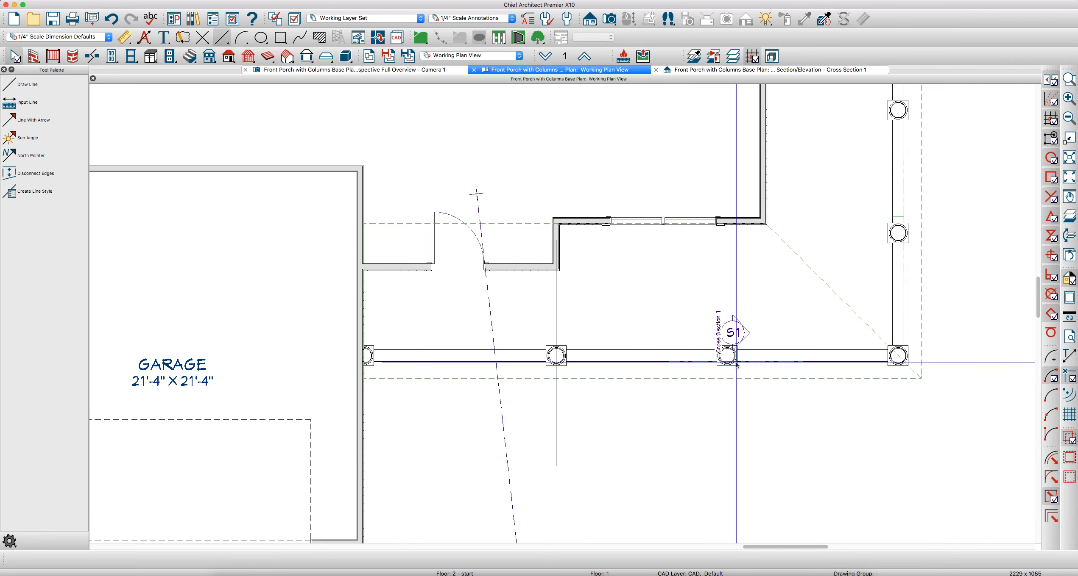
{"action": "scroll", "coordinate": [602, 369], "scroll_direction": "up", "scroll_amount": 1}
{"action": "left_click", "coordinate": [682, 363]}
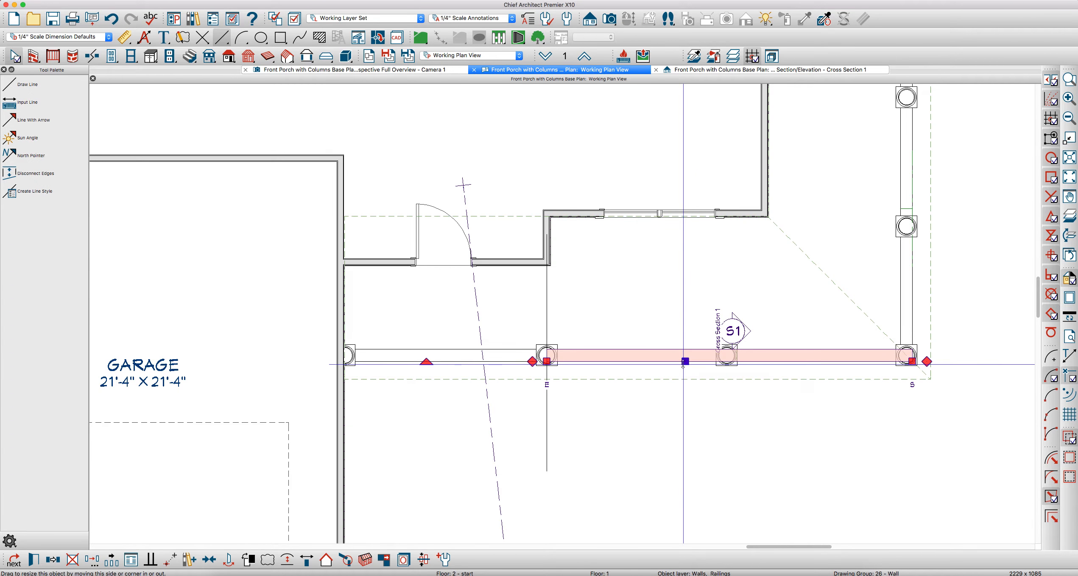
{"action": "double_click", "coordinate": [674, 354]}
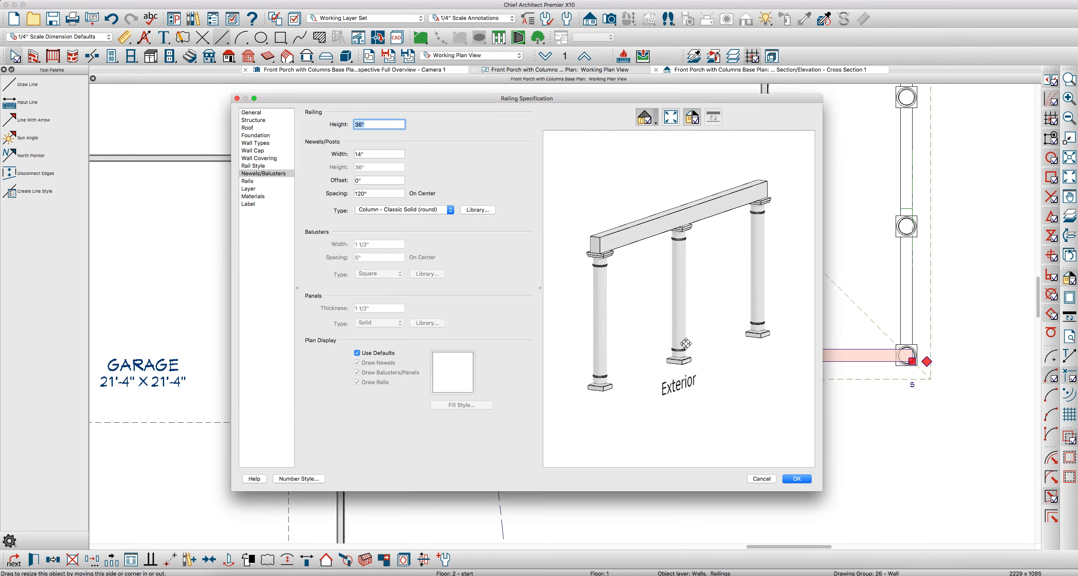
{"action": "left_click", "coordinate": [378, 193]}
{"action": "type", "text": "8'"}
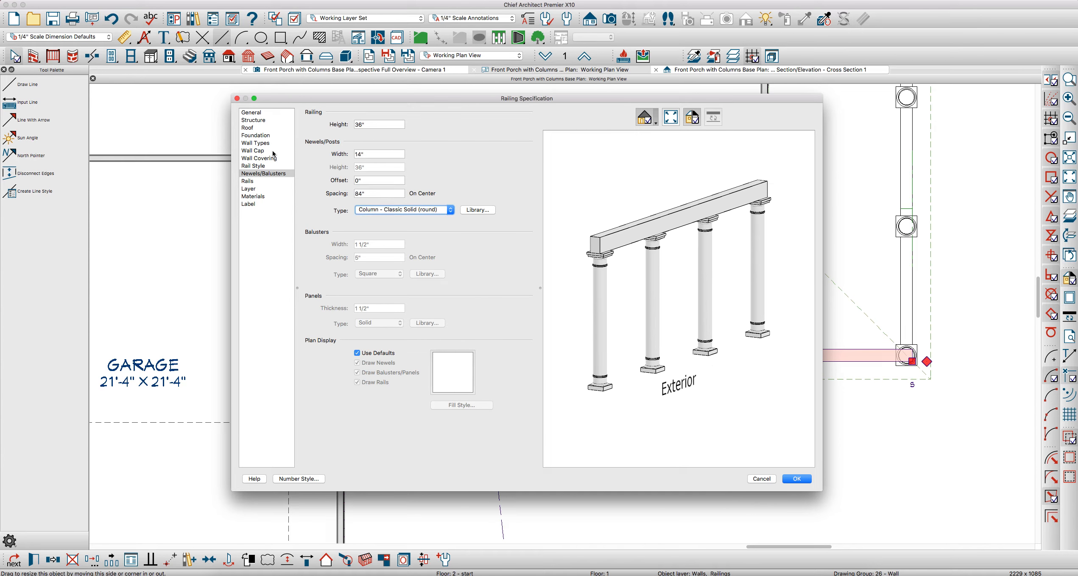
{"action": "key", "text": "Return"}
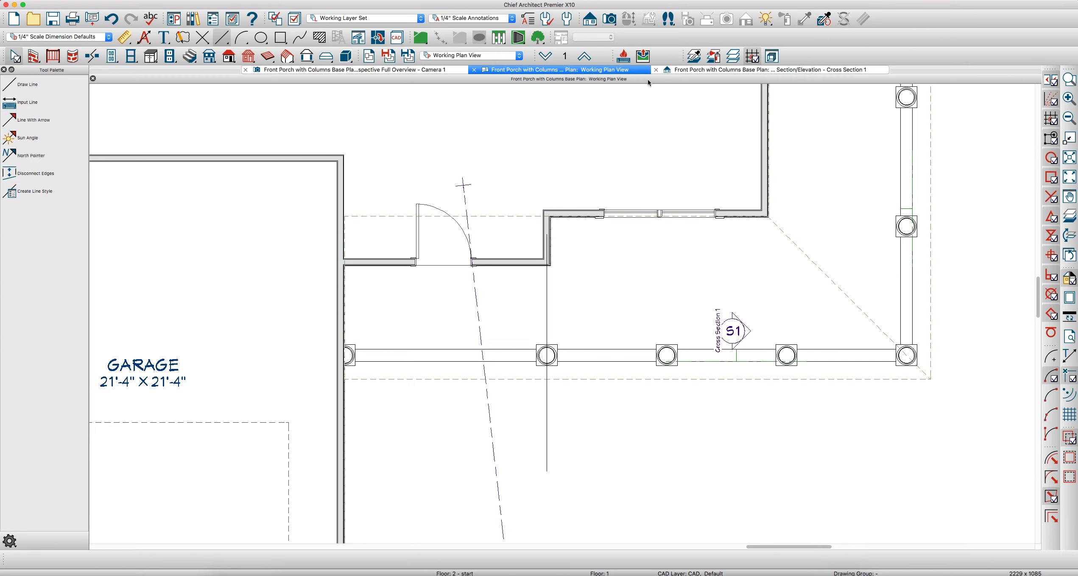
Check the new column spacing at the entry and along the front porch in the perspective overview.
{"action": "left_click", "coordinate": [377, 69]}
{"action": "middle_click_drag", "start_coordinate": [666, 326], "coordinate": [686, 332]}
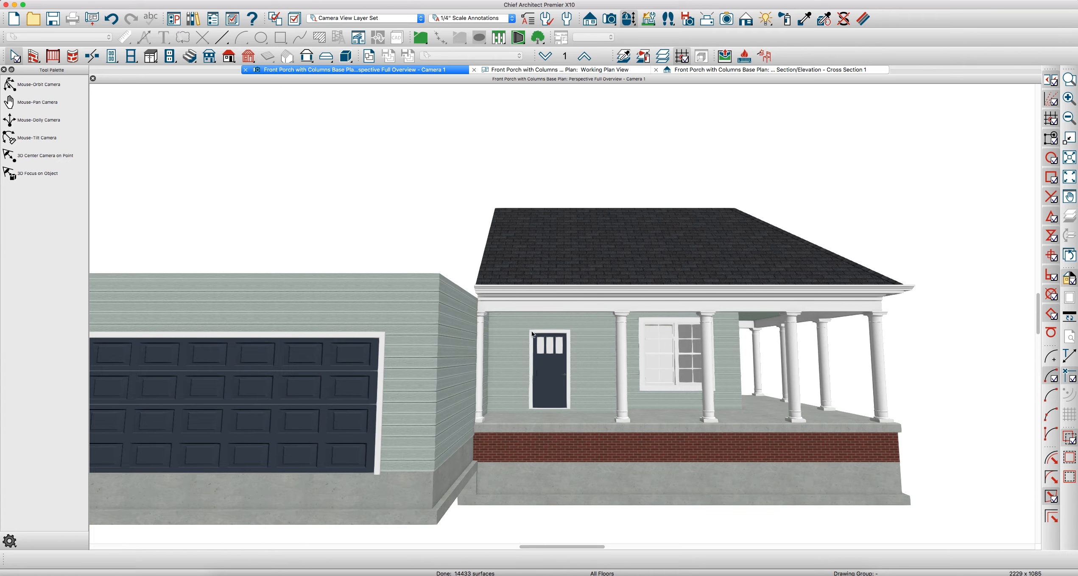
{"action": "mouse_move", "coordinate": [513, 337]}
{"action": "middle_mouse_down"}
{"action": "mouse_move", "coordinate": [534, 343]}
{"action": "mouse_move", "coordinate": [447, 353]}
{"action": "mouse_move", "coordinate": [515, 357]}
{"action": "middle_mouse_up"}
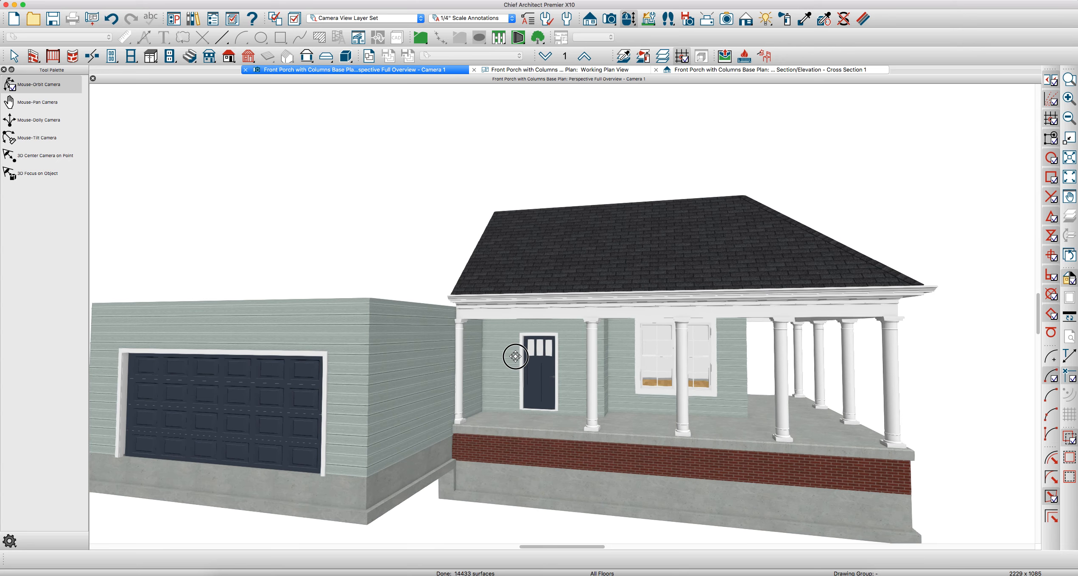
{"action": "middle_click_drag", "start_coordinate": [595, 352], "coordinate": [607, 378]}
{"action": "key", "text": "space"}
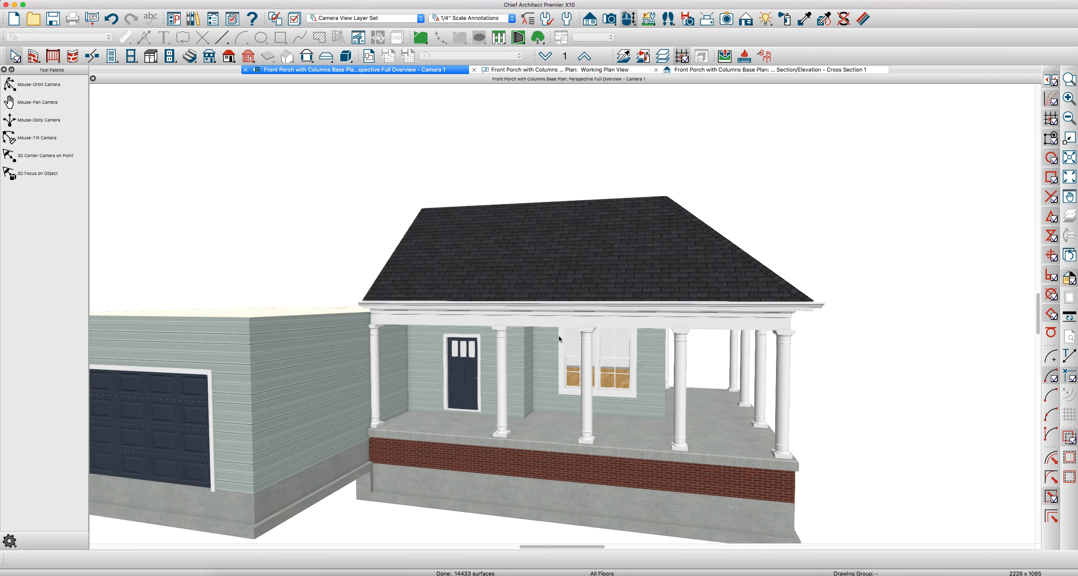
Switch the porch railing segments along the front beyond the entry, the outer side and the back end together to the Balusters style.
{"action": "left_click", "coordinate": [512, 70]}
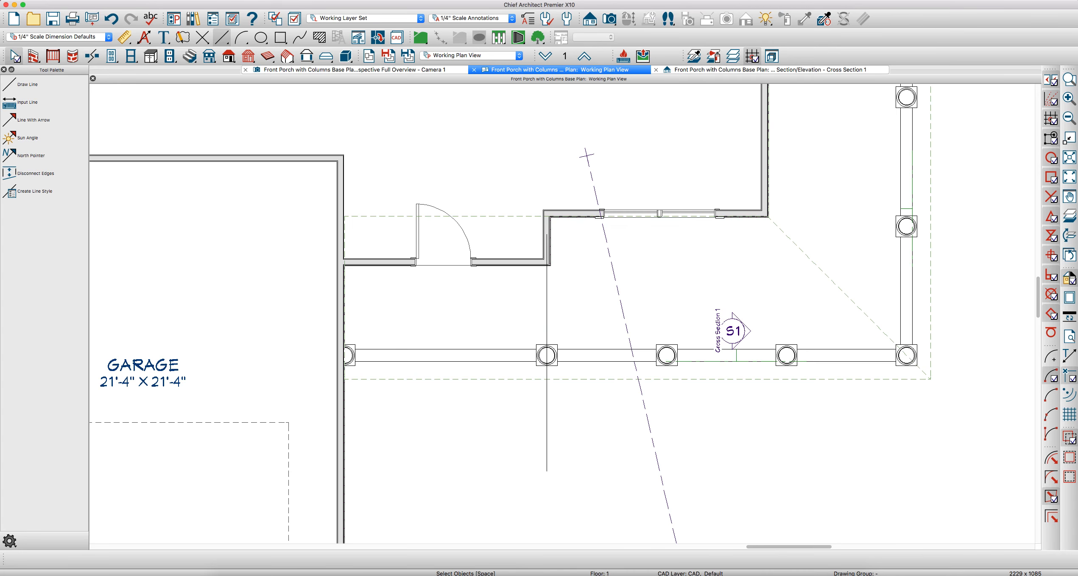
{"action": "left_click", "coordinate": [589, 357]}
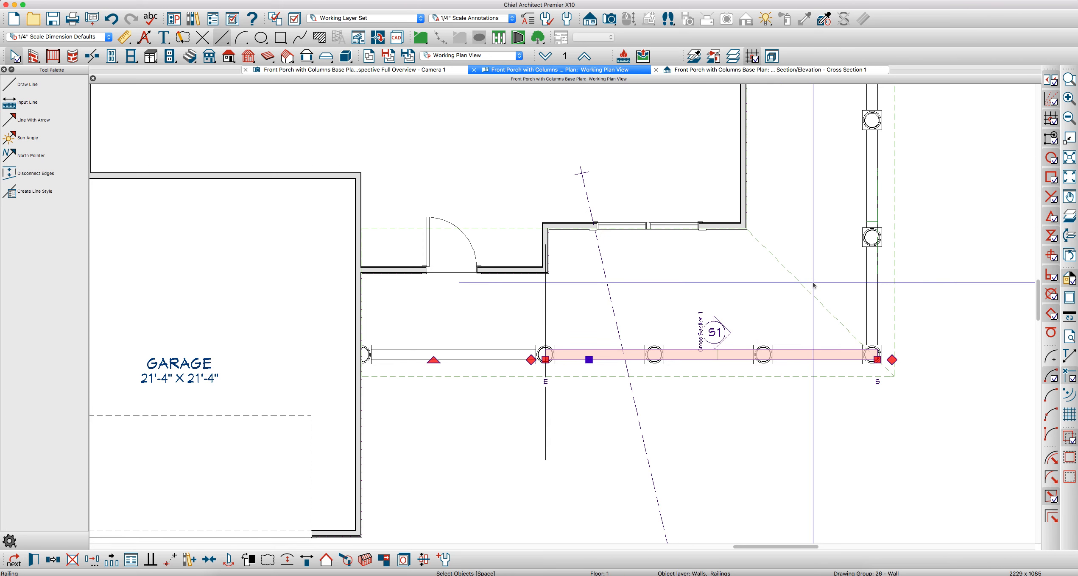
{"action": "left_click", "coordinate": [872, 301], "text": "shift"}
{"action": "scroll", "coordinate": [814, 365], "scroll_direction": "down", "scroll_amount": 3}
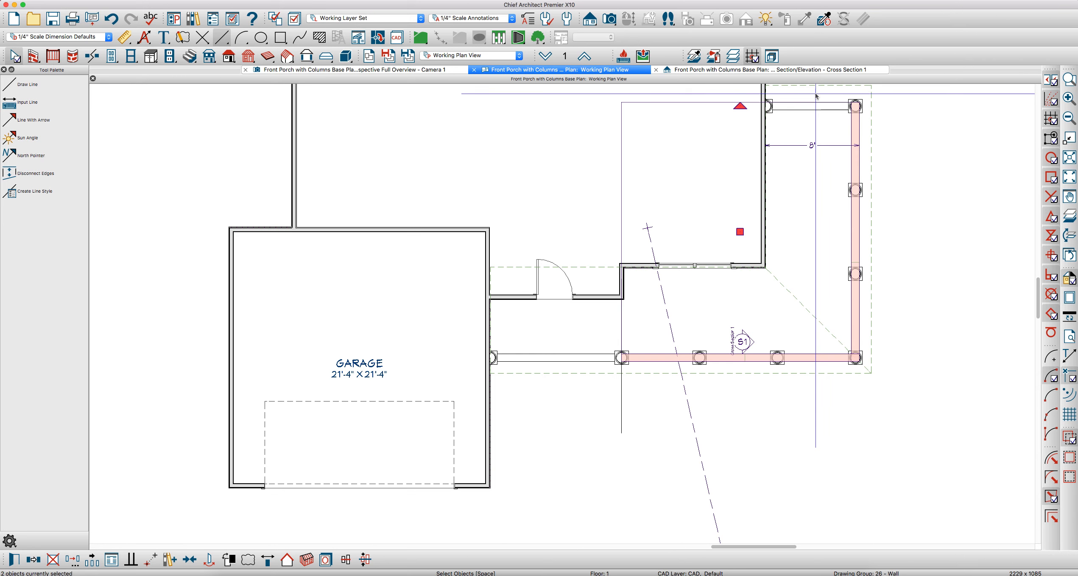
{"action": "left_click", "coordinate": [810, 107], "text": "shift"}
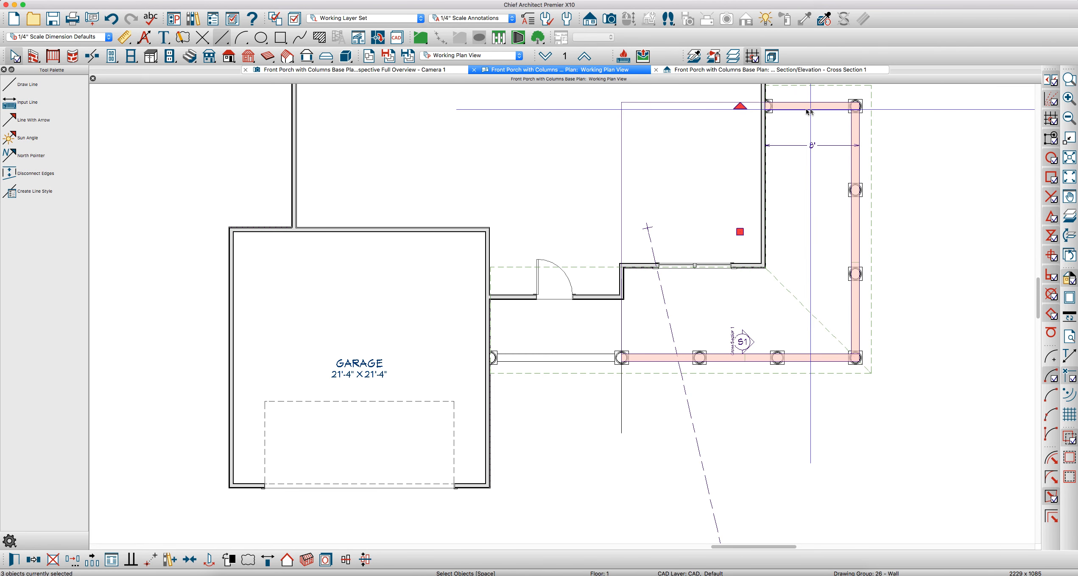
{"action": "key", "text": "super+e"}
{"action": "left_click", "coordinate": [260, 166]}
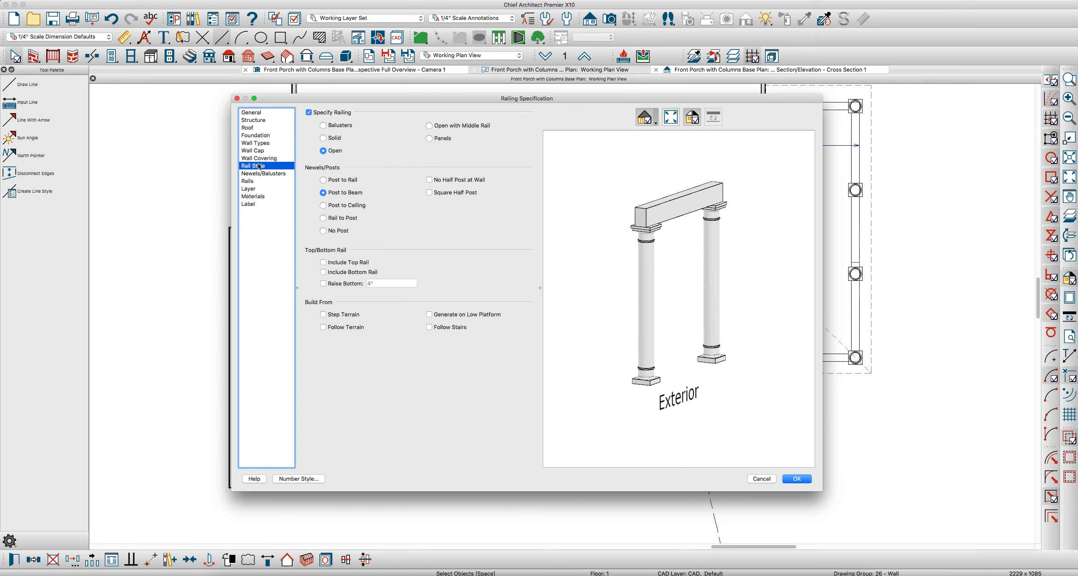
{"action": "left_click", "coordinate": [336, 128]}
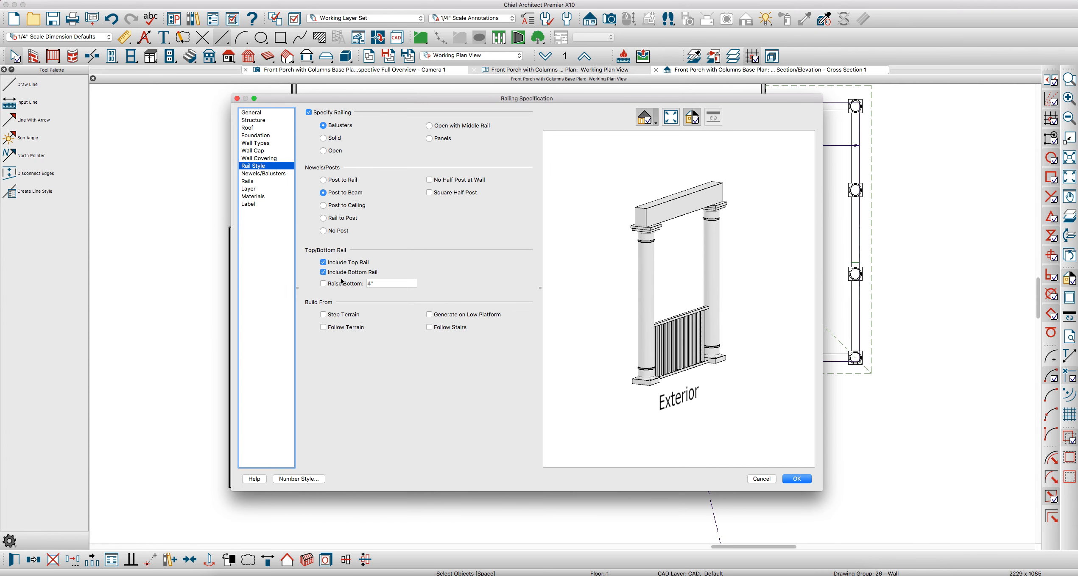
Raise the bottom rail of the three selected porch railings by 5 1/2" and apply the railing changes.
{"action": "left_click_drag", "start_coordinate": [701, 357], "coordinate": [587, 372]}
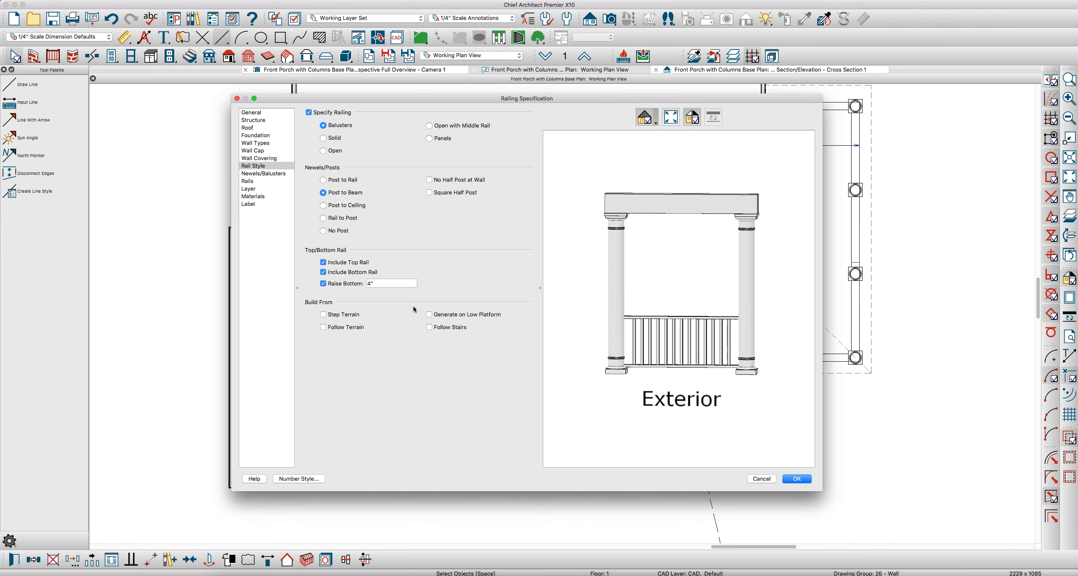
{"action": "double_click", "coordinate": [388, 283]}
{"action": "type", "text": "5"}
{"action": "type", "text": " 1/2"}
{"action": "key", "text": "Tab"}
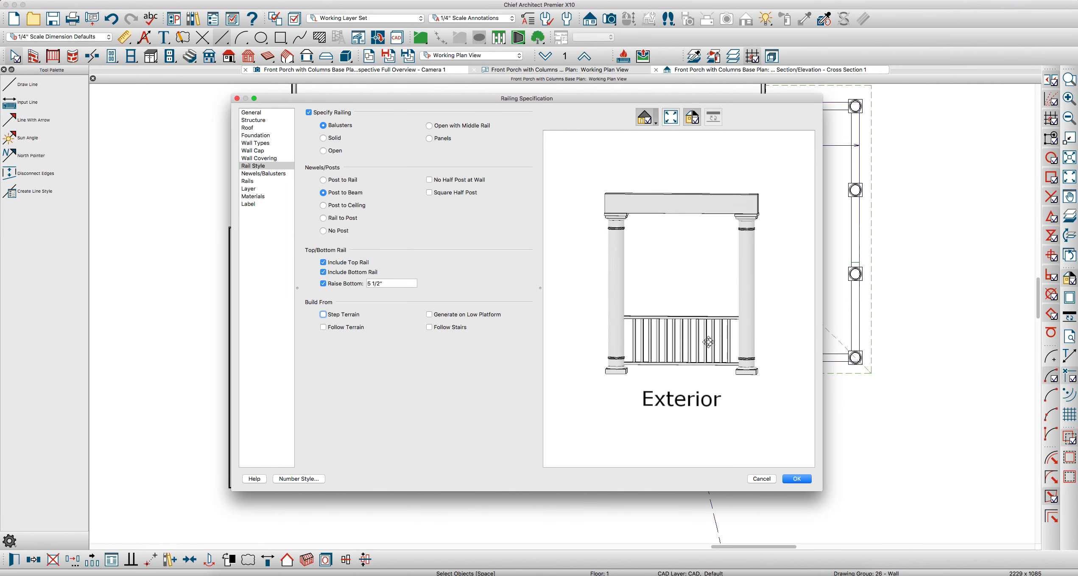
{"action": "left_click", "coordinate": [796, 479]}
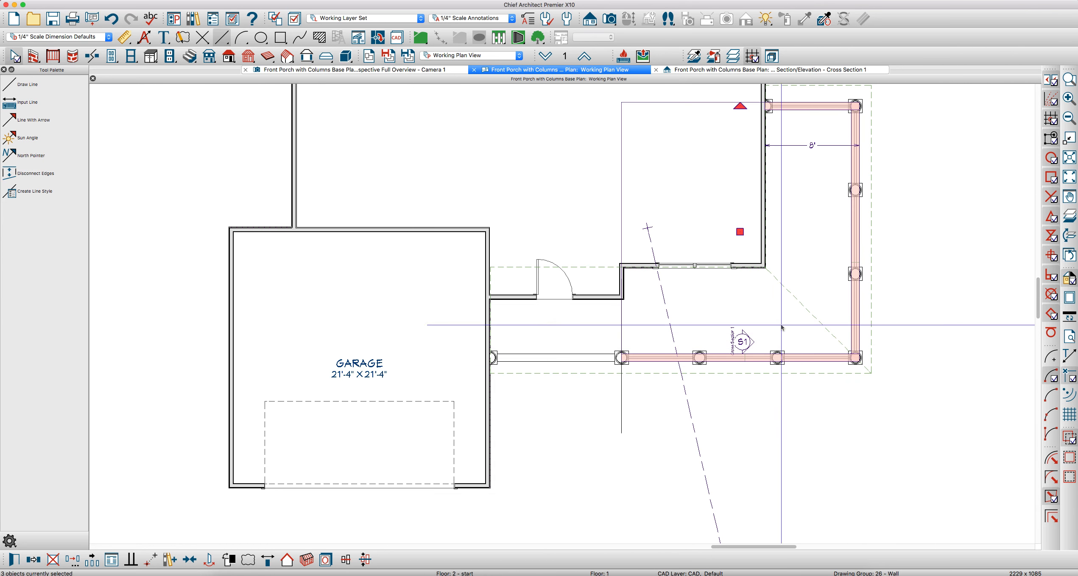
{"action": "left_click", "coordinate": [657, 102]}
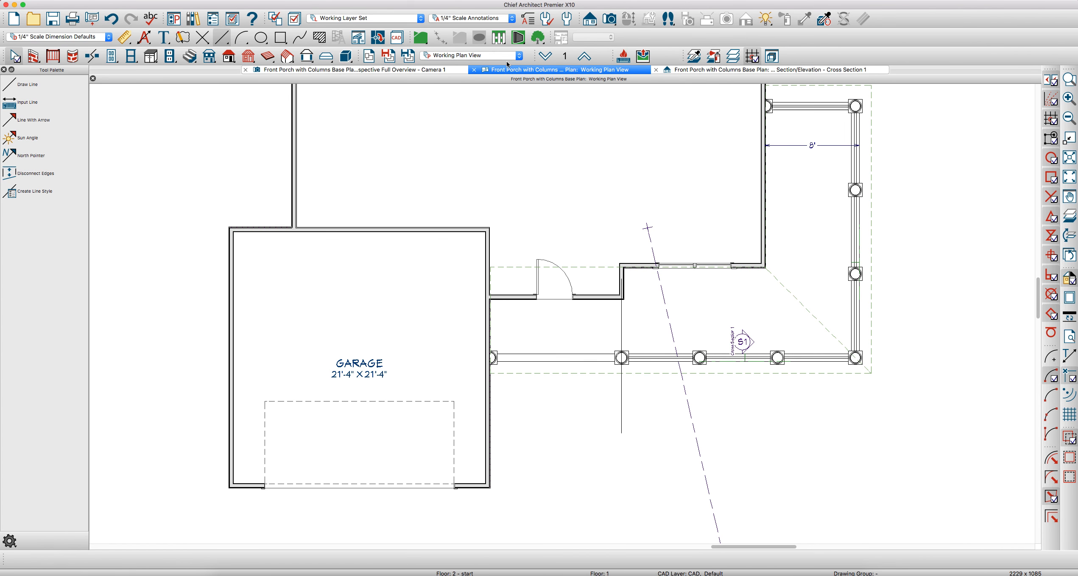
Inspect the baluster railings between the porch columns from the front and side in the perspective overview.
{"action": "left_click", "coordinate": [445, 68]}
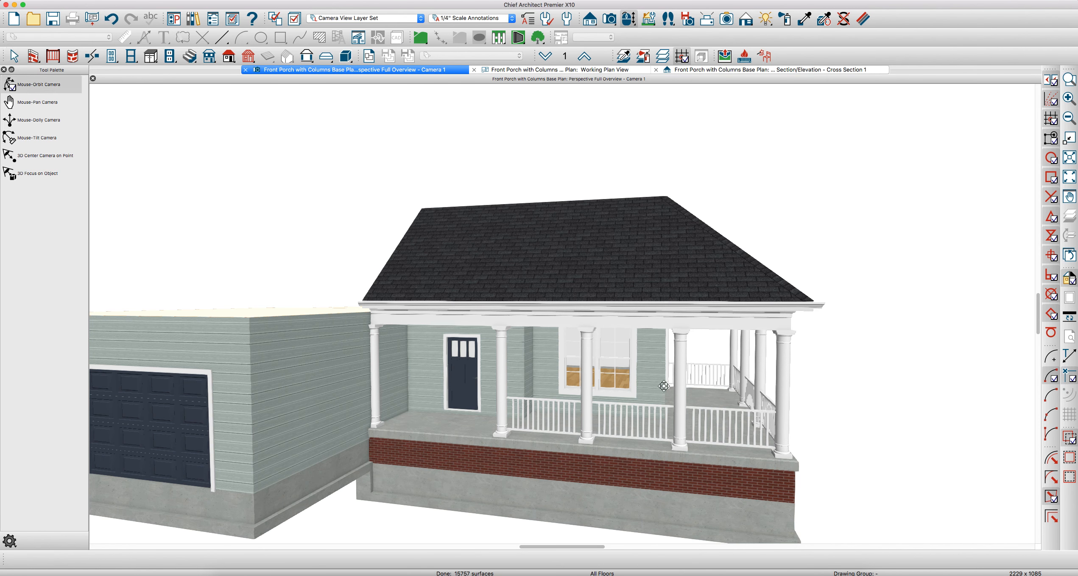
{"action": "mouse_move", "coordinate": [673, 416]}
{"action": "left_mouse_down"}
{"action": "mouse_move", "coordinate": [483, 419]}
{"action": "mouse_move", "coordinate": [711, 424]}
{"action": "mouse_move", "coordinate": [679, 422]}
{"action": "left_mouse_up"}
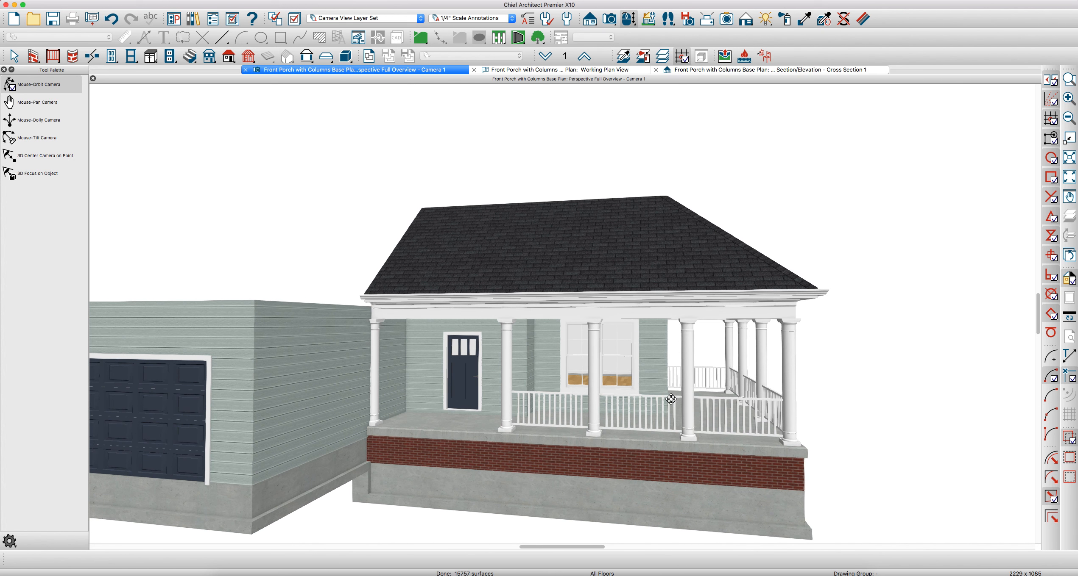
{"action": "middle_click_drag", "start_coordinate": [699, 368], "coordinate": [816, 301]}
{"action": "left_click_drag", "start_coordinate": [784, 316], "coordinate": [740, 314]}
{"action": "middle_click_drag", "start_coordinate": [775, 286], "coordinate": [735, 192]}
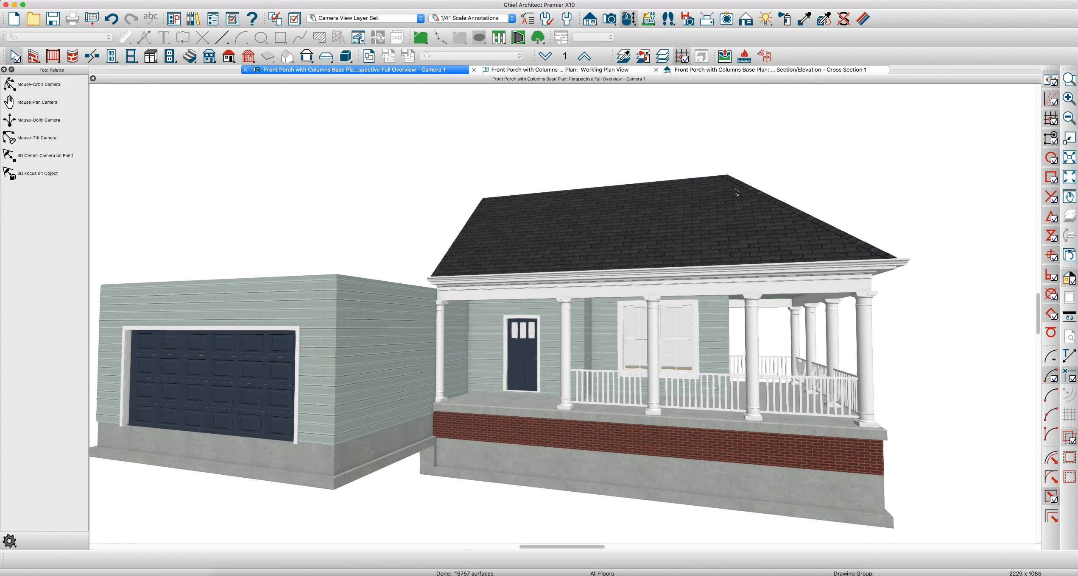